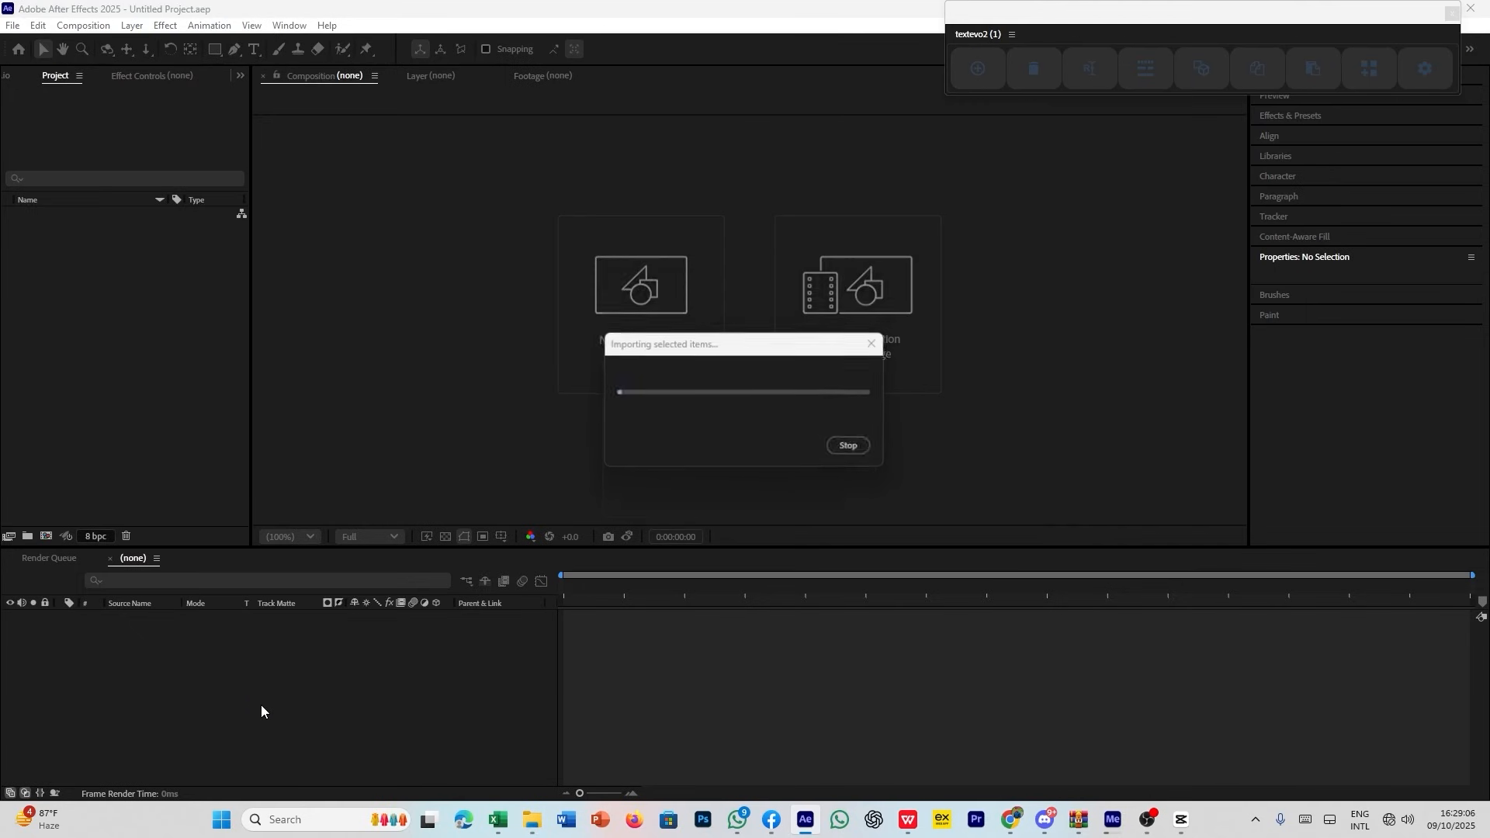
Nest the imported controversy composition in a new composition and open the nested controversy composition.
{"action": "left_click", "coordinate": [825, 506]}
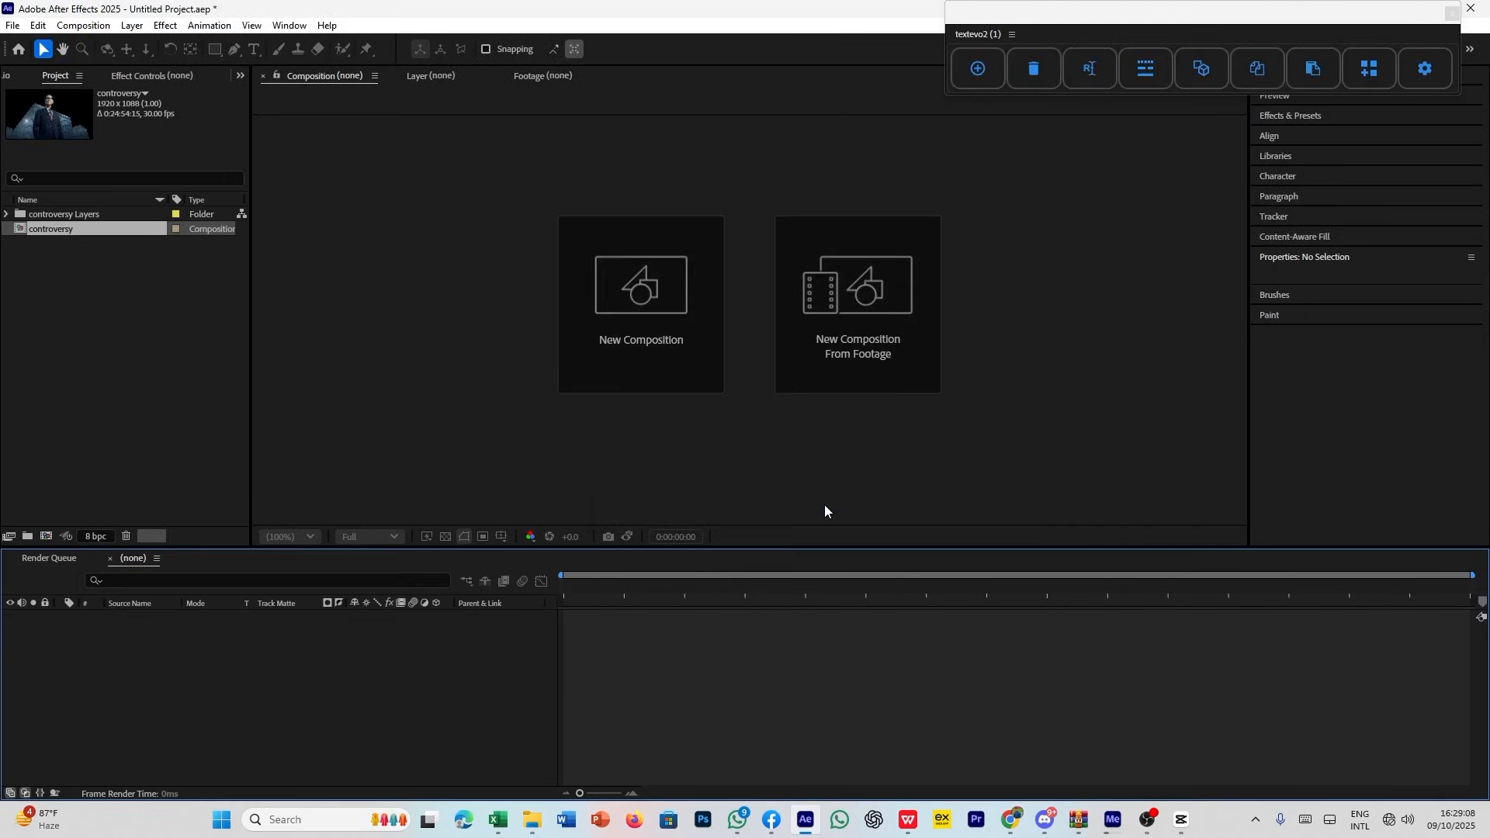
{"action": "left_click_drag", "start_coordinate": [104, 230], "coordinate": [112, 617]}
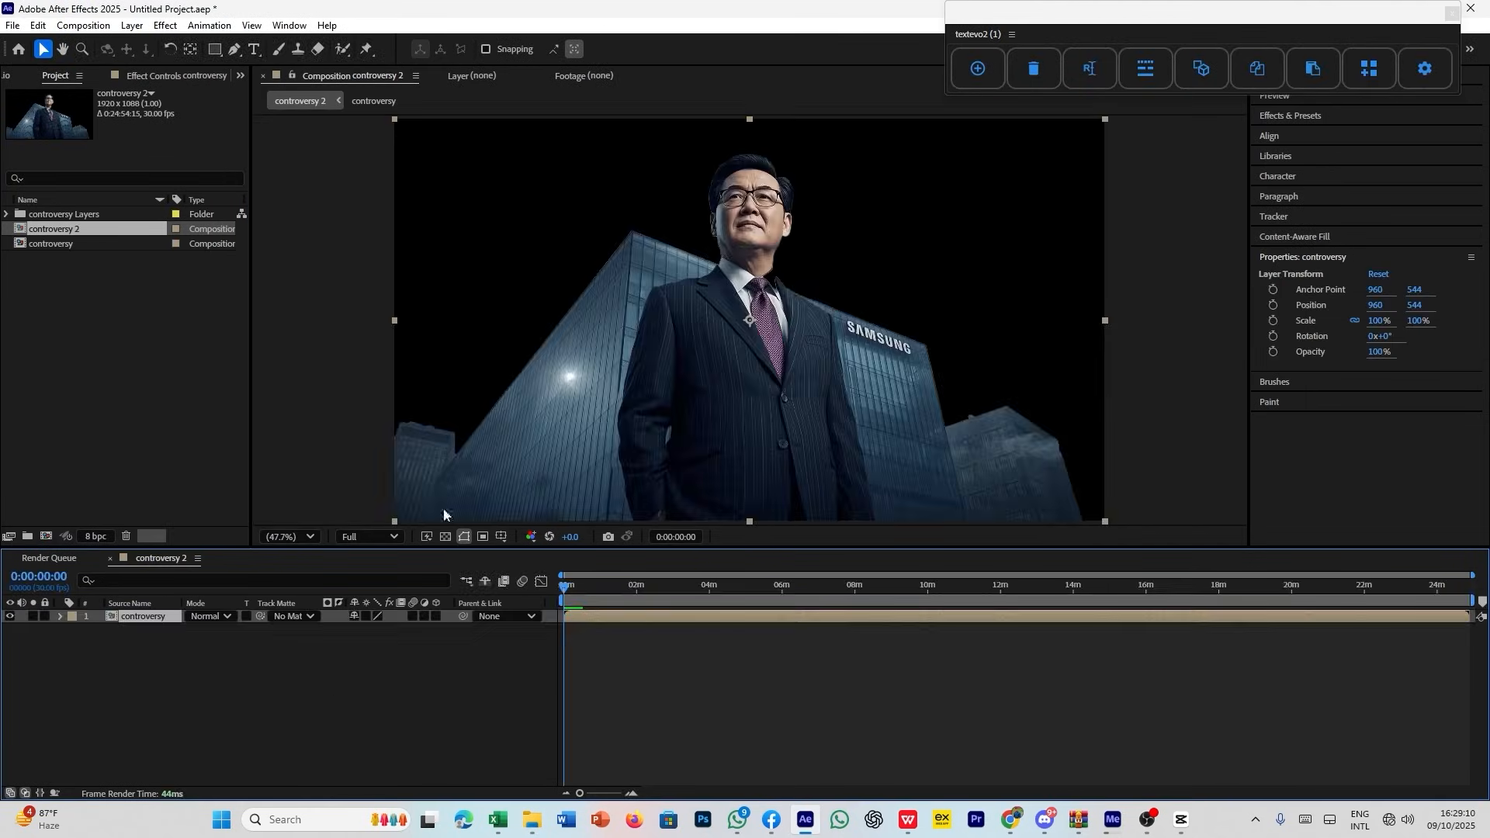
{"action": "double_click", "coordinate": [142, 617]}
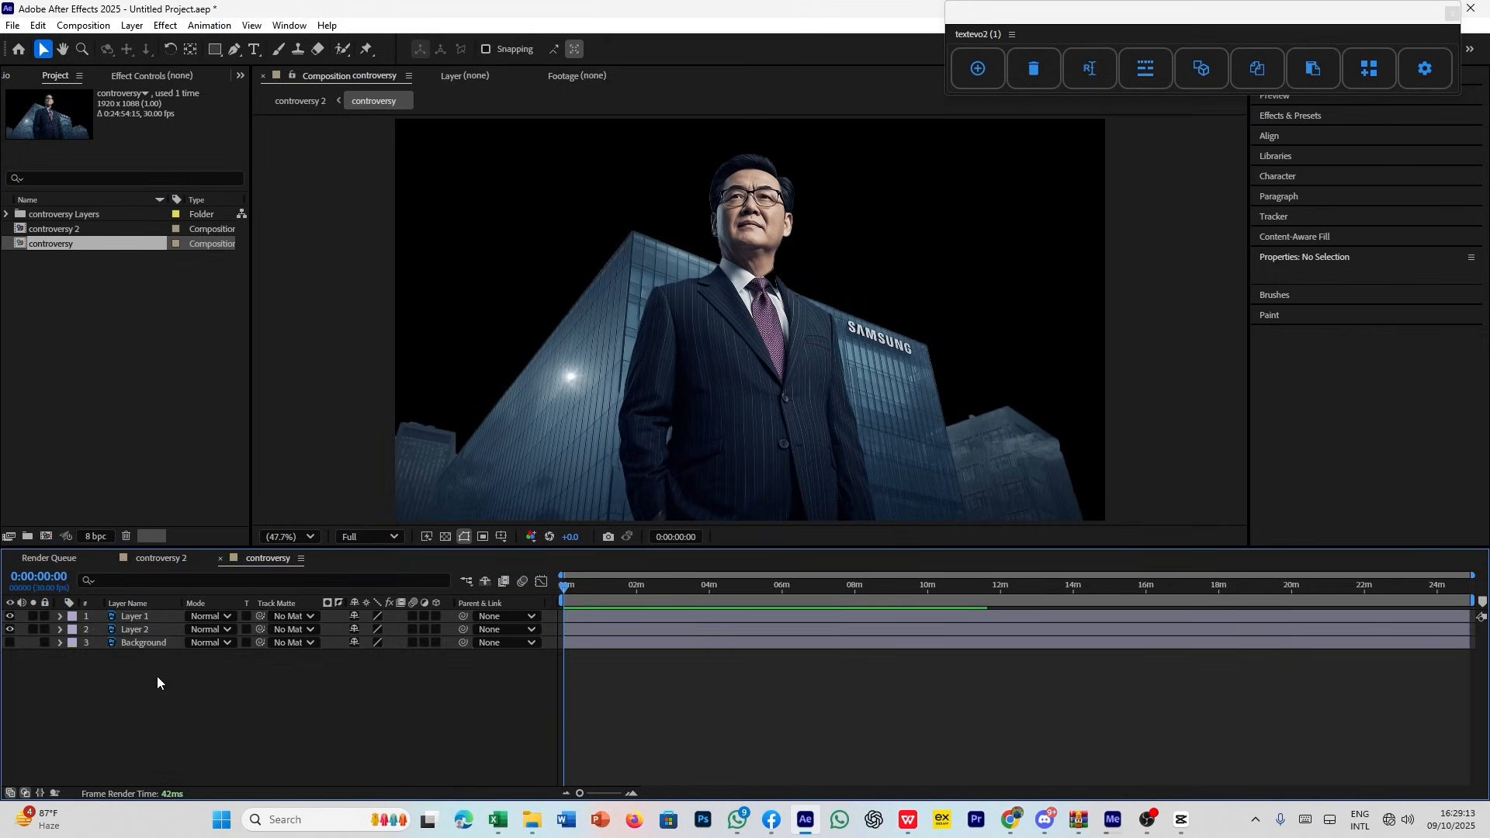
Hide and show Layer 2 in the controversy composition to examine what it contains.
{"action": "left_click", "coordinate": [143, 633]}
{"action": "left_click", "coordinate": [11, 630]}
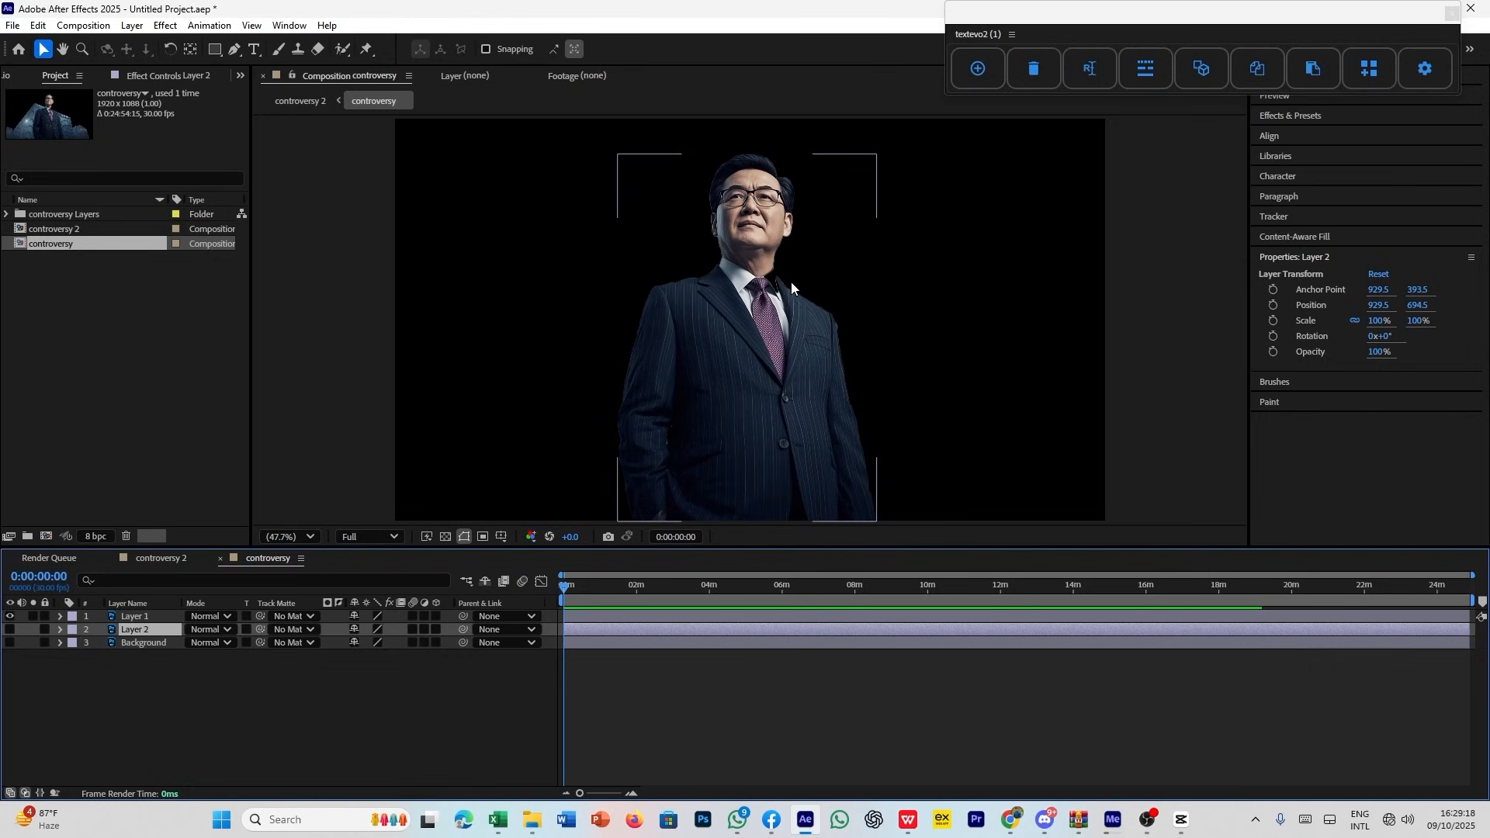
{"action": "left_click", "coordinate": [11, 630]}
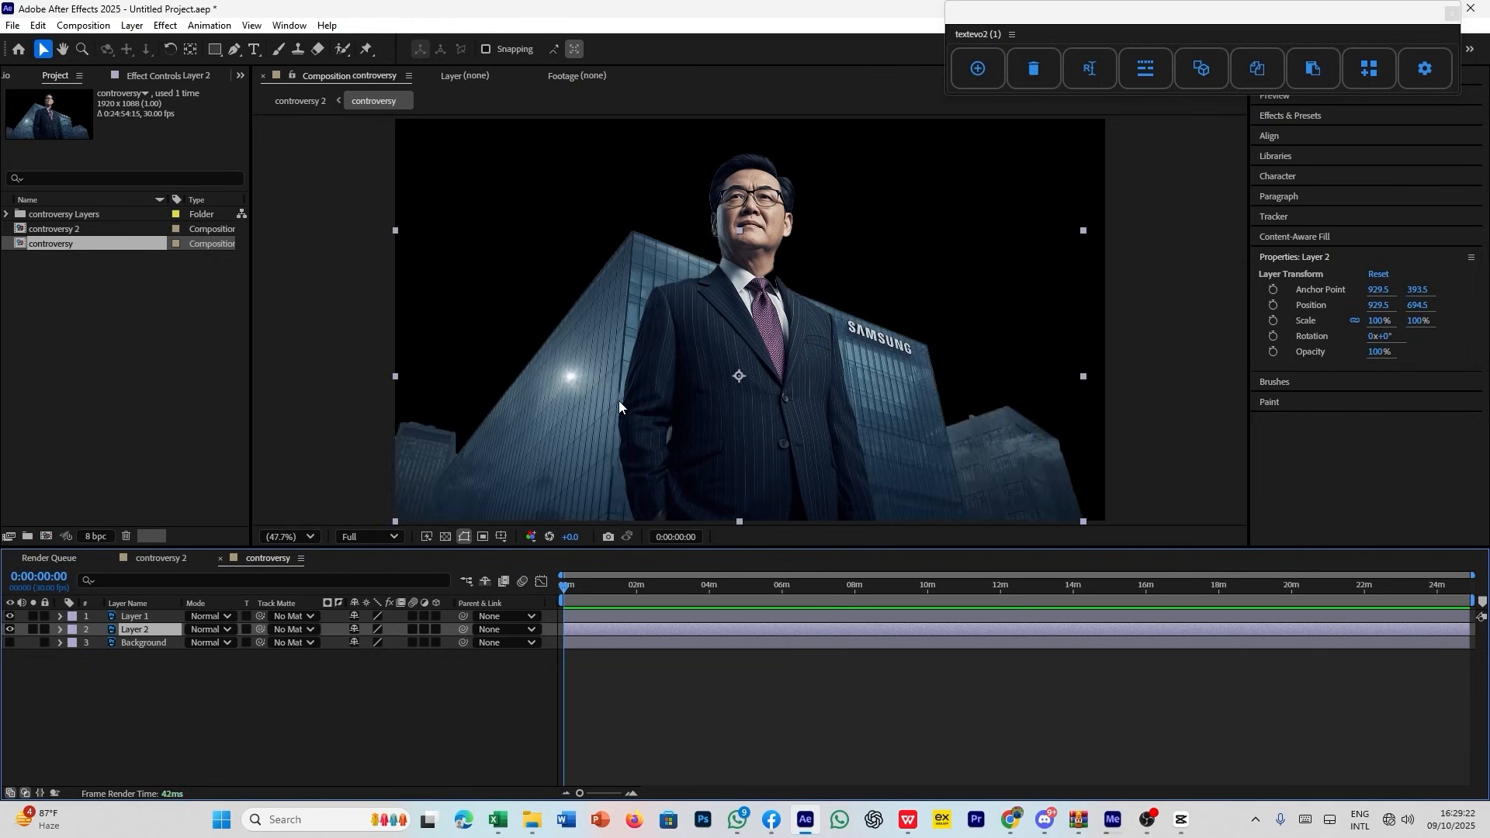
{"action": "left_click", "coordinate": [244, 697]}
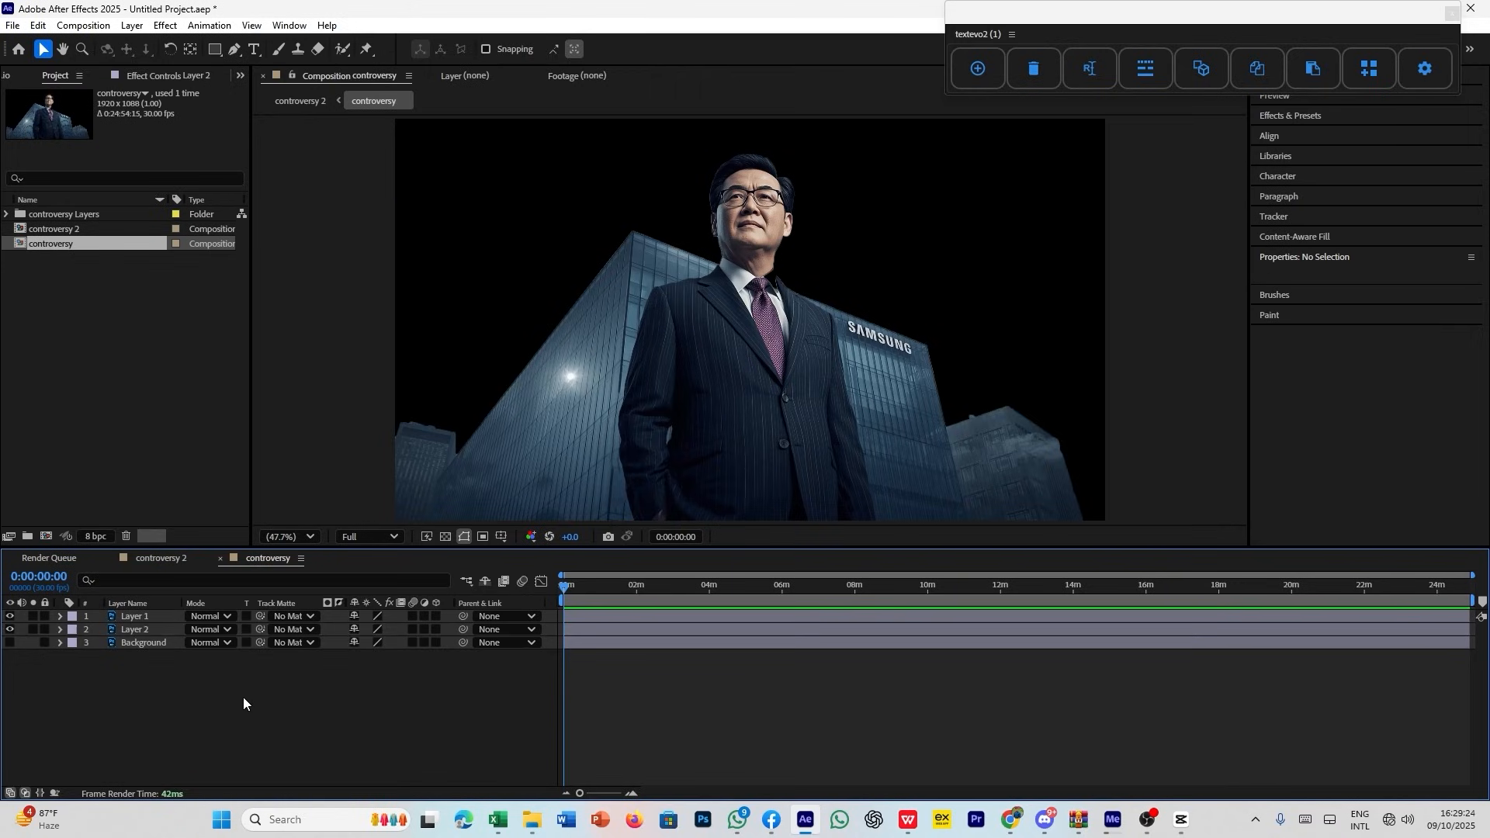
Create a text layer reading "class 2" above the buildings, beside the man's head.
{"action": "left_click", "coordinate": [254, 49]}
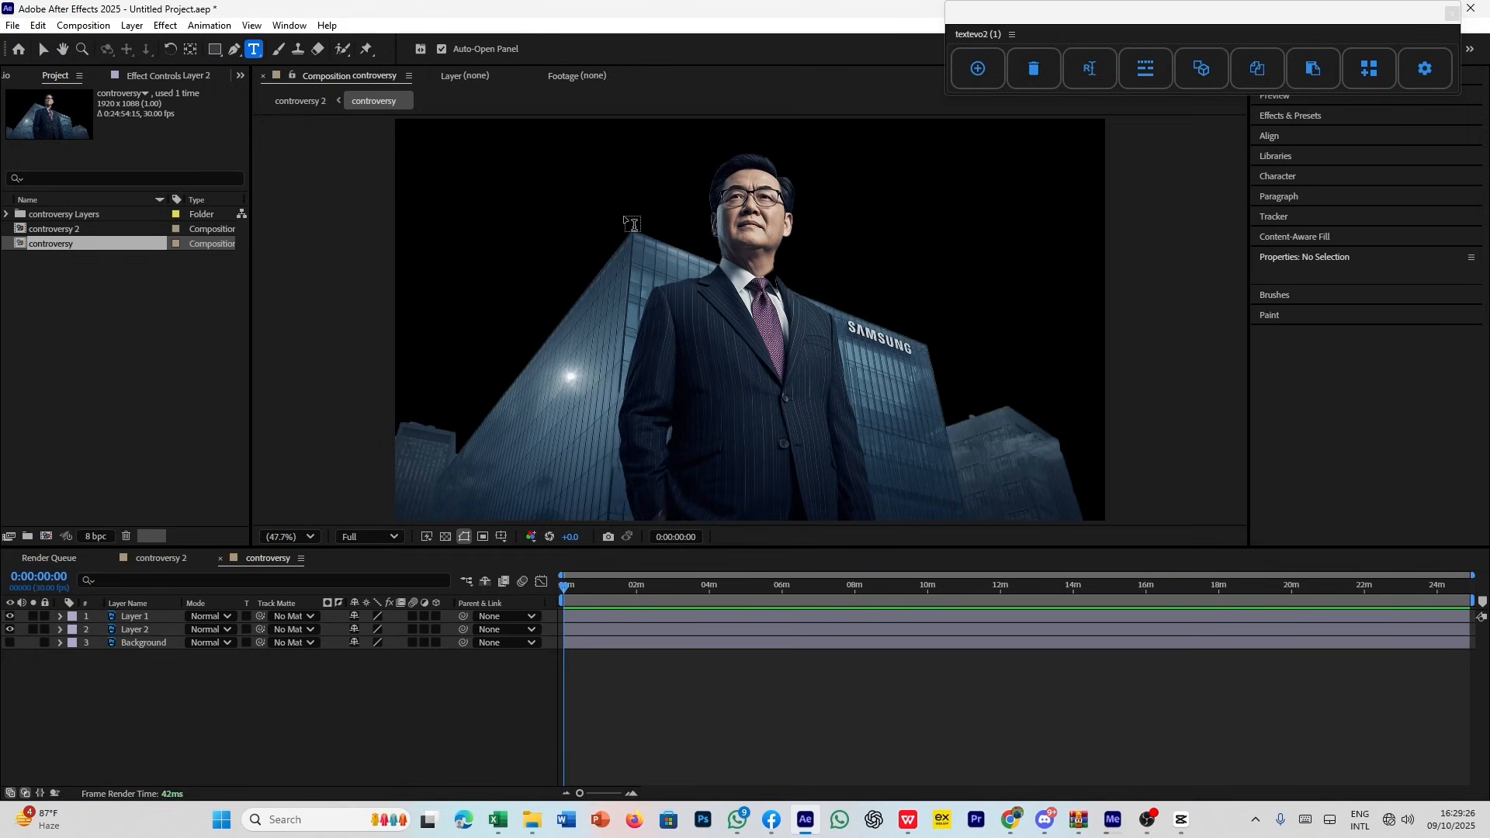
{"action": "left_click", "coordinate": [619, 210]}
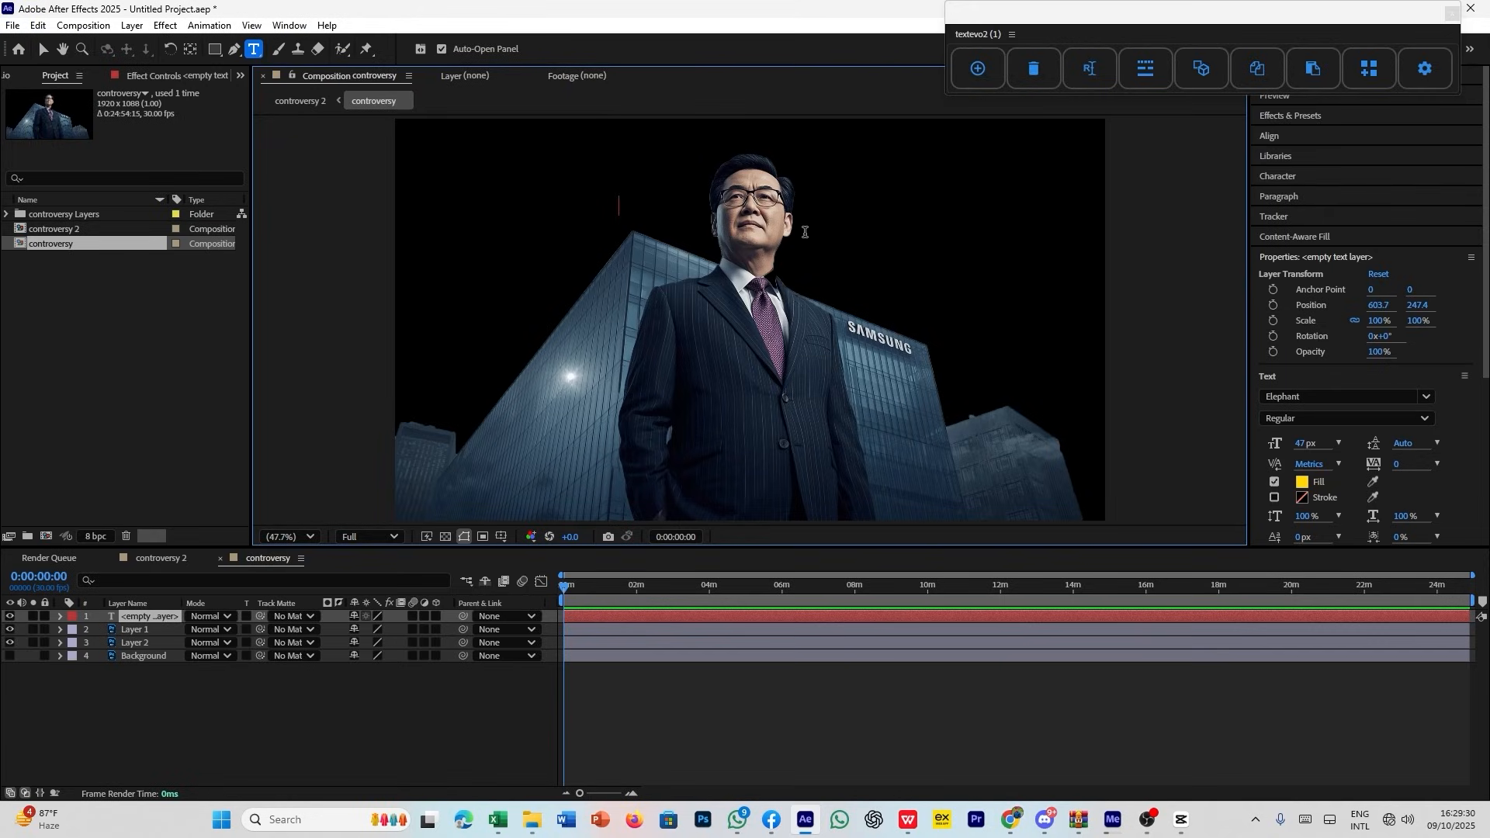
{"action": "type", "text": "class 2"}
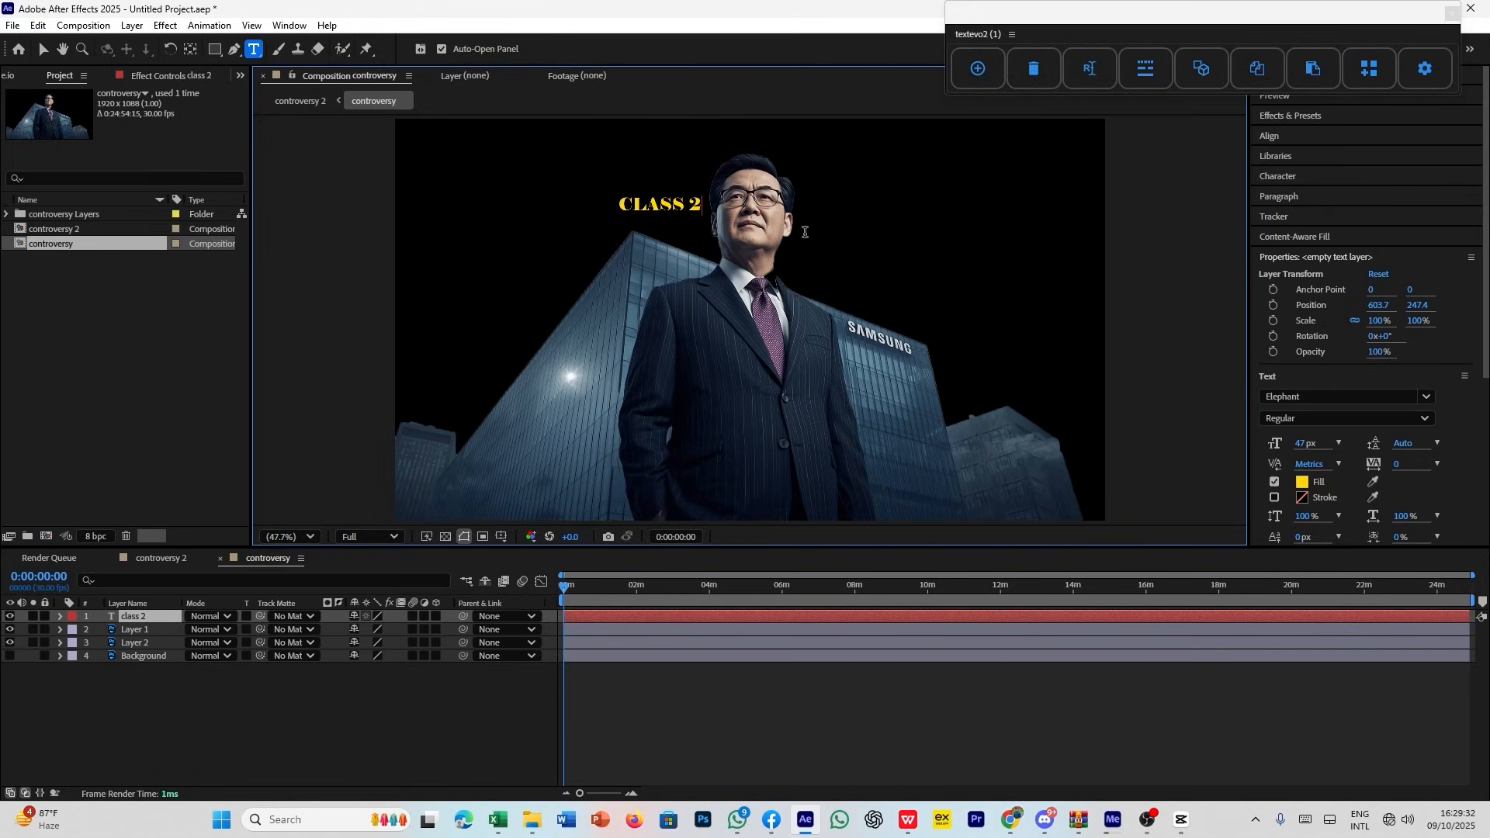
{"action": "left_click", "coordinate": [43, 49]}
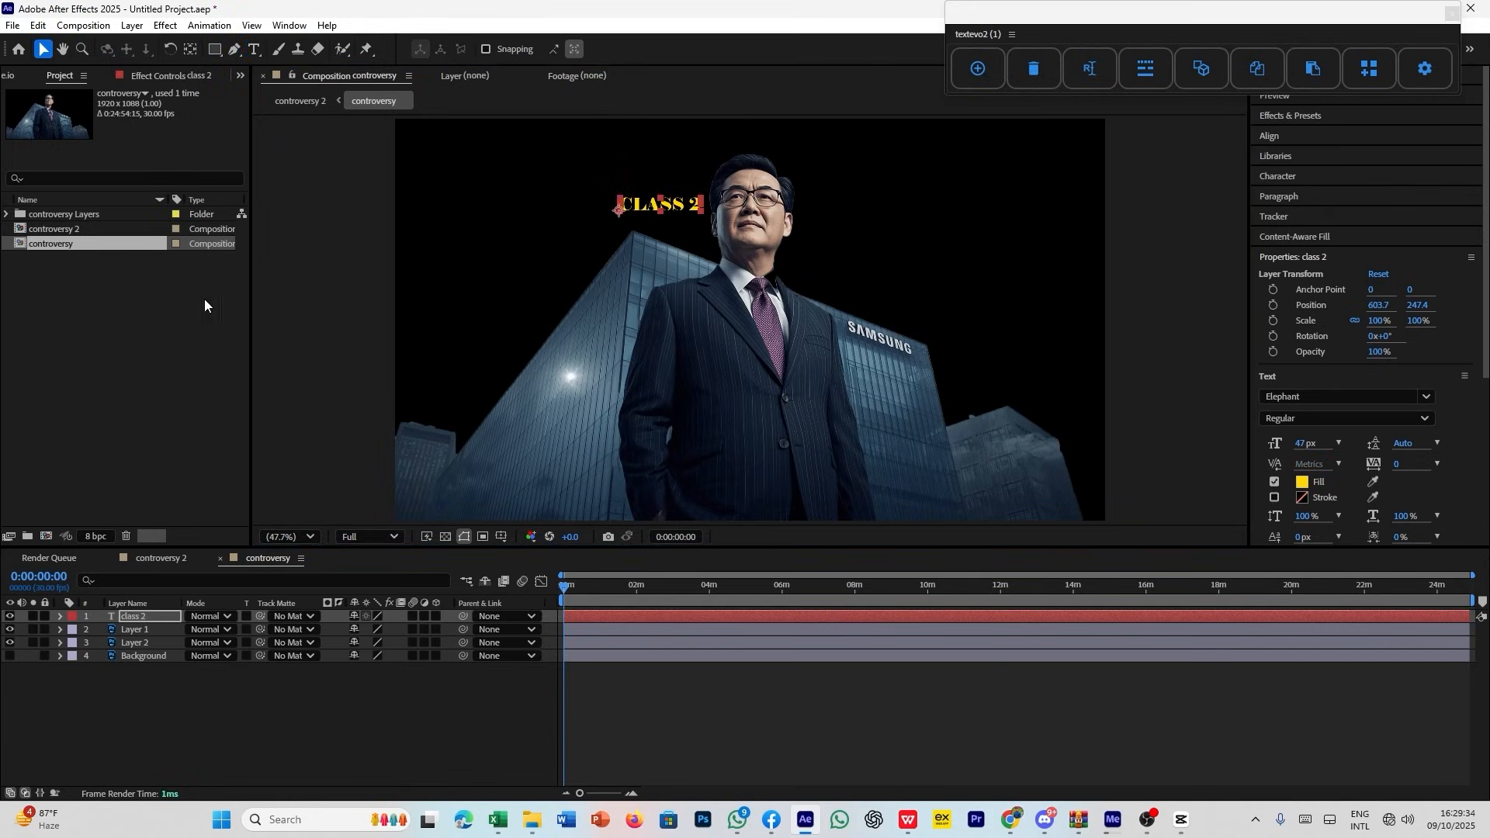
Scale the class 2 text layer to 488% and reposition it at about 494.7, 289.3, across the man's head.
{"action": "left_click", "coordinate": [152, 620]}
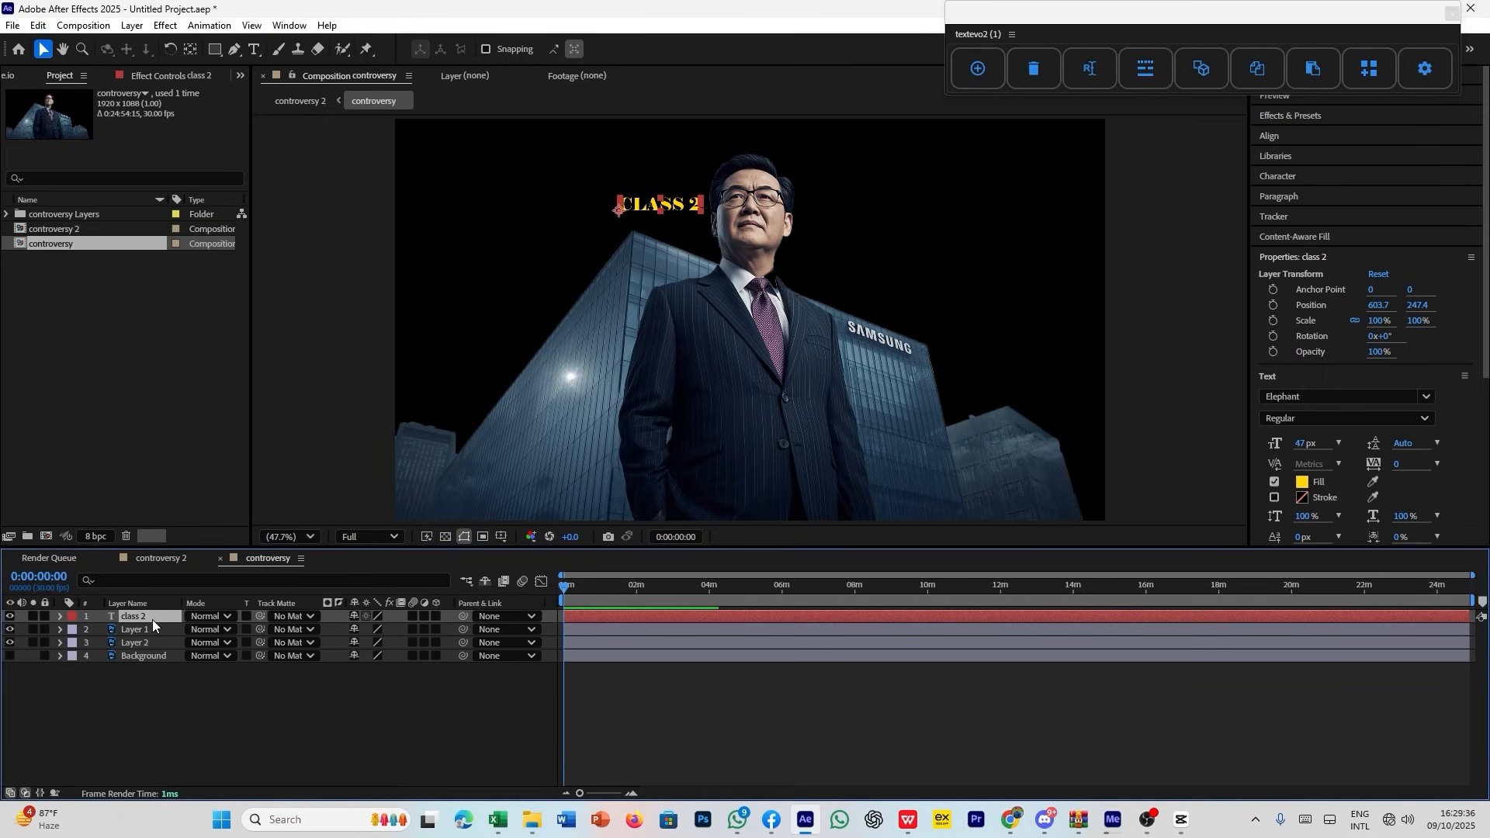
{"action": "key", "text": "s"}
{"action": "left_click_drag", "start_coordinate": [368, 630], "coordinate": [683, 631]}
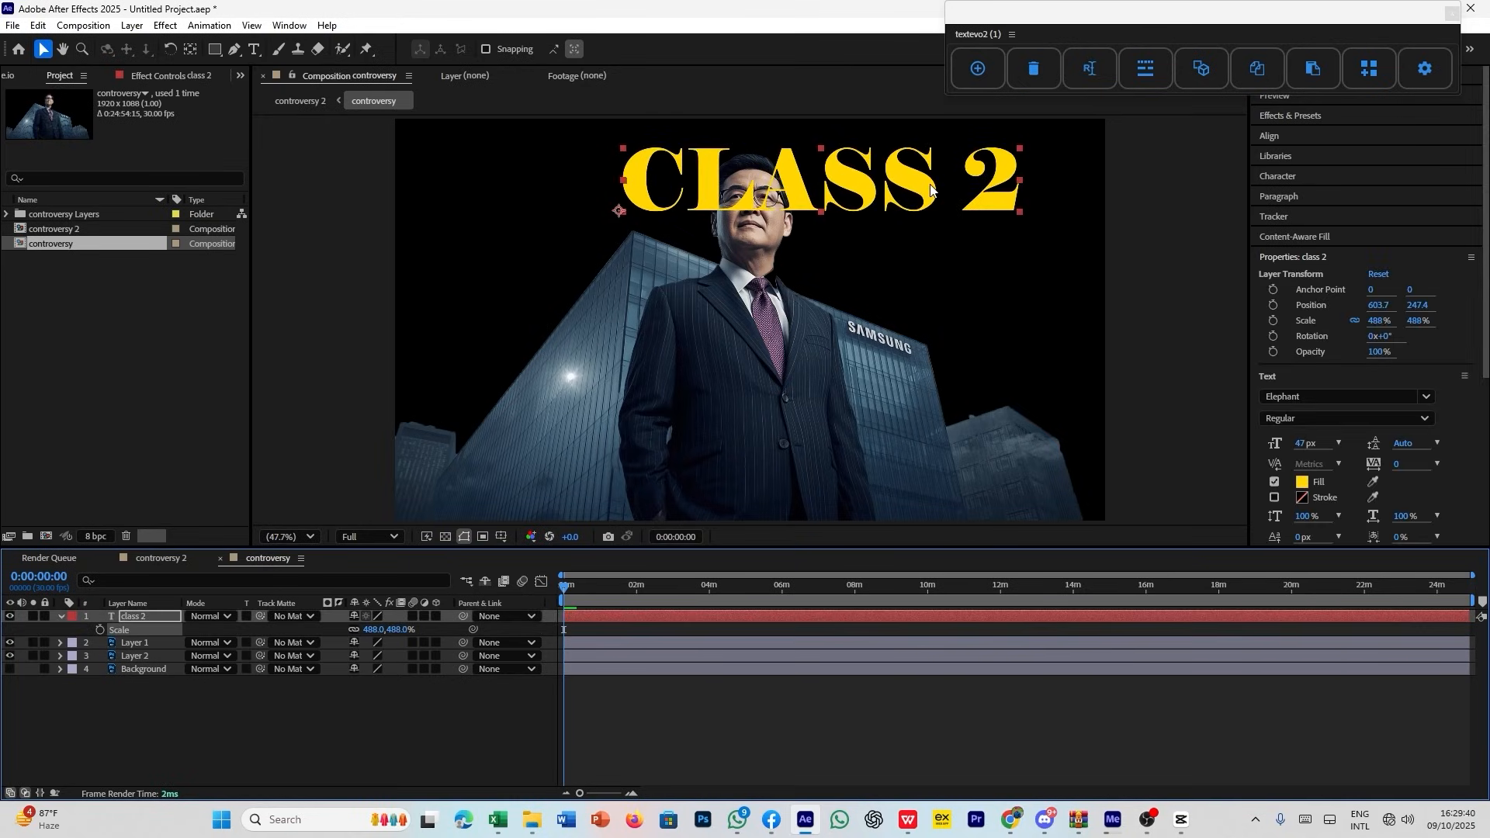
Check Layer 1 by hiding and showing it, and place the class 2 text layer directly beneath it.
{"action": "left_click", "coordinate": [136, 643]}
{"action": "left_click", "coordinate": [10, 643]}
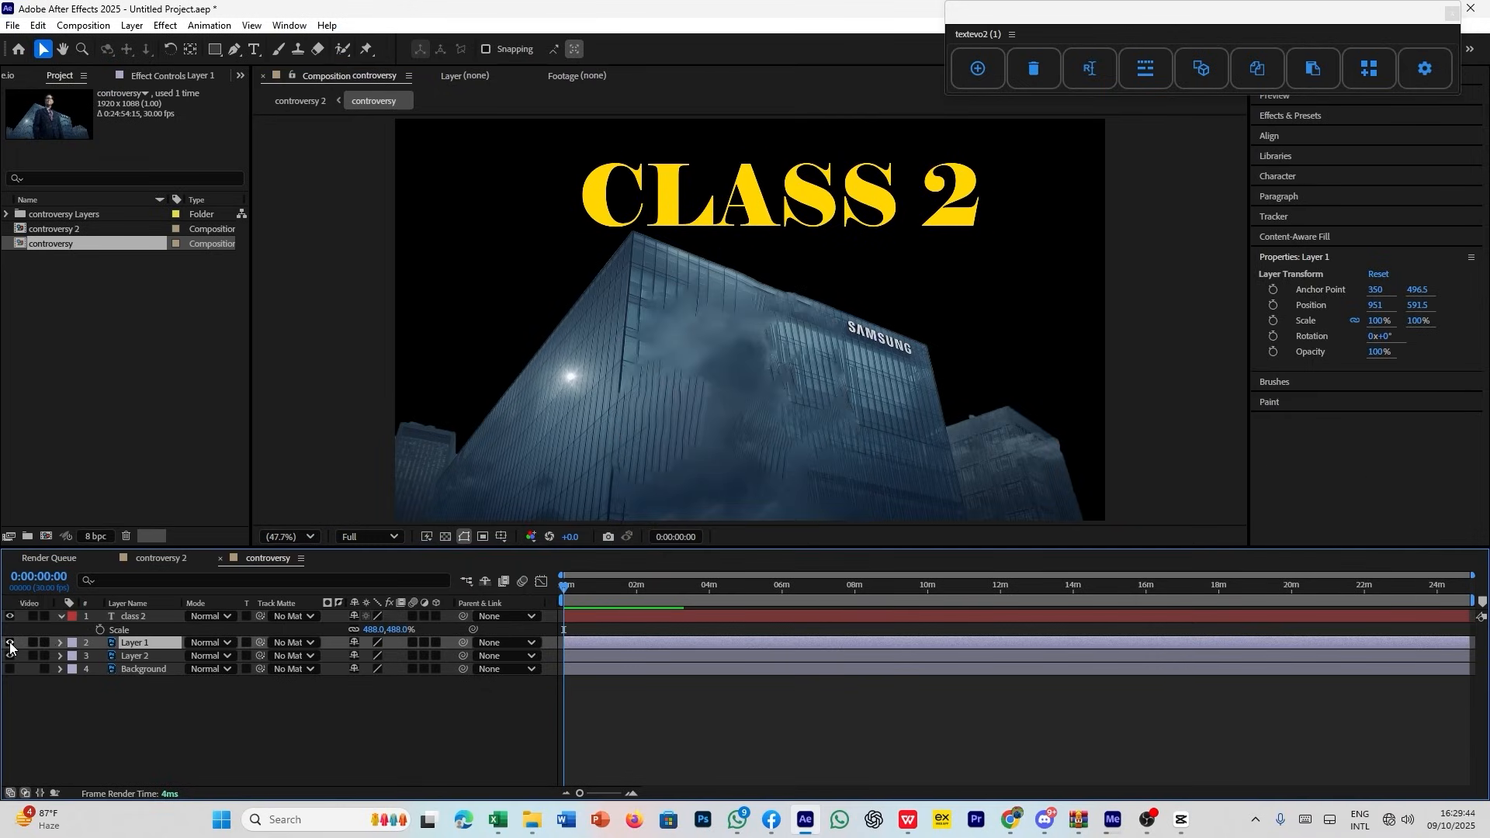
{"action": "left_click", "coordinate": [10, 643]}
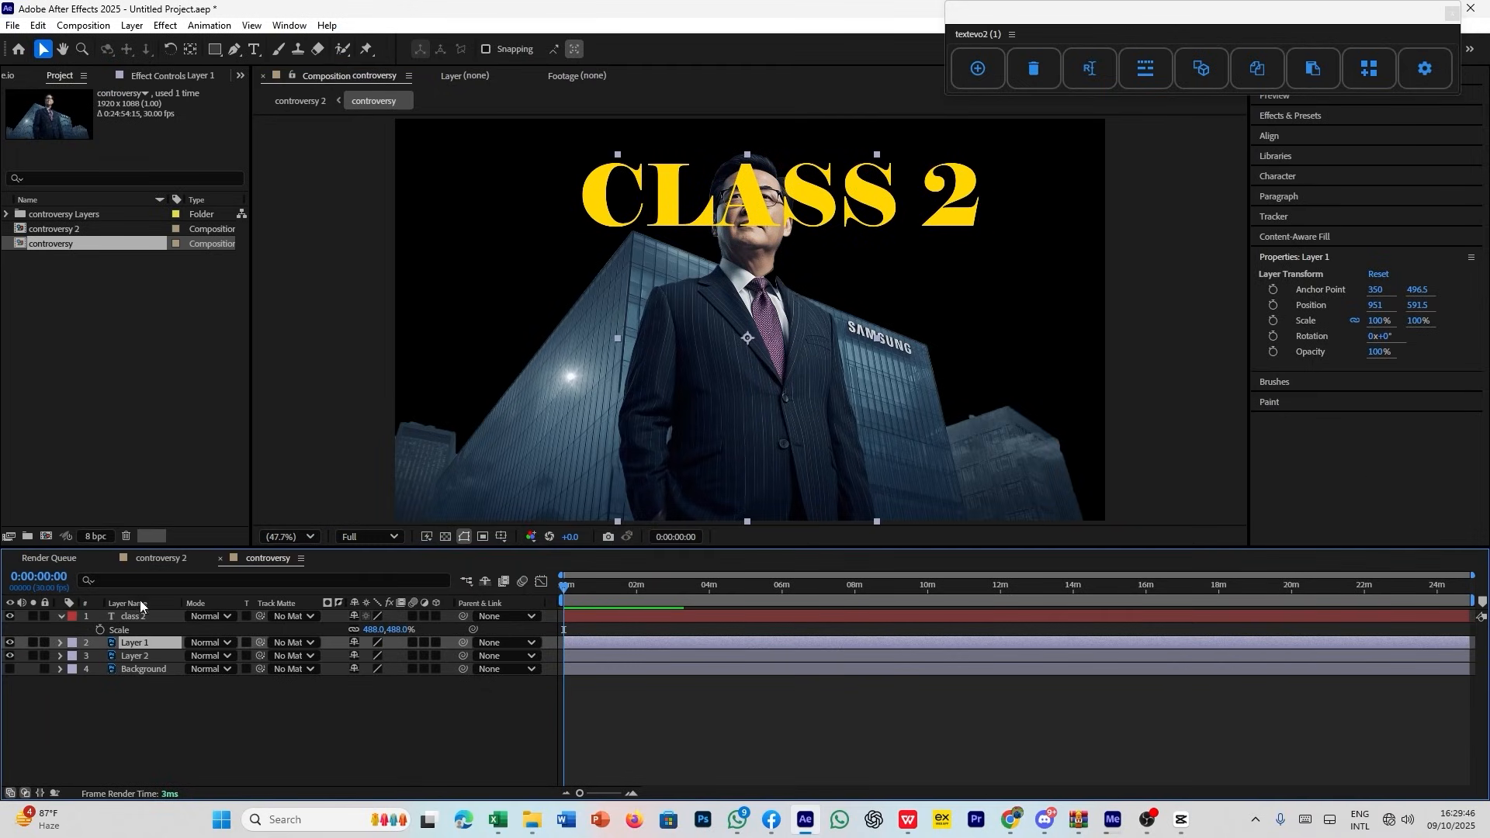
{"action": "left_click_drag", "start_coordinate": [145, 615], "coordinate": [155, 655]}
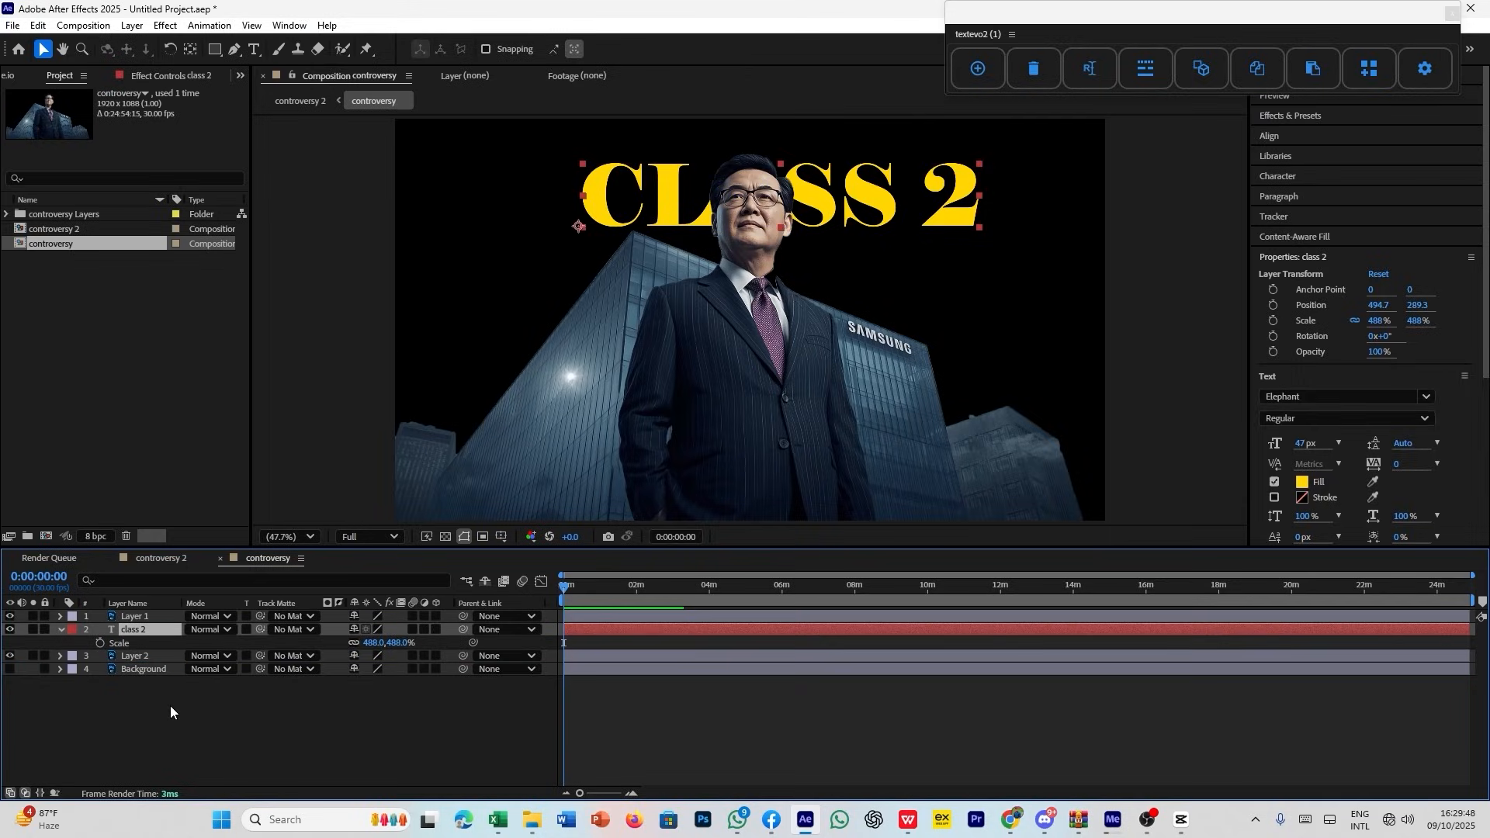
{"action": "left_click", "coordinate": [170, 706]}
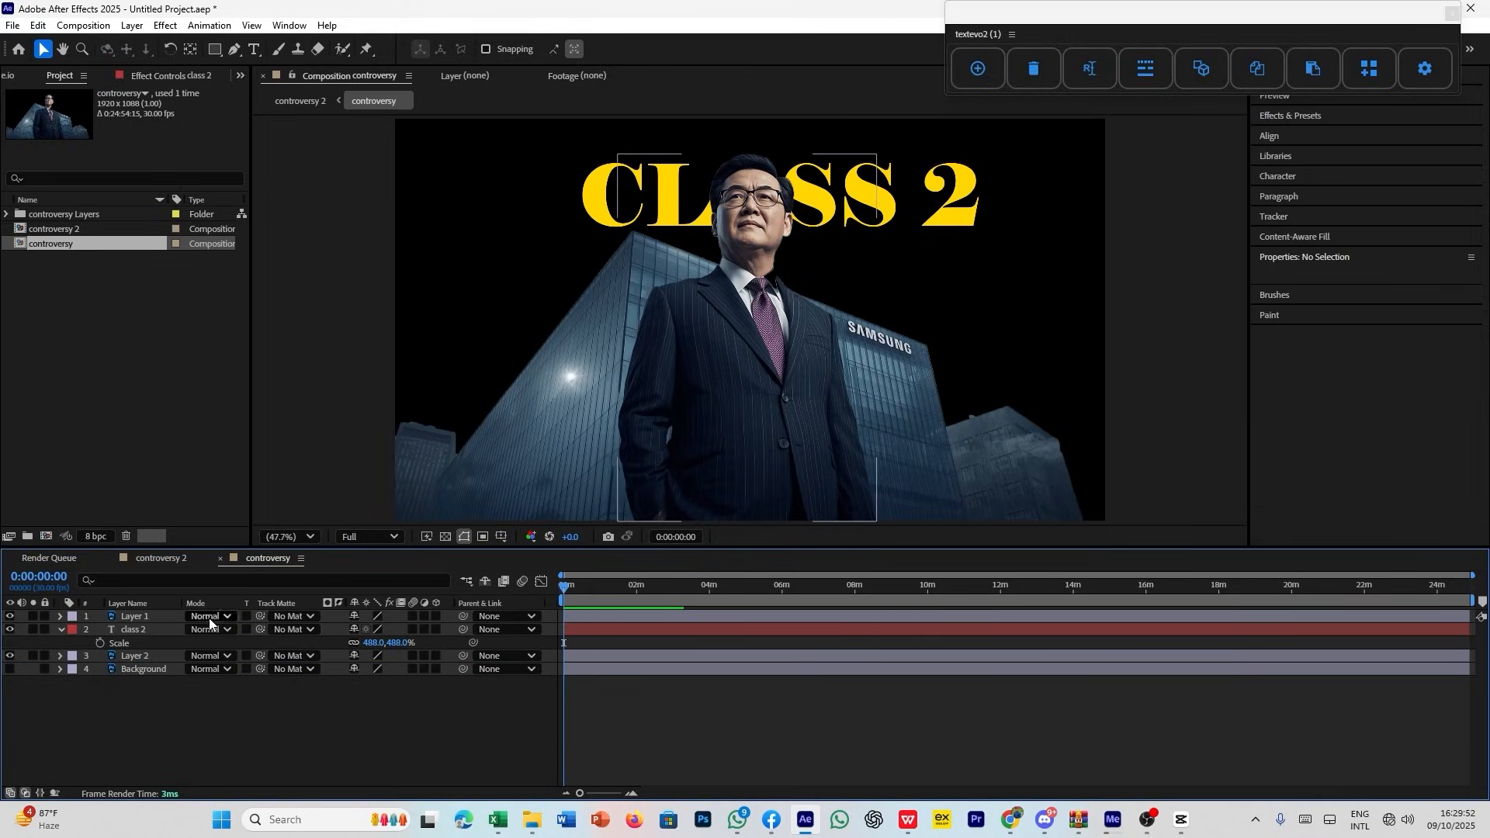
Enlarge the class 2 text layer to 544% and centre it behind the man's head at about 362.7, 299.8.
{"action": "left_click", "coordinate": [127, 630]}
{"action": "left_click_drag", "start_coordinate": [374, 643], "coordinate": [423, 654]}
{"action": "left_click_drag", "start_coordinate": [986, 191], "coordinate": [935, 194]}
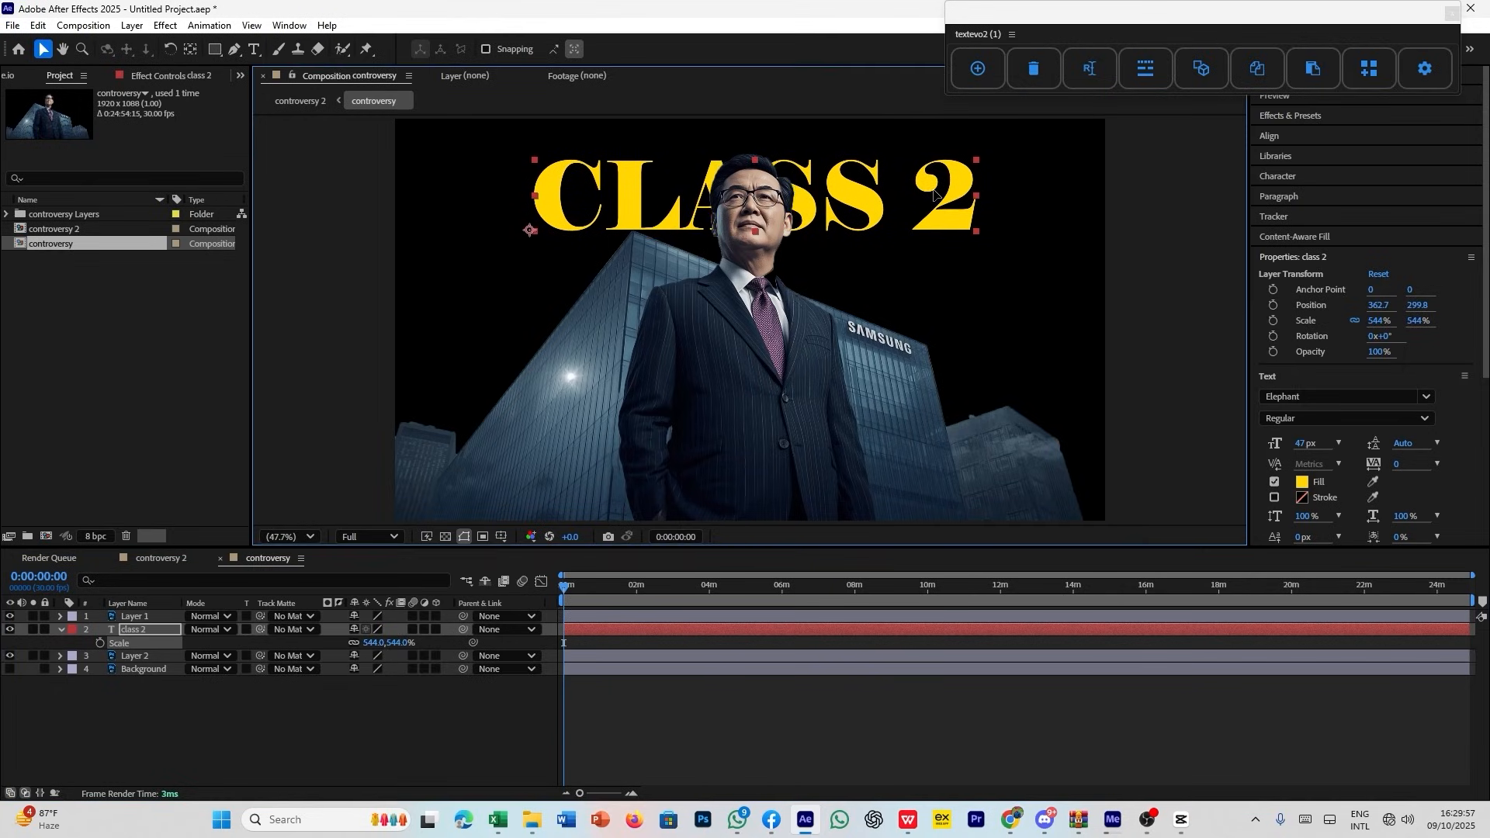
{"action": "left_click", "coordinate": [751, 745]}
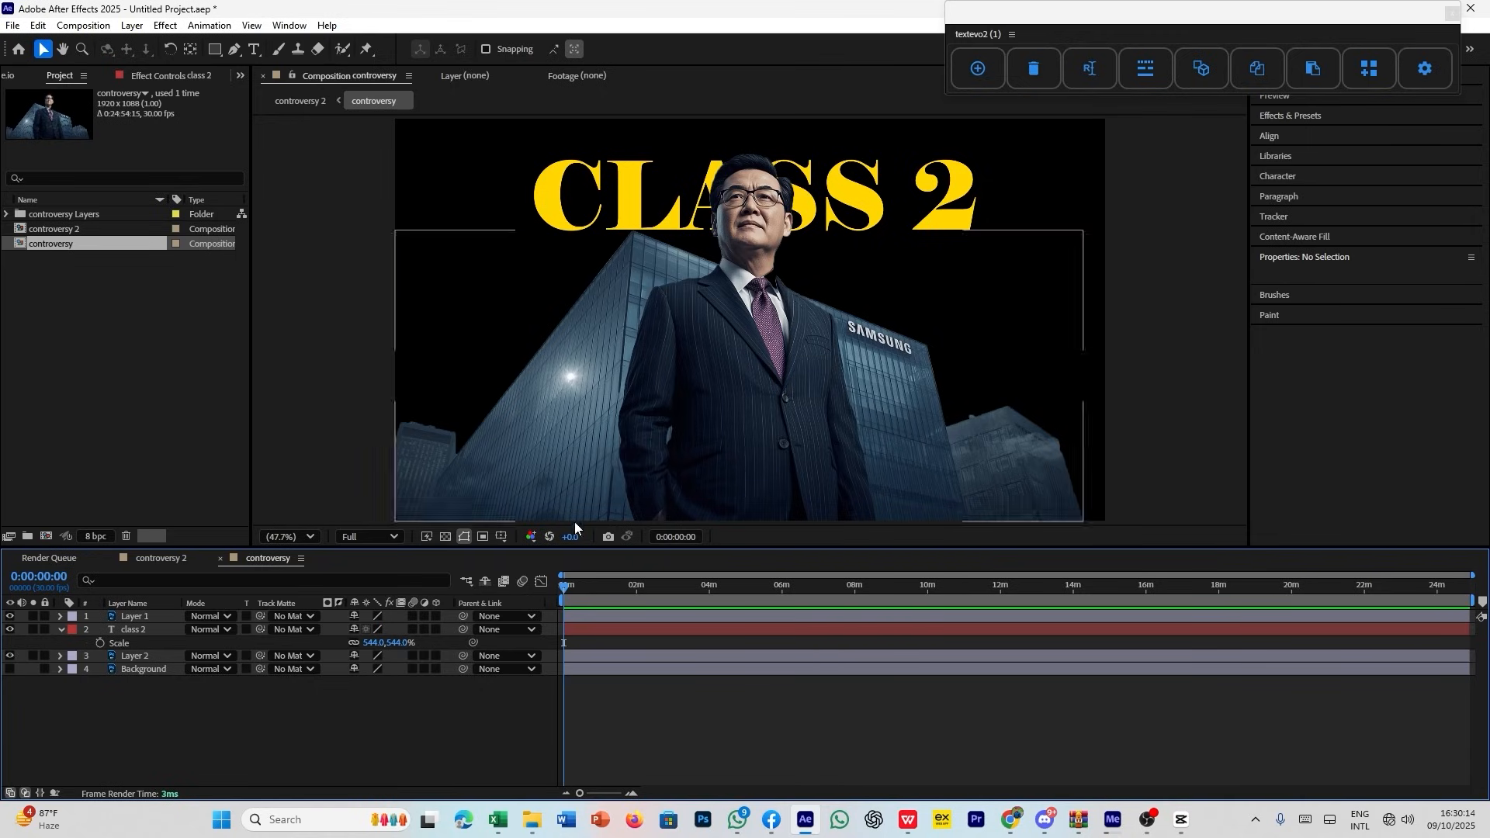
Delete all four layers from the controversy composition.
{"action": "left_click_drag", "start_coordinate": [143, 724], "coordinate": [125, 615]}
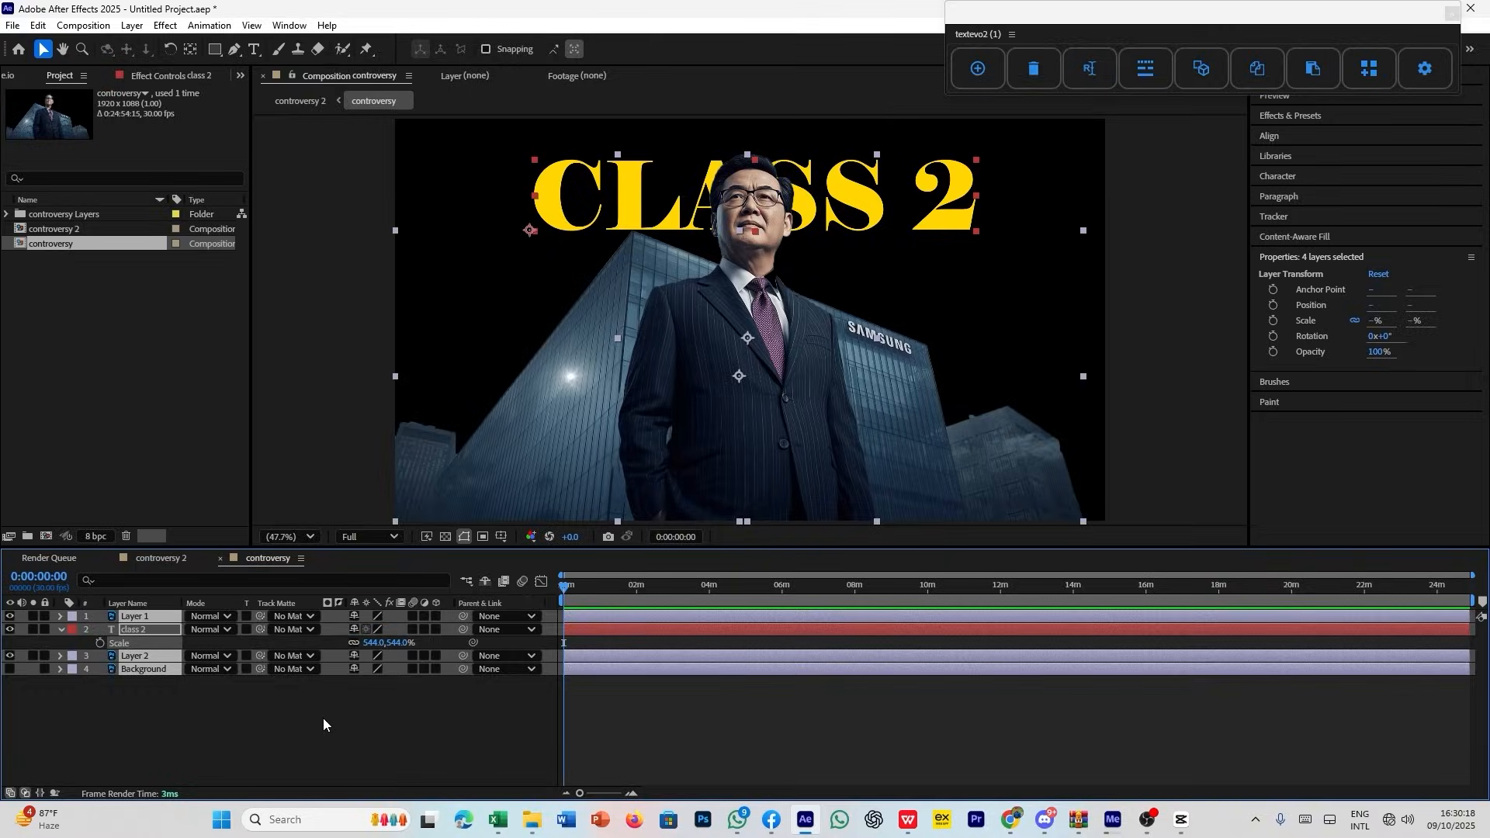
{"action": "key", "text": "Delete"}
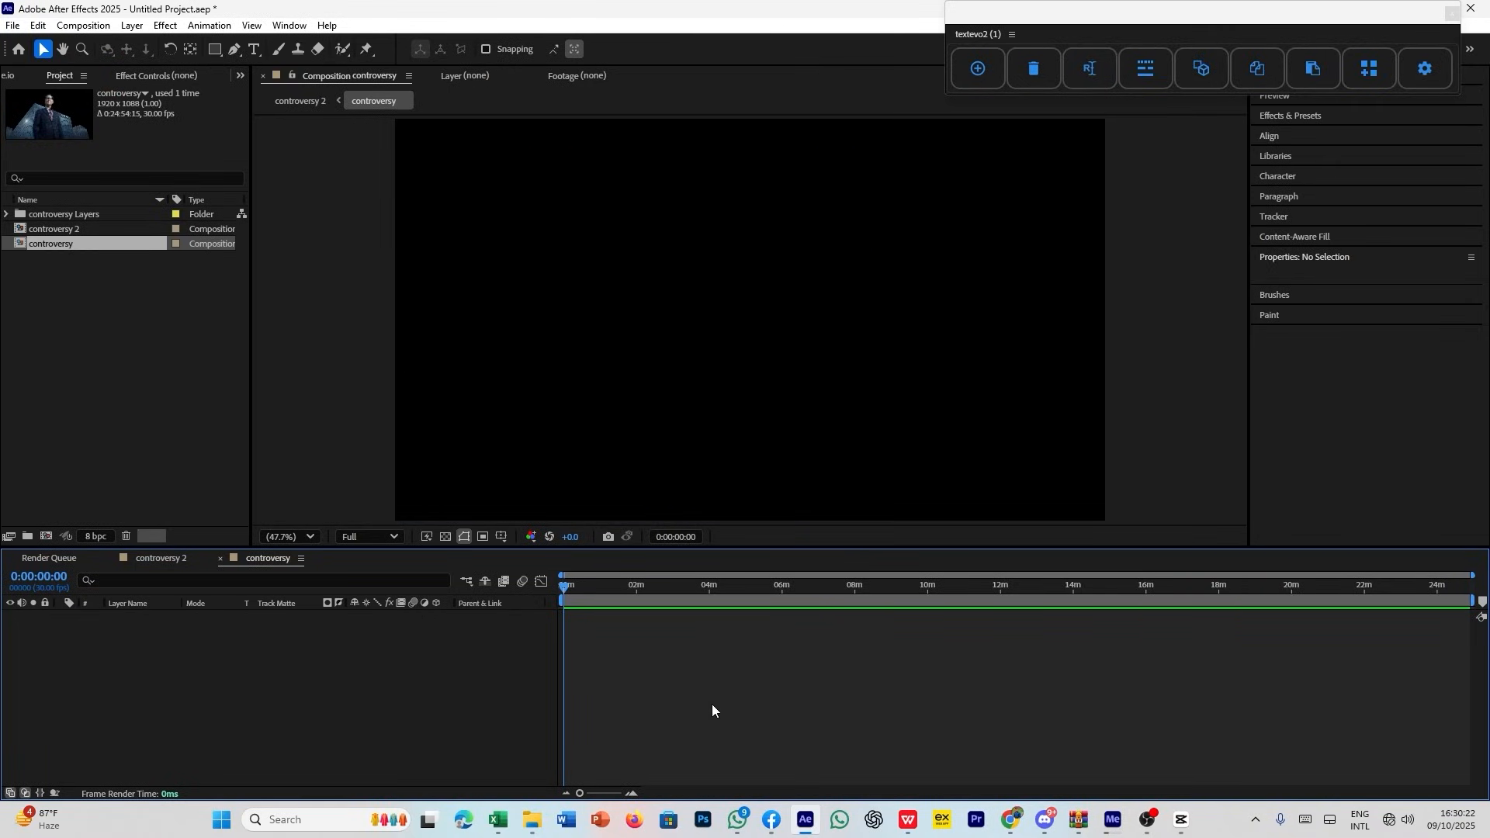
{"action": "left_click", "coordinate": [632, 794]}
{"action": "left_click", "coordinate": [632, 795]}
{"action": "left_click", "coordinate": [632, 795]}
{"action": "left_click", "coordinate": [632, 795]}
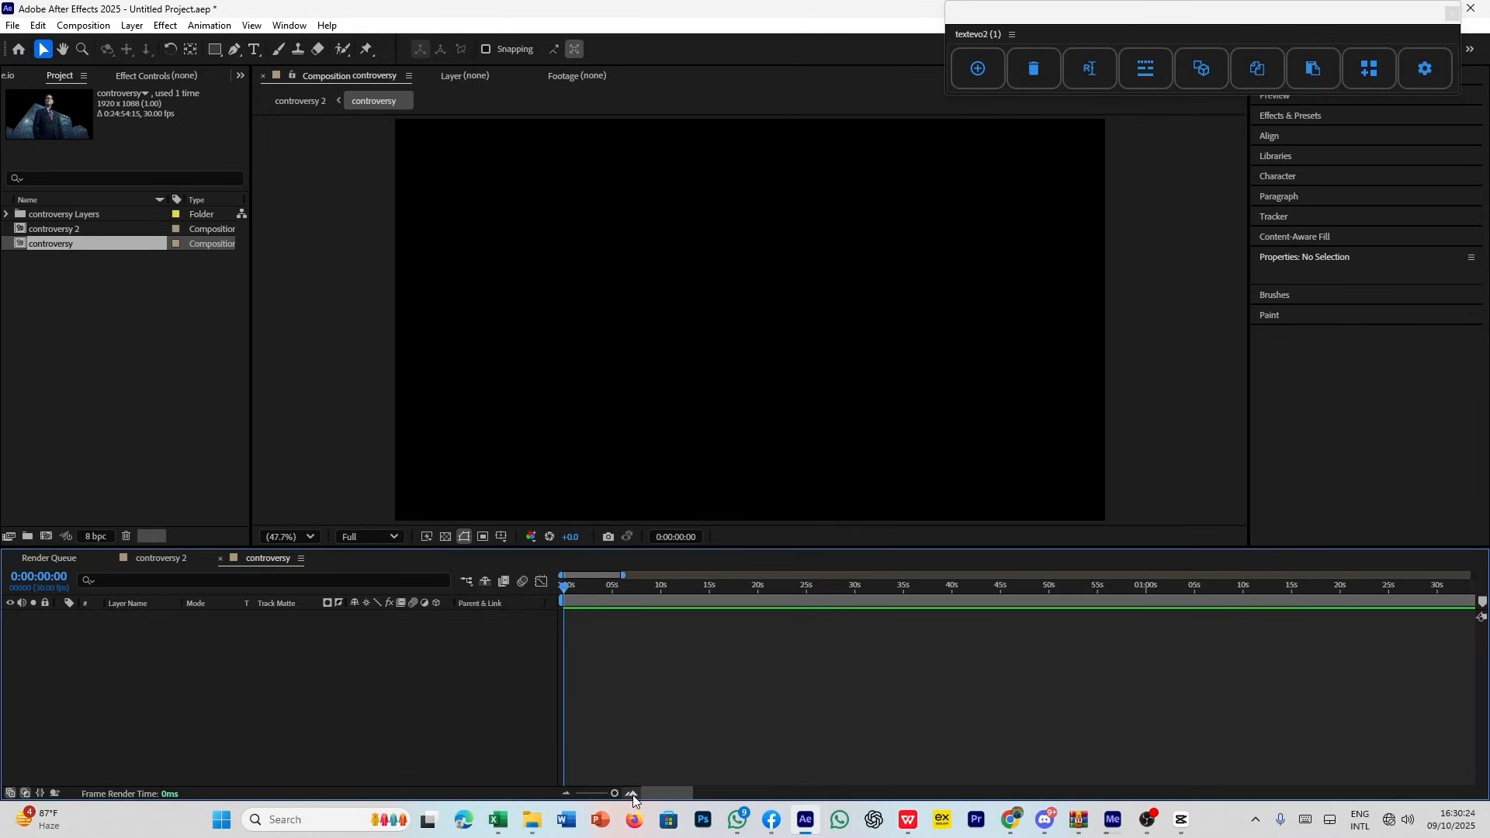
{"action": "left_click", "coordinate": [631, 795]}
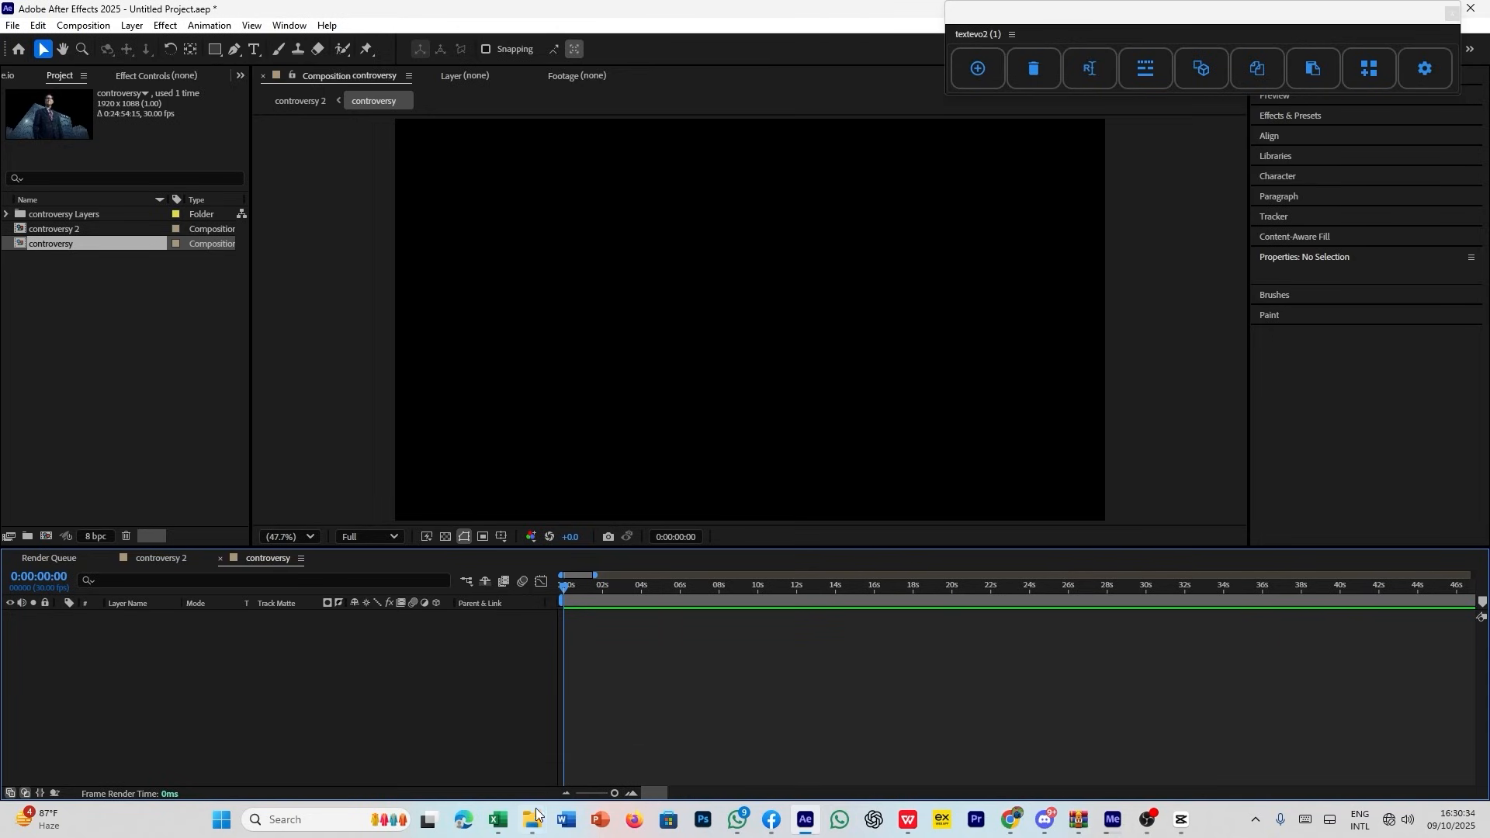
Switch to File Explorer and open the intro shoot folder inside editlab on Local Disk (F:).
{"action": "mouse_move", "coordinate": [532, 833]}
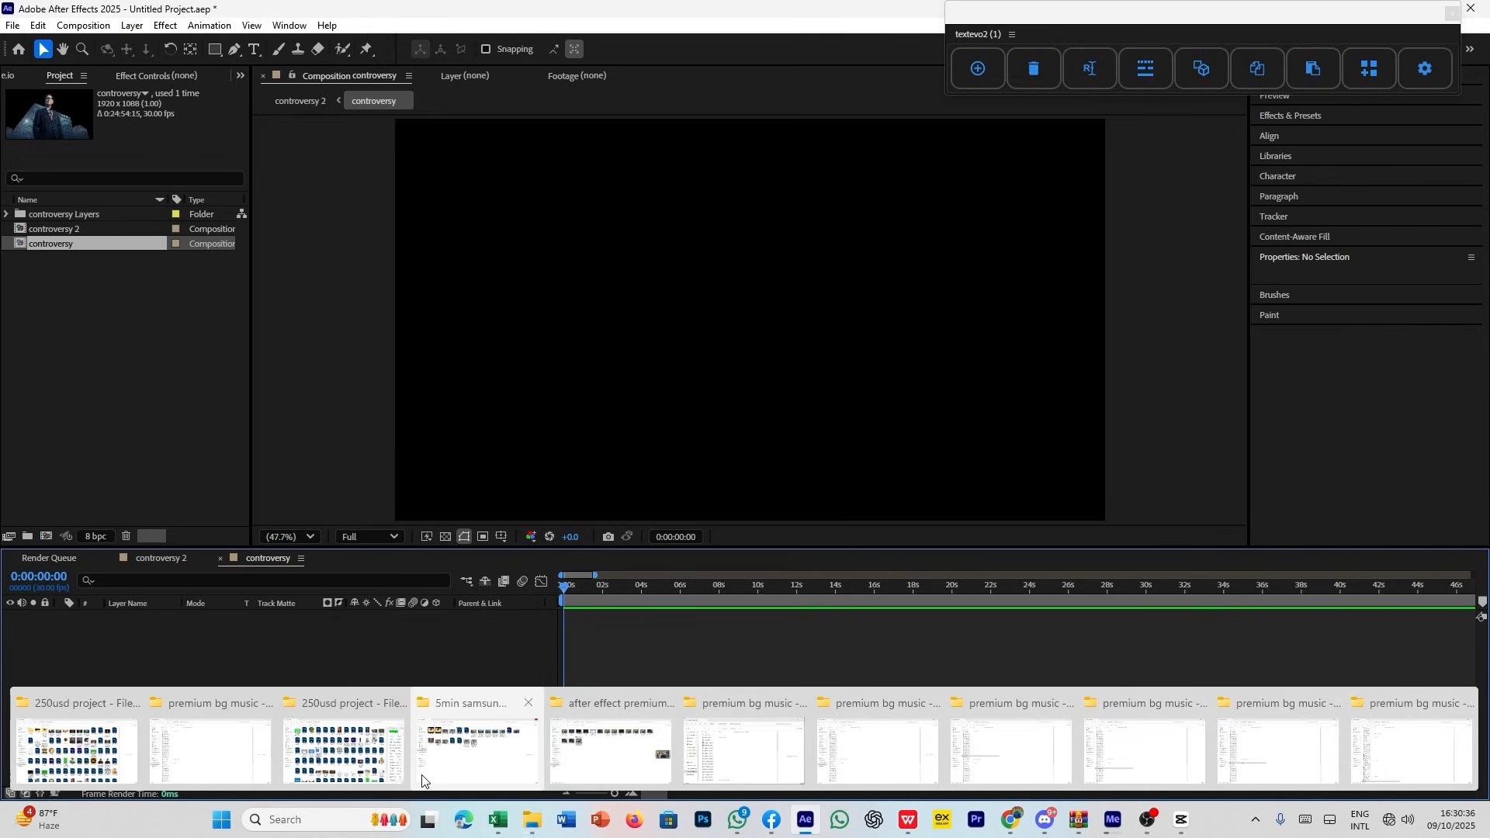
{"action": "left_click", "coordinate": [378, 757]}
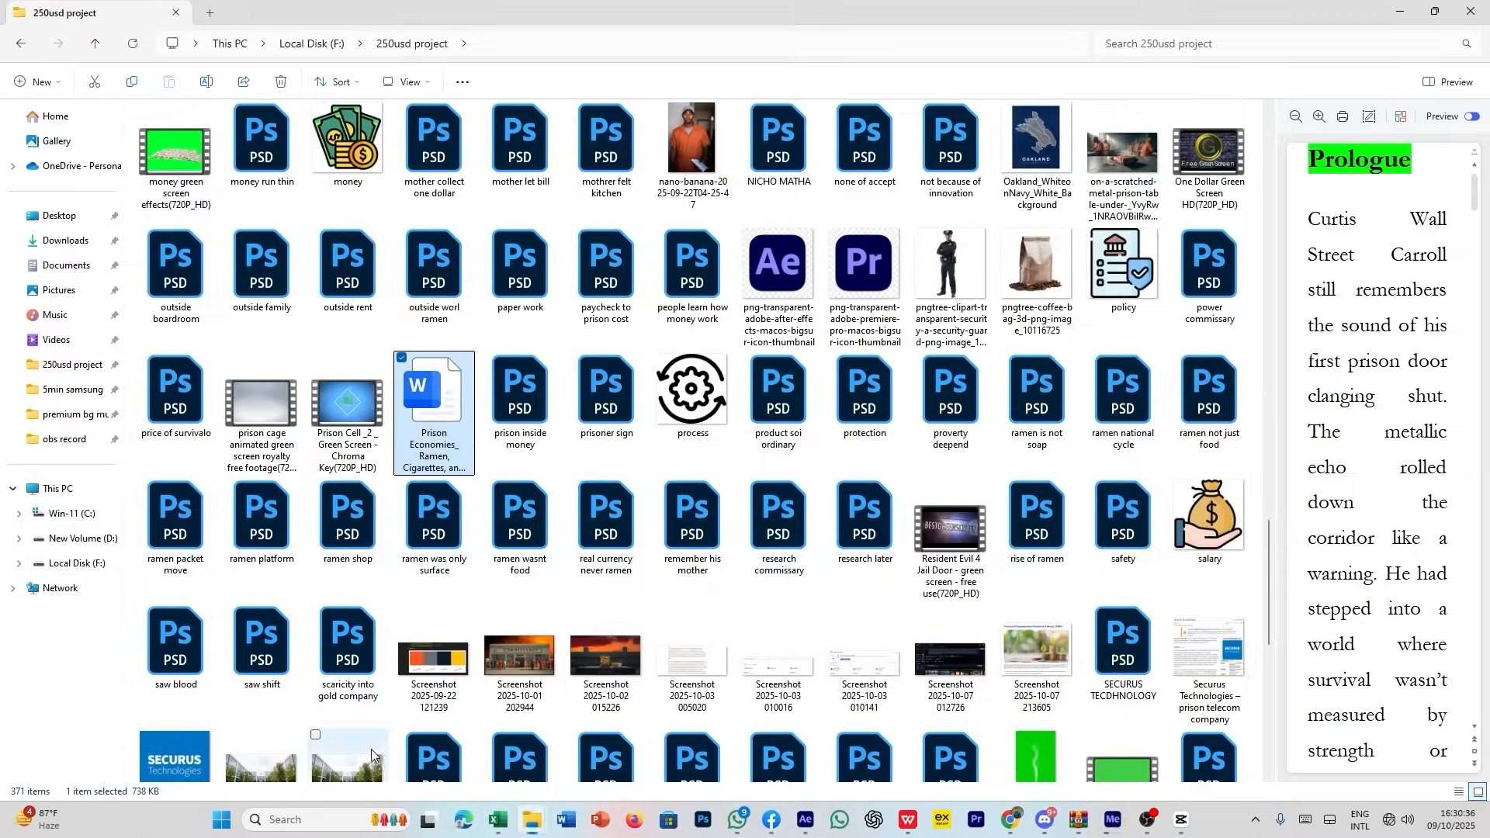
{"action": "left_click", "coordinate": [81, 538]}
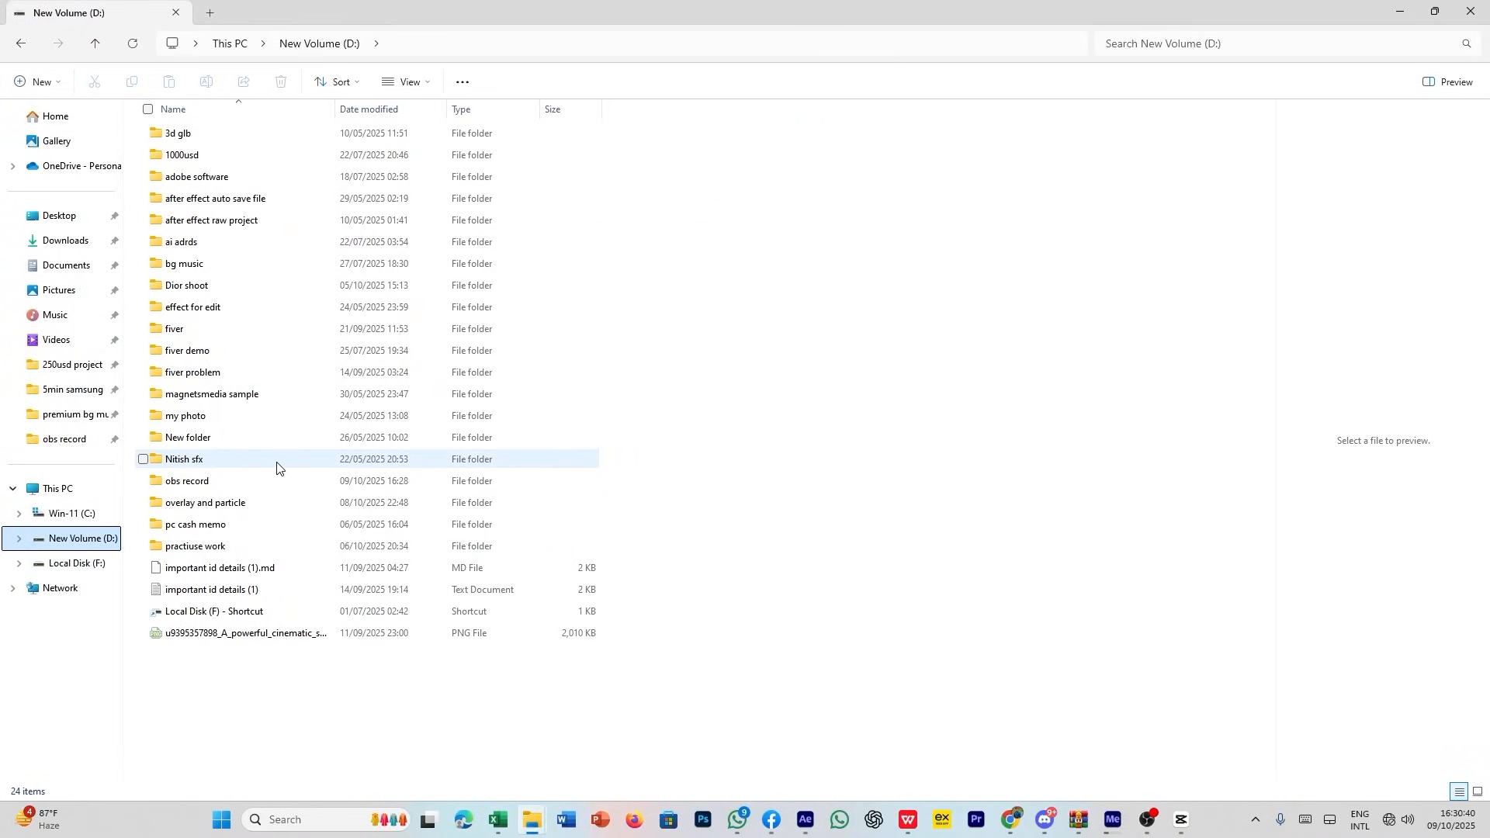
{"action": "left_click", "coordinate": [66, 571]}
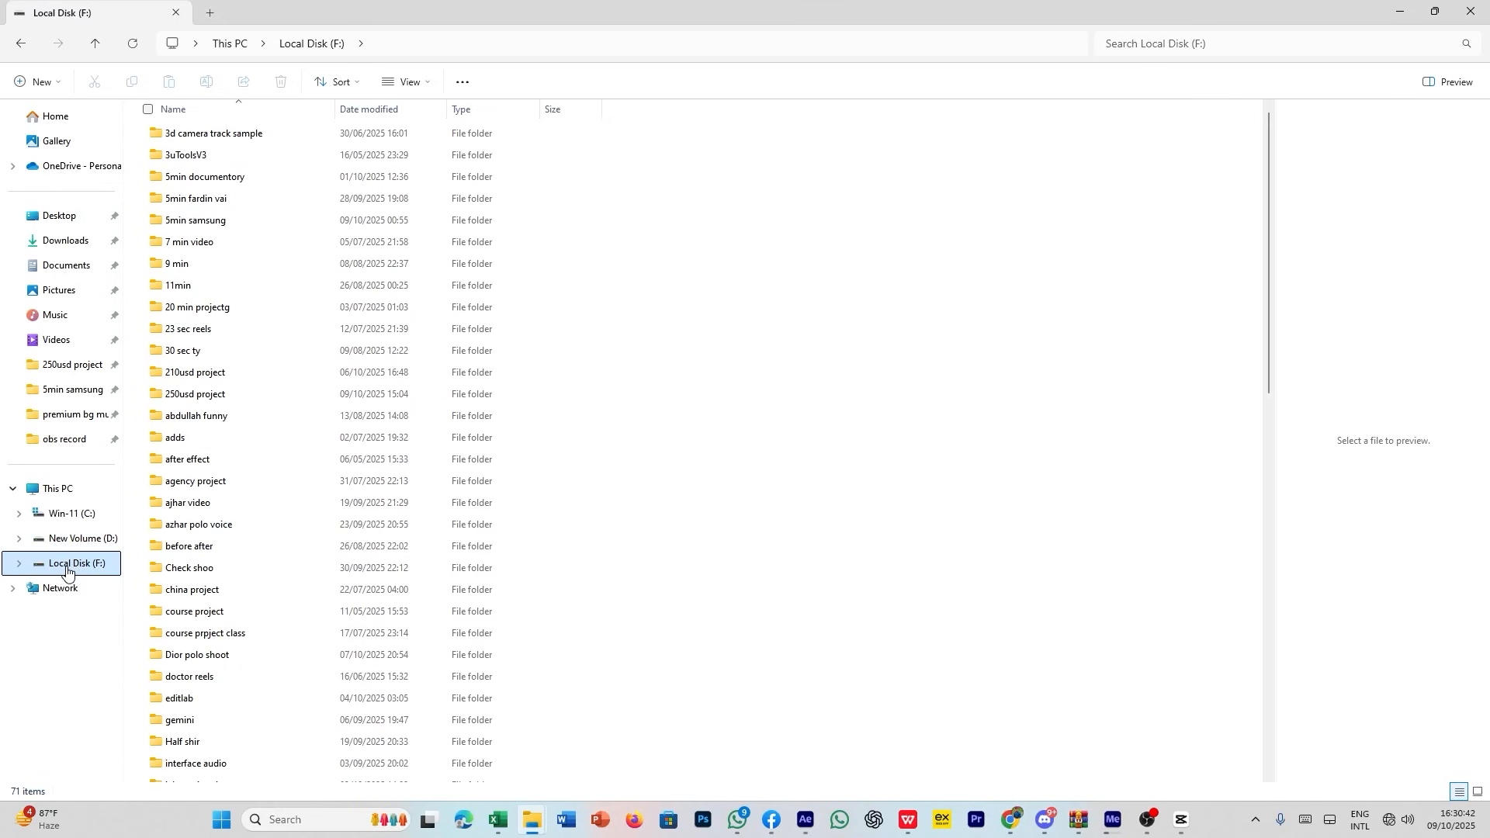
{"action": "double_click", "coordinate": [220, 704]}
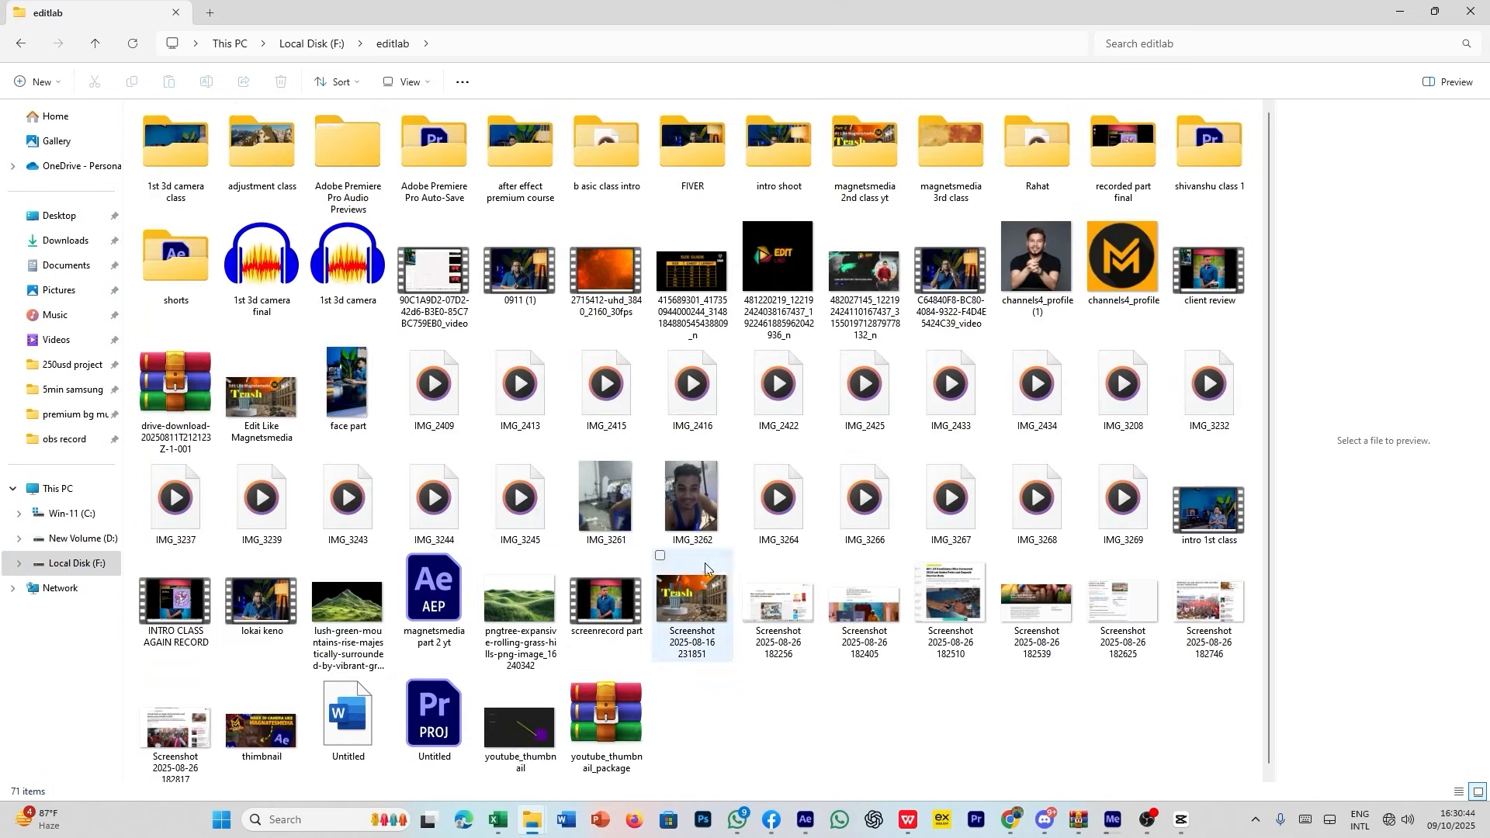
{"action": "double_click", "coordinate": [785, 170]}
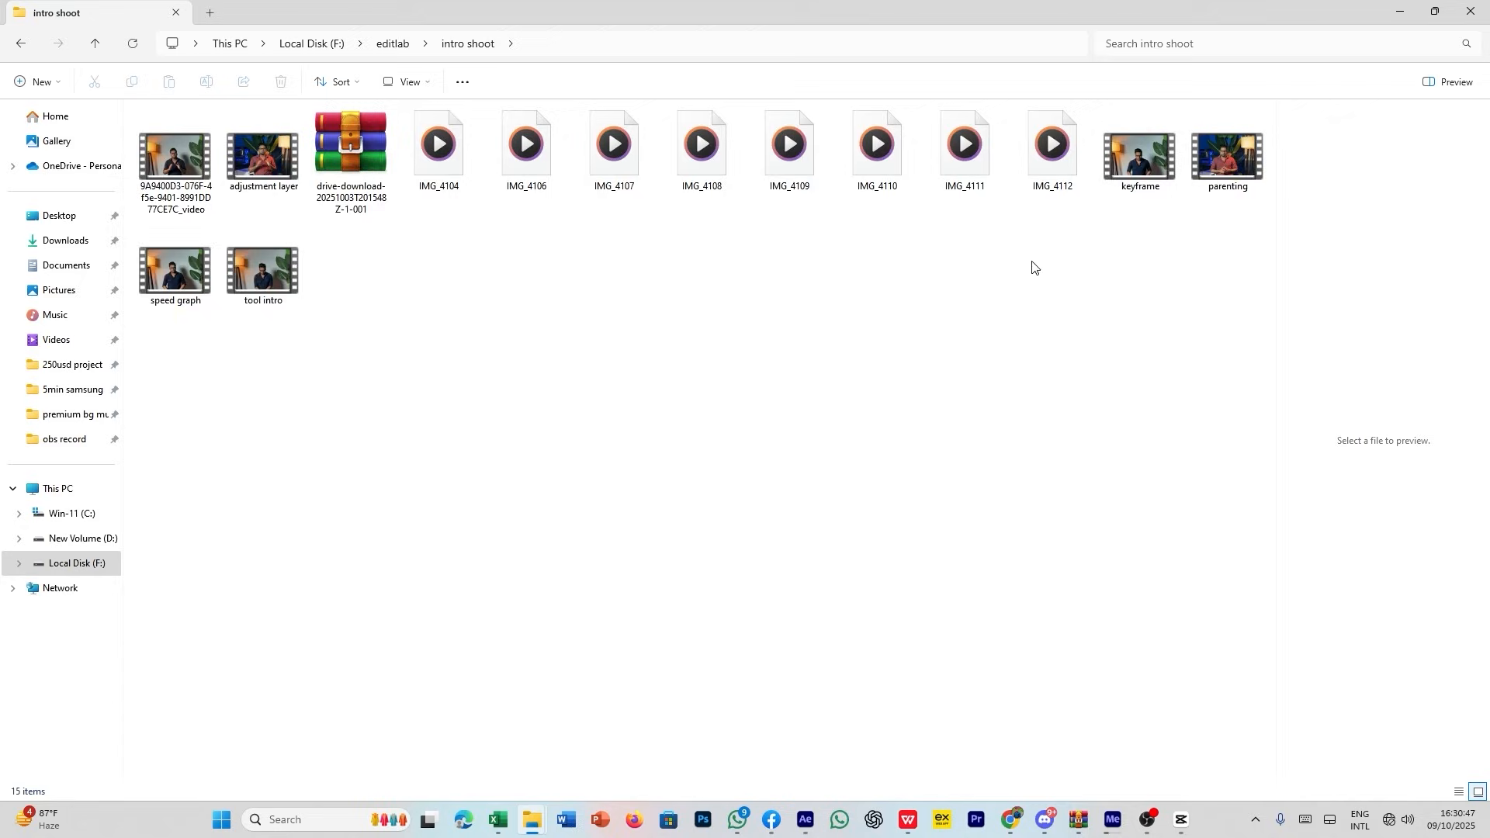
Add the tool intro video to the empty controversy composition in After Effects and mute its audio.
{"action": "left_click", "coordinate": [1141, 185]}
{"action": "left_click", "coordinate": [272, 294]}
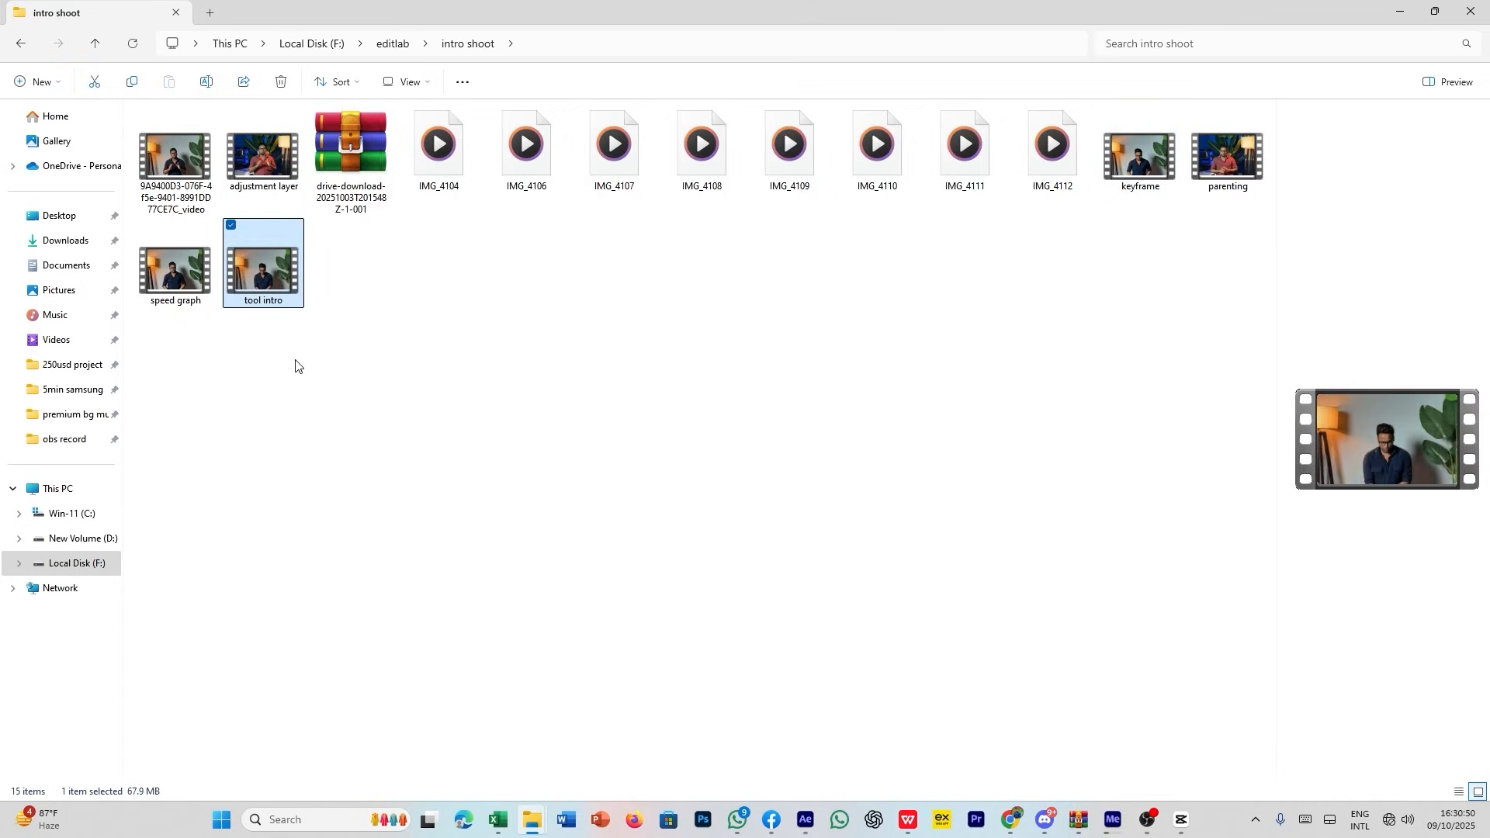
{"action": "left_click", "coordinate": [305, 374]}
{"action": "left_click", "coordinate": [269, 303]}
{"action": "left_click_drag", "start_coordinate": [268, 304], "coordinate": [359, 330]}
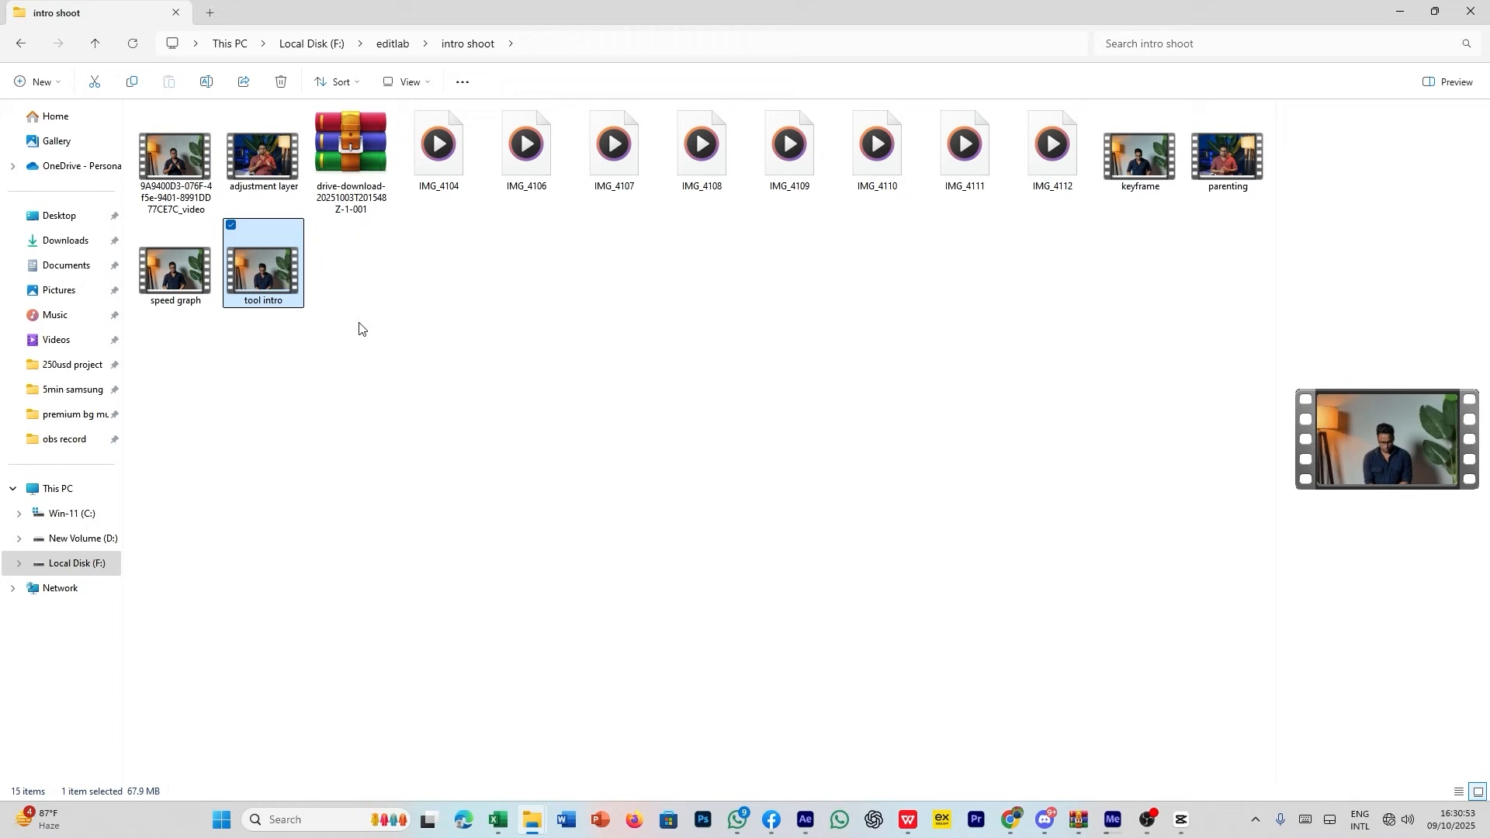
{"action": "left_click", "coordinate": [187, 166]}
{"action": "left_click_drag", "start_coordinate": [272, 293], "coordinate": [210, 733]}
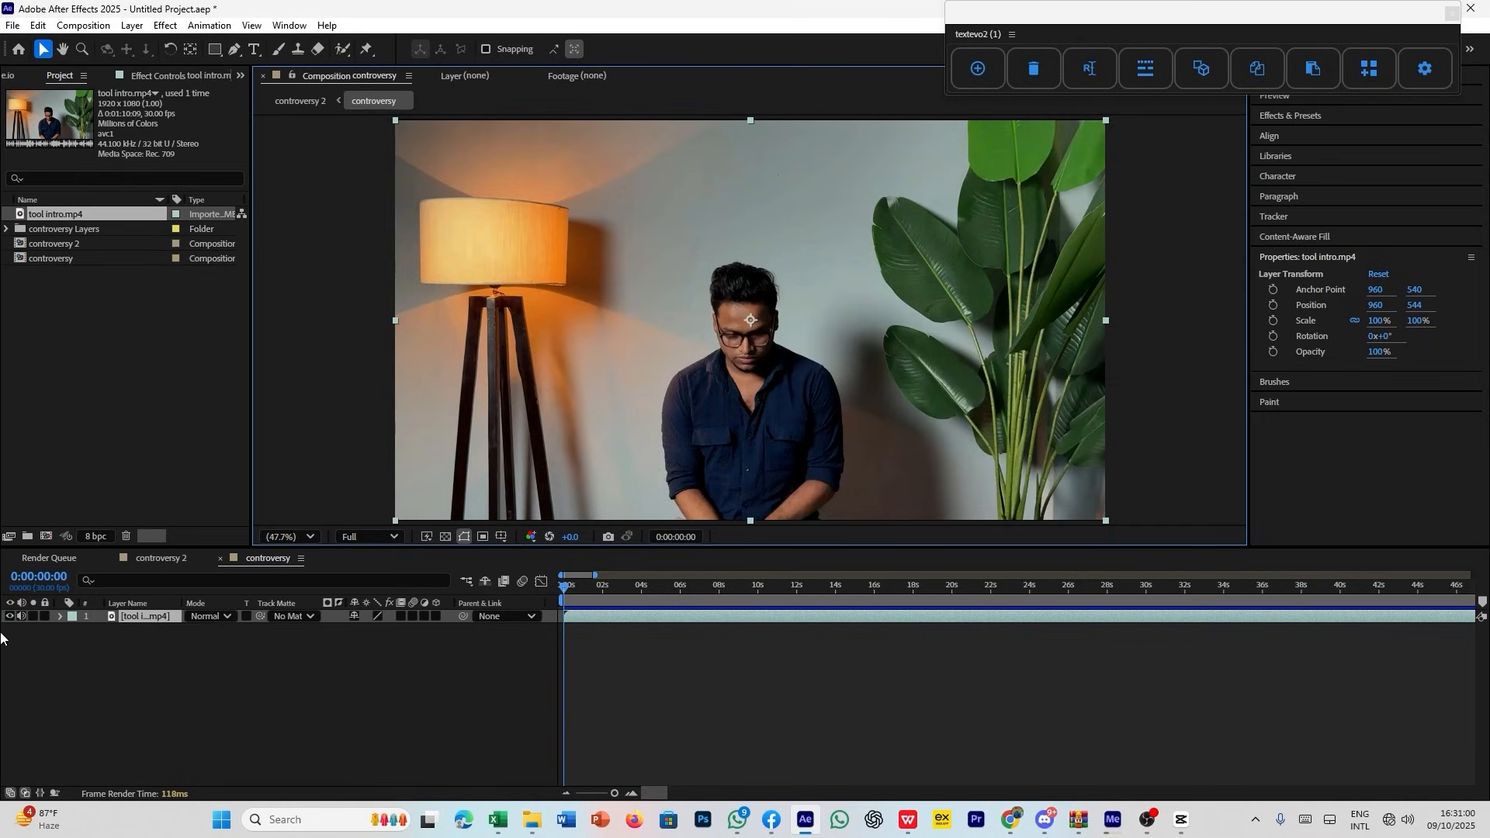
{"action": "left_click", "coordinate": [22, 616]}
Preview the tool intro.mp4 clip, trim its opening up to 0:00:08:14, and shift the clip back to the composition's start.
{"action": "key", "text": "space"}
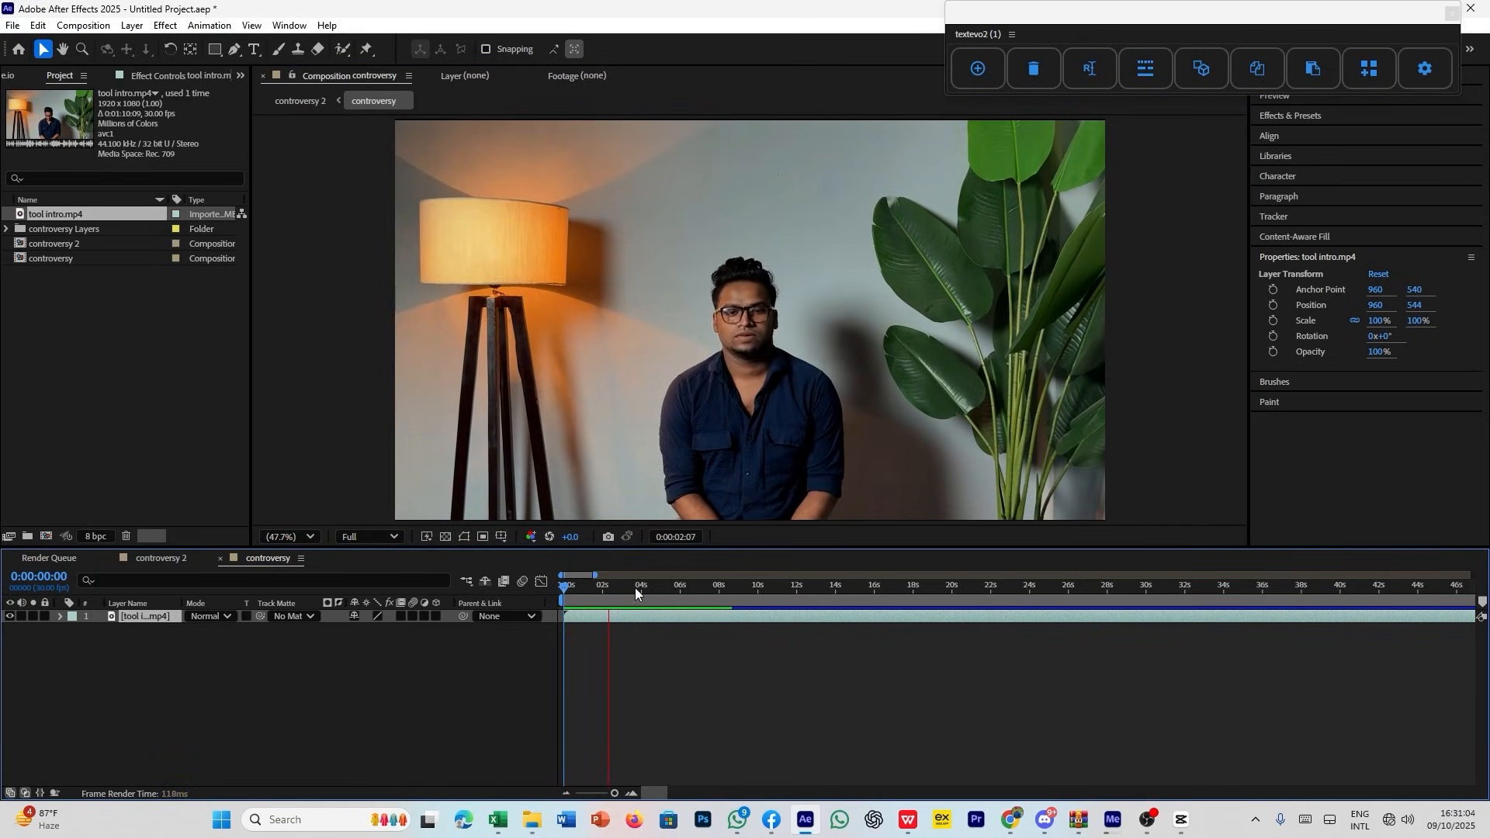
{"action": "left_click_drag", "start_coordinate": [636, 589], "coordinate": [728, 596]}
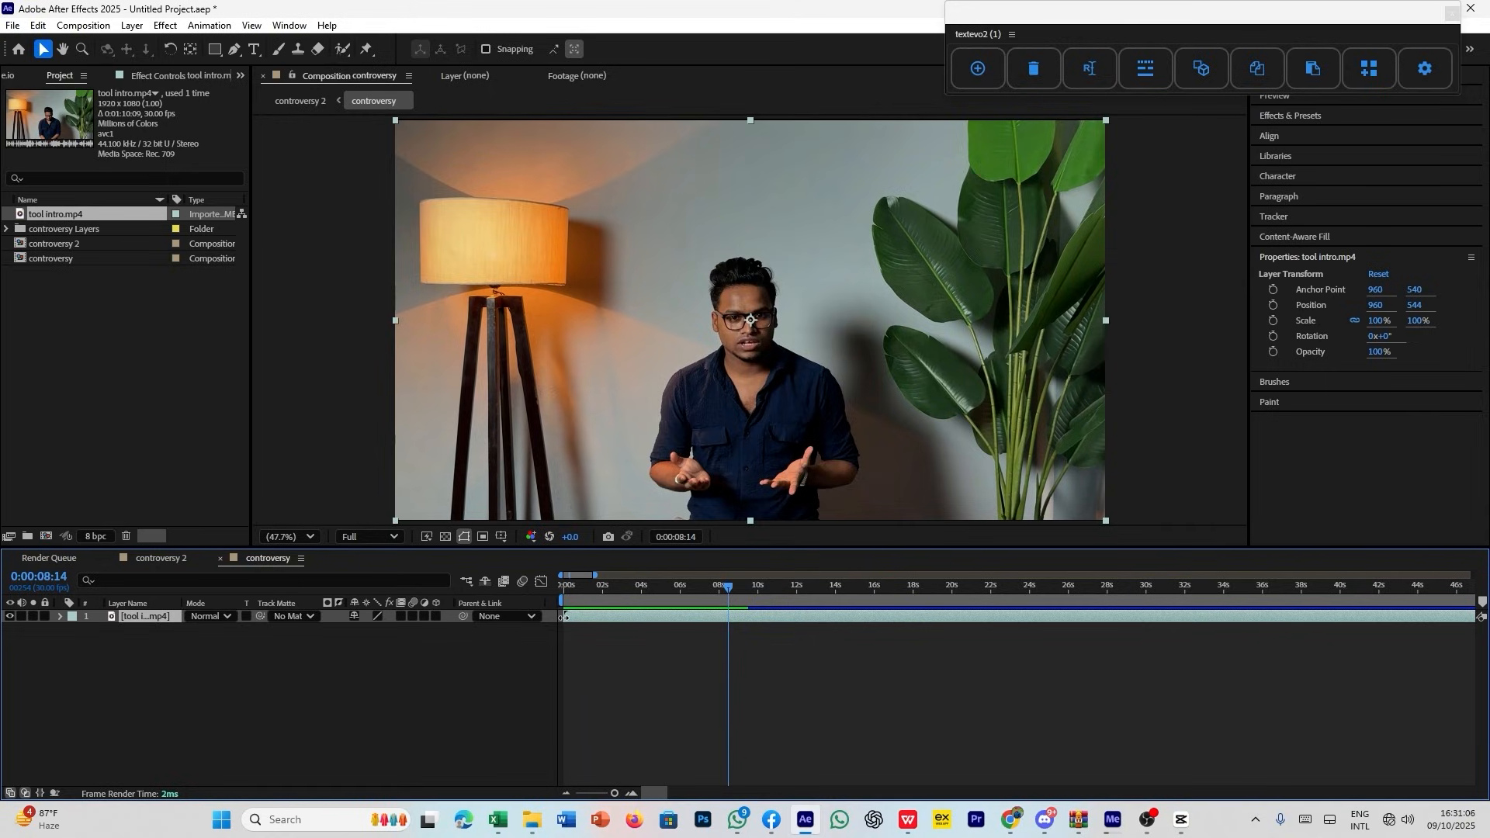
{"action": "left_click_drag", "start_coordinate": [564, 616], "coordinate": [728, 618]}
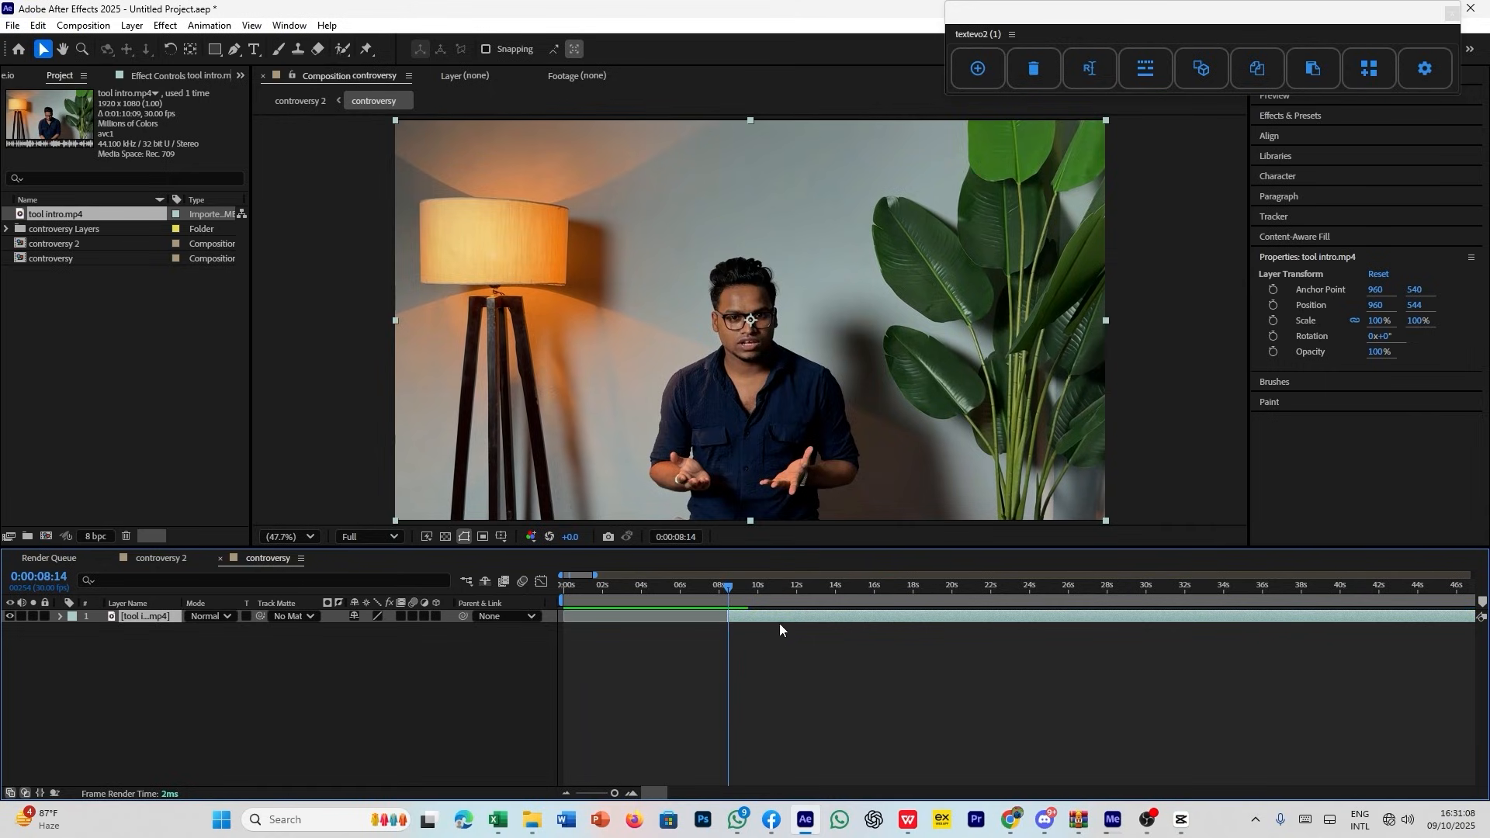
{"action": "key", "text": "ctrl+z"}
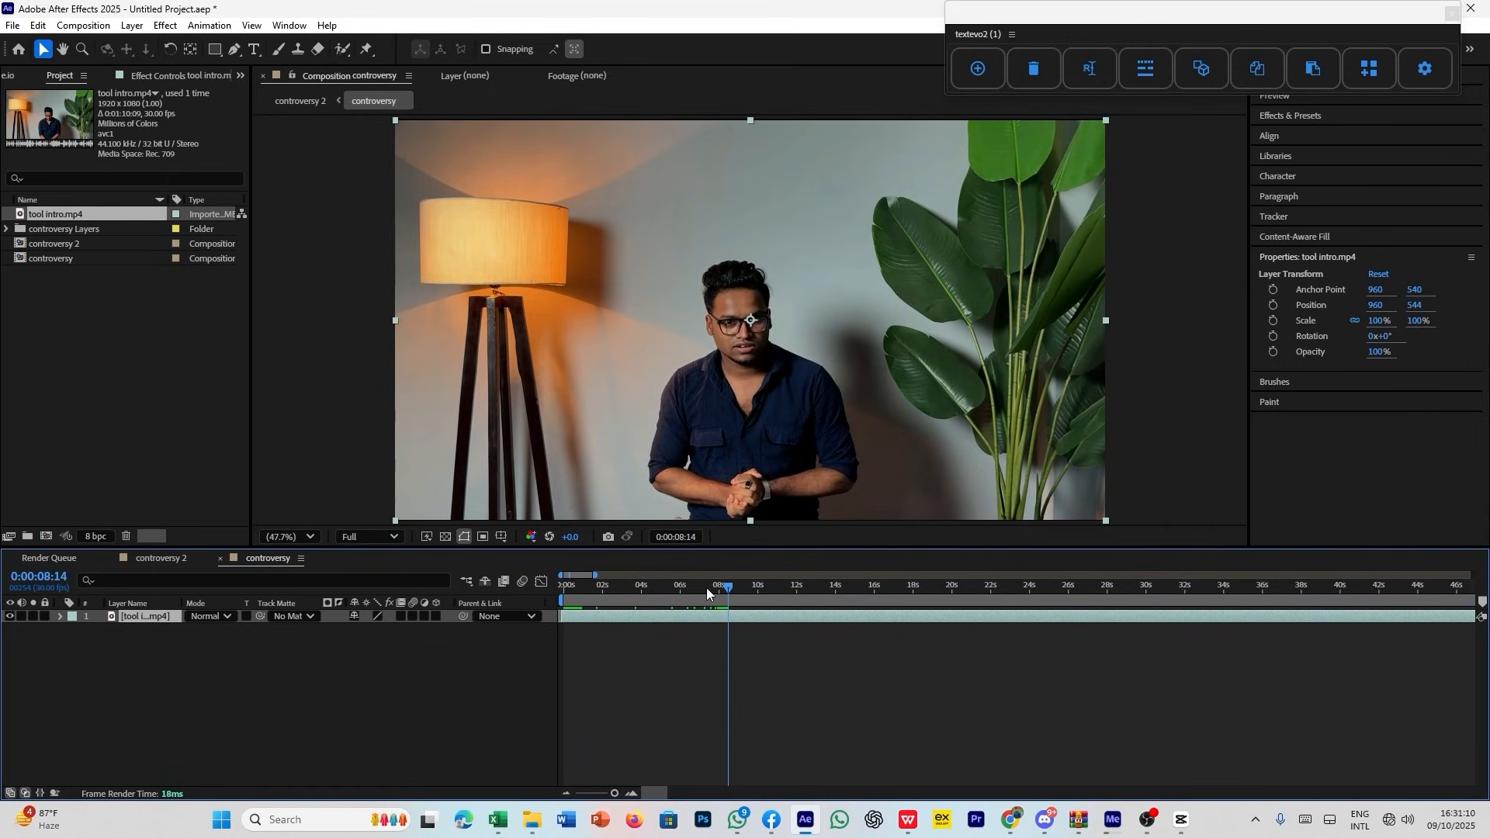
Trim the end of the tool intro clip to 0:00:04:01 in the controversy composition.
{"action": "key", "text": "Home"}
{"action": "triple_click", "coordinate": [634, 793]}
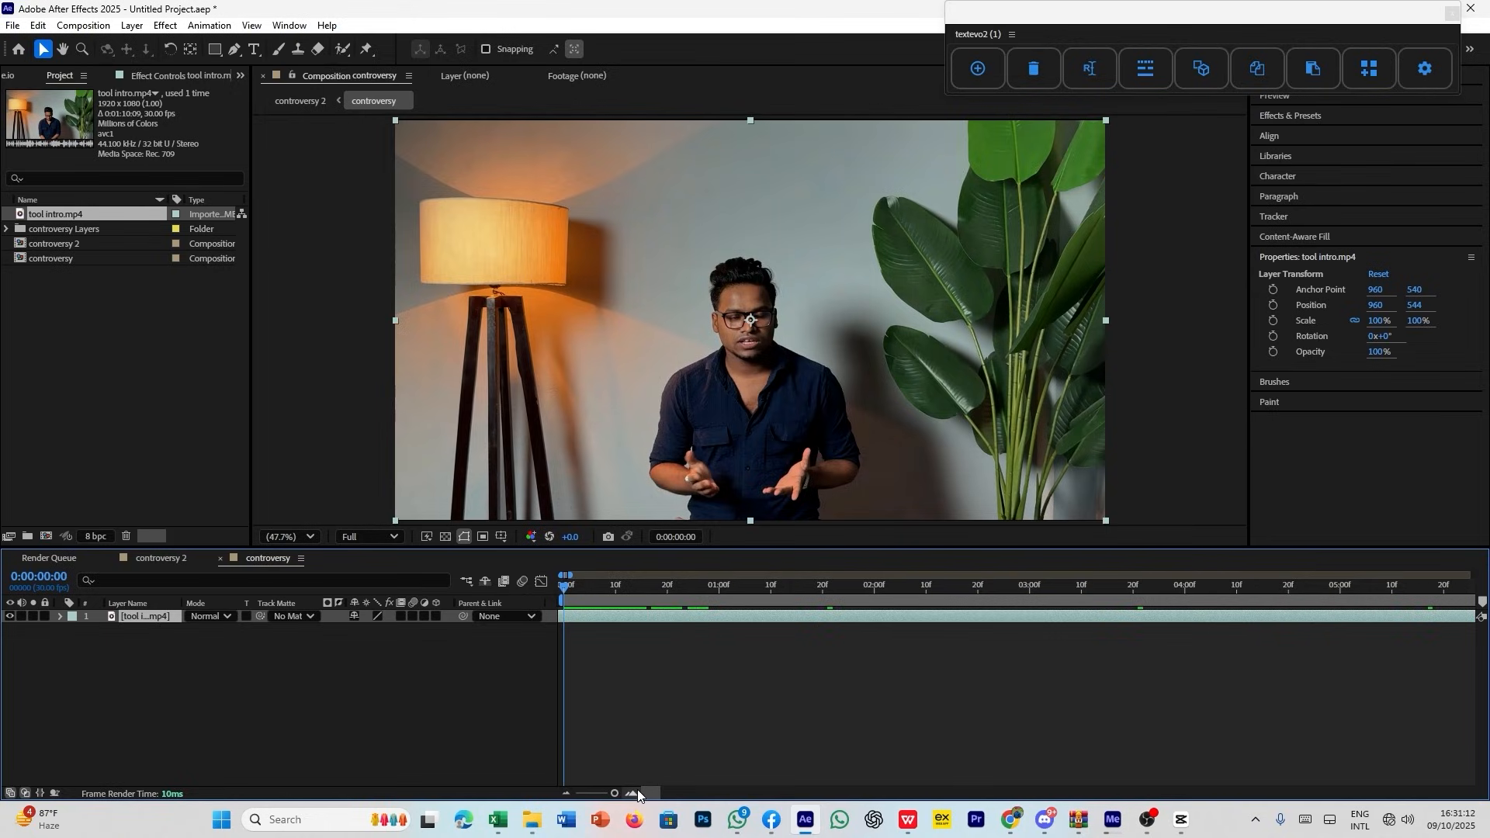
{"action": "left_click", "coordinate": [563, 791]}
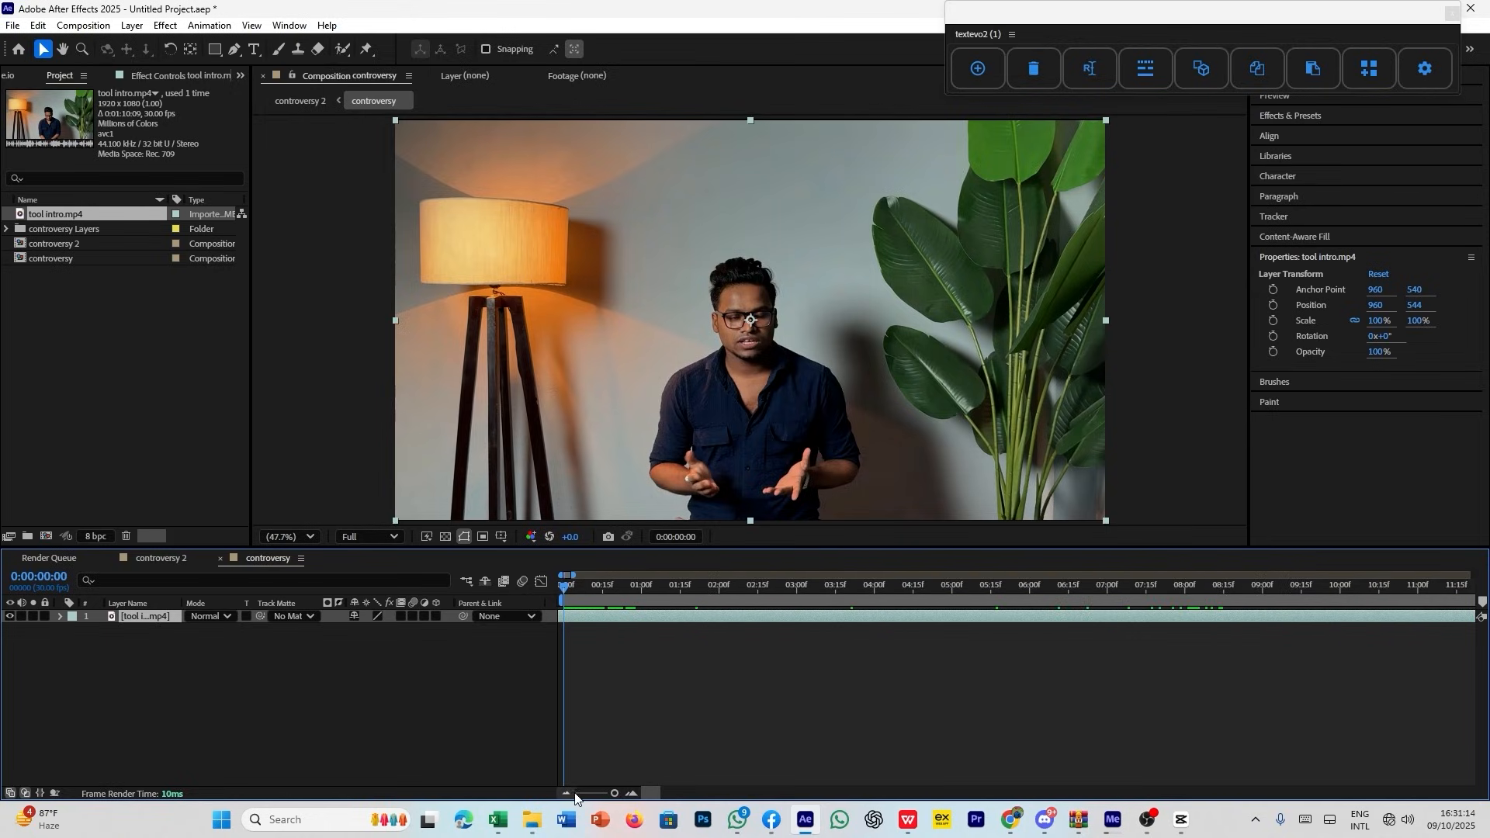
{"action": "left_click", "coordinate": [575, 794]}
{"action": "left_click_drag", "start_coordinate": [580, 589], "coordinate": [719, 607]}
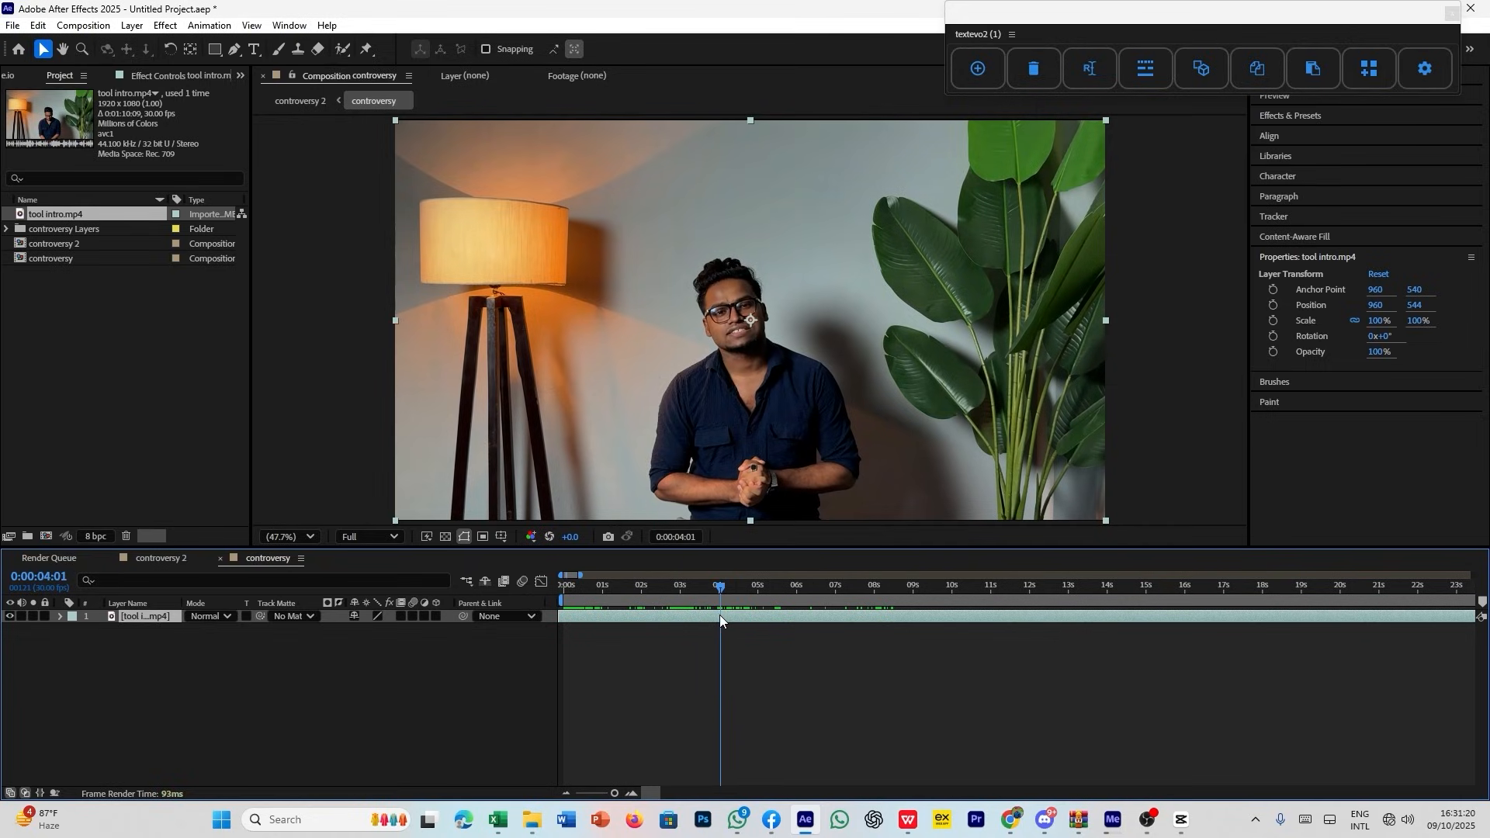
{"action": "key", "text": "alt+]"}
{"action": "left_click", "coordinate": [763, 676]}
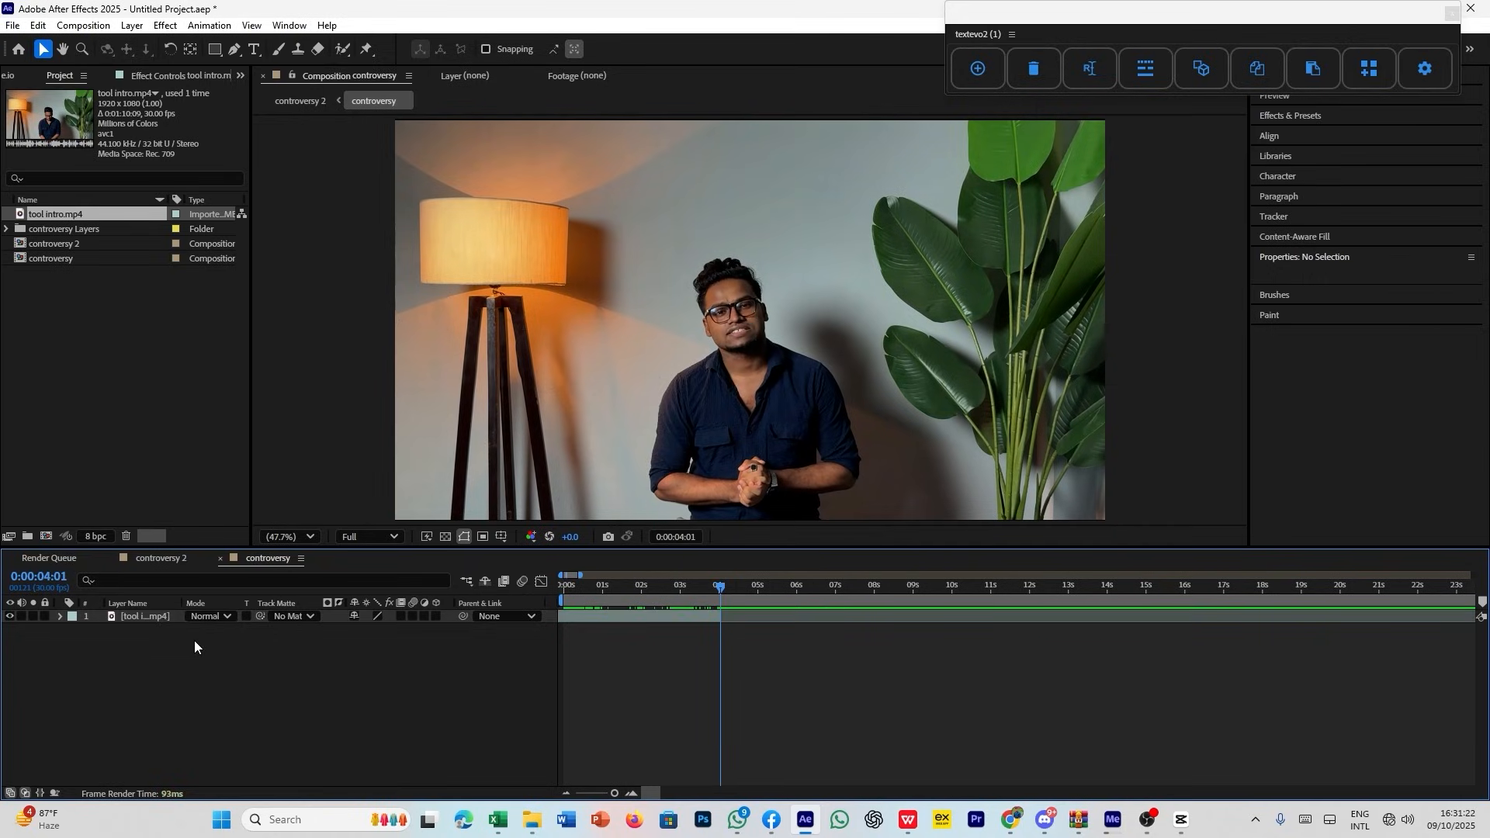
Play back the trimmed clip from its start and stop on the frame at 0:00:00:26.
{"action": "left_click", "coordinate": [118, 619]}
{"action": "left_click_drag", "start_coordinate": [709, 588], "coordinate": [538, 622]}
{"action": "key", "text": "space"}
{"action": "key", "text": "space"}
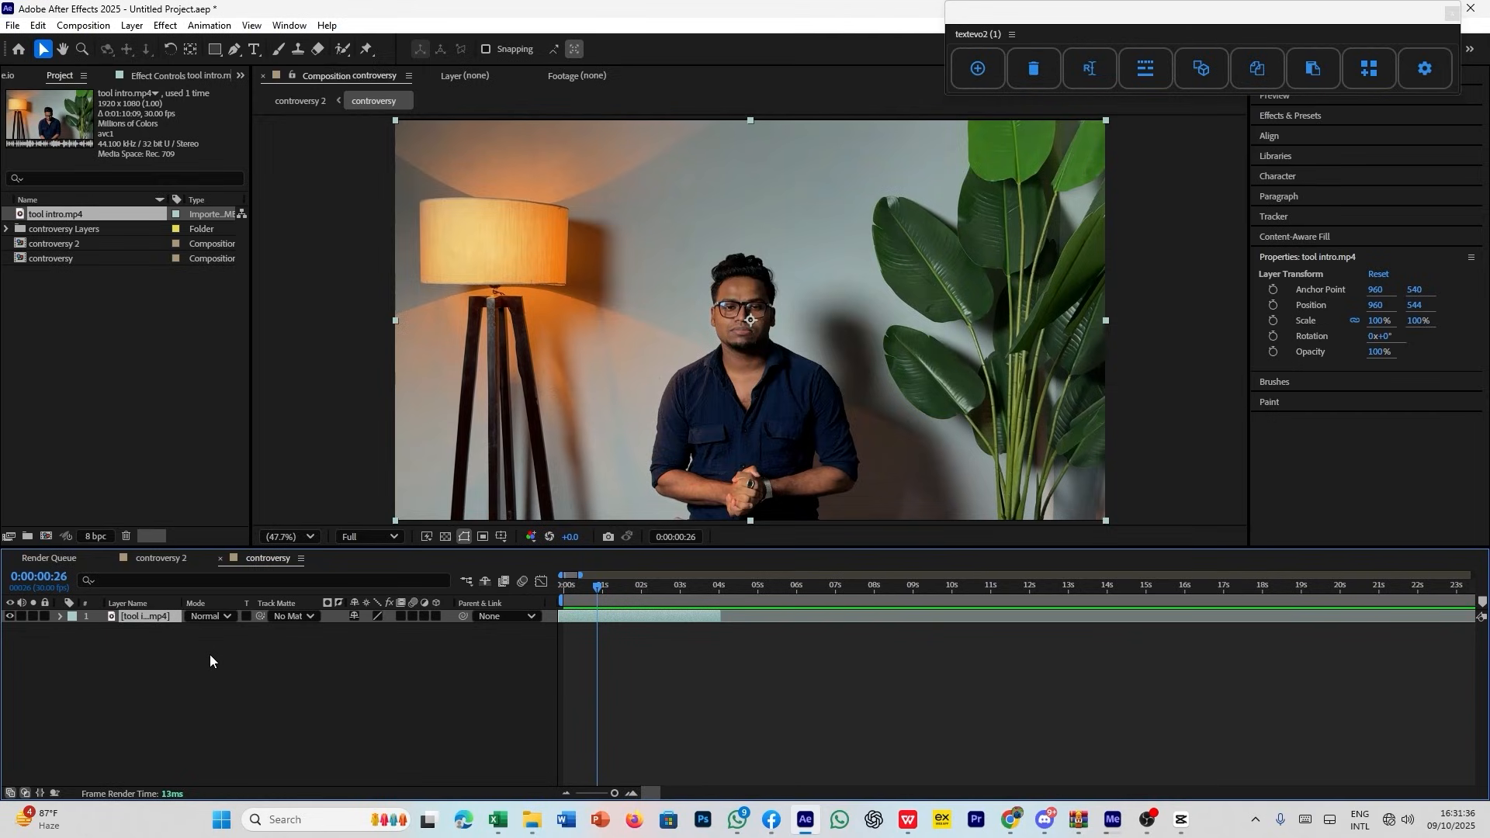
{"action": "left_click", "coordinate": [180, 662]}
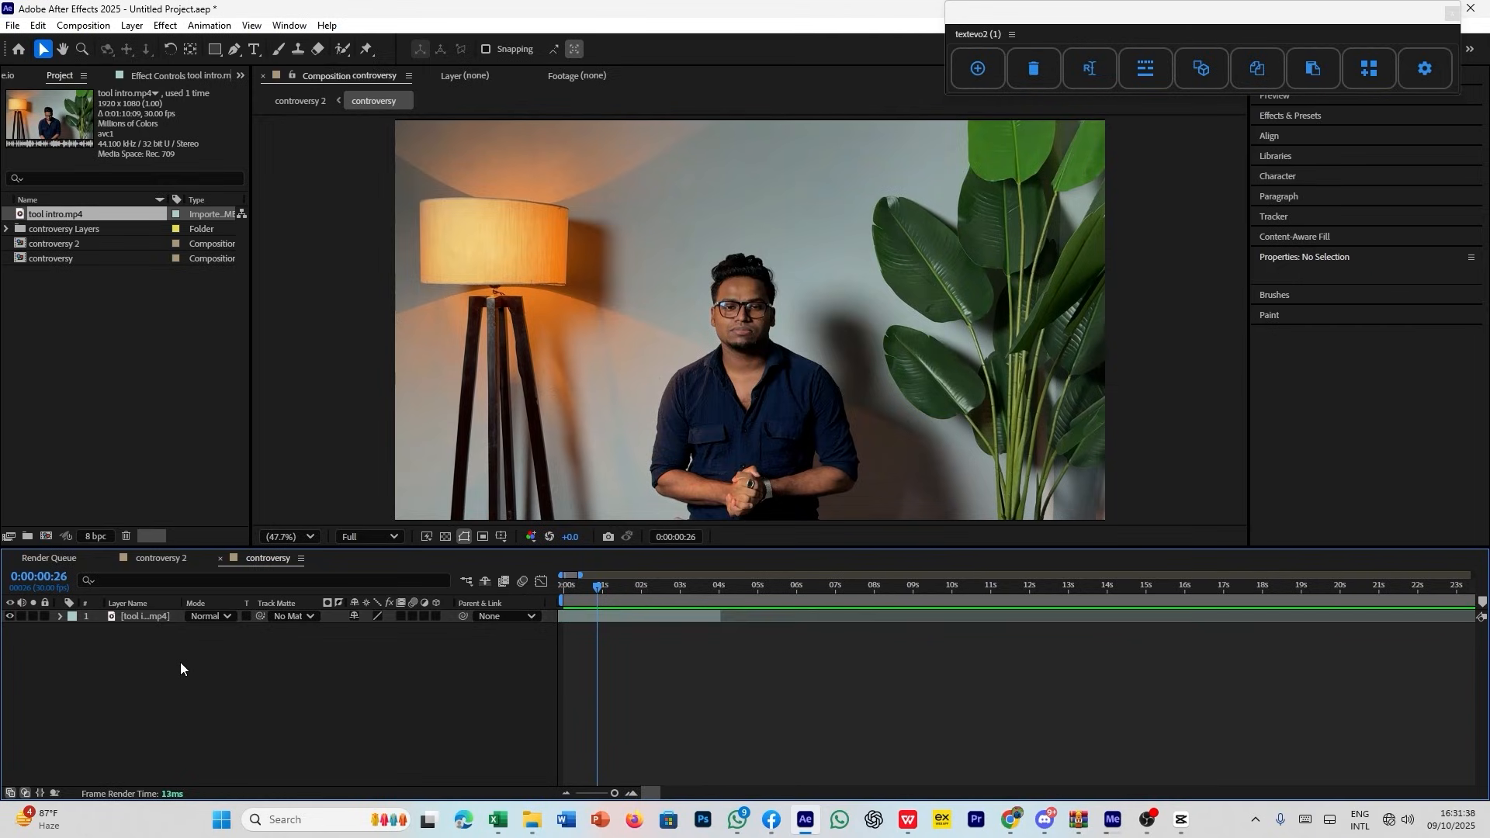
Open the tool intro layer for Roto Brush work and paint foreground strokes along the man's head, shoulders, arms and waist.
{"action": "left_click", "coordinate": [153, 620]}
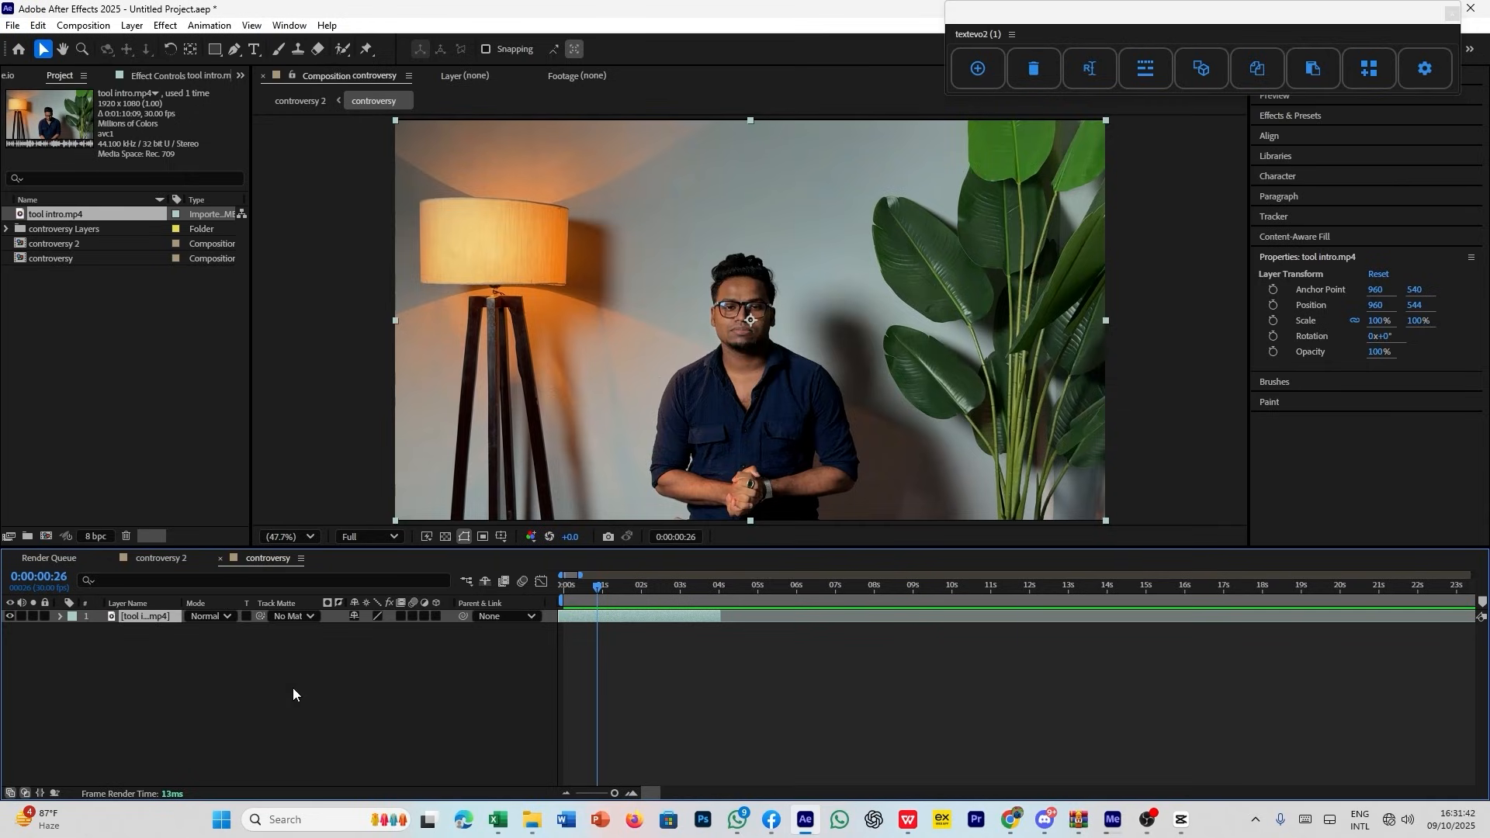
{"action": "left_click", "coordinate": [340, 49]}
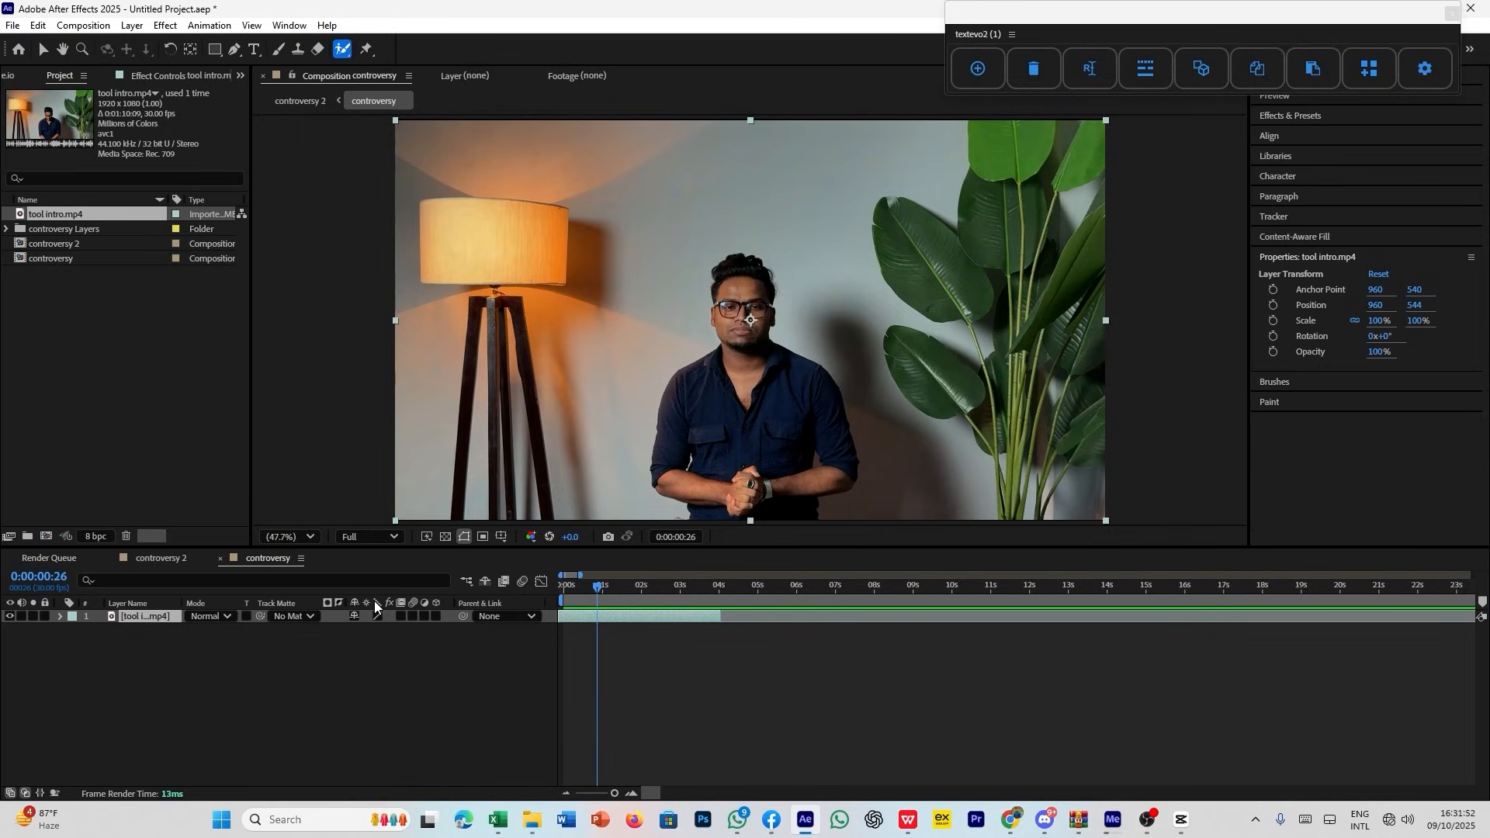
{"action": "double_click", "coordinate": [157, 615]}
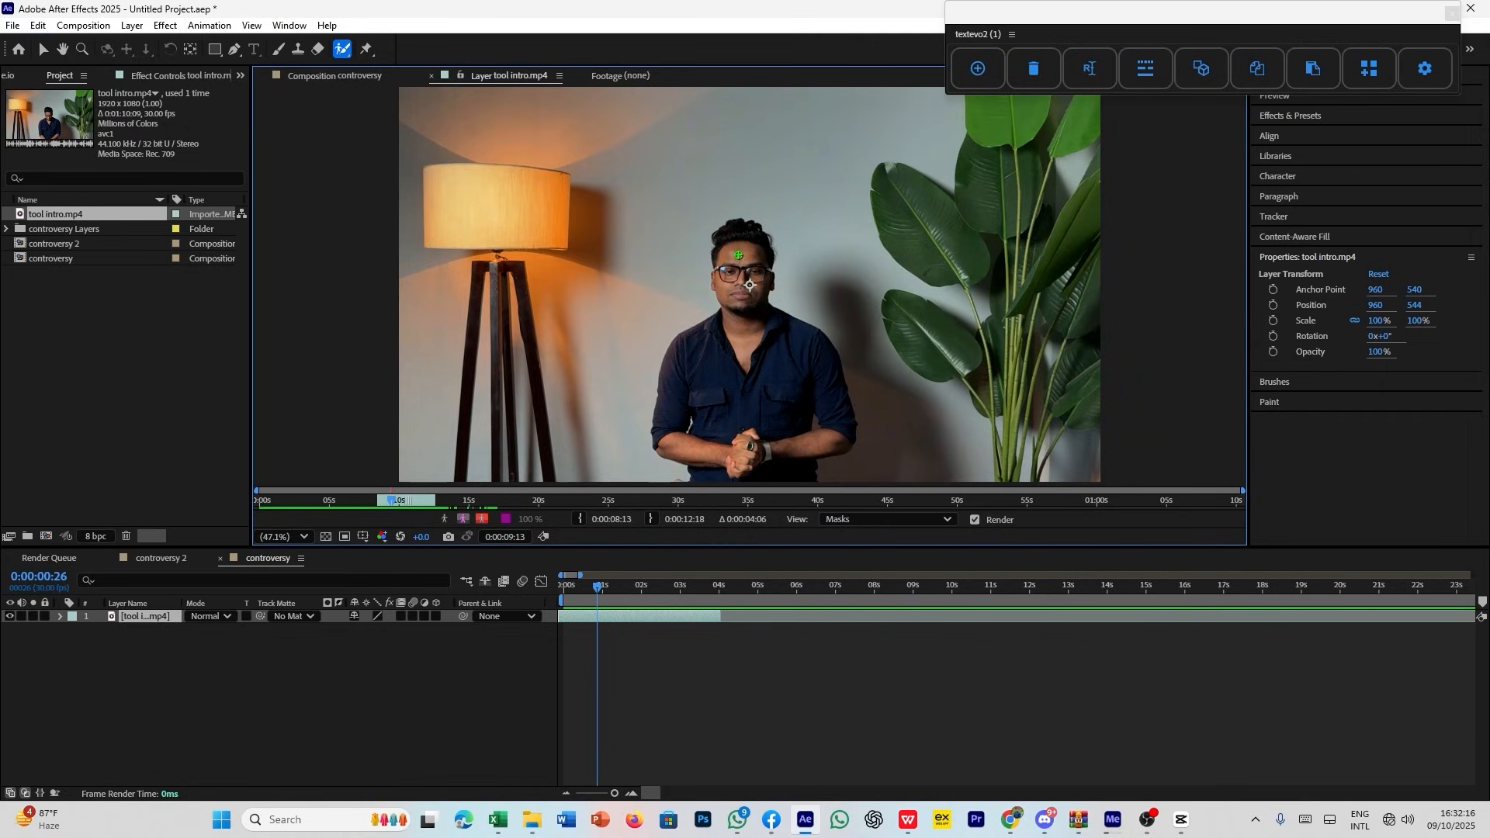
{"action": "left_click", "coordinate": [664, 435]}
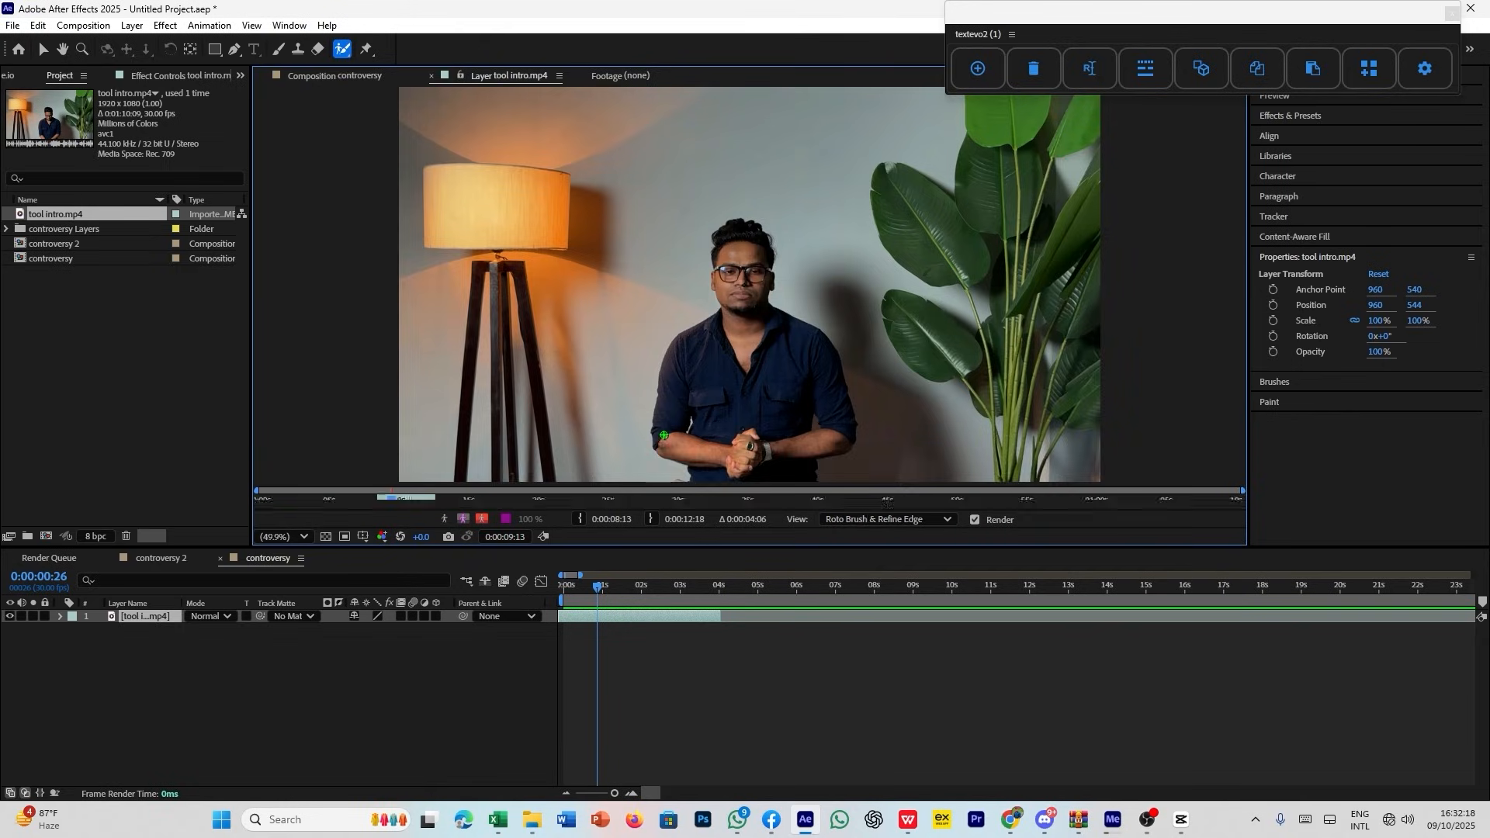
{"action": "mouse_move", "coordinate": [664, 435]}
{"action": "left_mouse_down"}
{"action": "mouse_move", "coordinate": [684, 347]}
{"action": "mouse_move", "coordinate": [725, 311]}
{"action": "mouse_move", "coordinate": [718, 247]}
{"action": "mouse_move", "coordinate": [734, 229]}
{"action": "mouse_move", "coordinate": [755, 231]}
{"action": "mouse_move", "coordinate": [764, 309]}
{"action": "mouse_move", "coordinate": [781, 320]}
{"action": "left_mouse_up"}
{"action": "mouse_move", "coordinate": [808, 336]}
{"action": "left_mouse_down"}
{"action": "mouse_move", "coordinate": [843, 421]}
{"action": "mouse_move", "coordinate": [801, 451]}
{"action": "left_mouse_up"}
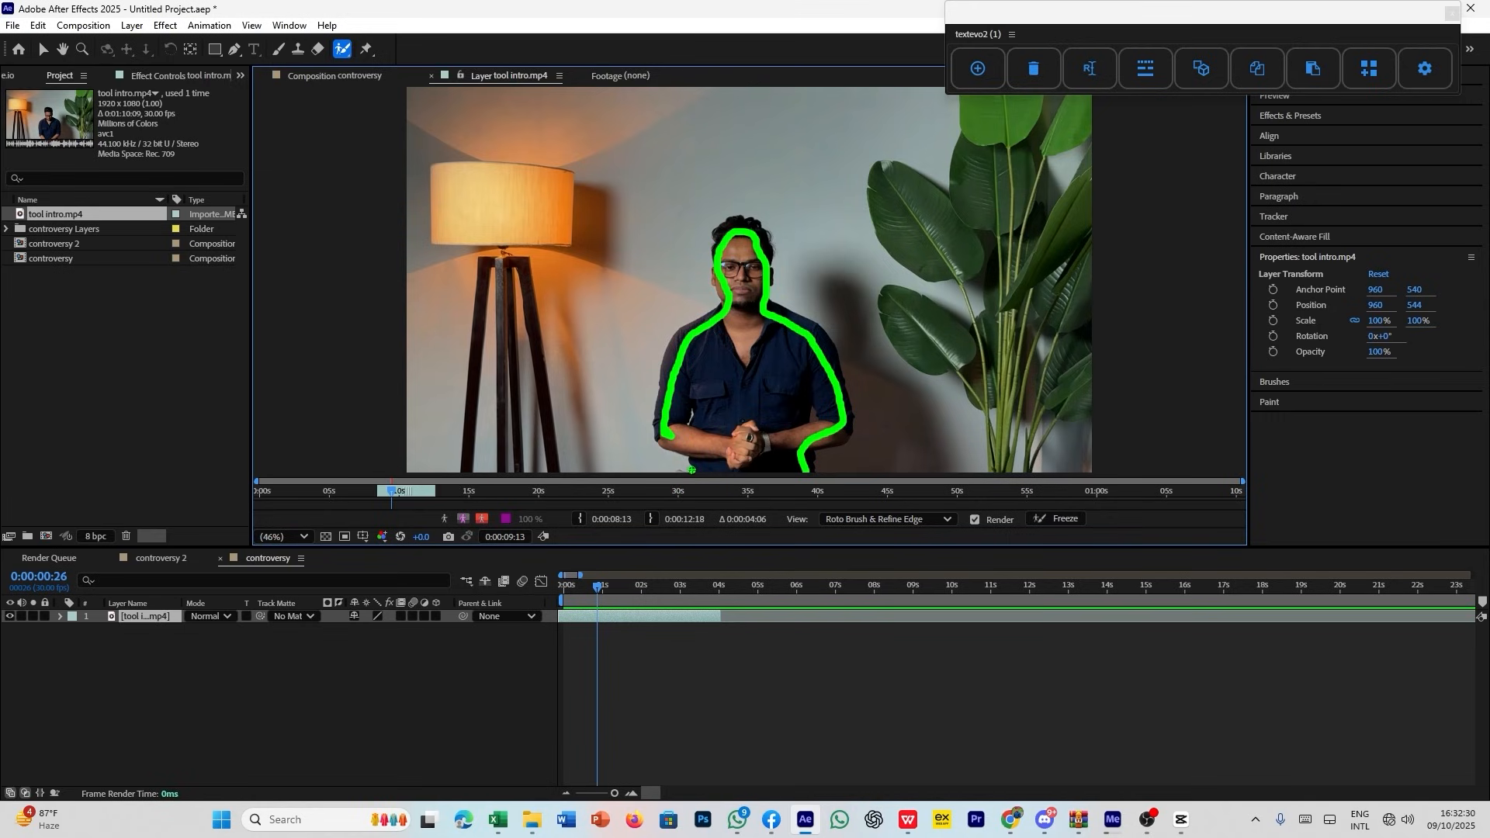
{"action": "left_click_drag", "start_coordinate": [668, 433], "coordinate": [697, 437]}
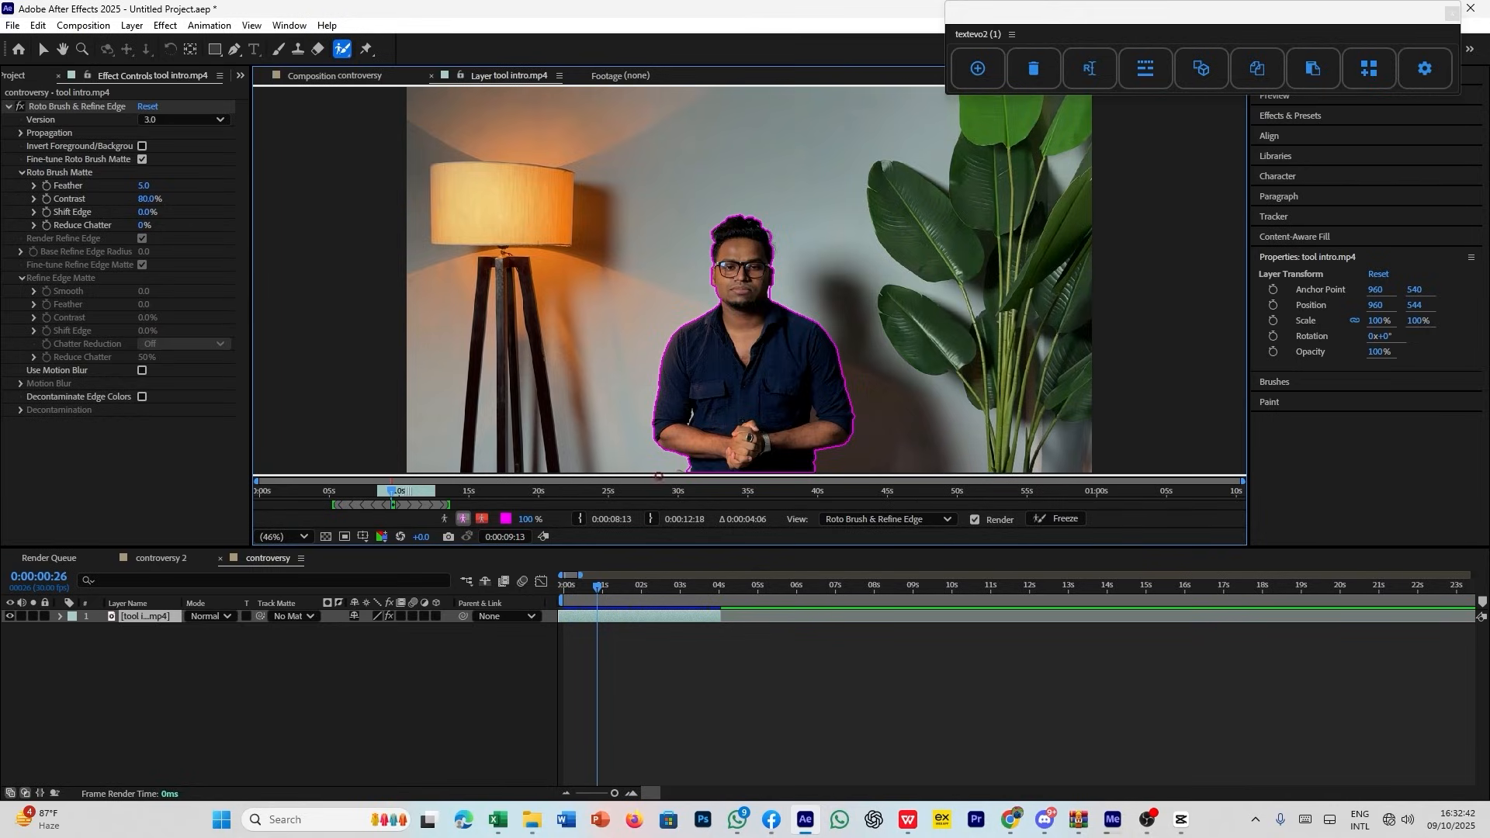
Subtract the wall area beside the man's waist, below the lamp-side forearm, from the Roto Brush selection.
{"action": "scroll", "coordinate": [700, 466], "scroll_direction": "up", "scroll_amount": 2}
{"action": "scroll", "coordinate": [676, 379], "scroll_direction": "down", "scroll_amount": 1}
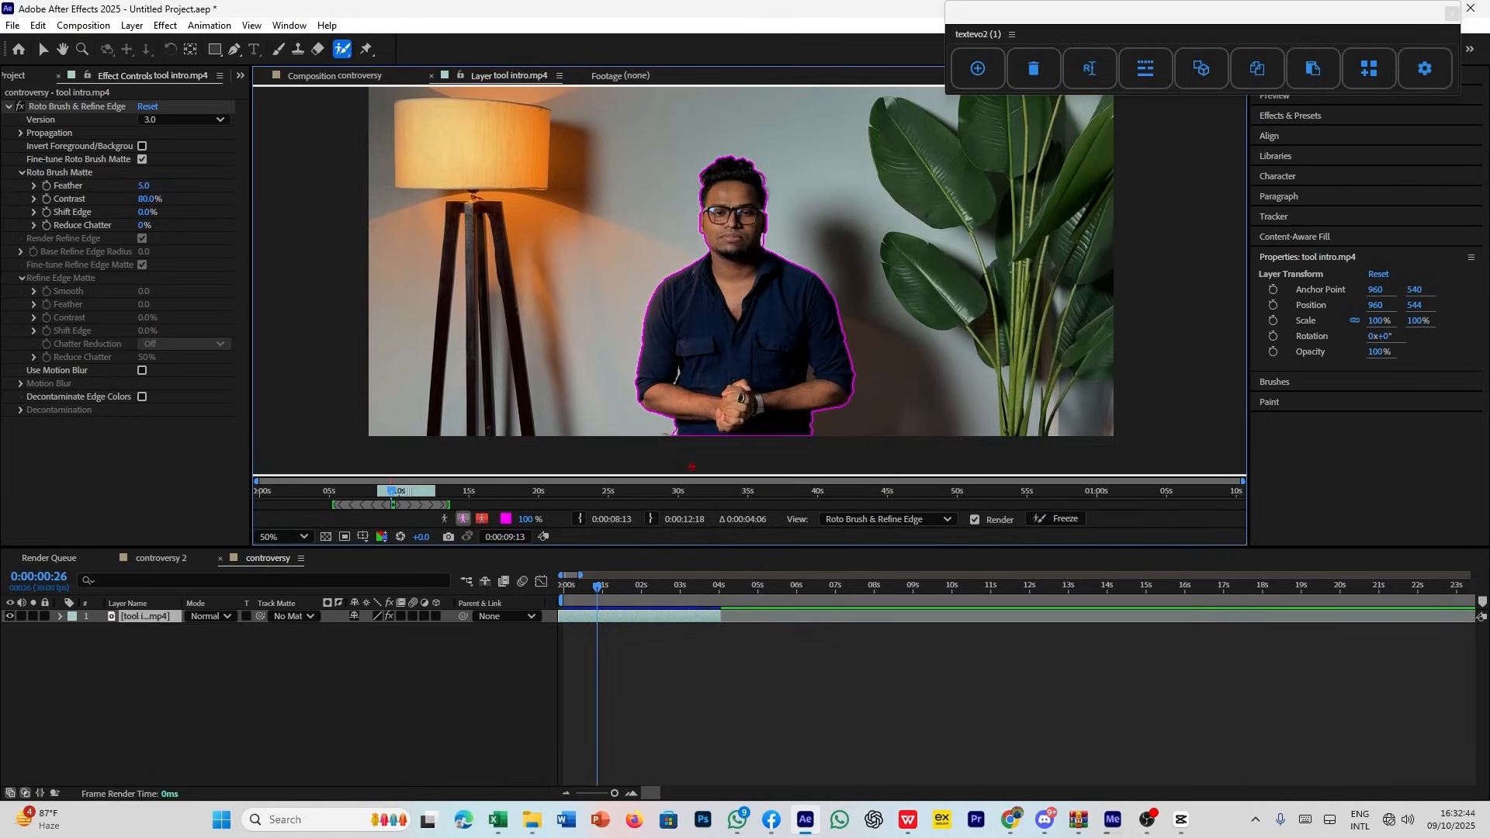
{"action": "scroll", "coordinate": [693, 467], "scroll_direction": "up", "scroll_amount": 4}
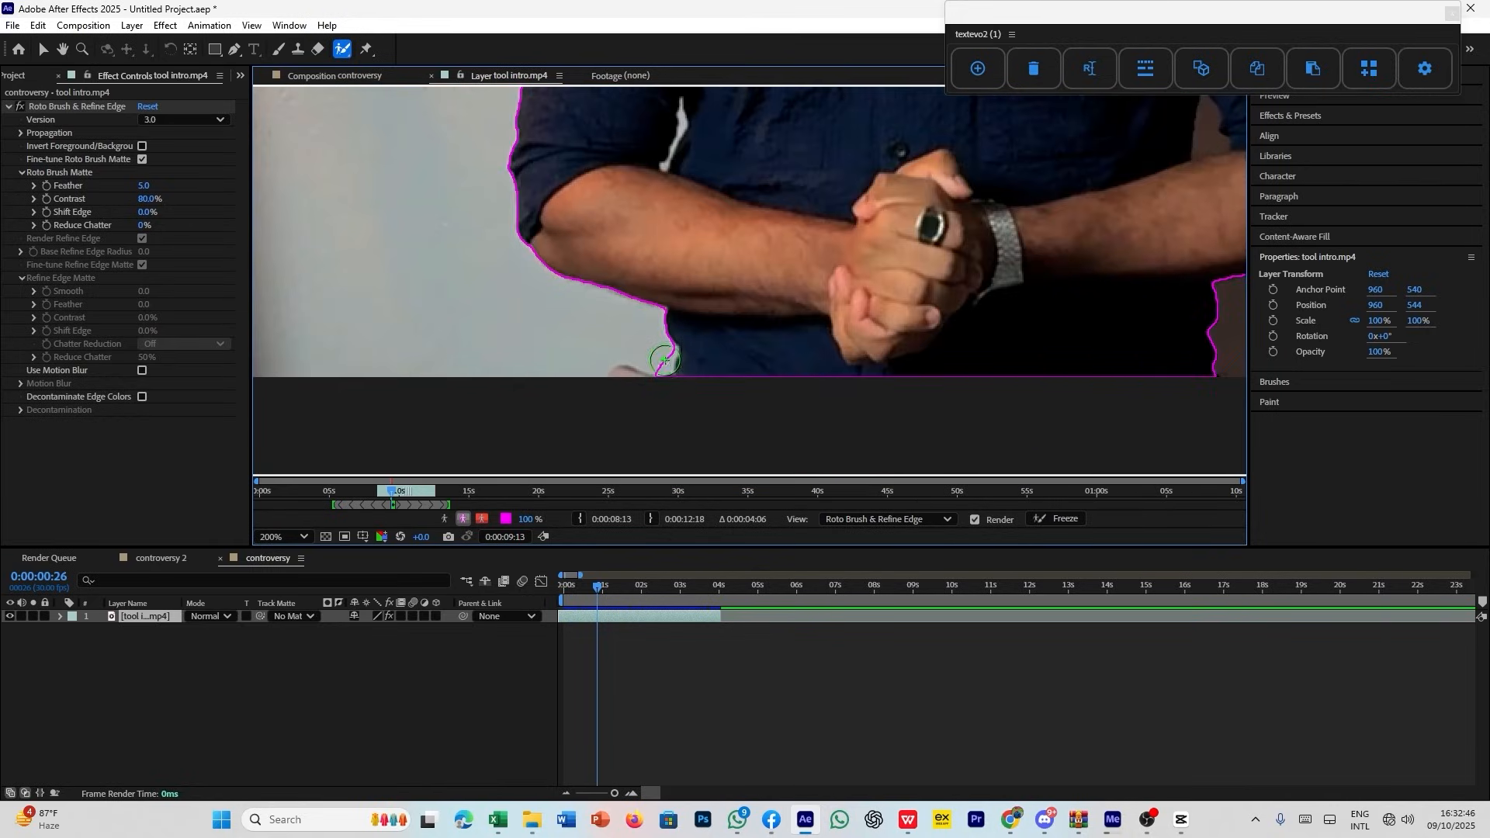
{"action": "scroll", "coordinate": [666, 361], "scroll_direction": "up", "scroll_amount": 2}
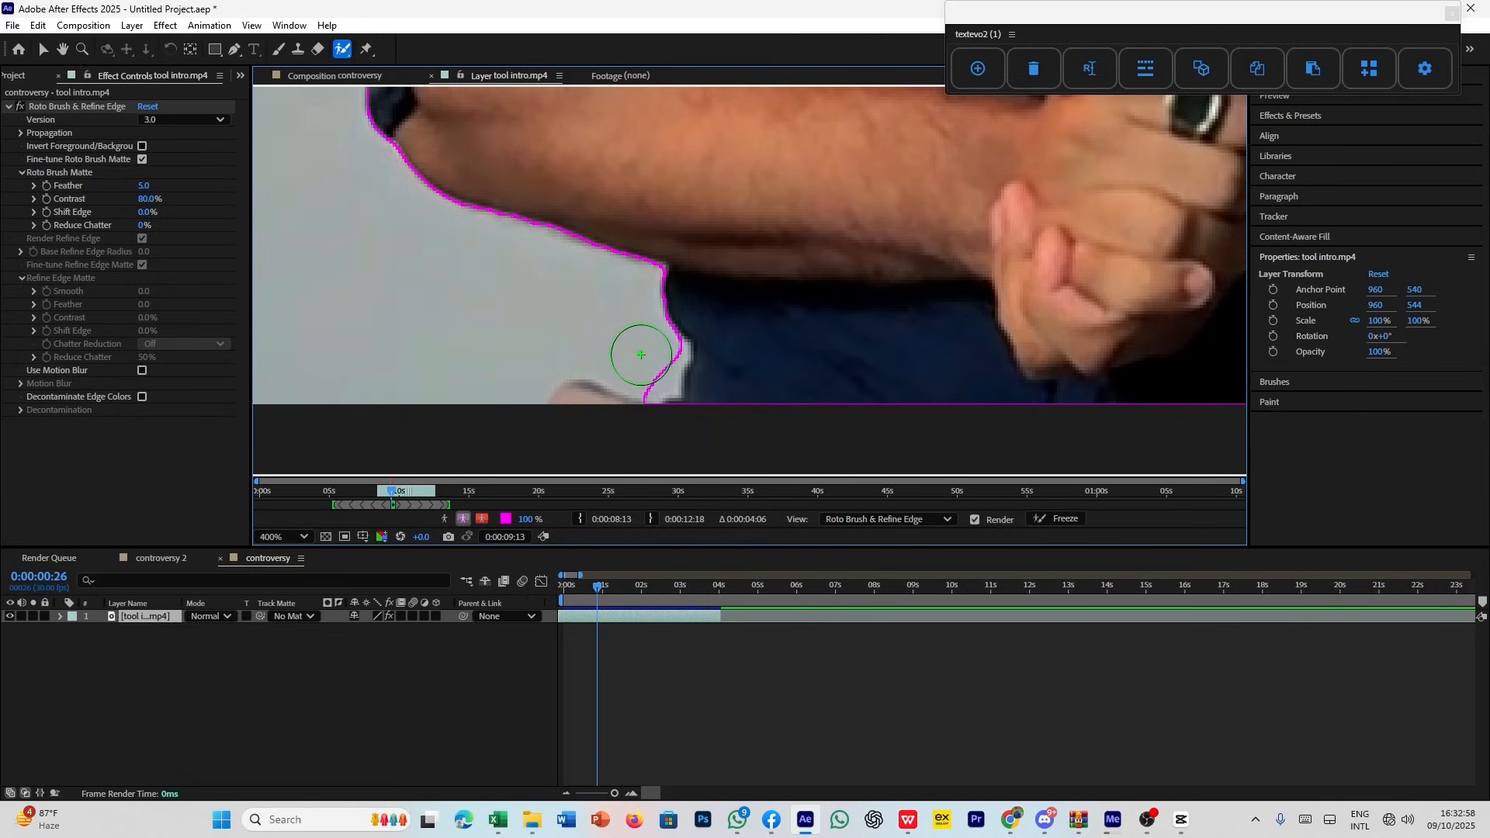
{"action": "key", "text": "alt"}
{"action": "mouse_move", "coordinate": [642, 354]}
{"action": "left_mouse_down"}
{"action": "mouse_move", "coordinate": [645, 395]}
{"action": "mouse_move", "coordinate": [660, 350]}
{"action": "mouse_move", "coordinate": [648, 396]}
{"action": "left_mouse_up"}
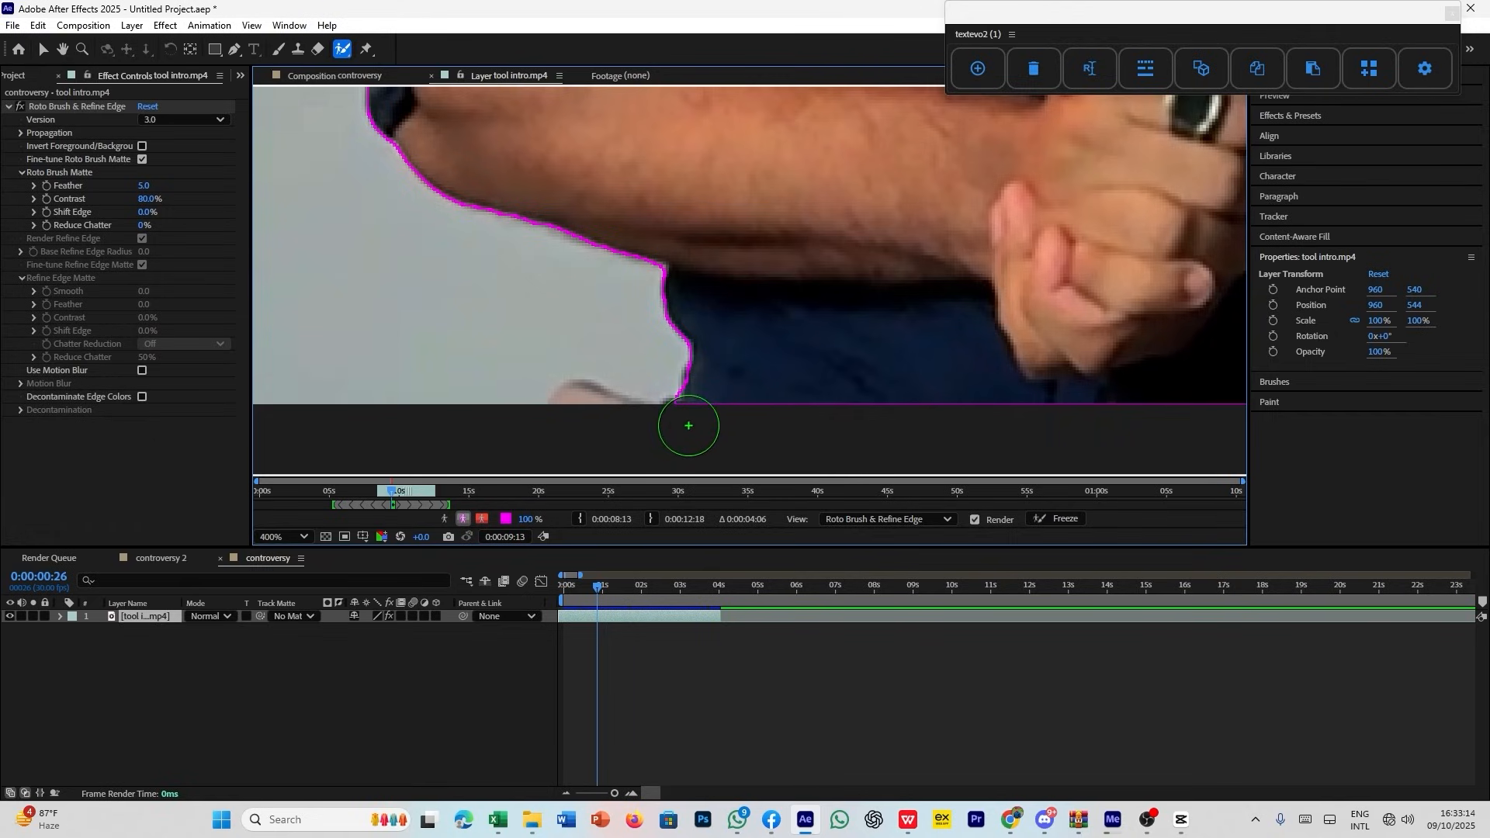
Subtract the narrow wall gap between the lamp-side sleeve and torso, undoing the first background stroke and repainting it along the whole gap.
{"action": "scroll", "coordinate": [734, 434], "scroll_direction": "down", "scroll_amount": 2}
{"action": "scroll", "coordinate": [736, 435], "scroll_direction": "up", "scroll_amount": 2}
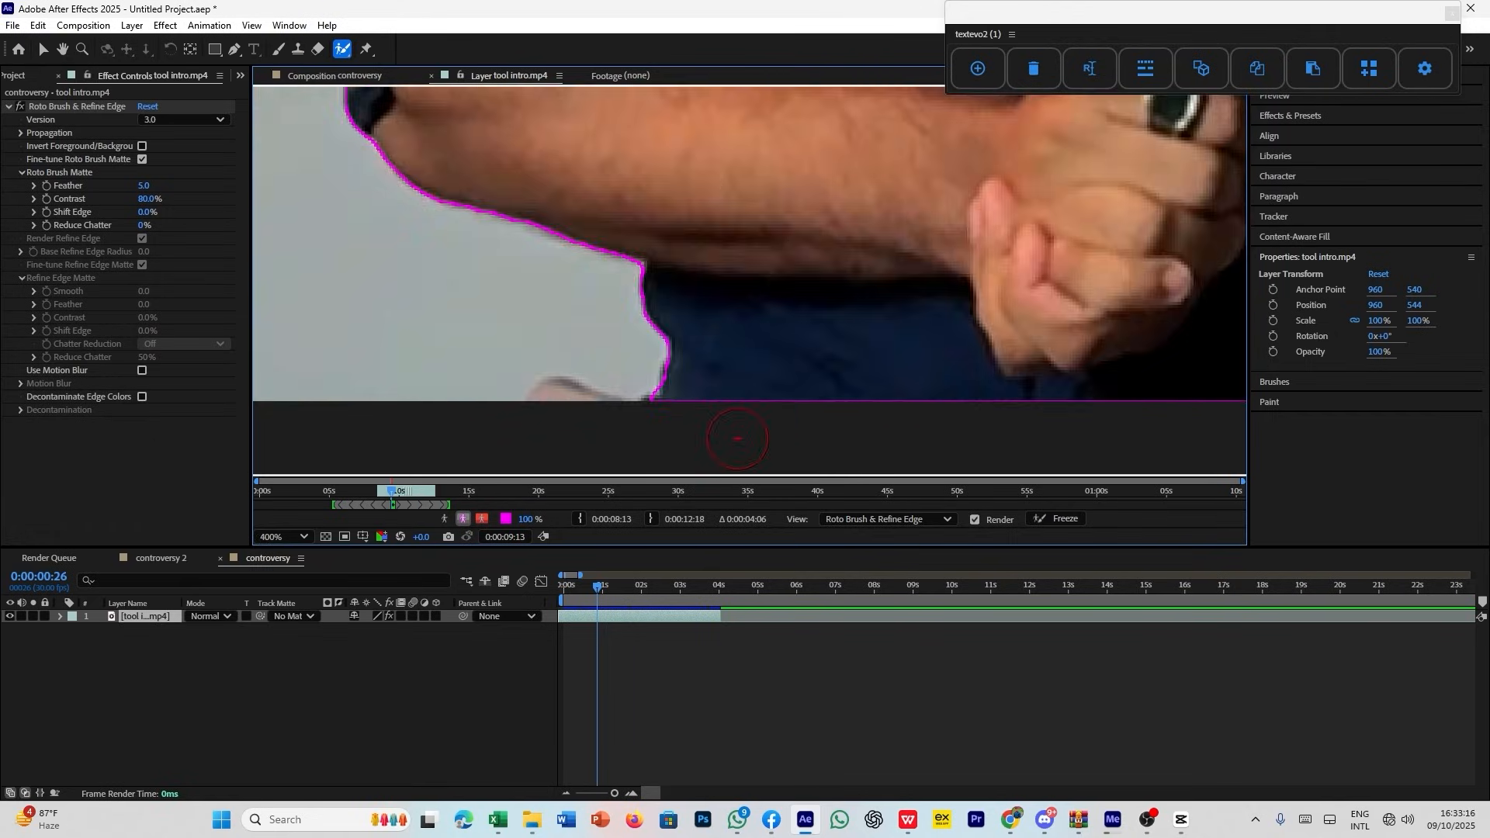
{"action": "scroll", "coordinate": [738, 439], "scroll_direction": "down", "scroll_amount": 2}
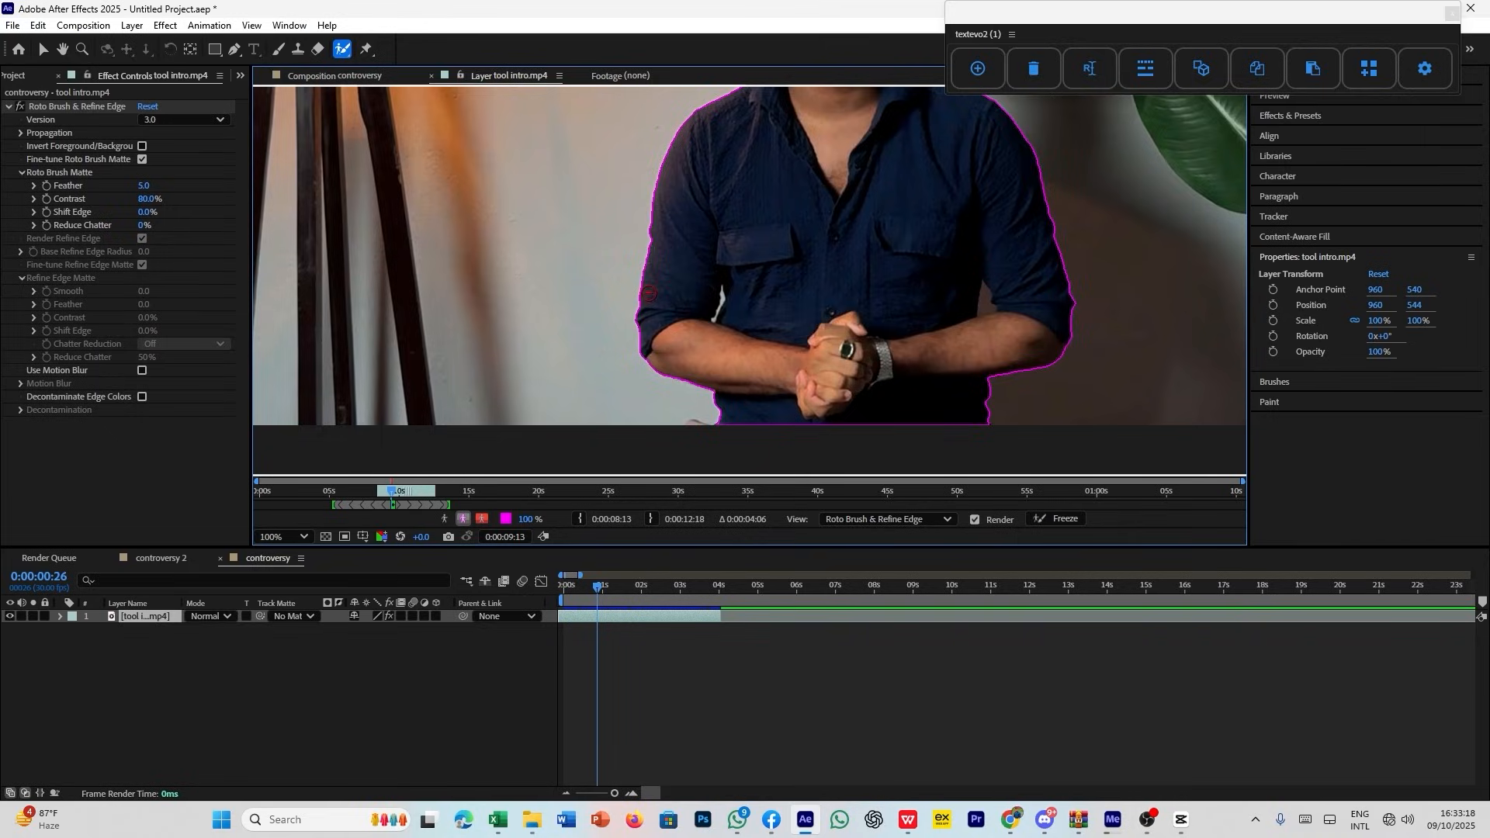
{"action": "scroll", "coordinate": [648, 293], "scroll_direction": "up", "scroll_amount": 2}
{"action": "scroll", "coordinate": [900, 323], "scroll_direction": "up", "scroll_amount": 1}
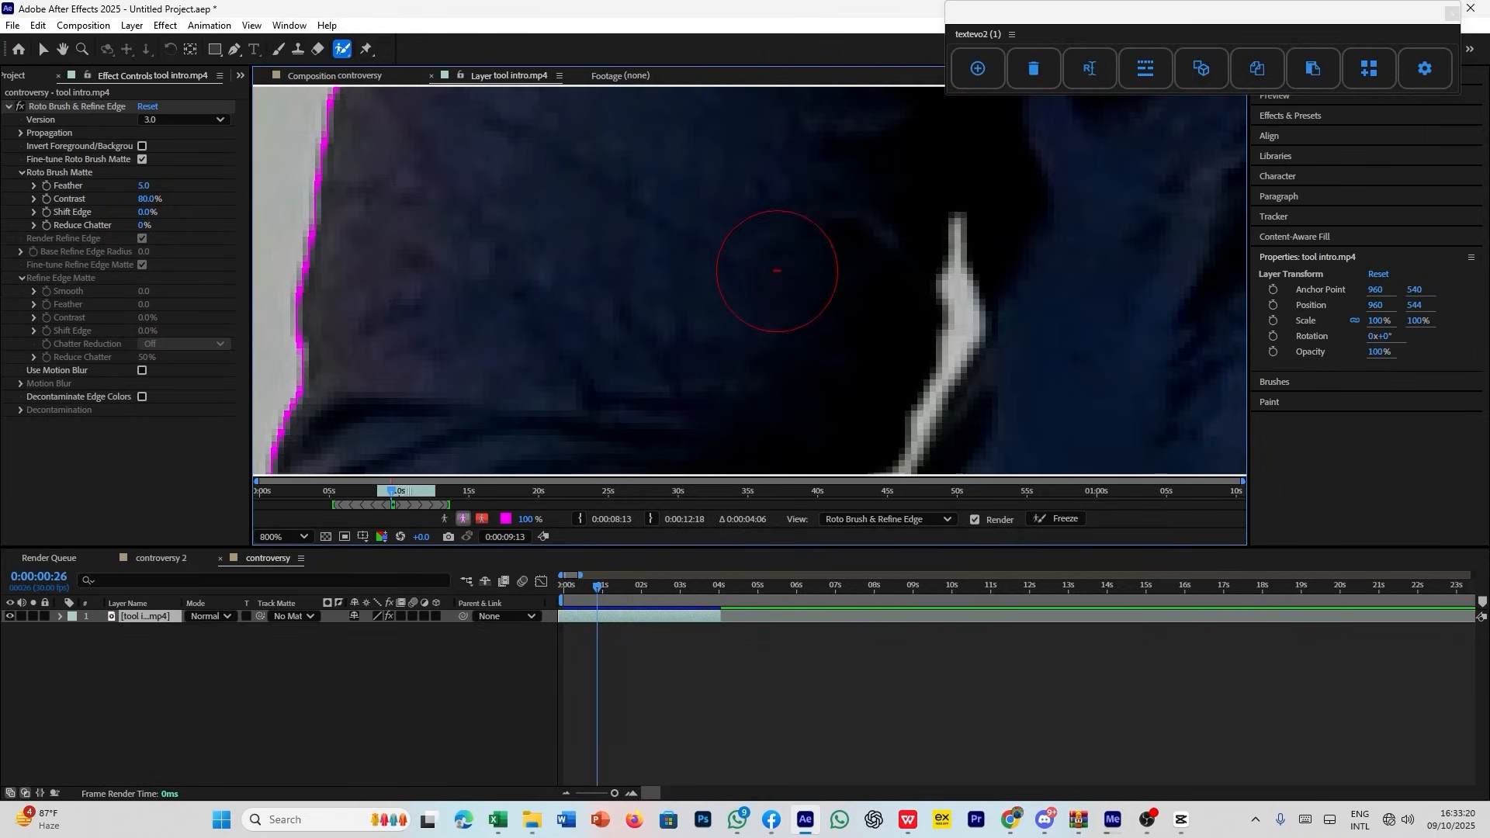
{"action": "scroll", "coordinate": [777, 271], "scroll_direction": "down", "scroll_amount": 1}
{"action": "scroll", "coordinate": [868, 344], "scroll_direction": "up", "scroll_amount": 1}
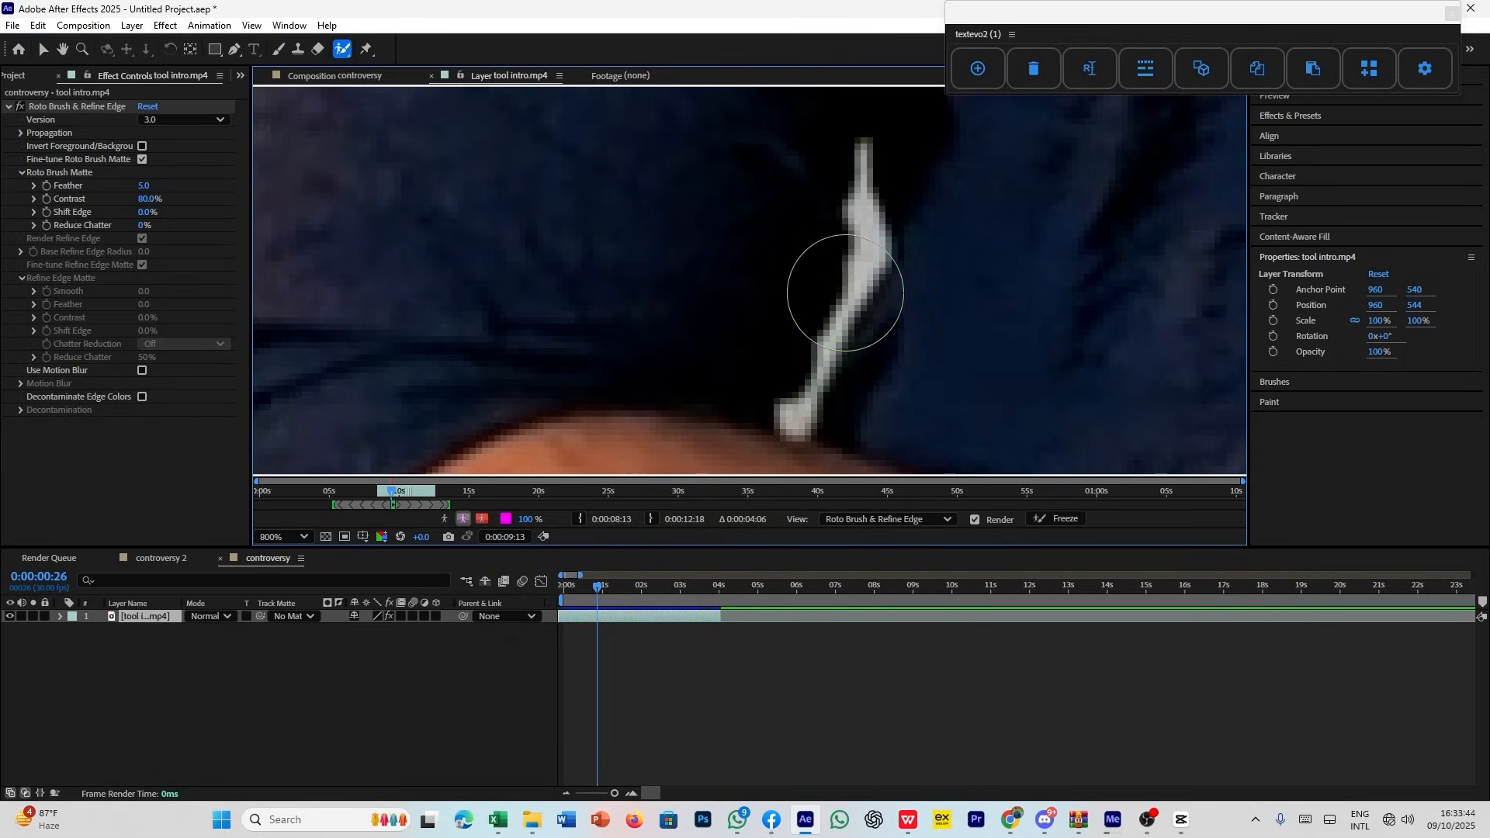
{"action": "left_click_drag", "start_coordinate": [845, 293], "coordinate": [801, 293]}
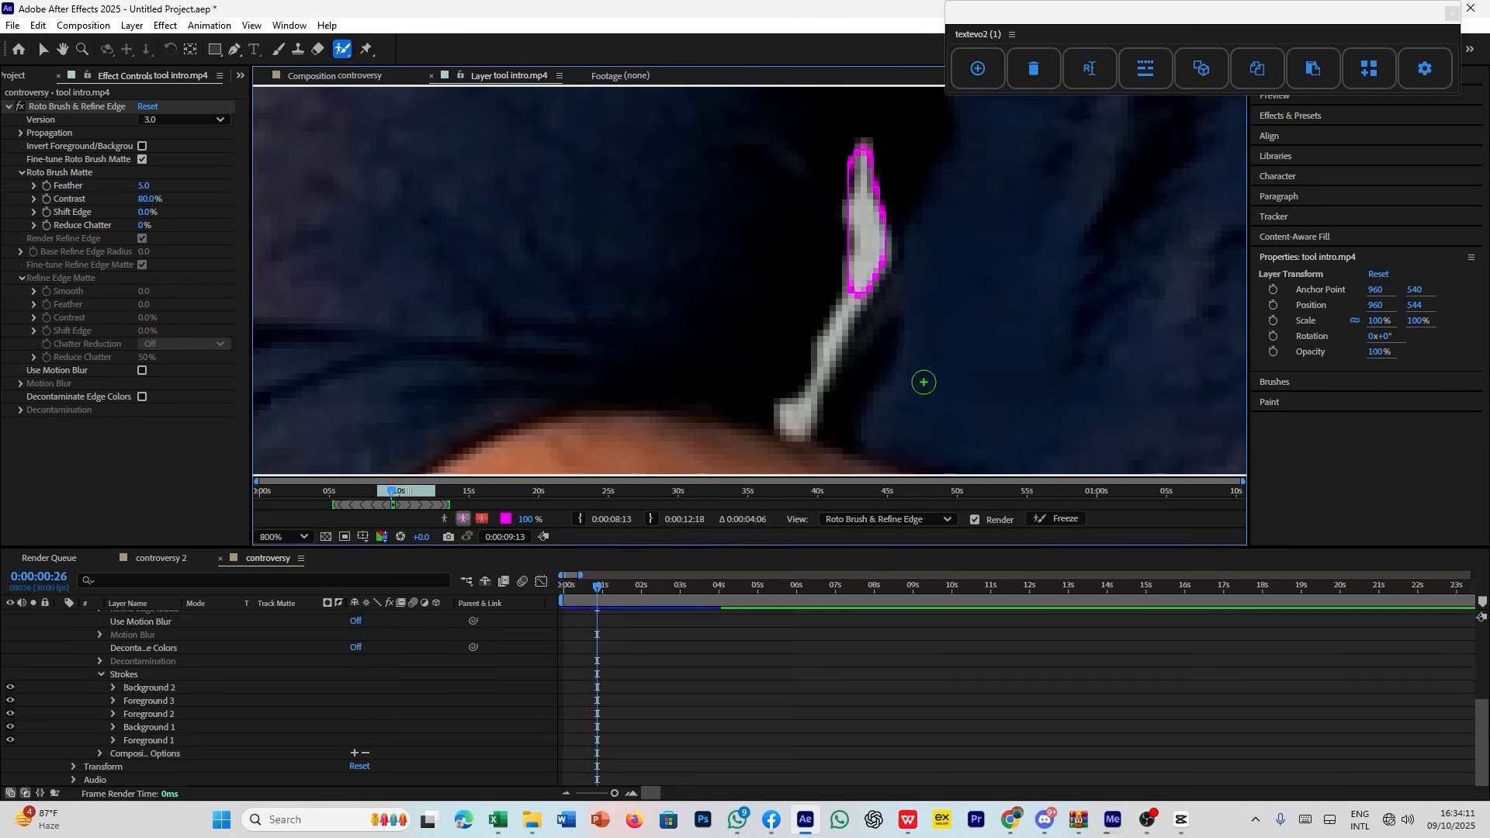
{"action": "key", "text": "ctrl+z"}
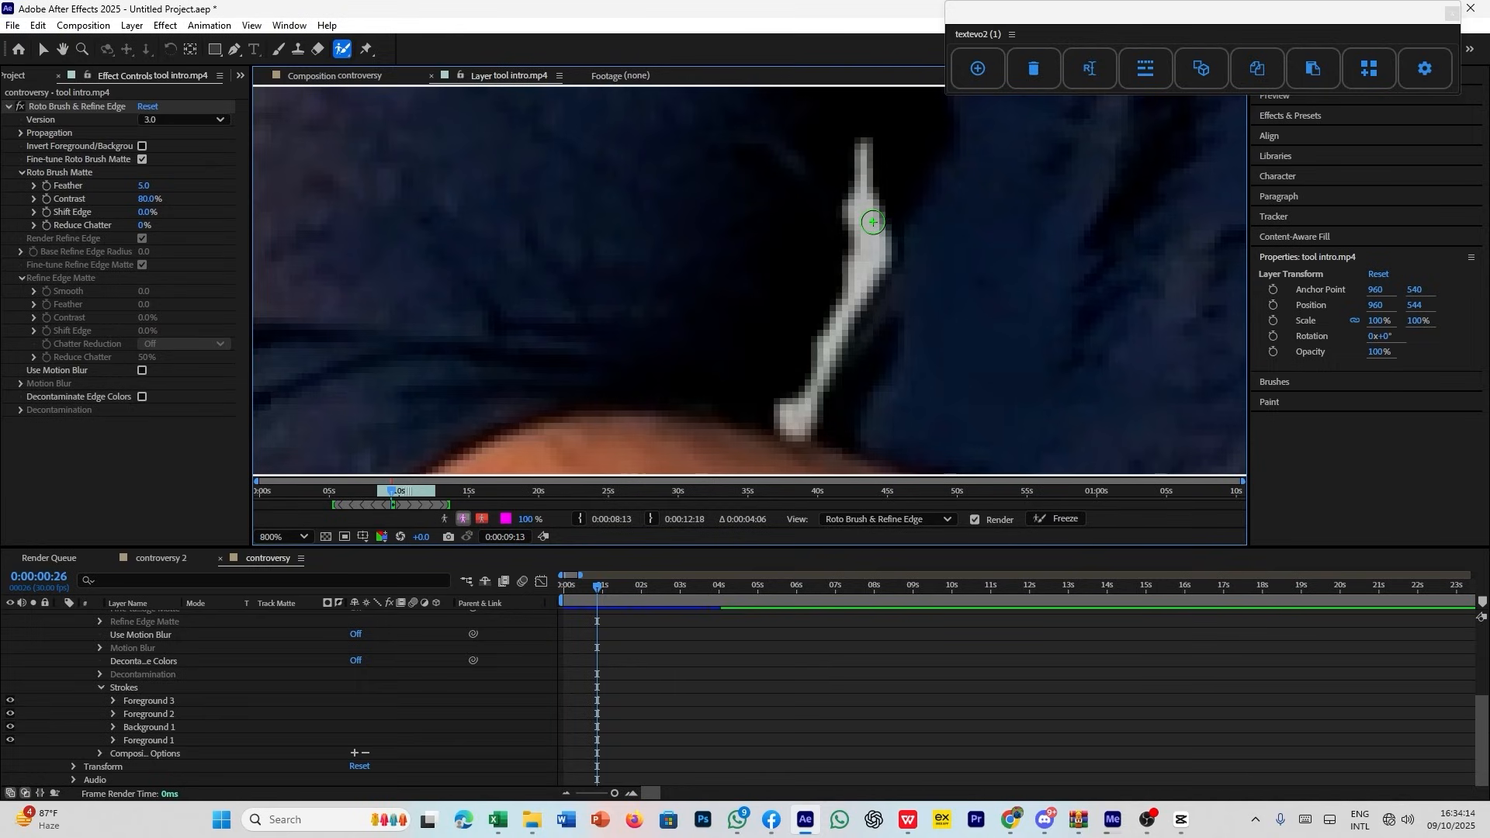
{"action": "mouse_move", "coordinate": [864, 169]}
{"action": "left_mouse_down"}
{"action": "mouse_move", "coordinate": [842, 325]}
{"action": "mouse_move", "coordinate": [786, 425]}
{"action": "left_mouse_up"}
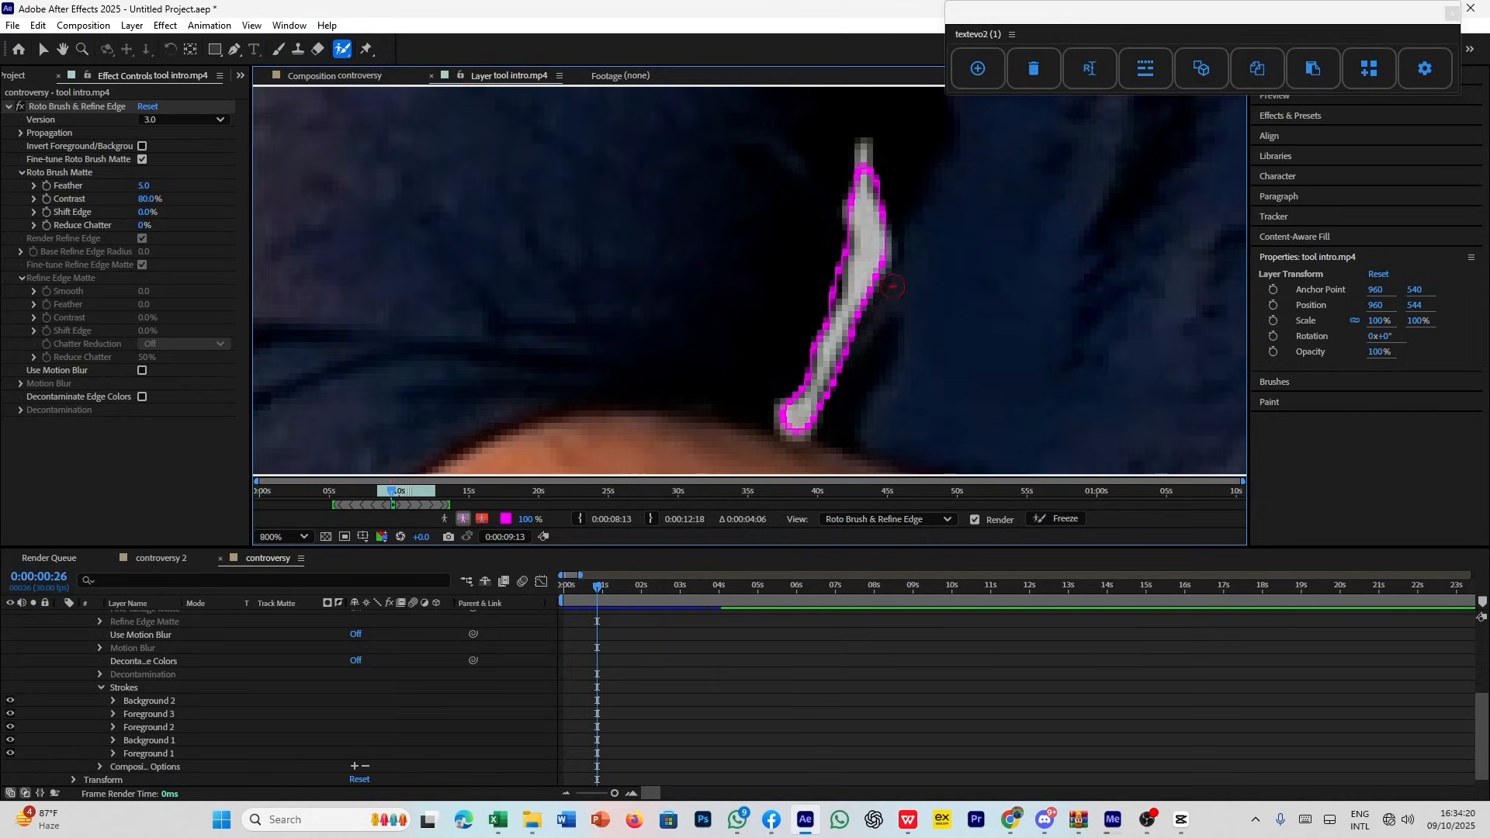
Extend the lamp-side gap's cutout with short background strokes at its upper tip and along its torso-side edge.
{"action": "scroll", "coordinate": [889, 263], "scroll_direction": "down", "scroll_amount": 3}
{"action": "scroll", "coordinate": [890, 256], "scroll_direction": "up", "scroll_amount": 3}
{"action": "scroll", "coordinate": [862, 205], "scroll_direction": "up", "scroll_amount": 1}
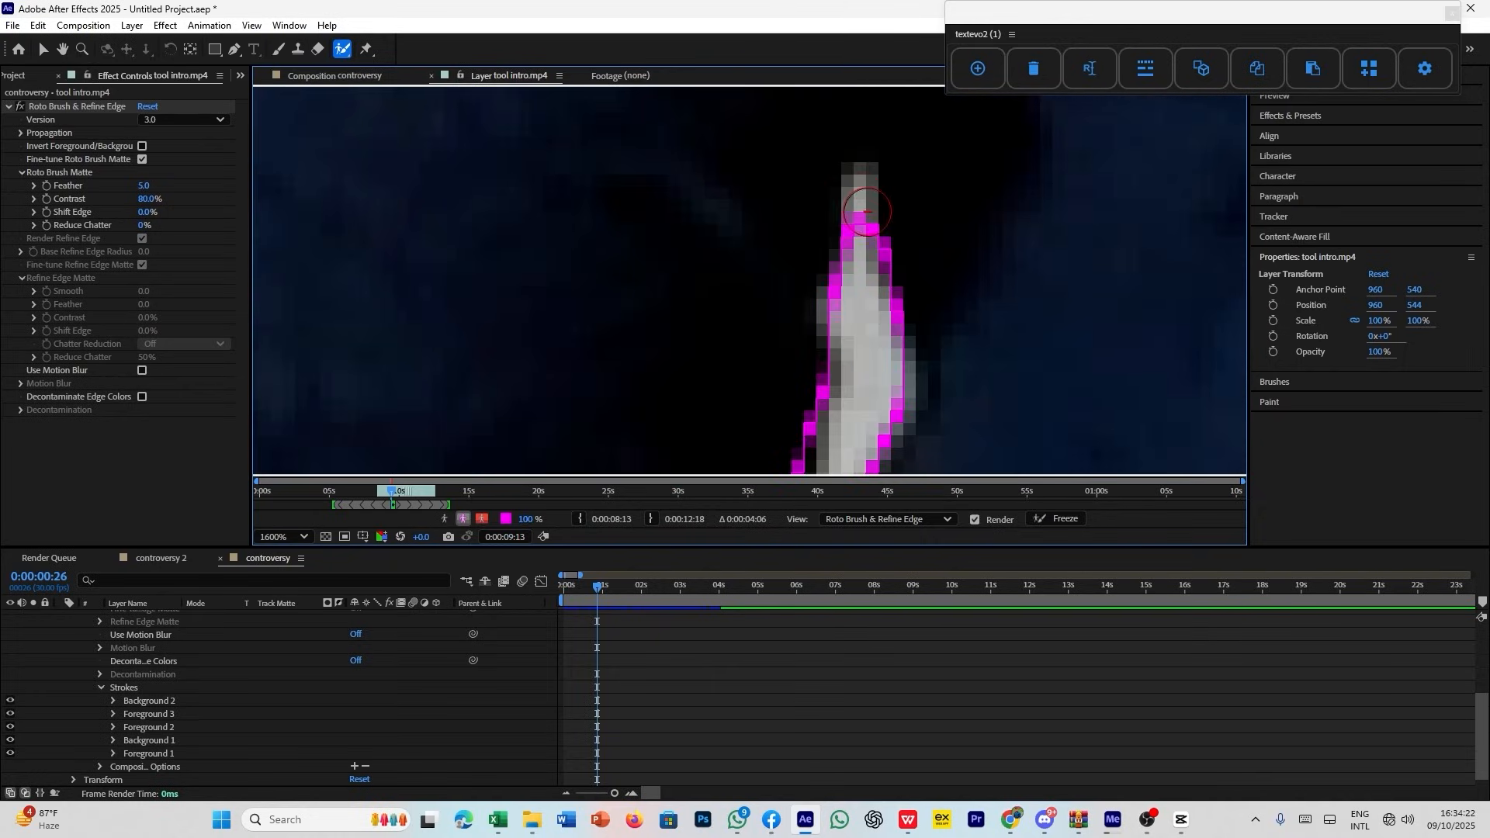
{"action": "left_click", "coordinate": [860, 202], "text": "alt"}
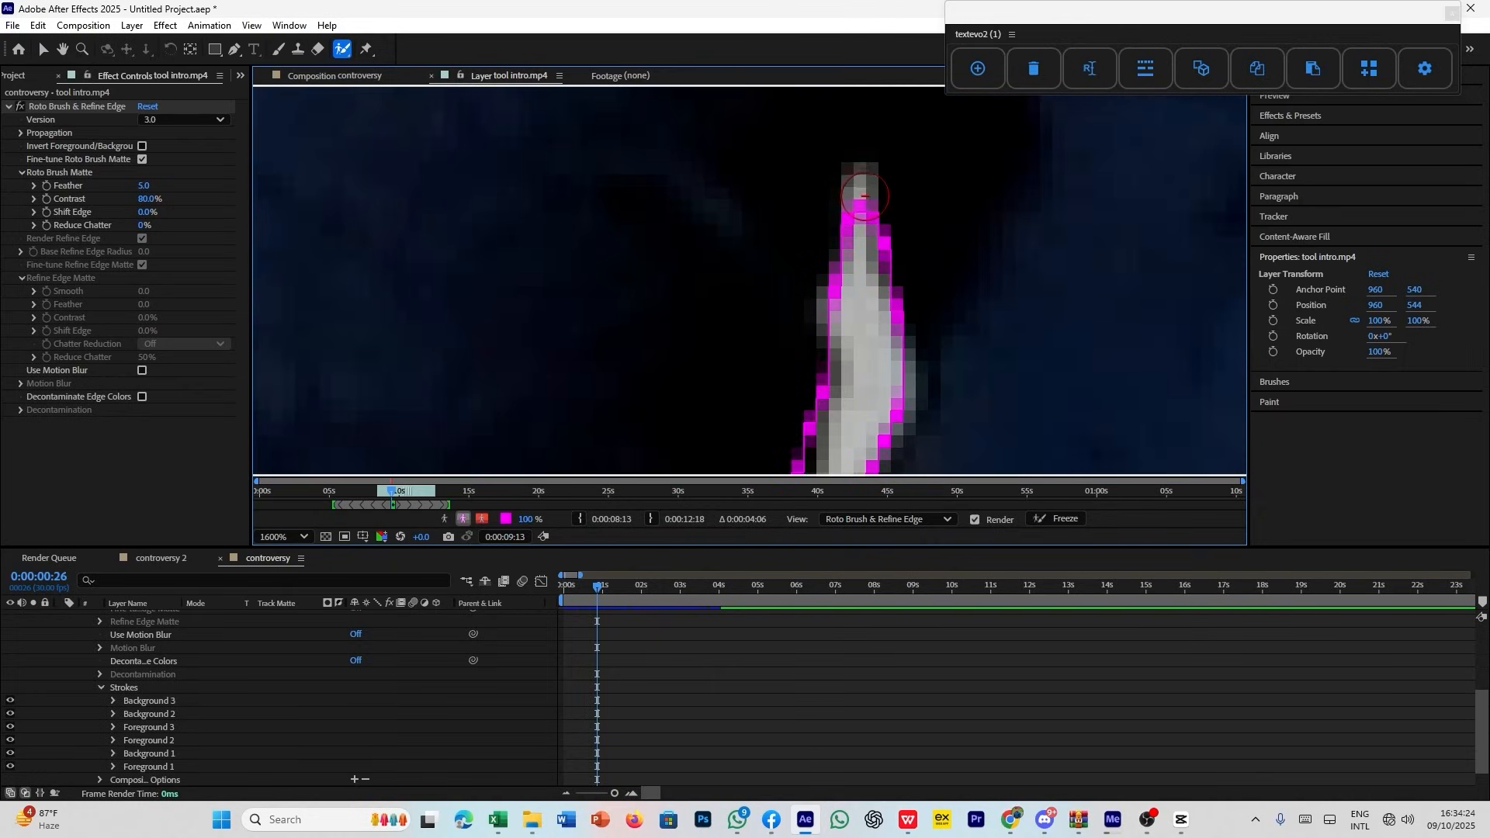
{"action": "left_click", "coordinate": [862, 206], "text": "alt"}
{"action": "left_click_drag", "start_coordinate": [863, 203], "coordinate": [866, 229]}
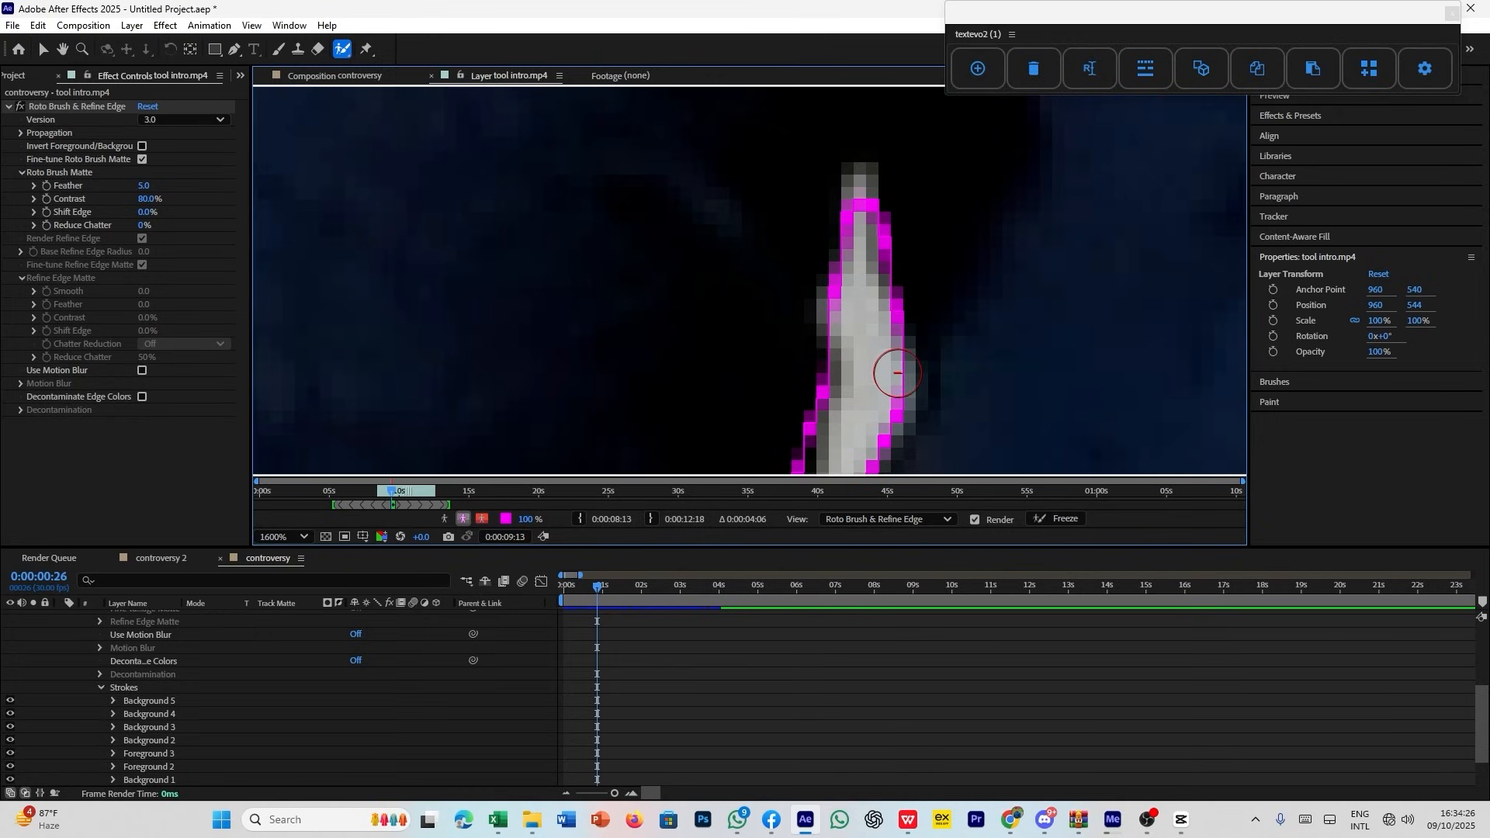
{"action": "left_click_drag", "start_coordinate": [893, 364], "coordinate": [894, 388]}
{"action": "scroll", "coordinate": [984, 307], "scroll_direction": "down", "scroll_amount": 1}
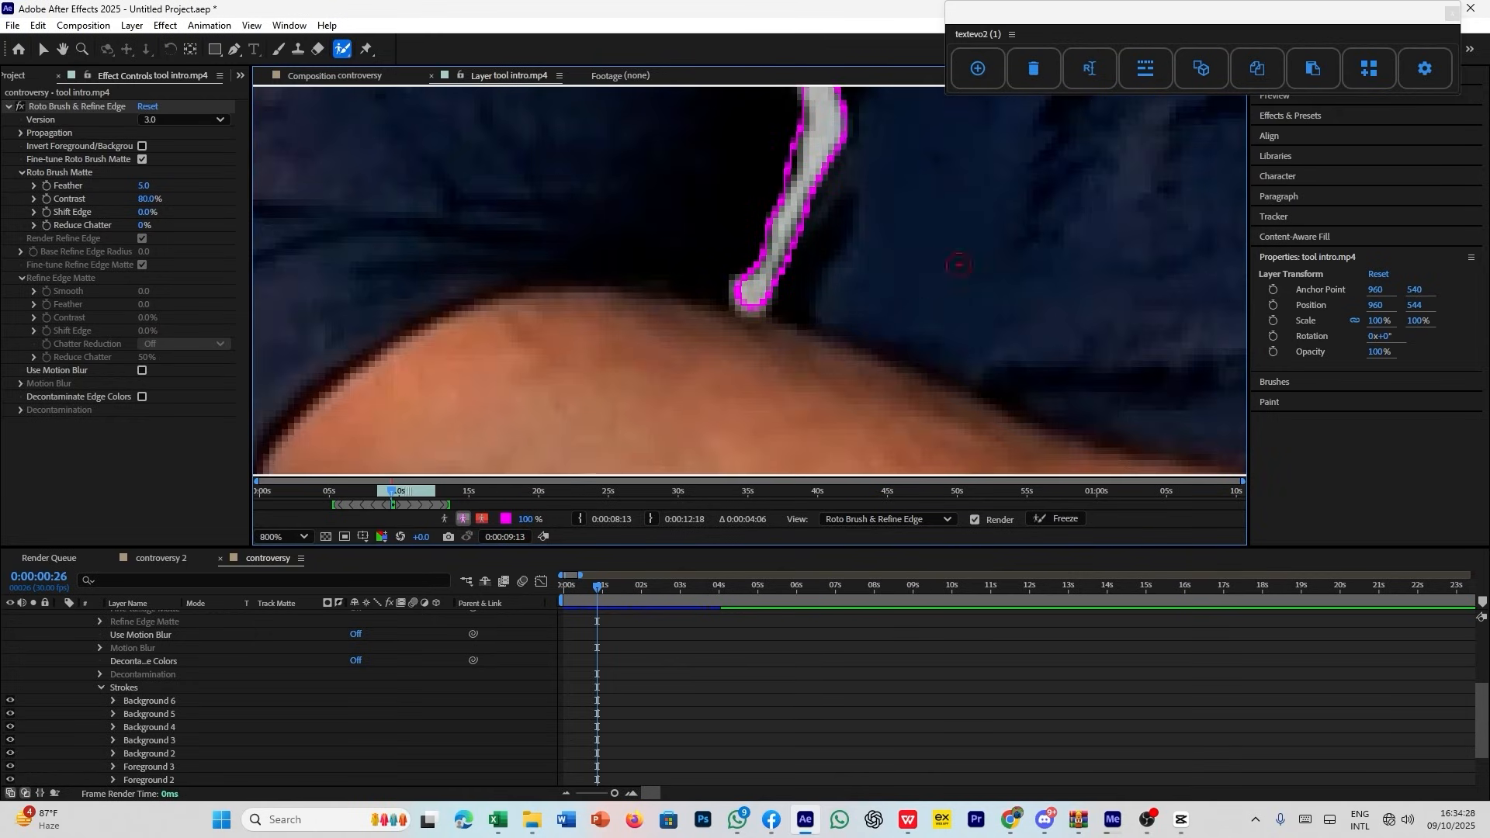
Restore the dark sleeve edge beside the lamp-side gap with two small foreground strokes.
{"action": "scroll", "coordinate": [803, 173], "scroll_direction": "down", "scroll_amount": 2}
{"action": "scroll", "coordinate": [784, 146], "scroll_direction": "up", "scroll_amount": 2}
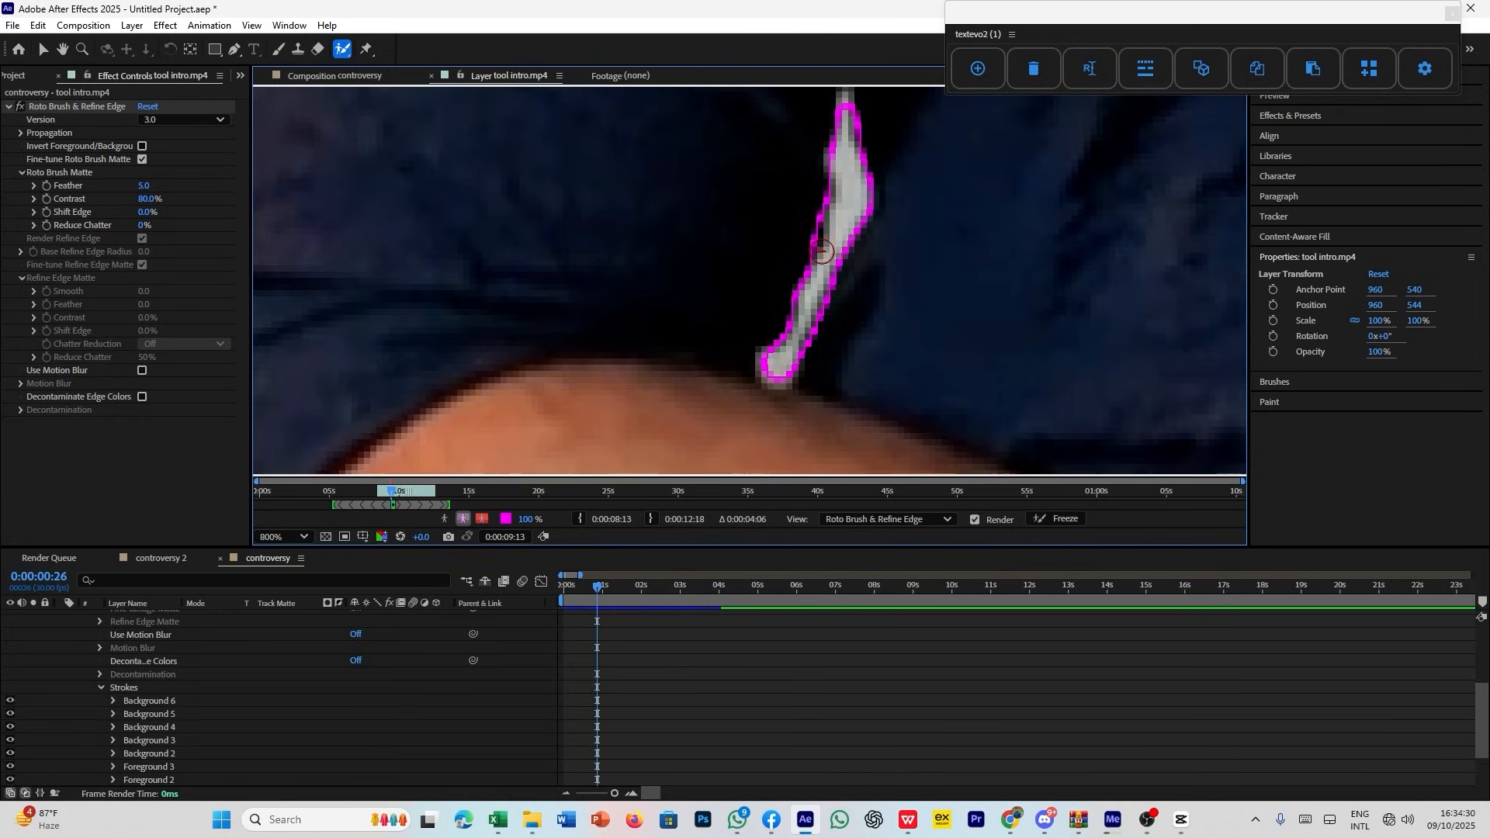
{"action": "left_click", "coordinate": [814, 234]}
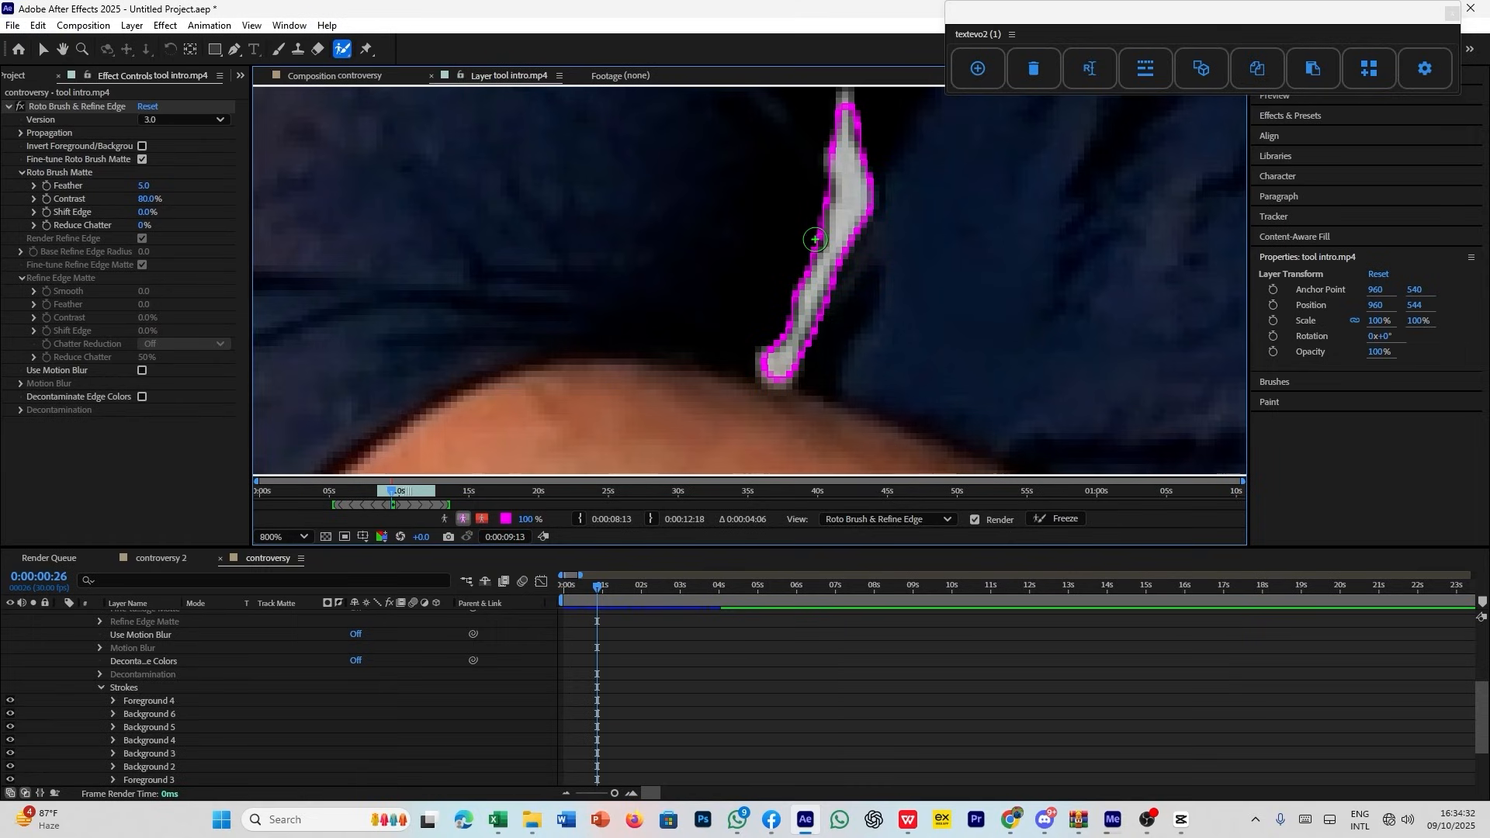
{"action": "left_click", "coordinate": [815, 239]}
{"action": "scroll", "coordinate": [849, 243], "scroll_direction": "down", "scroll_amount": 5}
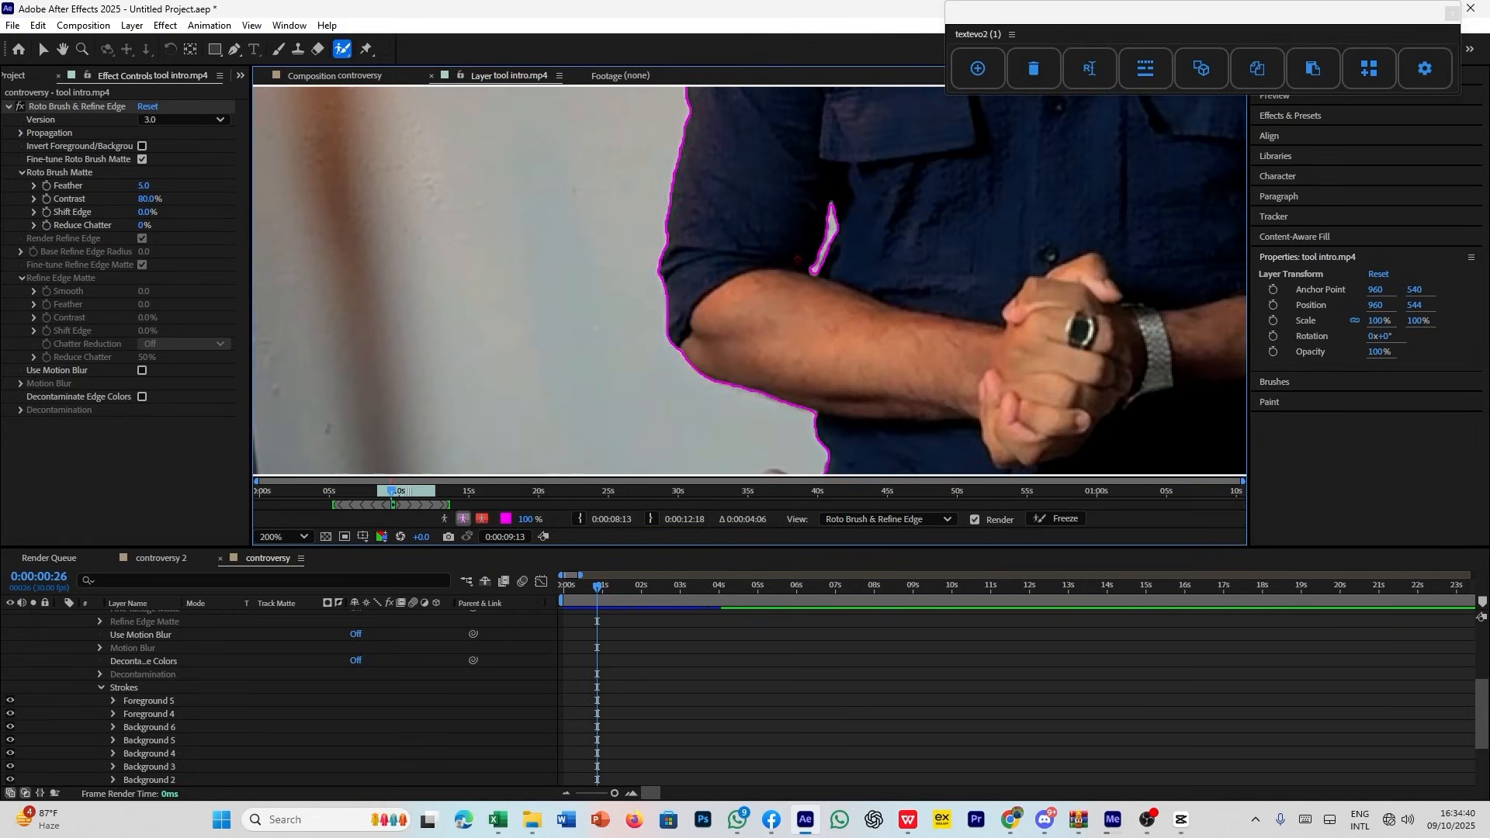
Subtract the triangular wall gap between the torso and the plant-side arm from the Roto Brush selection.
{"action": "scroll", "coordinate": [722, 270], "scroll_direction": "down", "scroll_amount": 4}
{"action": "scroll", "coordinate": [819, 250], "scroll_direction": "up", "scroll_amount": 4}
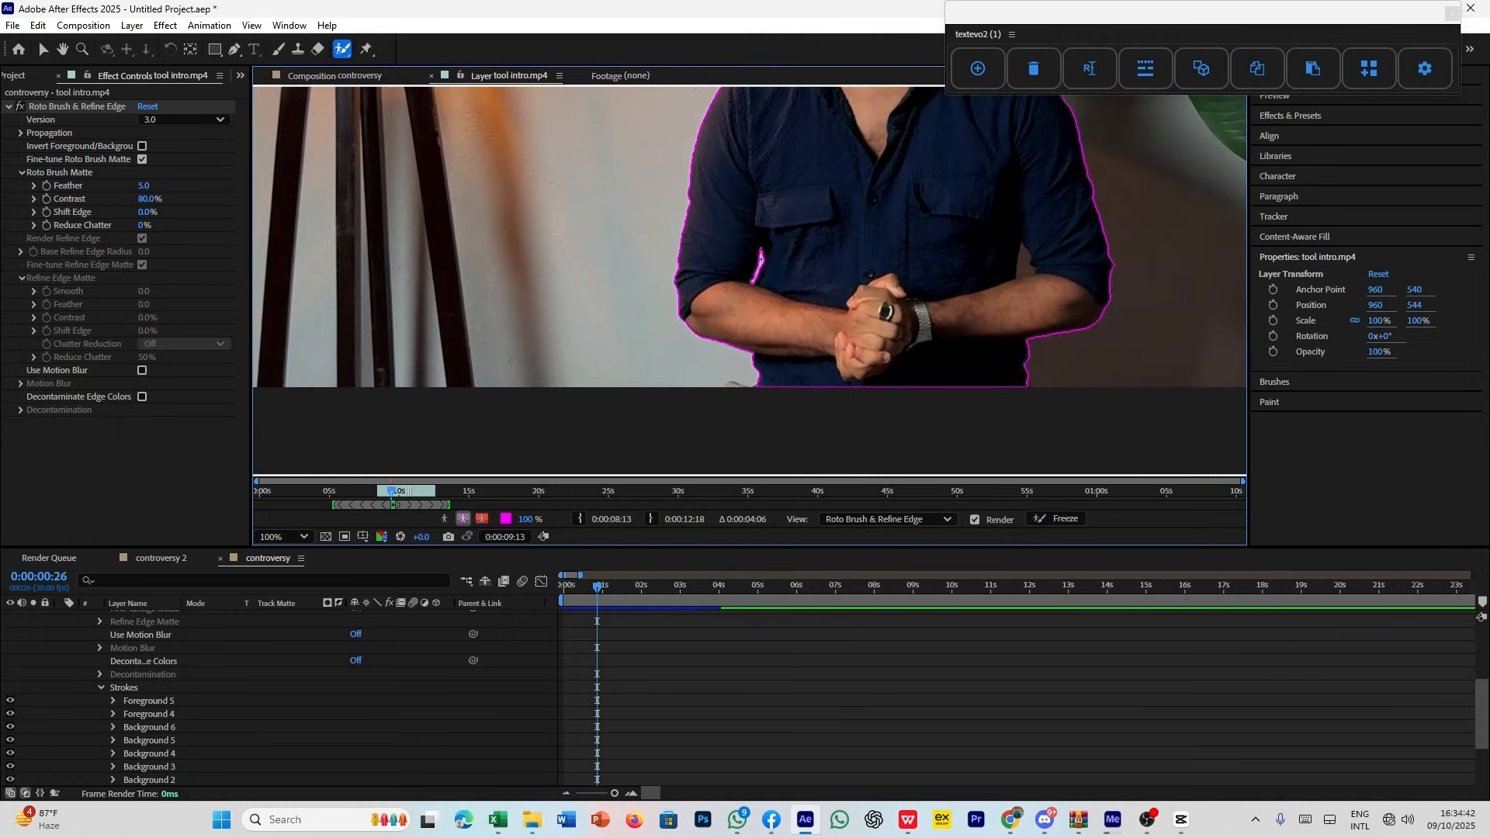
{"action": "scroll", "coordinate": [722, 281], "scroll_direction": "down", "scroll_amount": 4}
{"action": "scroll", "coordinate": [900, 289], "scroll_direction": "up", "scroll_amount": 4}
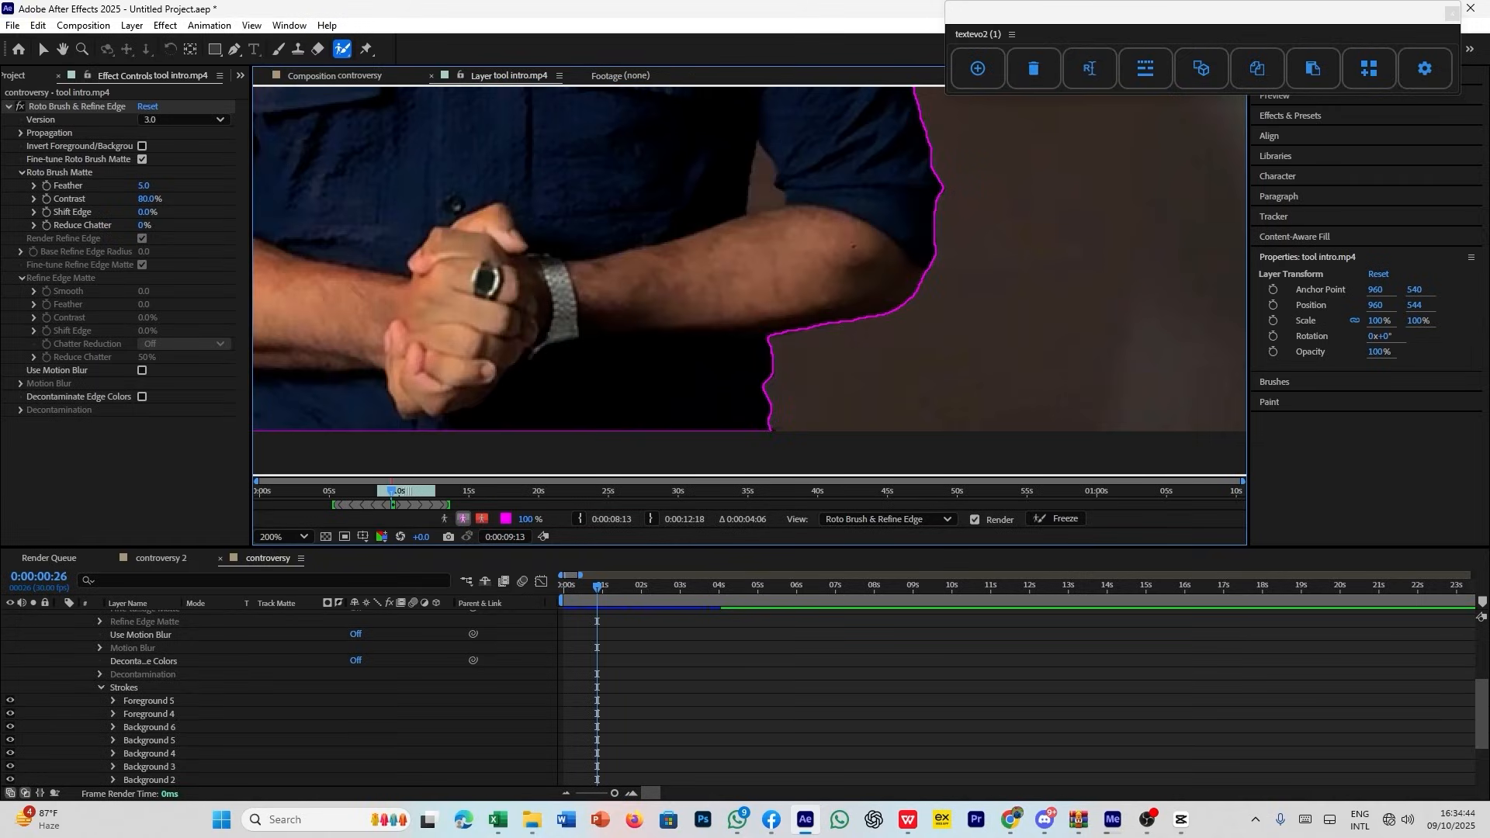
{"action": "scroll", "coordinate": [751, 133], "scroll_direction": "up", "scroll_amount": 3}
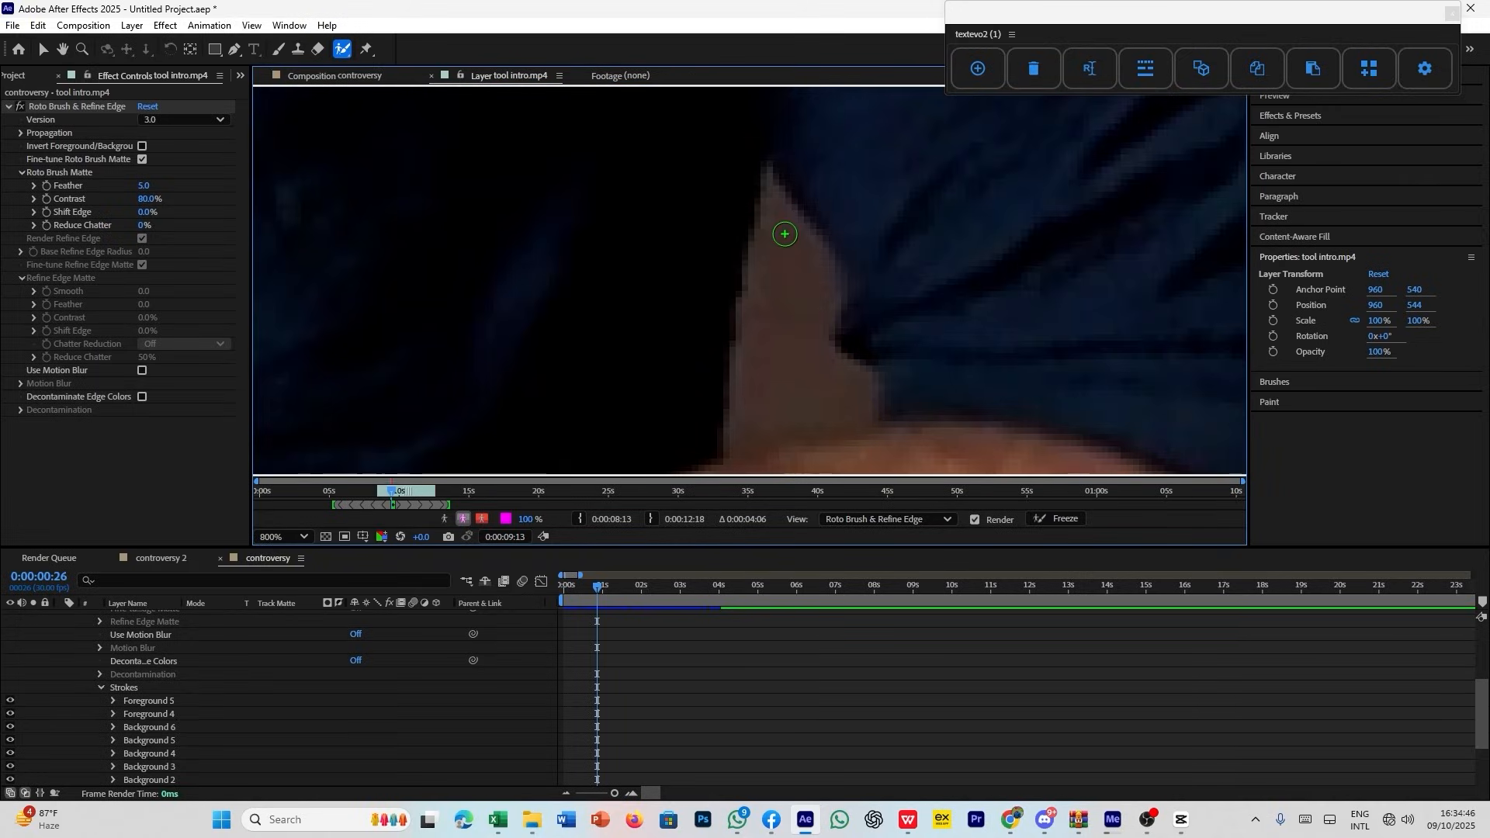
{"action": "mouse_move", "coordinate": [777, 224]}
{"action": "left_mouse_down"}
{"action": "mouse_move", "coordinate": [757, 404]}
{"action": "mouse_move", "coordinate": [772, 422]}
{"action": "mouse_move", "coordinate": [837, 414]}
{"action": "mouse_move", "coordinate": [853, 390]}
{"action": "mouse_move", "coordinate": [813, 335]}
{"action": "mouse_move", "coordinate": [815, 290]}
{"action": "mouse_move", "coordinate": [771, 193]}
{"action": "left_mouse_up"}
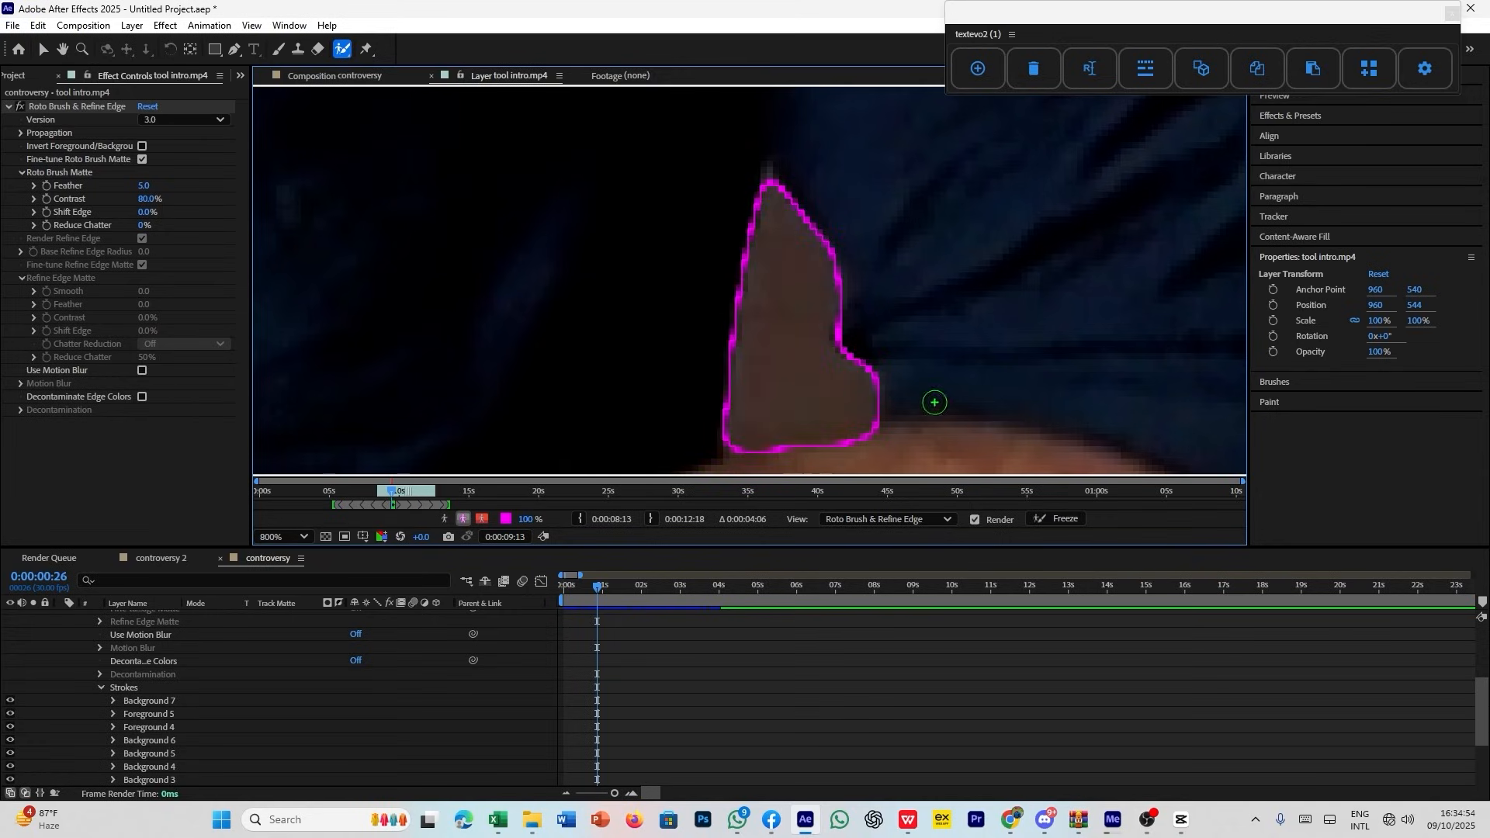
{"action": "scroll", "coordinate": [849, 287], "scroll_direction": "down", "scroll_amount": 2}
{"action": "scroll", "coordinate": [854, 329], "scroll_direction": "up", "scroll_amount": 2}
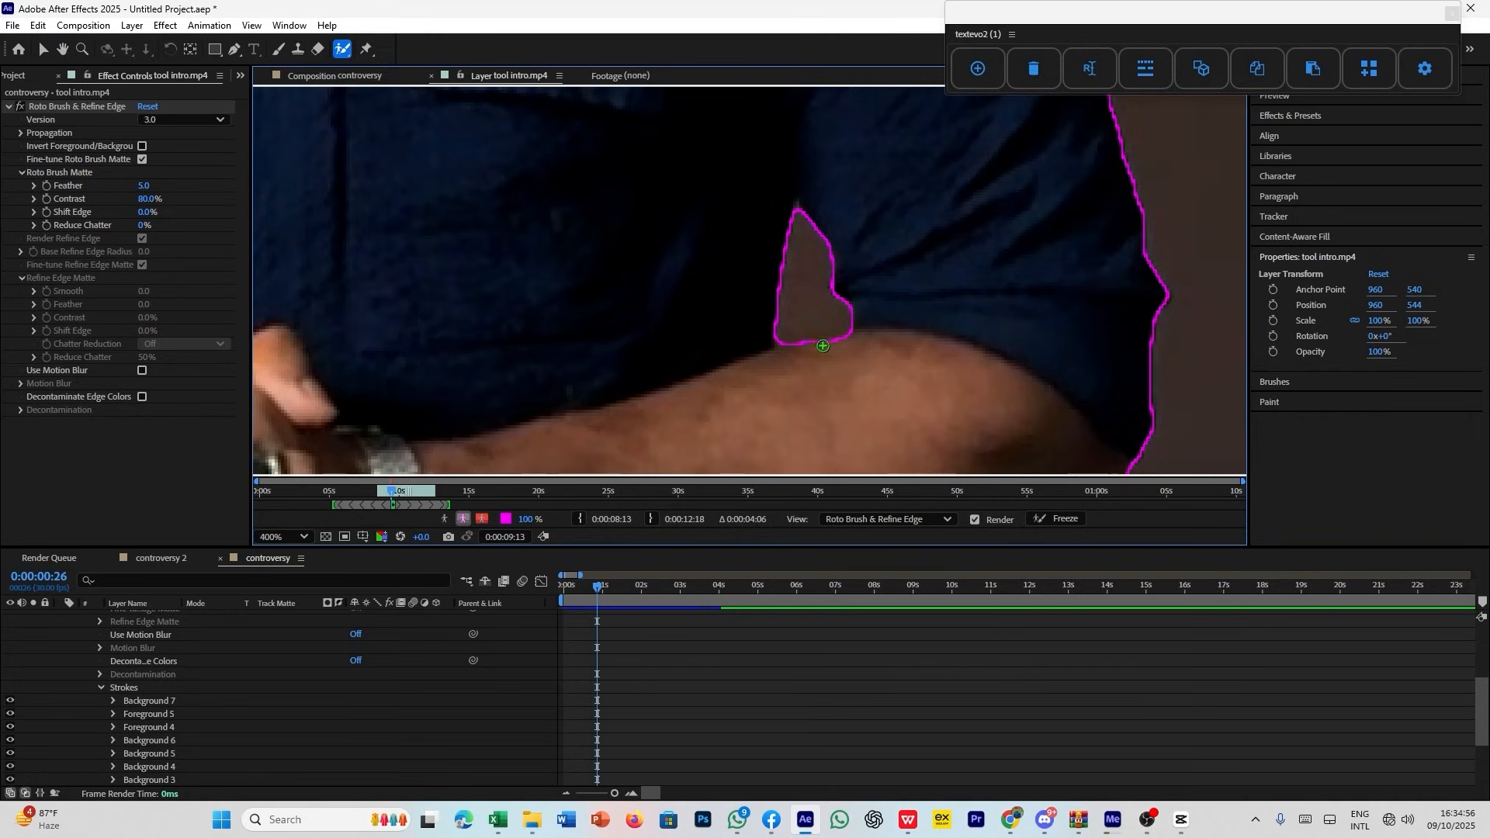
Subtract the wall strip beside the neck, below the plant-side ear, from the Roto Brush selection with background strokes.
{"action": "scroll", "coordinate": [836, 327], "scroll_direction": "down", "scroll_amount": 6}
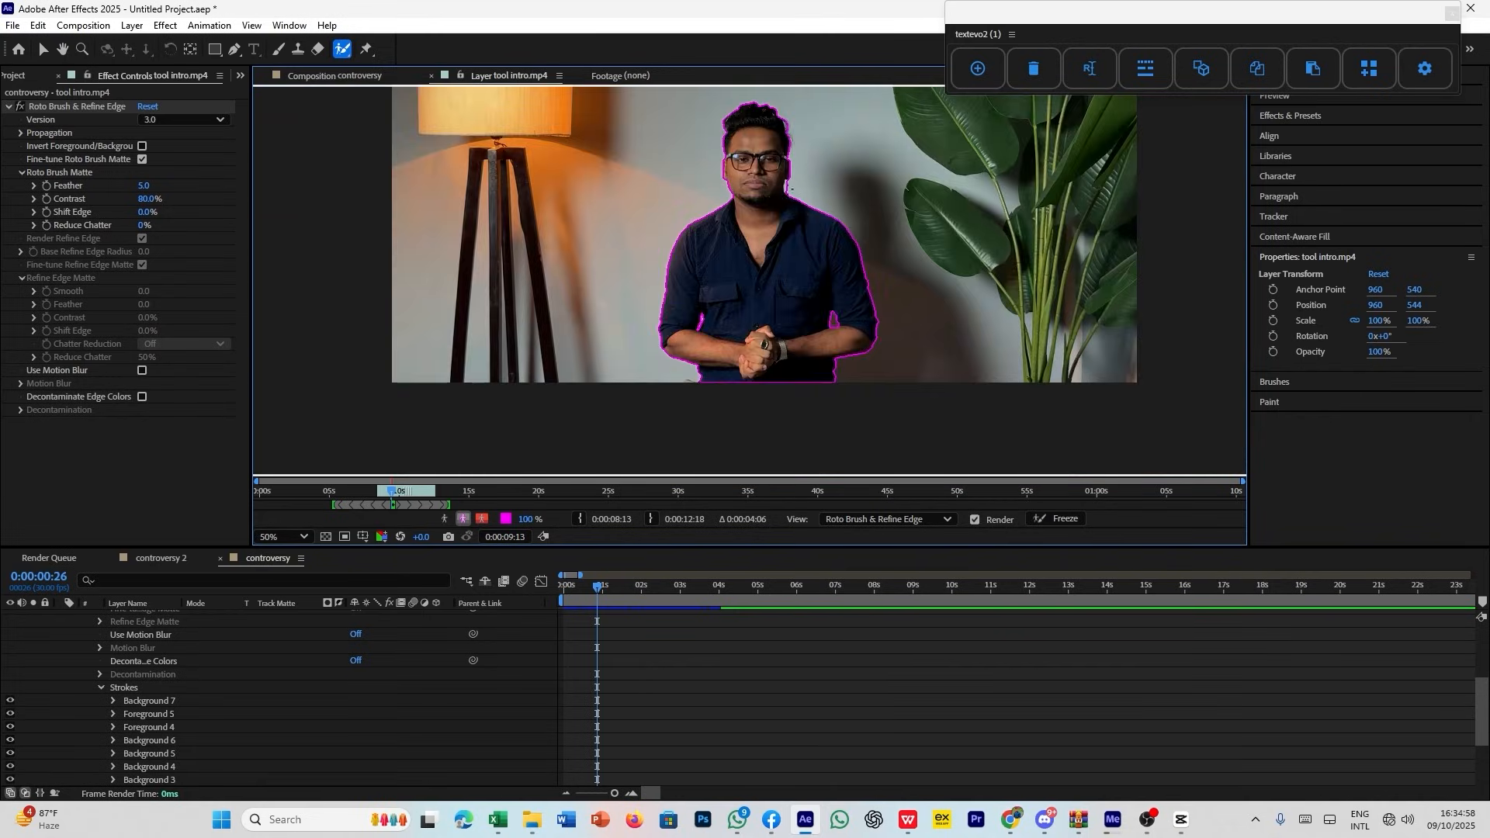
{"action": "scroll", "coordinate": [790, 188], "scroll_direction": "up", "scroll_amount": 4}
{"action": "scroll", "coordinate": [788, 233], "scroll_direction": "up", "scroll_amount": 4}
{"action": "scroll", "coordinate": [787, 233], "scroll_direction": "down", "scroll_amount": 4}
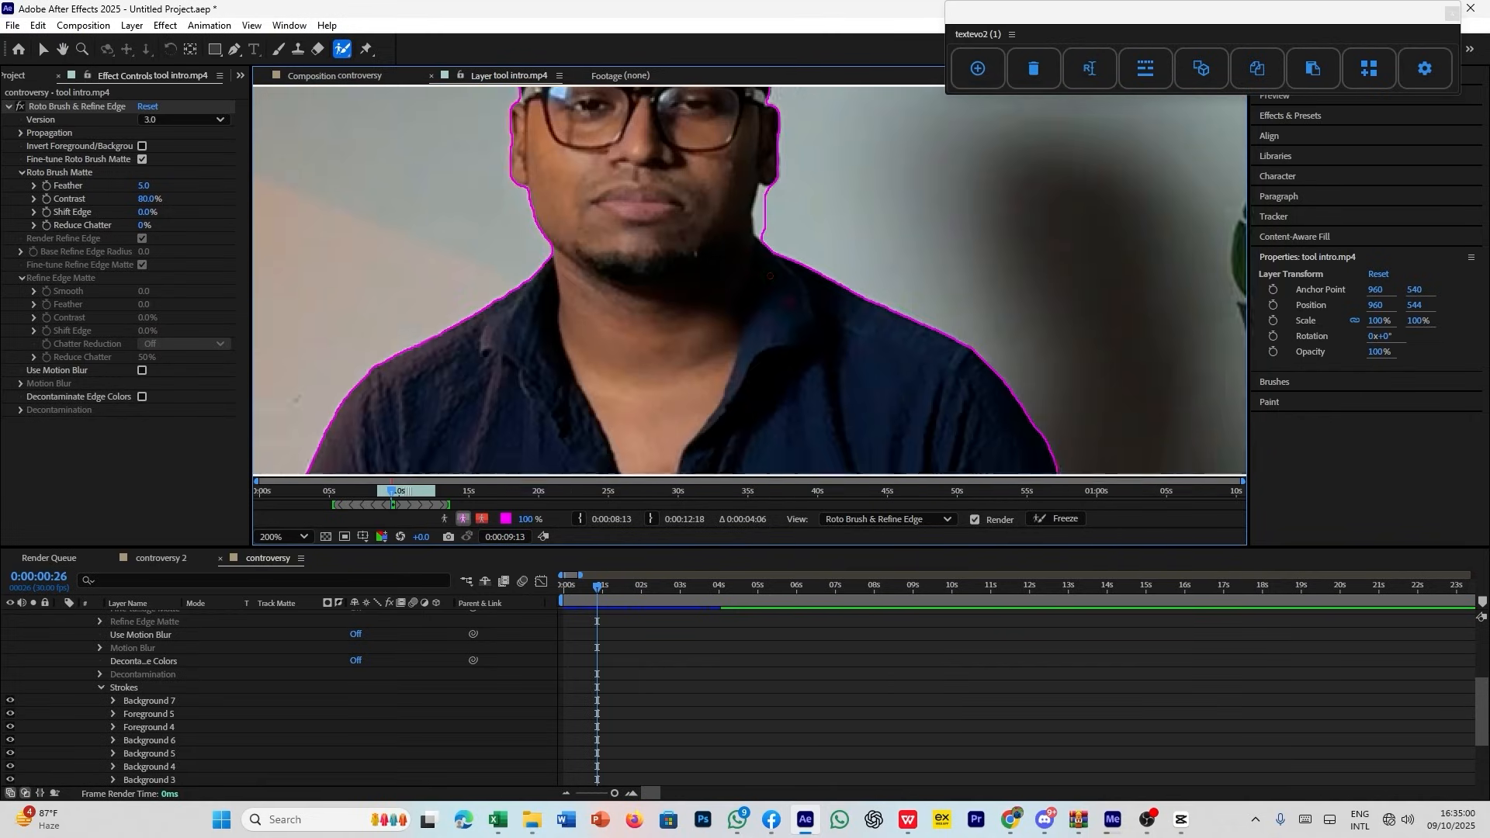
{"action": "scroll", "coordinate": [831, 303], "scroll_direction": "up", "scroll_amount": 4}
{"action": "scroll", "coordinate": [831, 304], "scroll_direction": "down", "scroll_amount": 2}
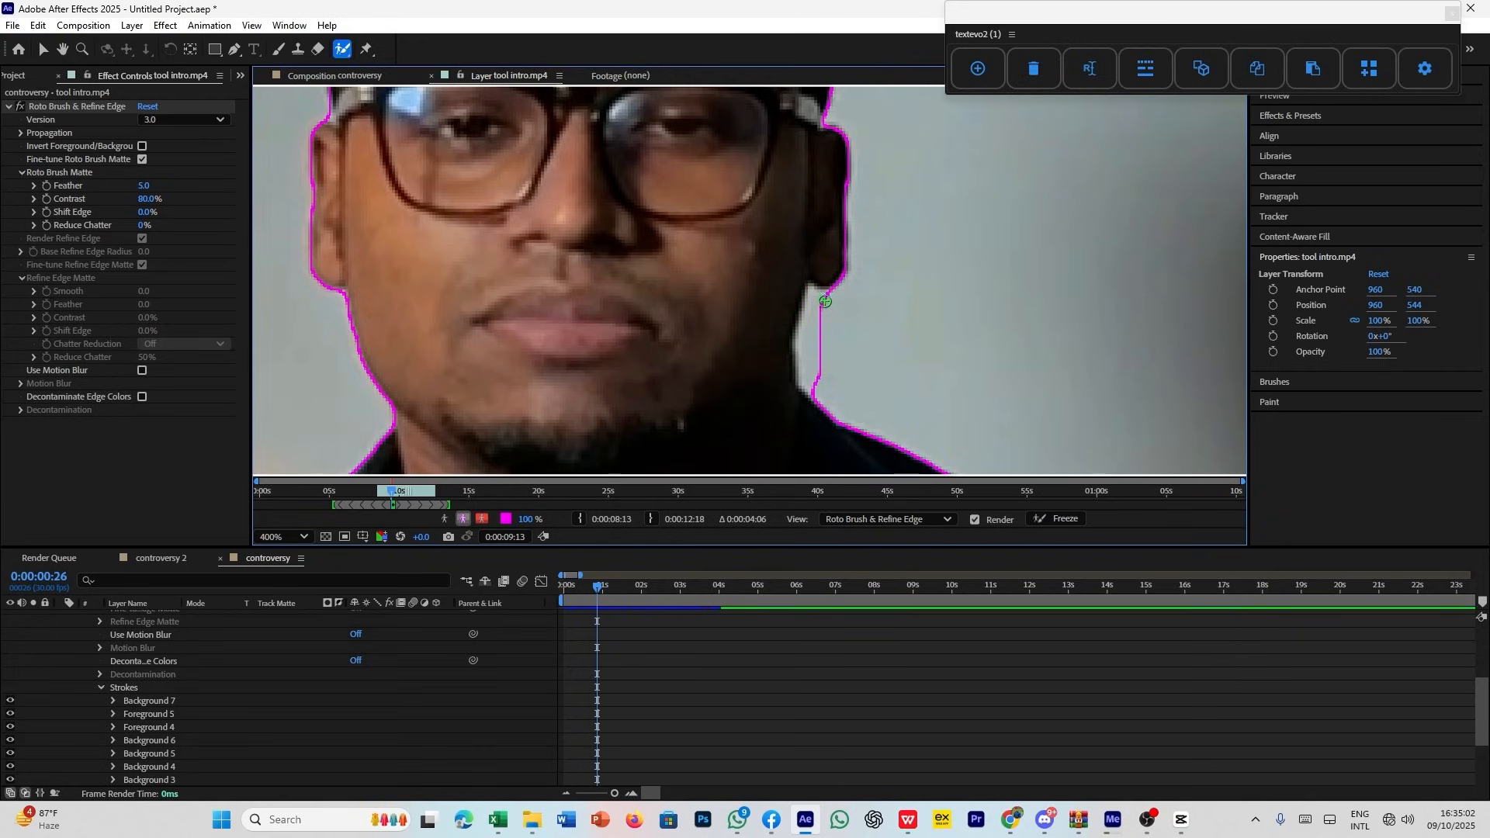
{"action": "mouse_move", "coordinate": [822, 301]}
{"action": "left_mouse_down"}
{"action": "mouse_move", "coordinate": [804, 371]}
{"action": "mouse_move", "coordinate": [811, 400]}
{"action": "mouse_move", "coordinate": [833, 398]}
{"action": "left_mouse_up"}
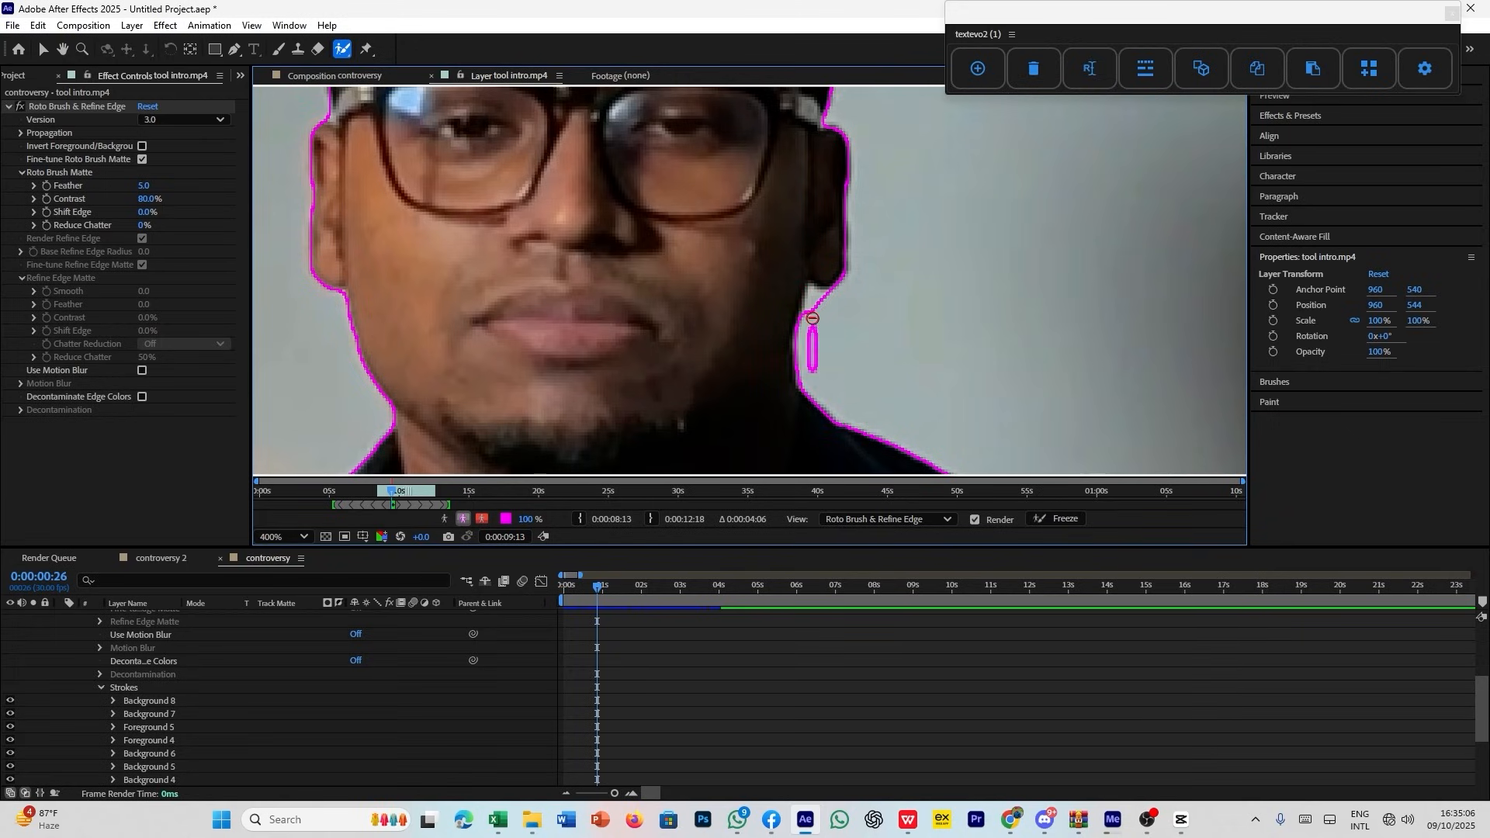
{"action": "mouse_move", "coordinate": [809, 315]}
{"action": "left_mouse_down"}
{"action": "mouse_move", "coordinate": [813, 294]}
{"action": "mouse_move", "coordinate": [817, 372]}
{"action": "left_mouse_up"}
{"action": "scroll", "coordinate": [953, 316], "scroll_direction": "down", "scroll_amount": 2}
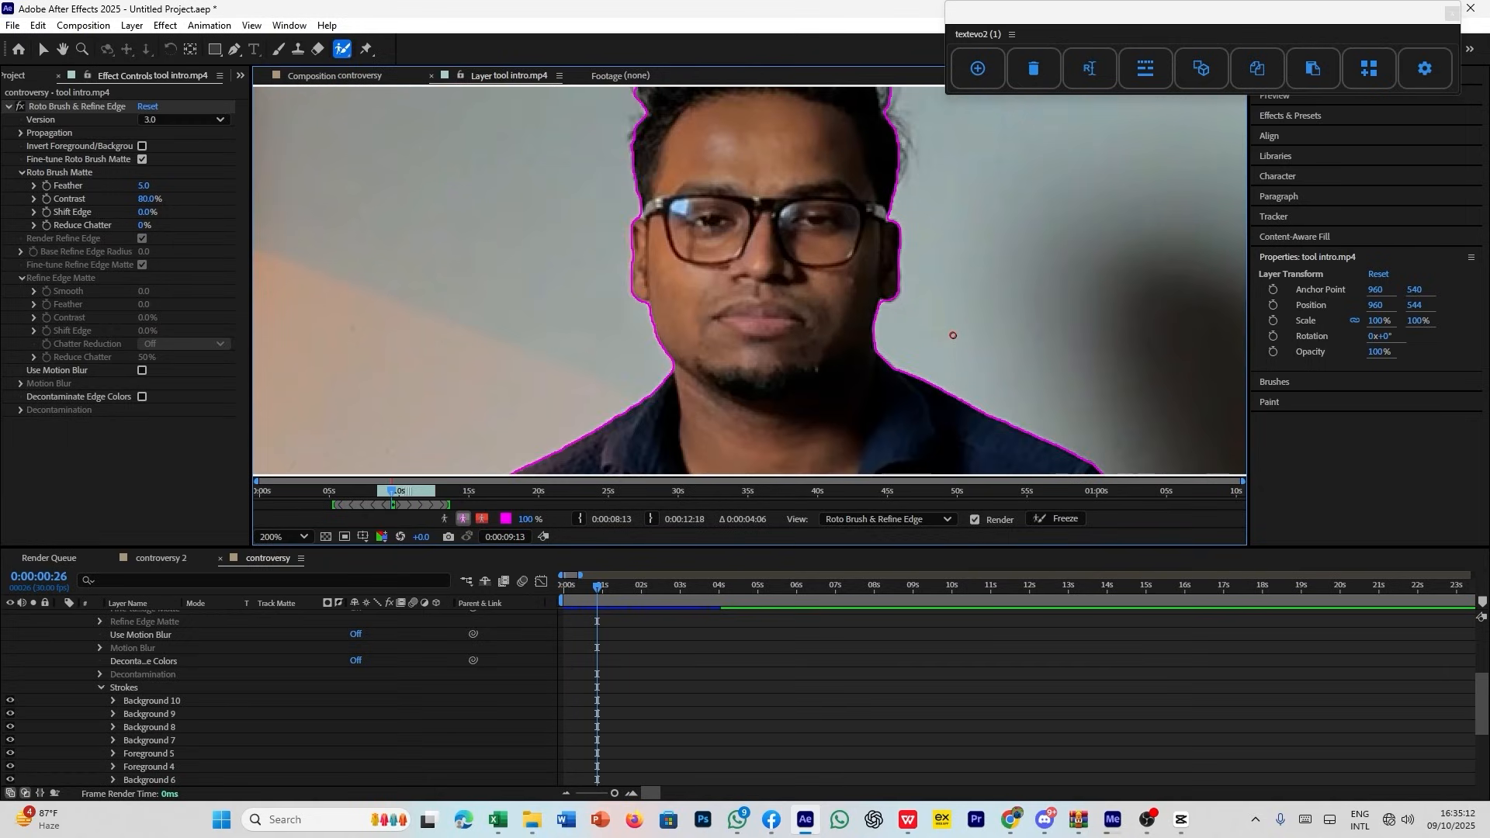
{"action": "scroll", "coordinate": [953, 335], "scroll_direction": "down", "scroll_amount": 2}
{"action": "scroll", "coordinate": [797, 131], "scroll_direction": "down", "scroll_amount": 2}
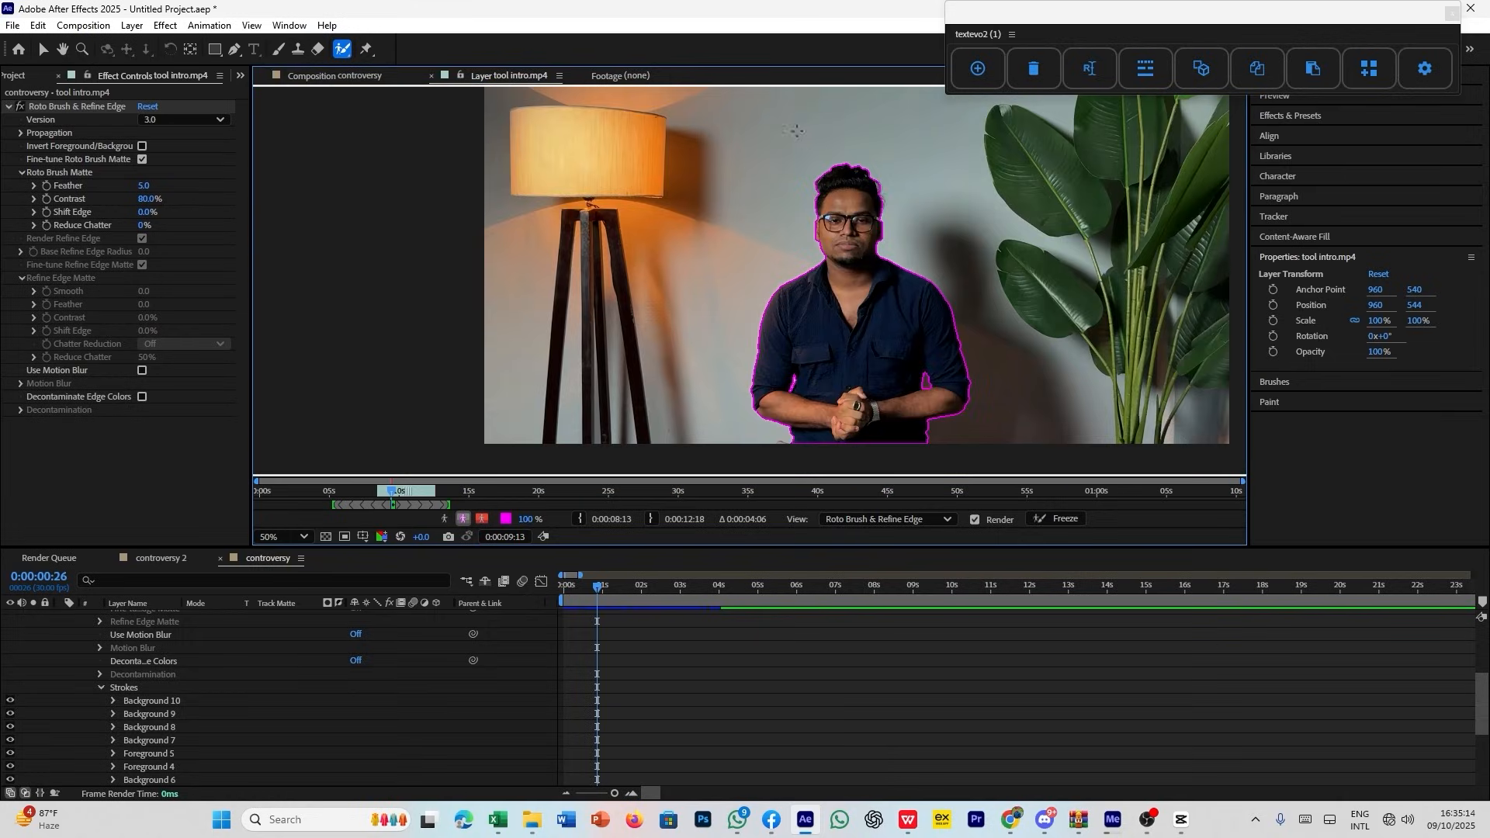
Paint a Refine Edge stroke with an enlarged brush along the man's hair outline, from the lamp-side temple over to the plant-side temple.
{"action": "scroll", "coordinate": [883, 180], "scroll_direction": "up", "scroll_amount": 6}
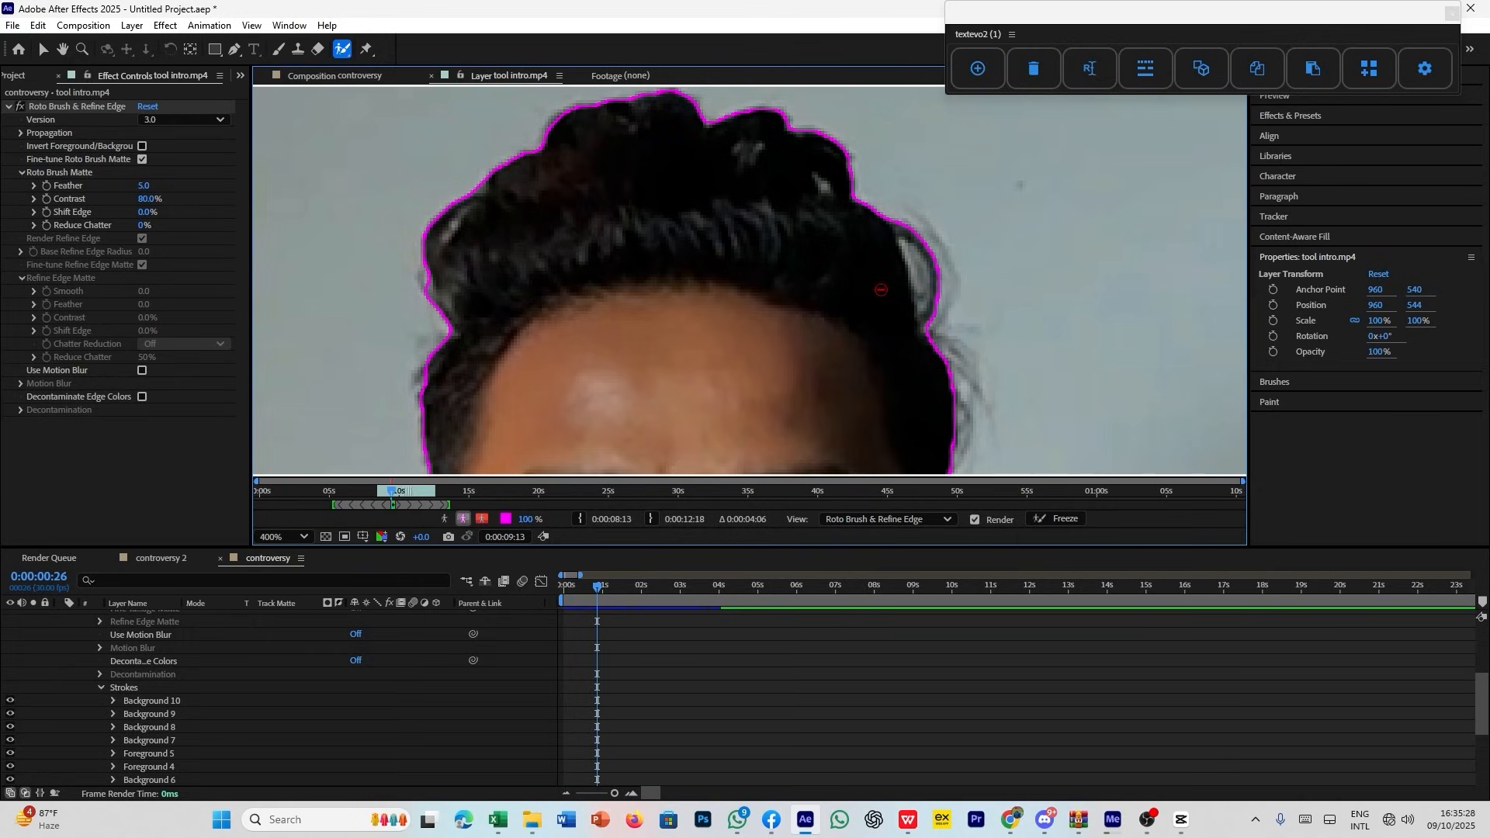
{"action": "scroll", "coordinate": [881, 290], "scroll_direction": "down", "scroll_amount": 2}
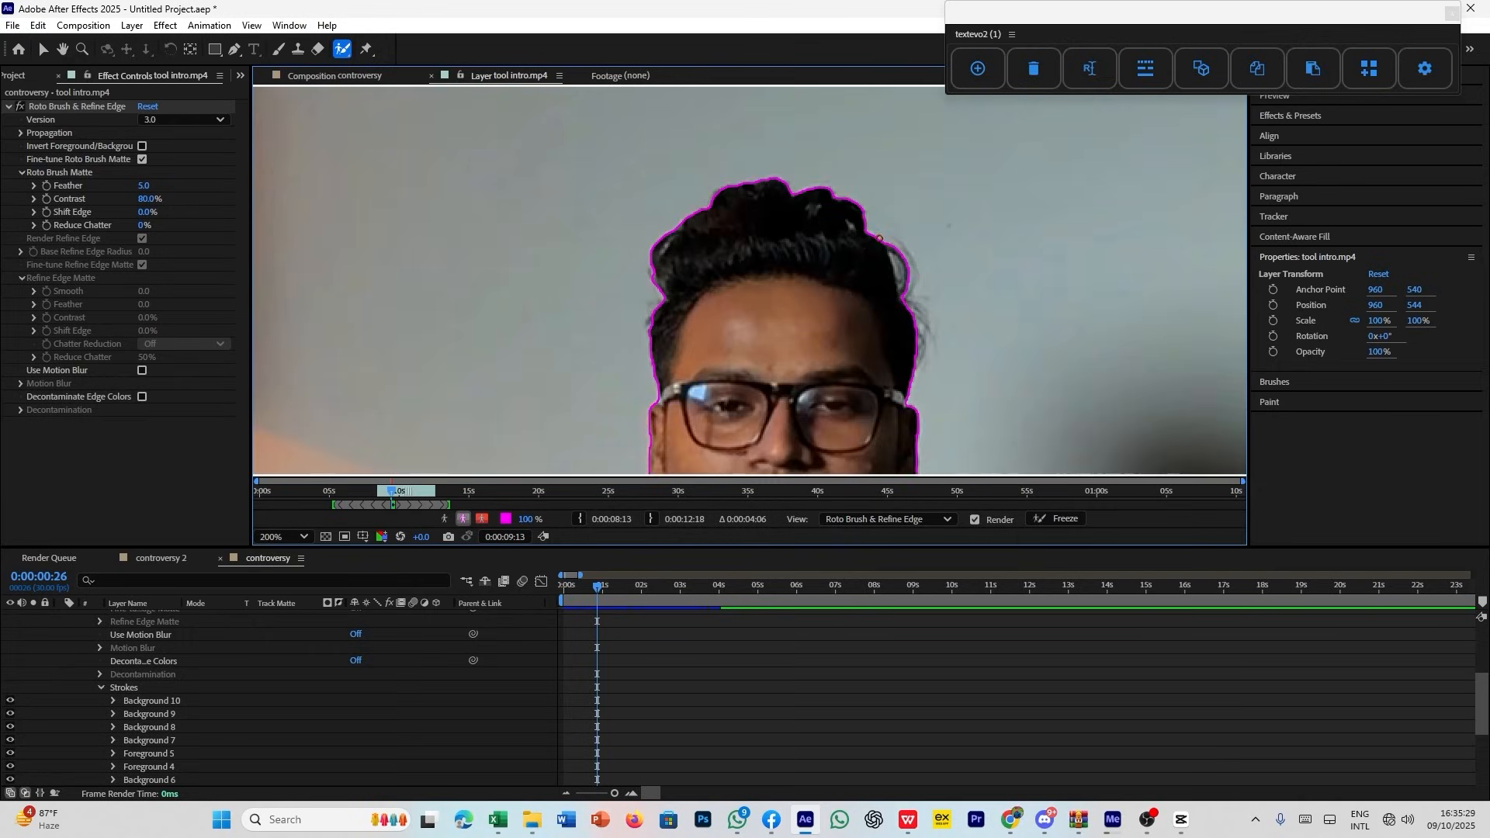
{"action": "left_click", "coordinate": [340, 50]}
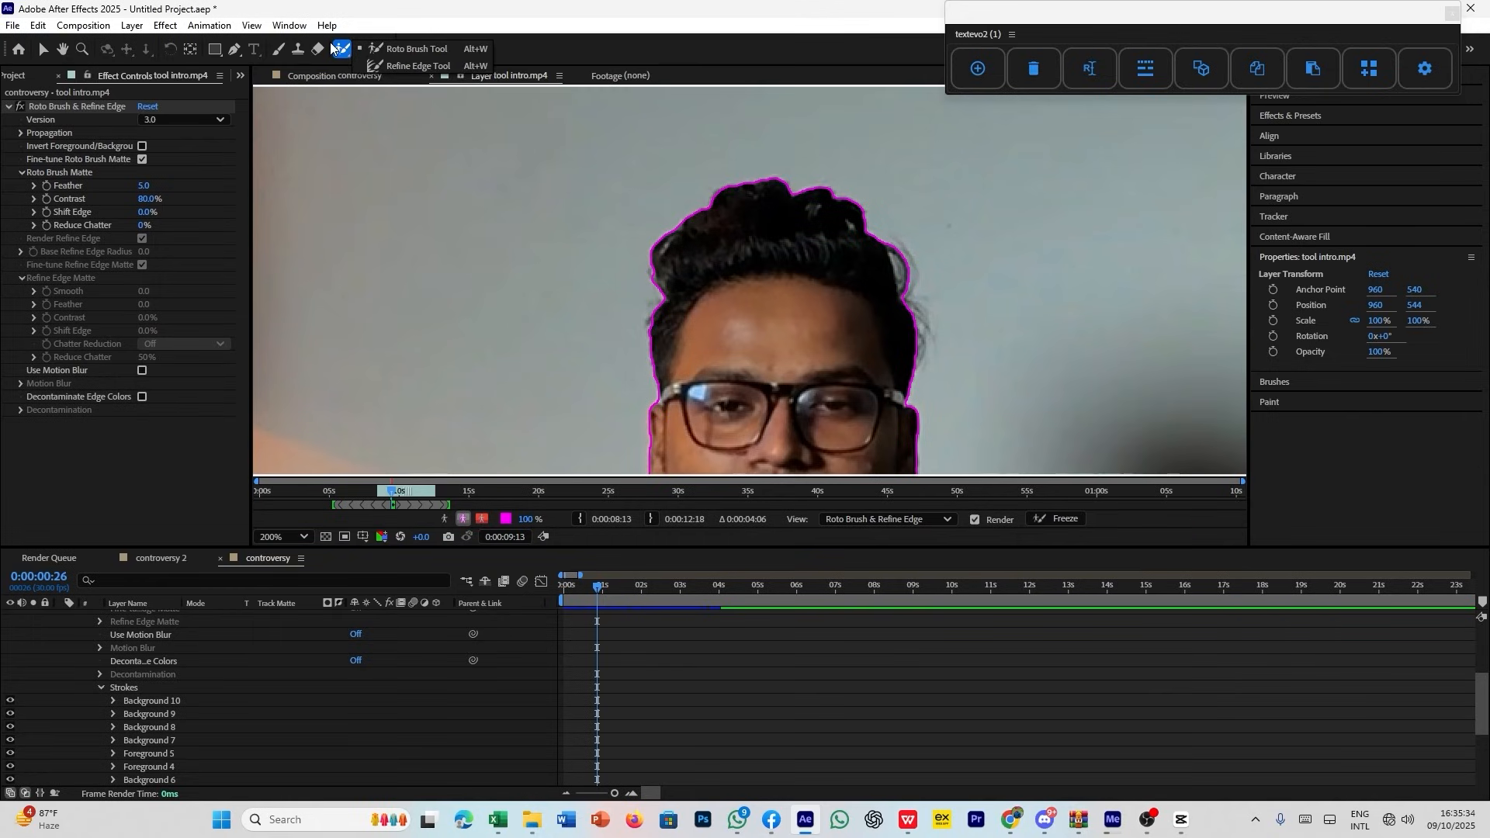
{"action": "left_click", "coordinate": [417, 67]}
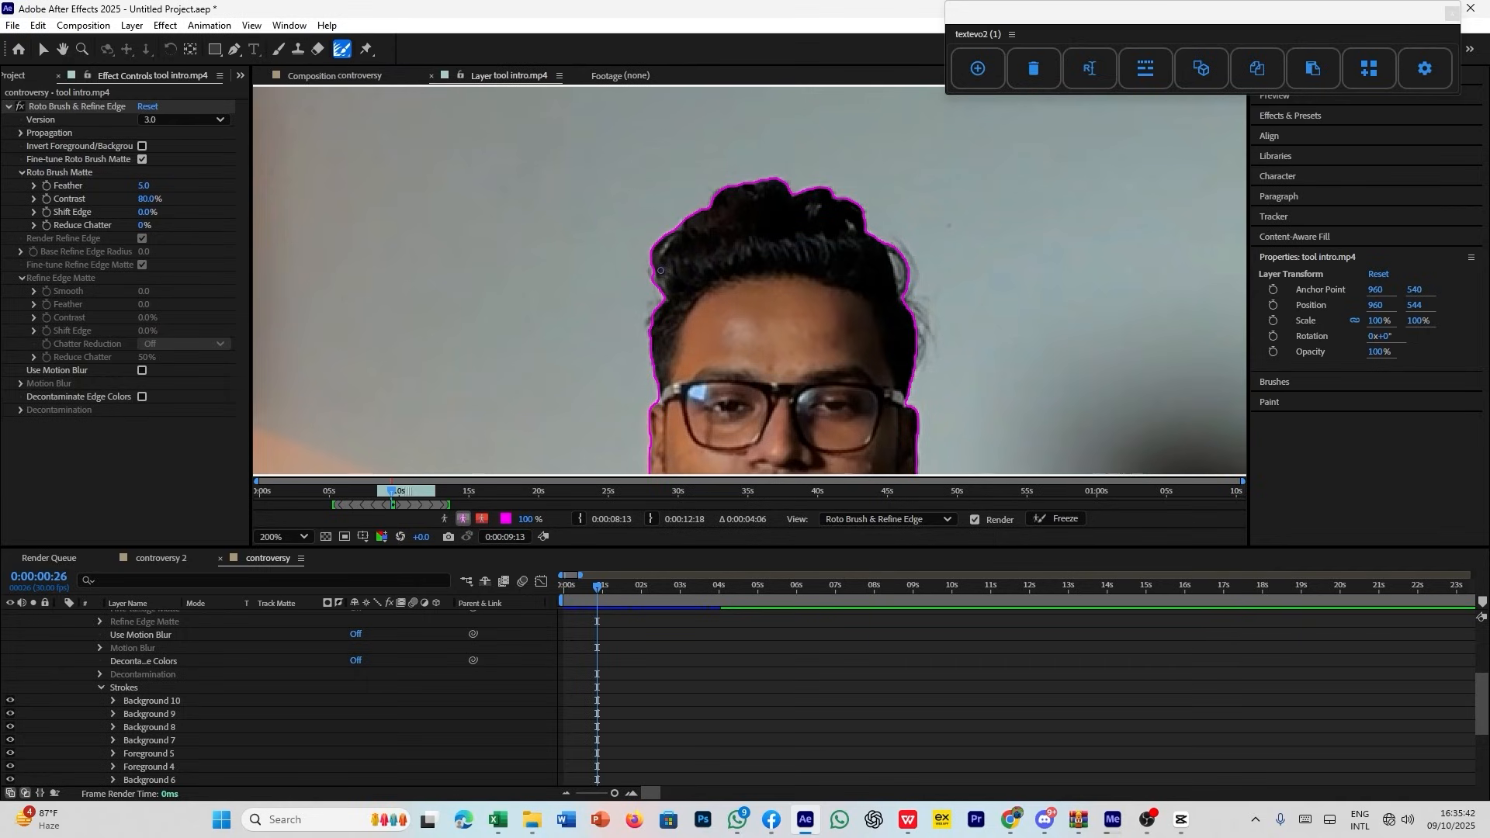
{"action": "left_click_drag", "start_coordinate": [661, 270], "coordinate": [684, 270]}
{"action": "scroll", "coordinate": [651, 278], "scroll_direction": "down", "scroll_amount": 1}
{"action": "scroll", "coordinate": [664, 311], "scroll_direction": "up", "scroll_amount": 1}
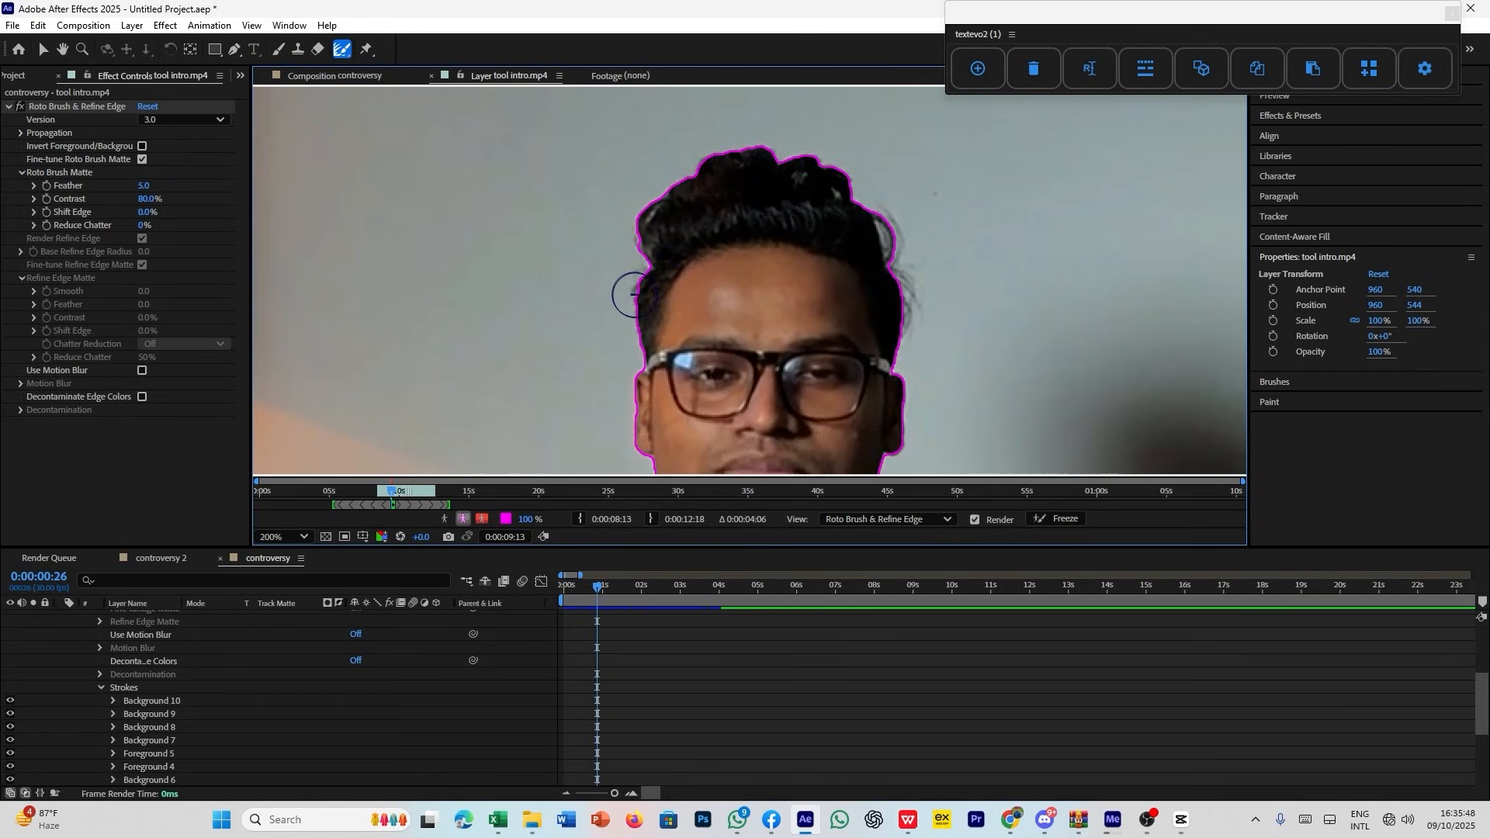
{"action": "mouse_move", "coordinate": [634, 294]}
{"action": "left_mouse_down"}
{"action": "mouse_move", "coordinate": [636, 233]}
{"action": "mouse_move", "coordinate": [655, 208]}
{"action": "mouse_move", "coordinate": [734, 157]}
{"action": "mouse_move", "coordinate": [803, 154]}
{"action": "mouse_move", "coordinate": [896, 250]}
{"action": "mouse_move", "coordinate": [906, 354]}
{"action": "left_mouse_up"}
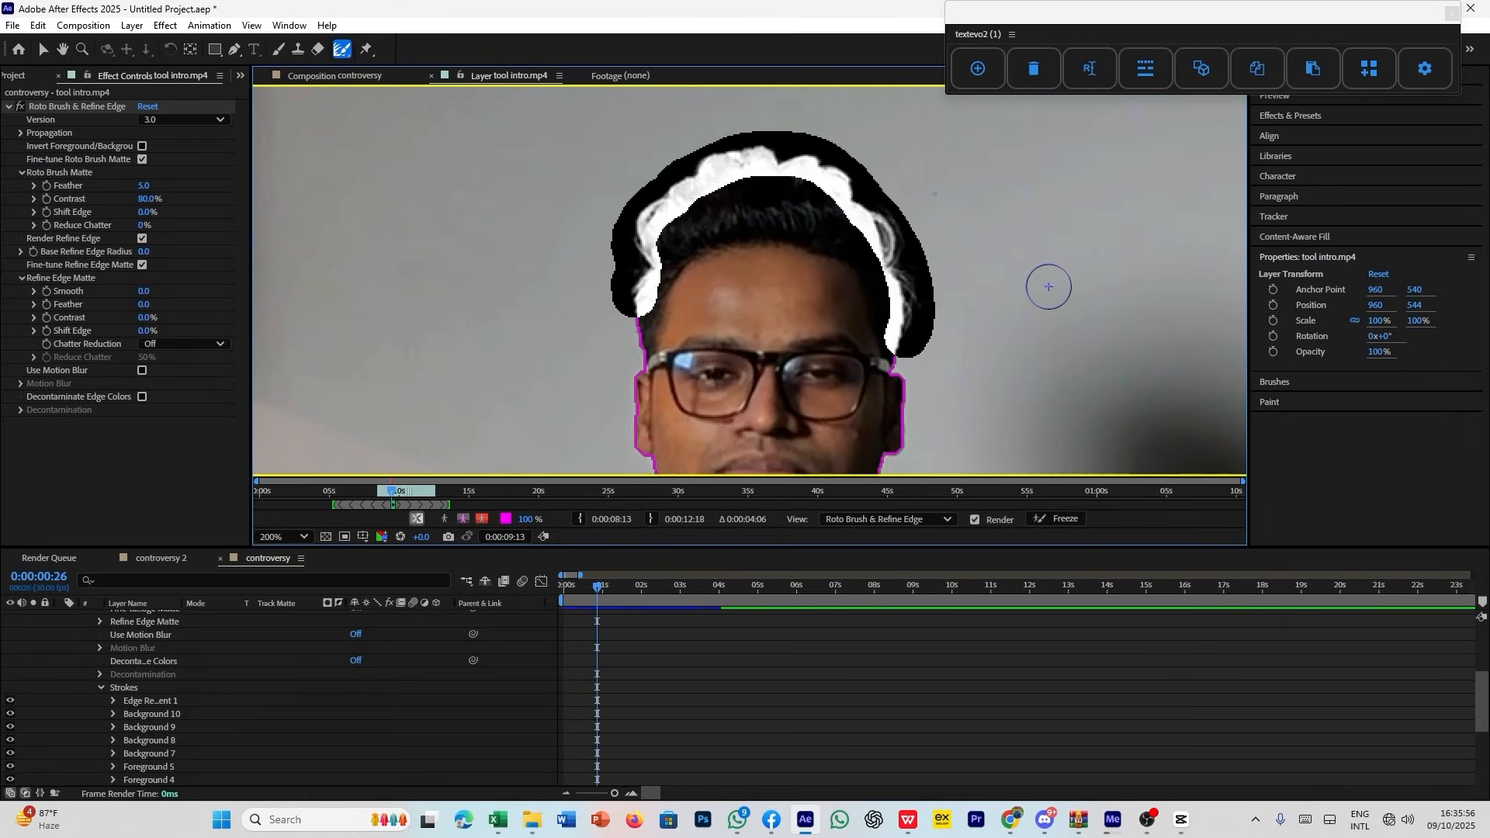
Examine the refined hair edge up close and the matte around the whole figure.
{"action": "scroll", "coordinate": [937, 265], "scroll_direction": "up", "scroll_amount": 1}
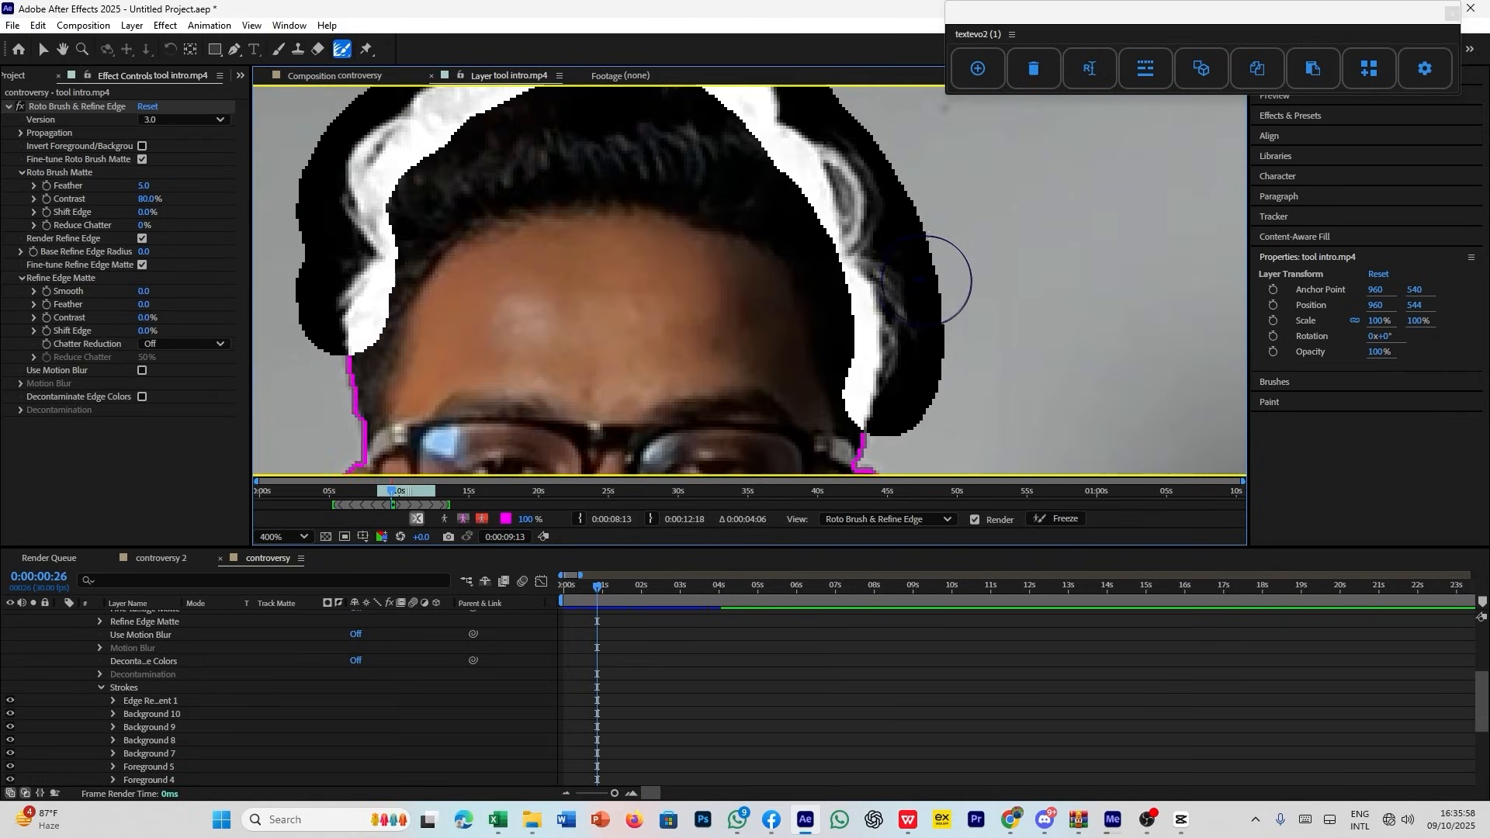
{"action": "scroll", "coordinate": [927, 272], "scroll_direction": "down", "scroll_amount": 1}
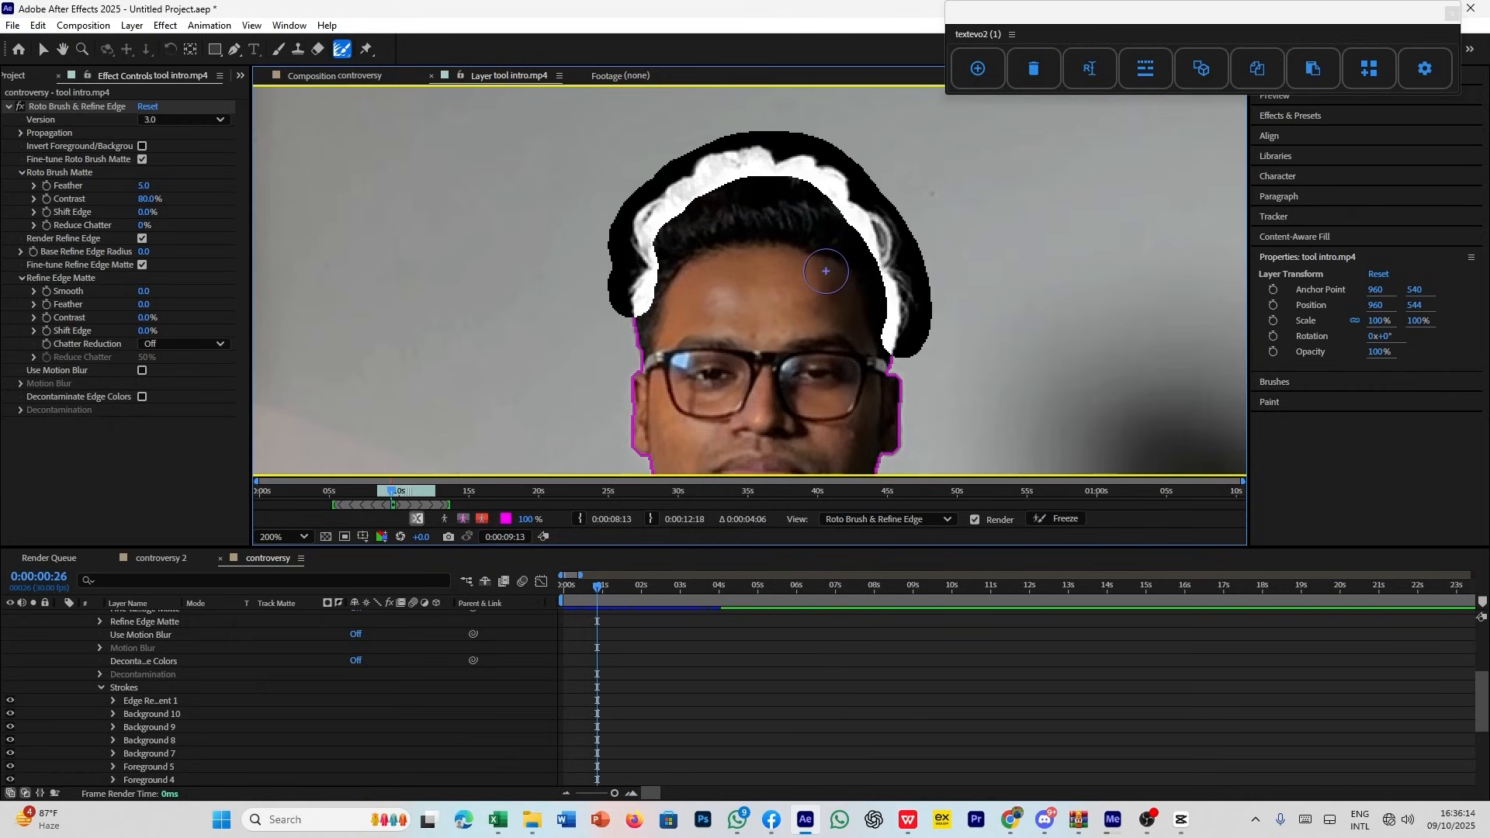
{"action": "key", "text": "alt"}
{"action": "scroll", "coordinate": [827, 272], "scroll_direction": "down", "scroll_amount": 3}
{"action": "scroll", "coordinate": [752, 199], "scroll_direction": "down", "scroll_amount": 1}
{"action": "scroll", "coordinate": [711, 162], "scroll_direction": "up", "scroll_amount": 2}
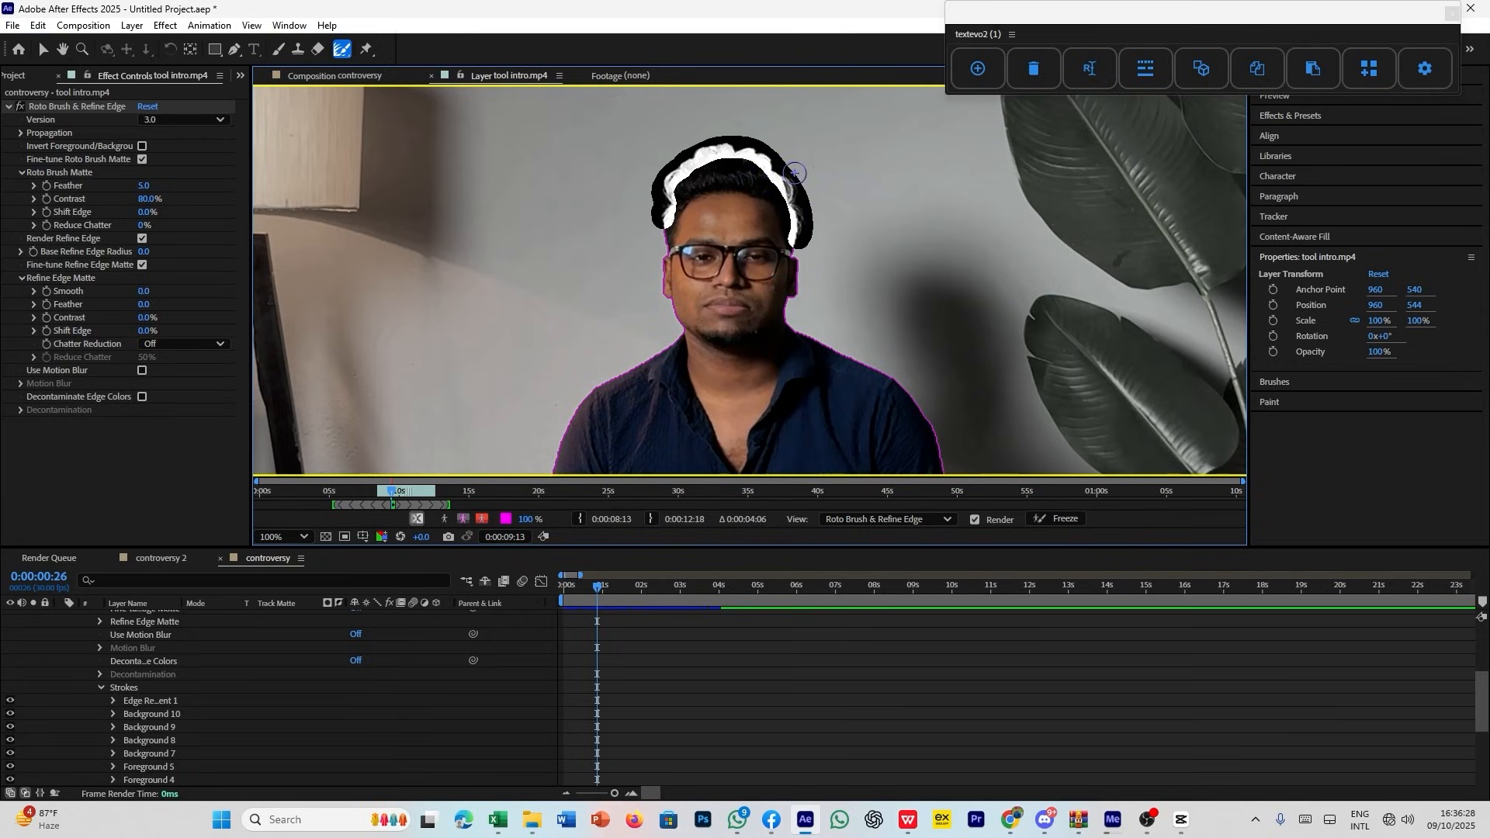
{"action": "scroll", "coordinate": [793, 172], "scroll_direction": "down", "scroll_amount": 2}
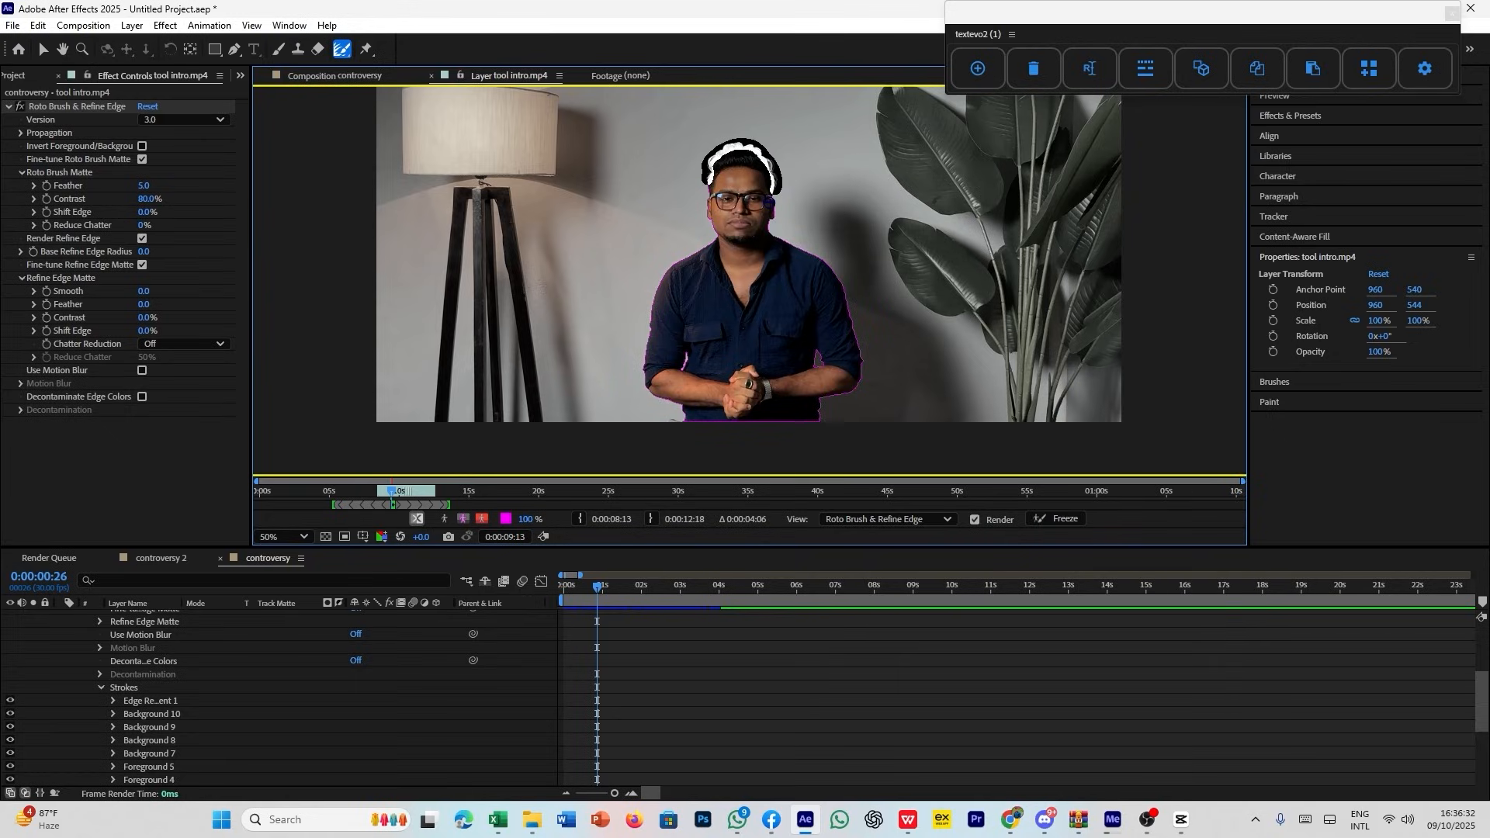
{"action": "scroll", "coordinate": [761, 244], "scroll_direction": "down", "scroll_amount": 2}
{"action": "scroll", "coordinate": [754, 139], "scroll_direction": "up", "scroll_amount": 2}
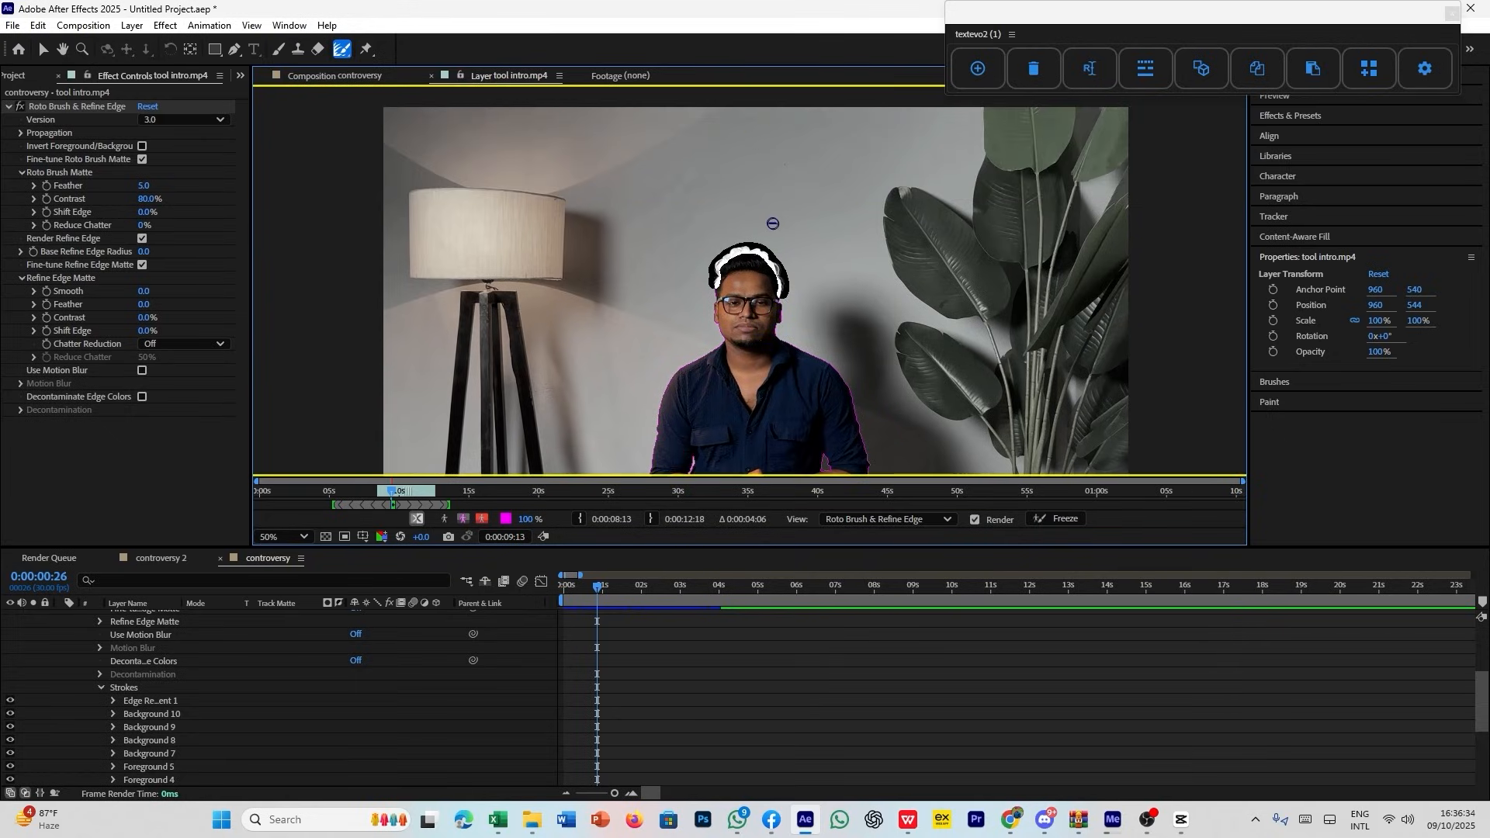
{"action": "scroll", "coordinate": [759, 206], "scroll_direction": "down", "scroll_amount": 1}
{"action": "scroll", "coordinate": [759, 206], "scroll_direction": "up", "scroll_amount": 1}
{"action": "scroll", "coordinate": [759, 206], "scroll_direction": "down", "scroll_amount": 1}
{"action": "scroll", "coordinate": [759, 206], "scroll_direction": "up", "scroll_amount": 1}
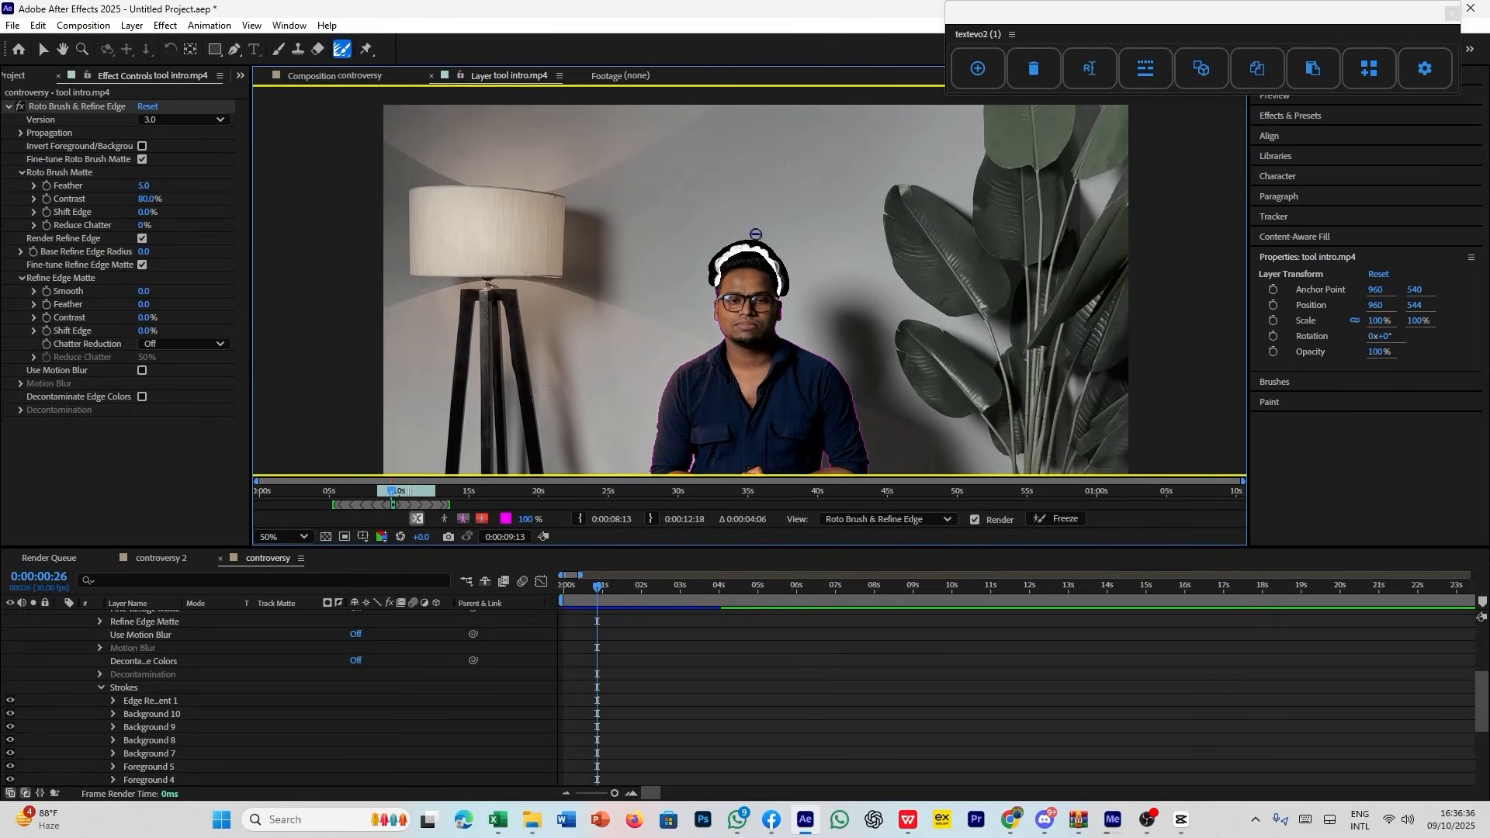
{"action": "scroll", "coordinate": [754, 234], "scroll_direction": "down", "scroll_amount": 1}
Fit the whole frame in the layer view and advance to 0:00:03:04 to propagate the matte.
{"action": "left_click", "coordinate": [281, 536]}
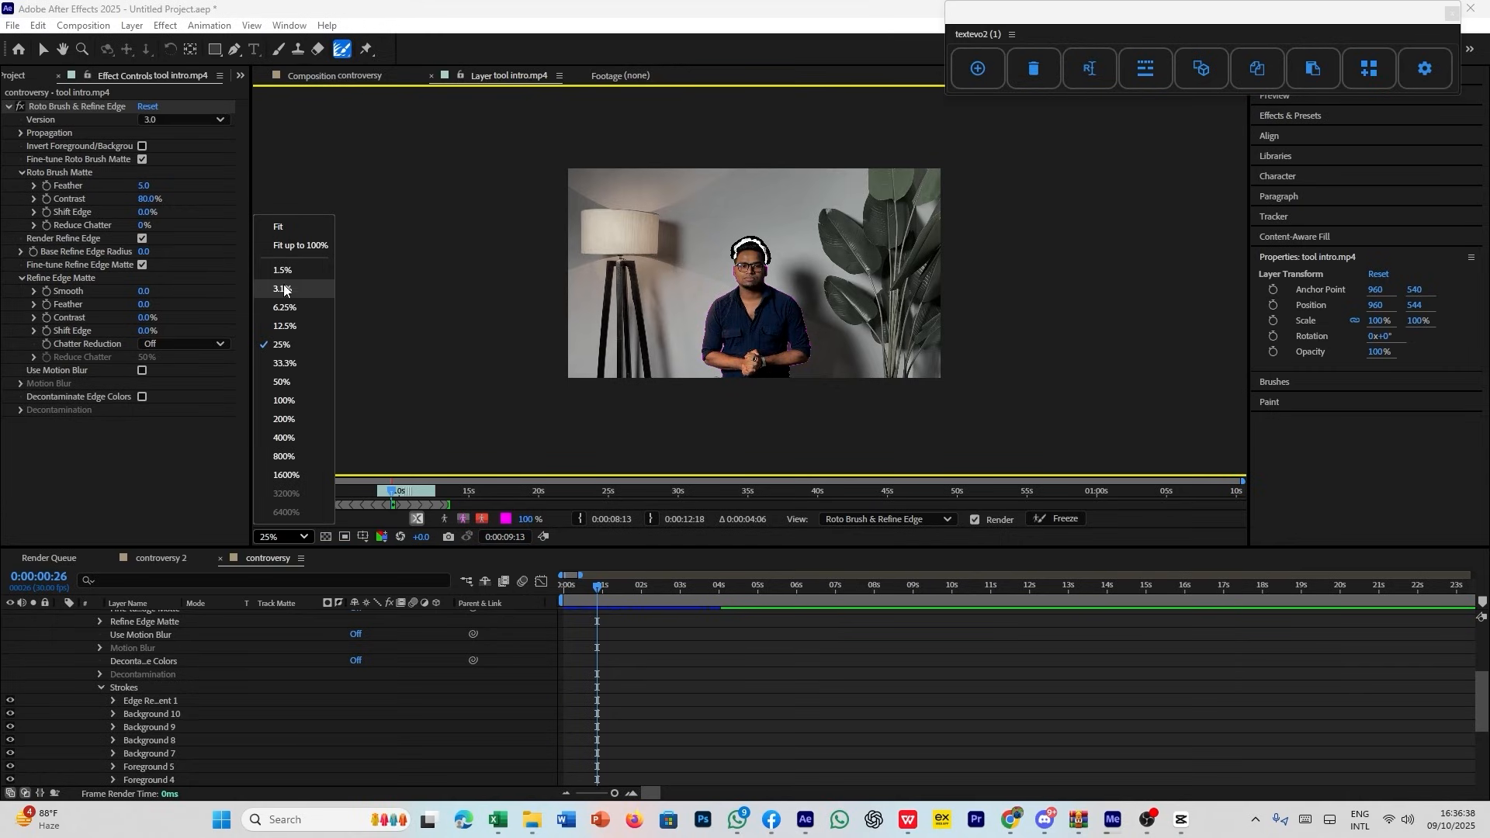
{"action": "left_click", "coordinate": [283, 249]}
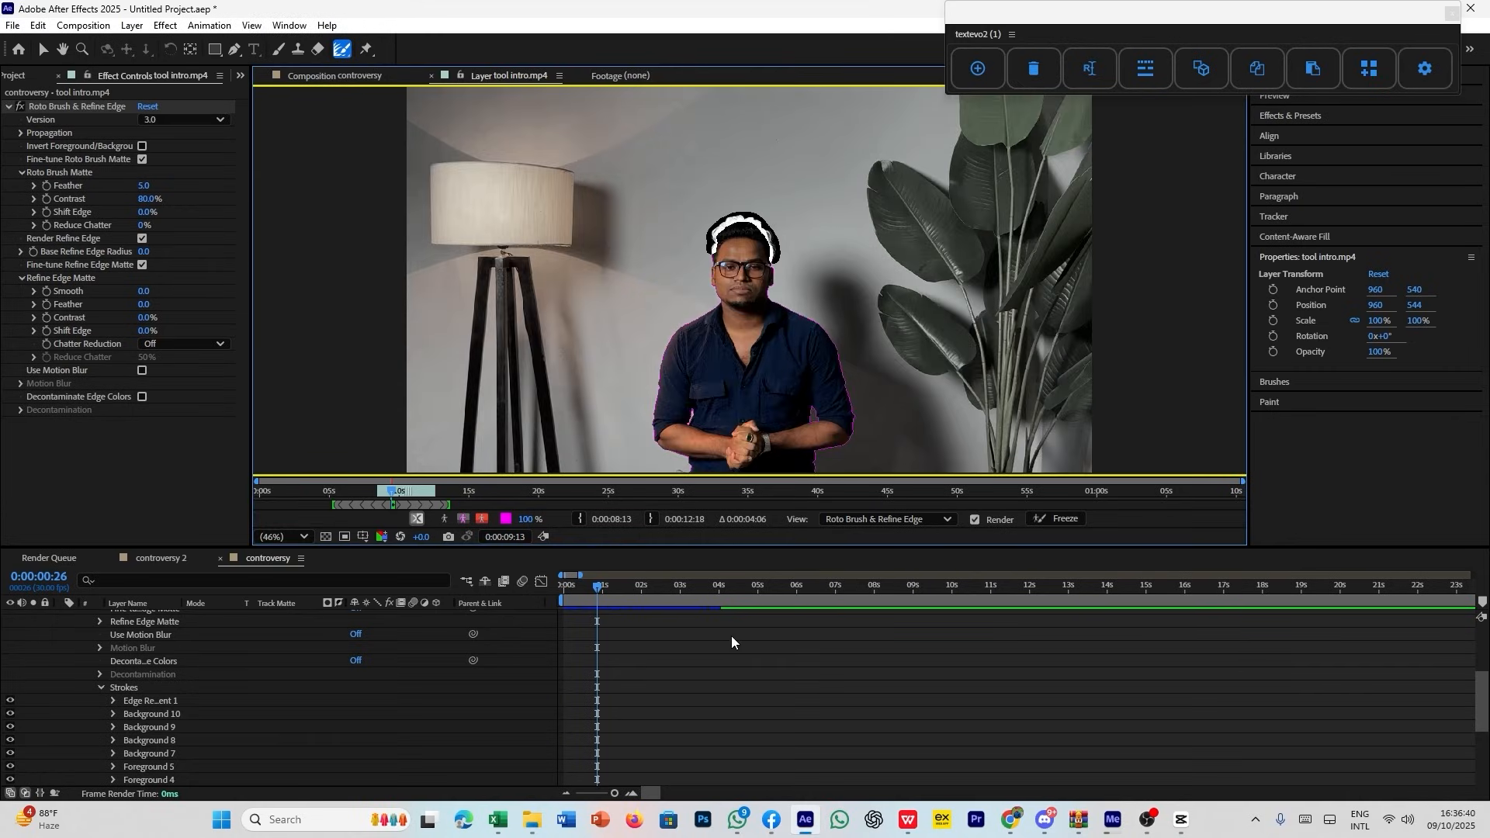
{"action": "left_click_drag", "start_coordinate": [604, 588], "coordinate": [683, 574]}
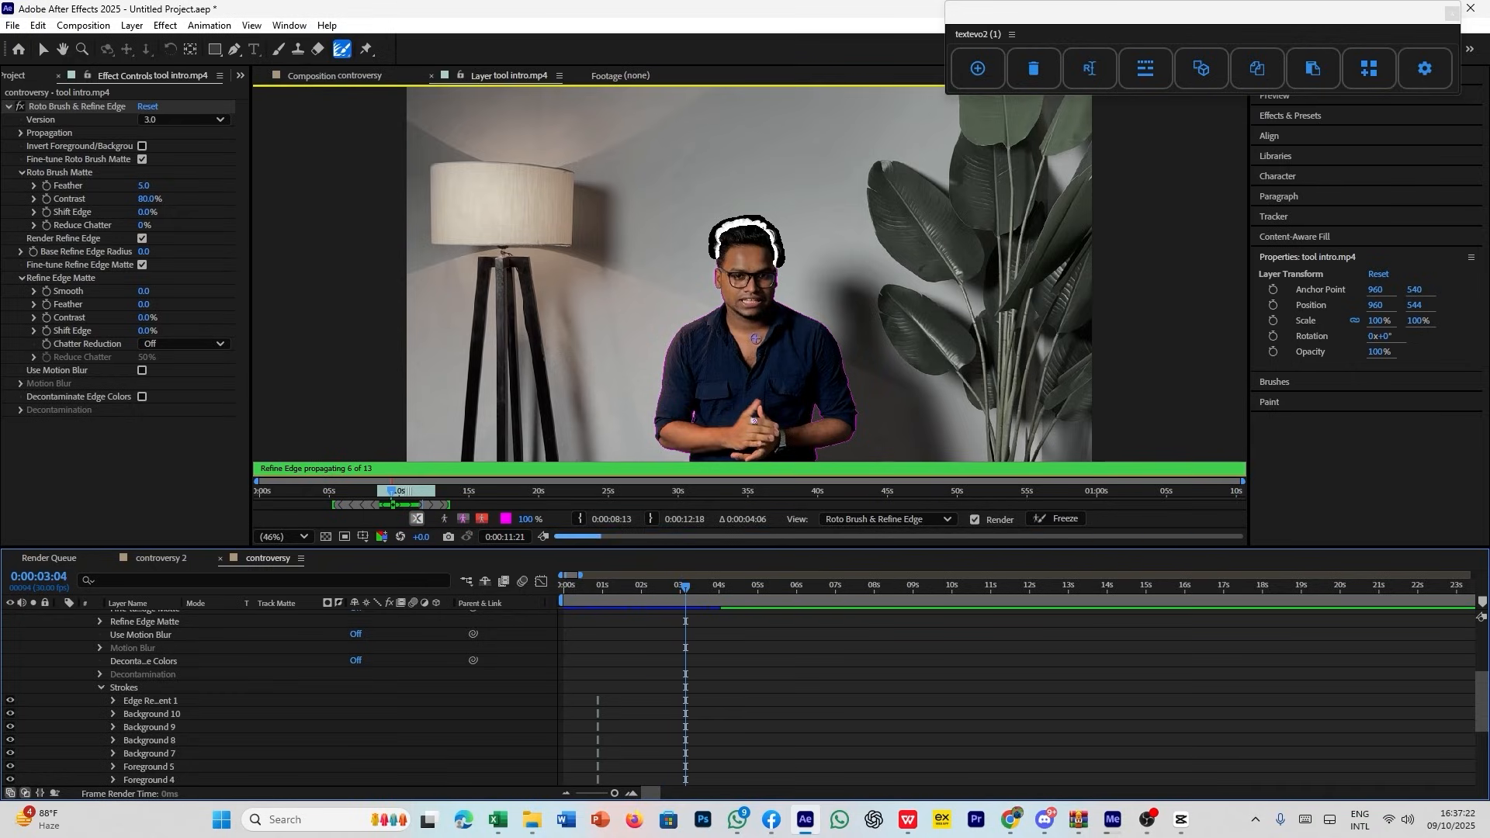
Subtract the small stray wall patch below the lamp-side forearm at the frame's lower edge with the Roto Brush tool.
{"action": "scroll", "coordinate": [756, 339], "scroll_direction": "down", "scroll_amount": 1}
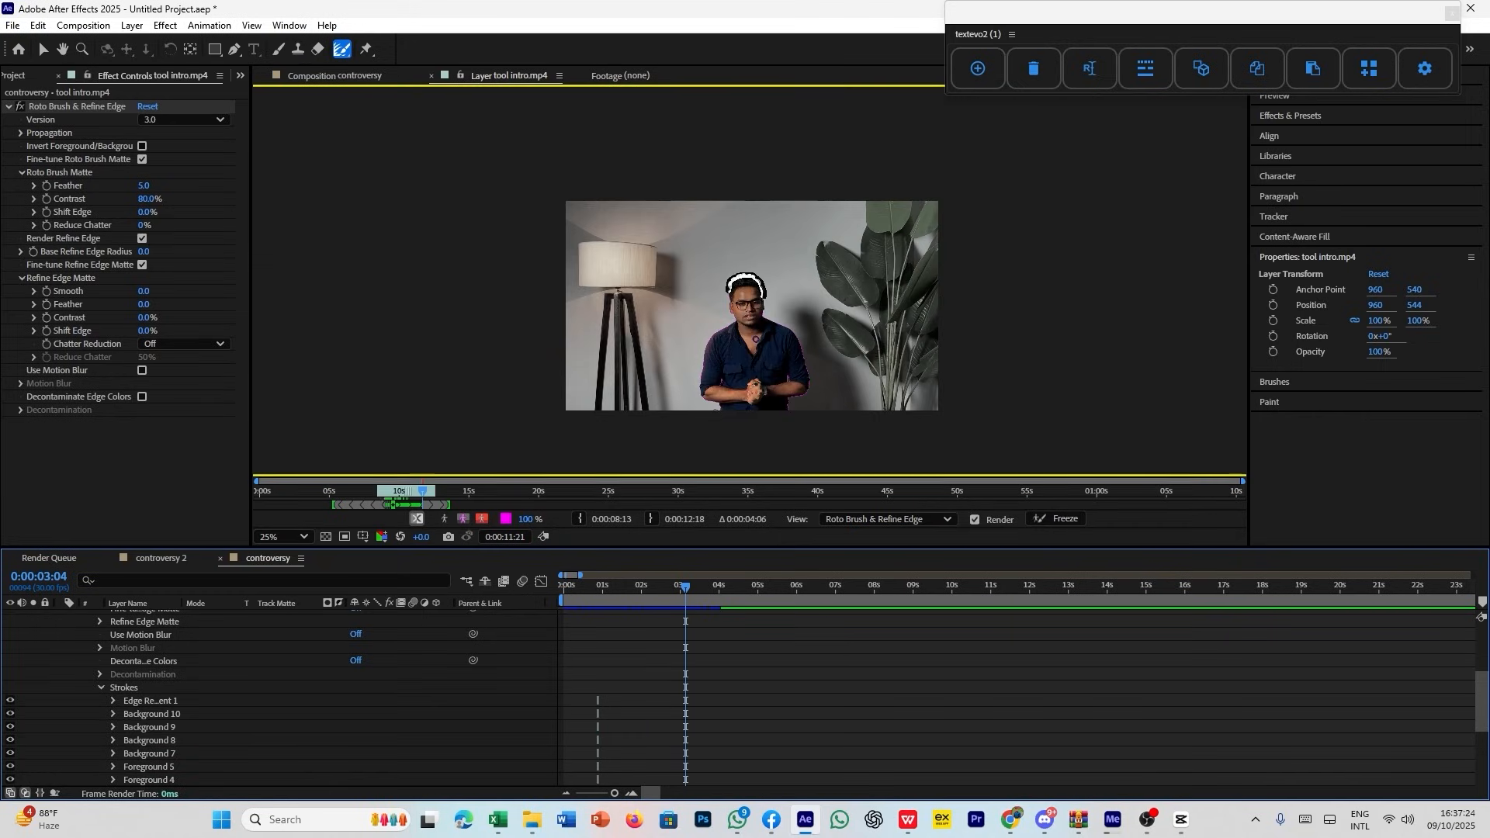
{"action": "scroll", "coordinate": [755, 343], "scroll_direction": "up", "scroll_amount": 1}
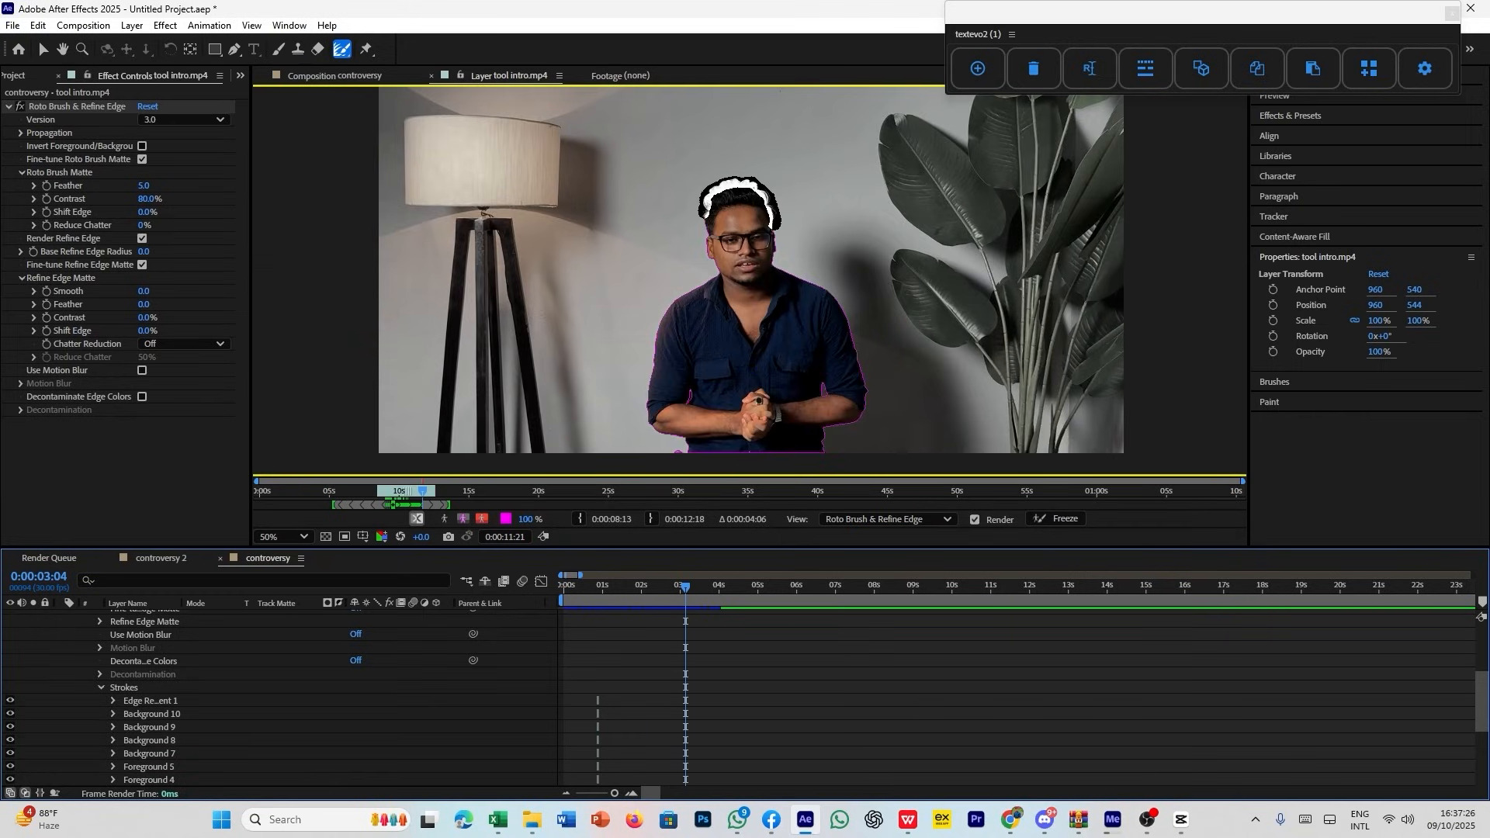
{"action": "scroll", "coordinate": [674, 465], "scroll_direction": "up", "scroll_amount": 2}
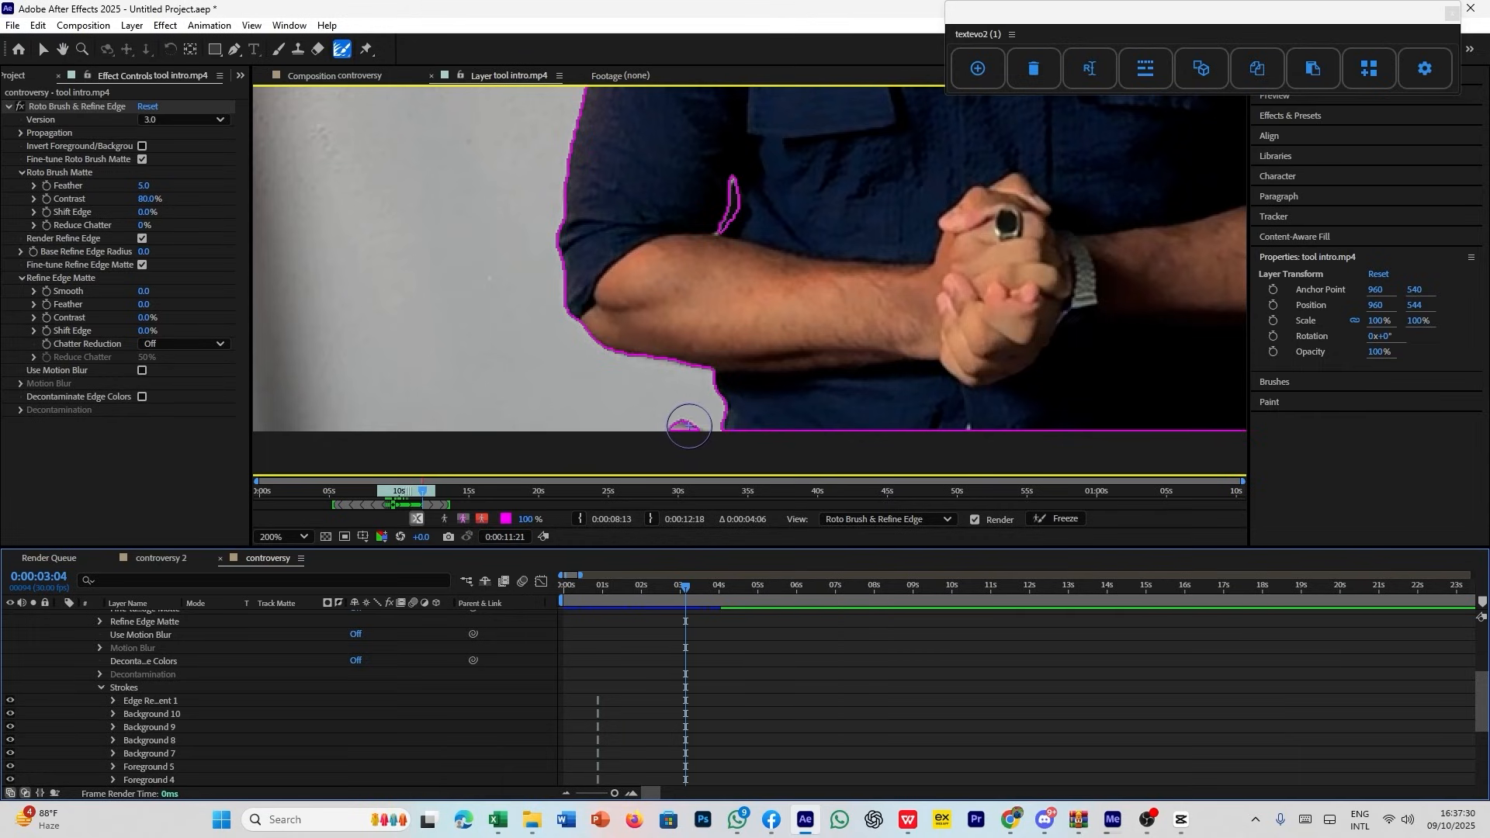
{"action": "scroll", "coordinate": [683, 425], "scroll_direction": "up", "scroll_amount": 2}
{"action": "left_click", "coordinate": [343, 49]}
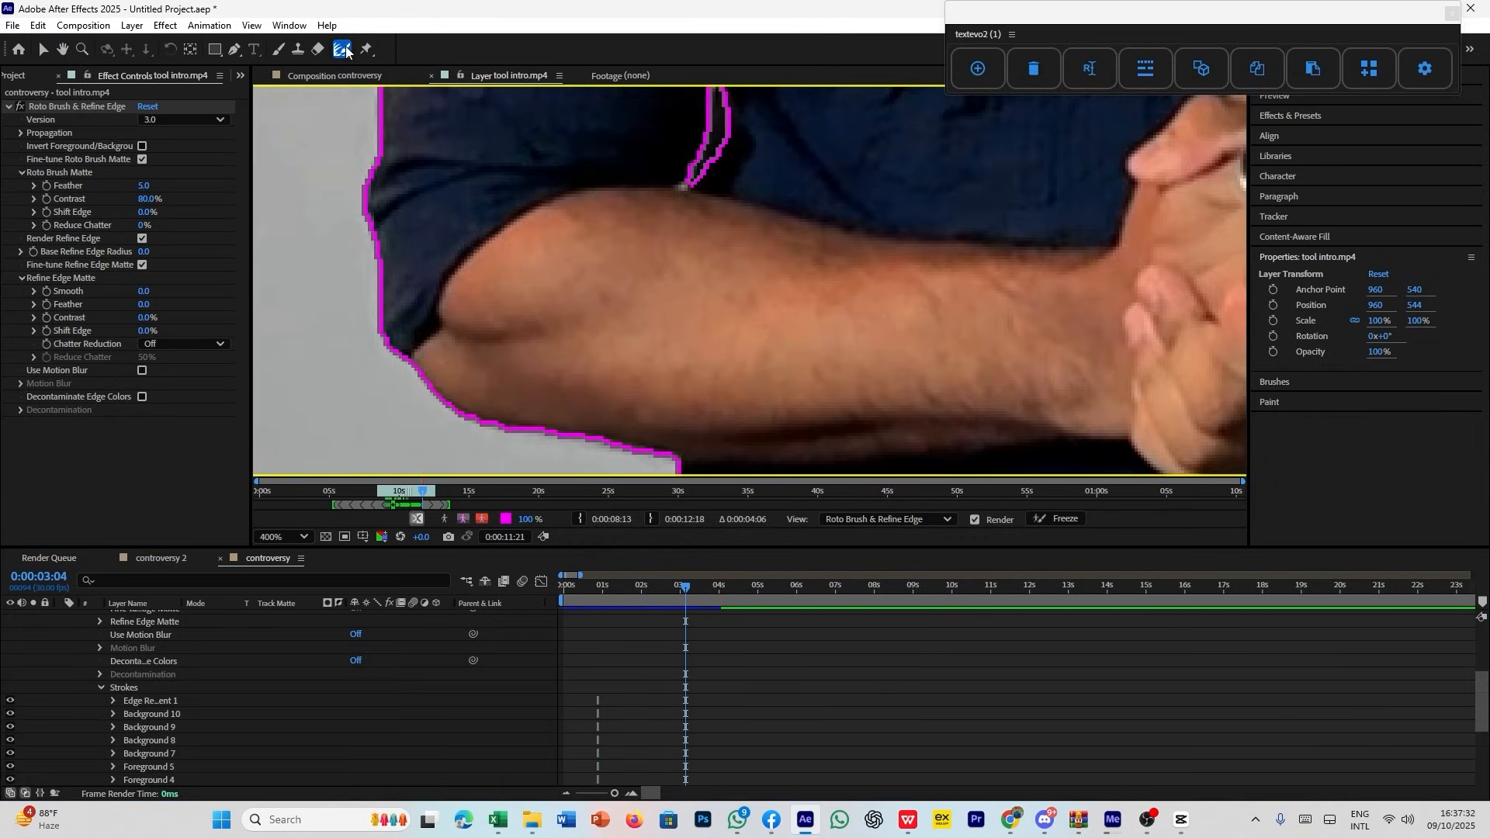
{"action": "left_click", "coordinate": [404, 51]}
{"action": "scroll", "coordinate": [566, 232], "scroll_direction": "down", "scroll_amount": 2}
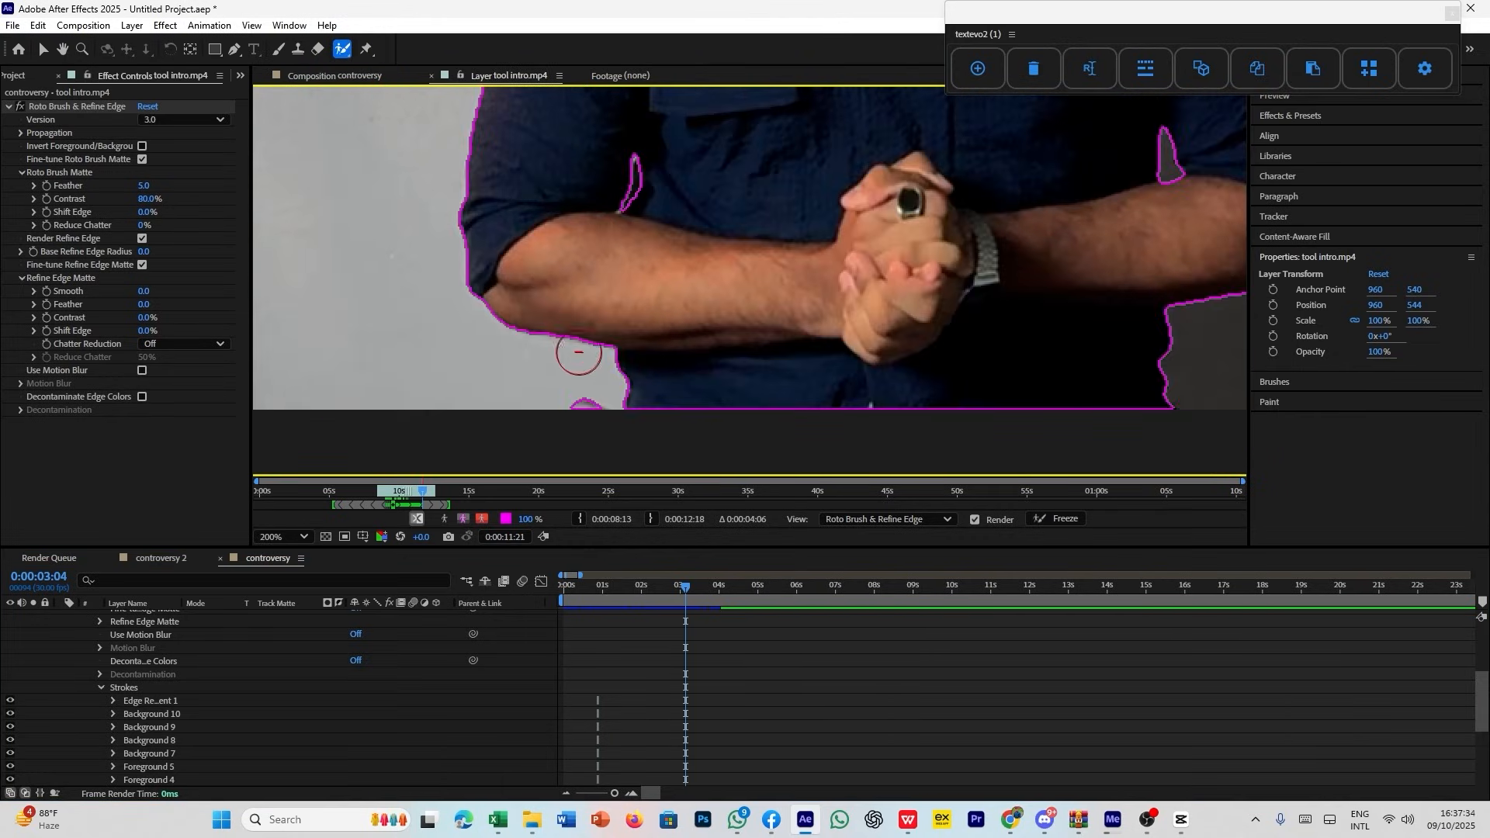
{"action": "scroll", "coordinate": [582, 428], "scroll_direction": "up", "scroll_amount": 2}
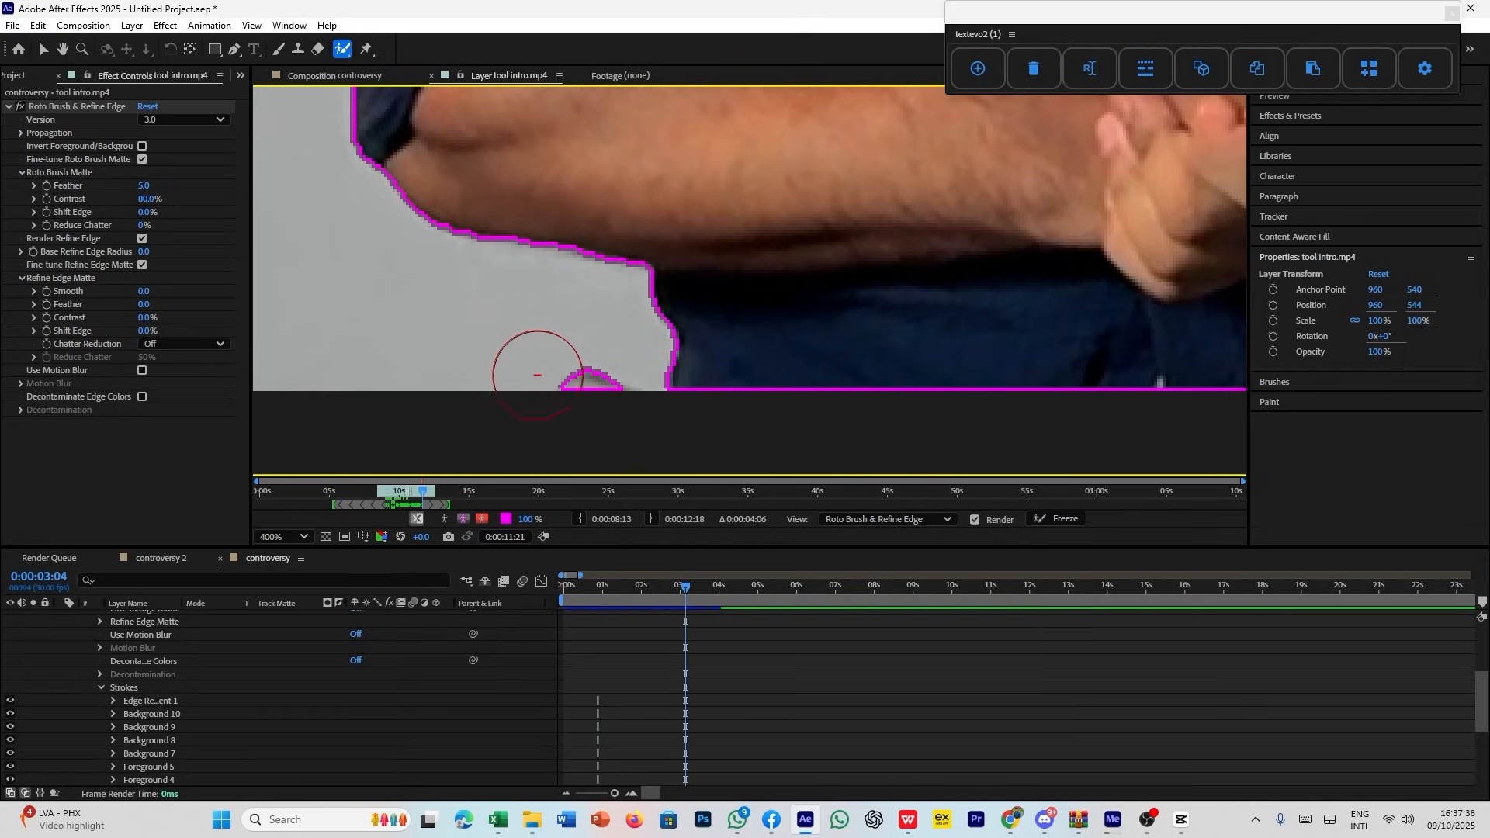
{"action": "left_click", "coordinate": [592, 368], "text": "alt"}
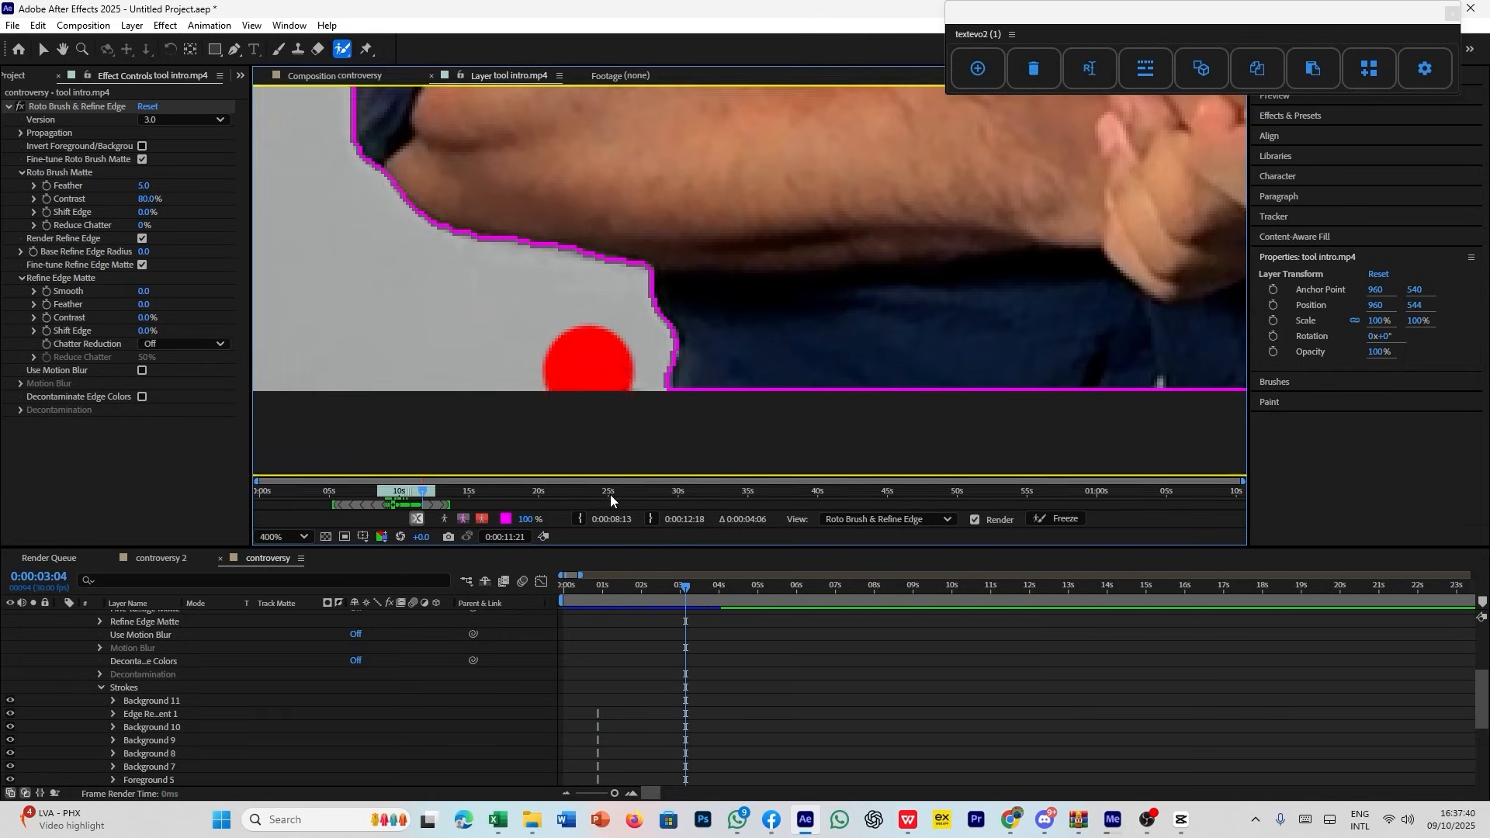
Check the corrected matte around the man and freeze the Roto Brush and Refine Edge propagation.
{"action": "scroll", "coordinate": [572, 364], "scroll_direction": "down", "scroll_amount": 6}
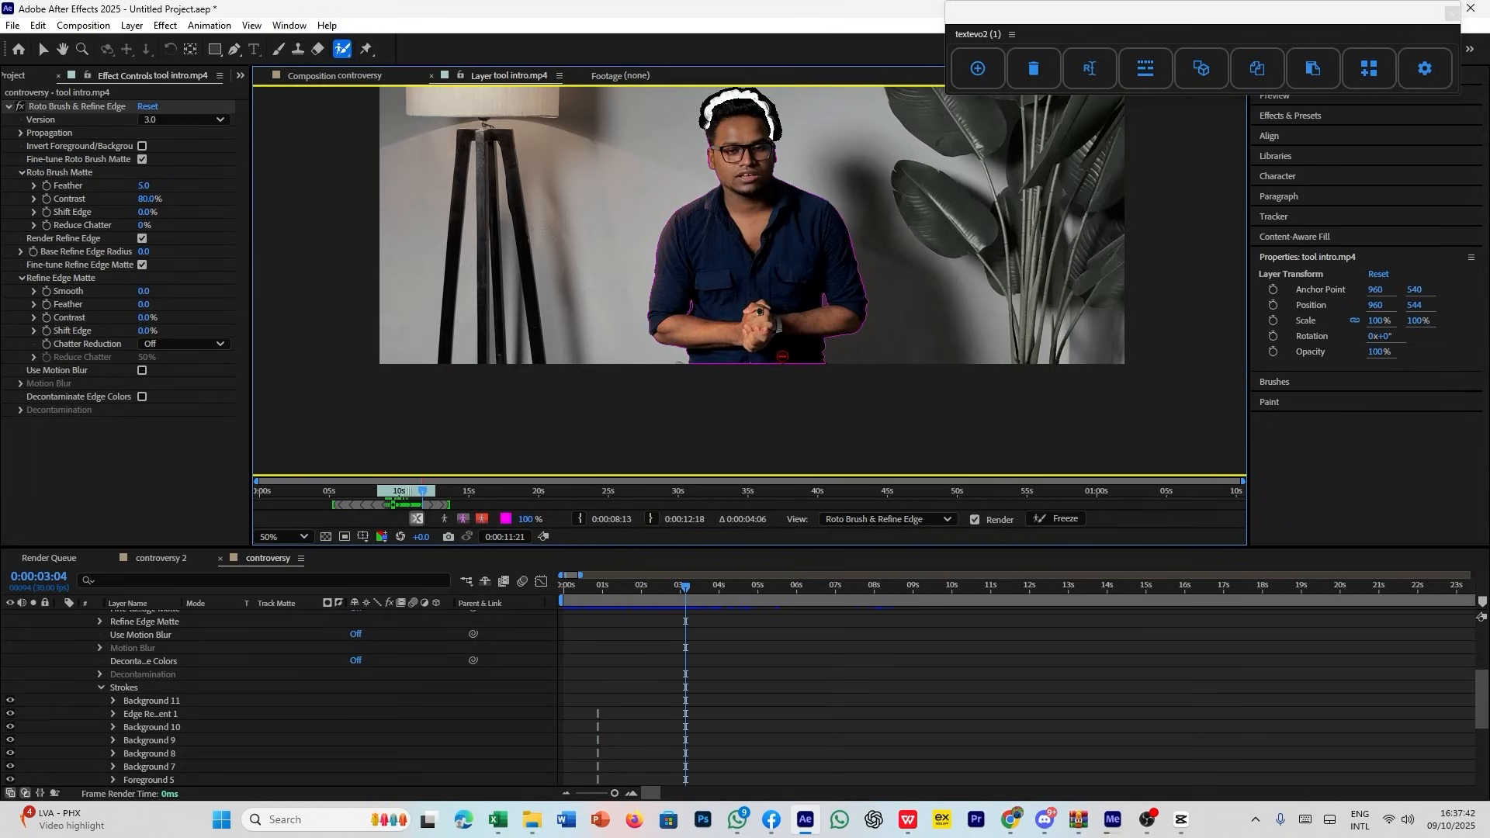
{"action": "scroll", "coordinate": [742, 99], "scroll_direction": "up", "scroll_amount": 2}
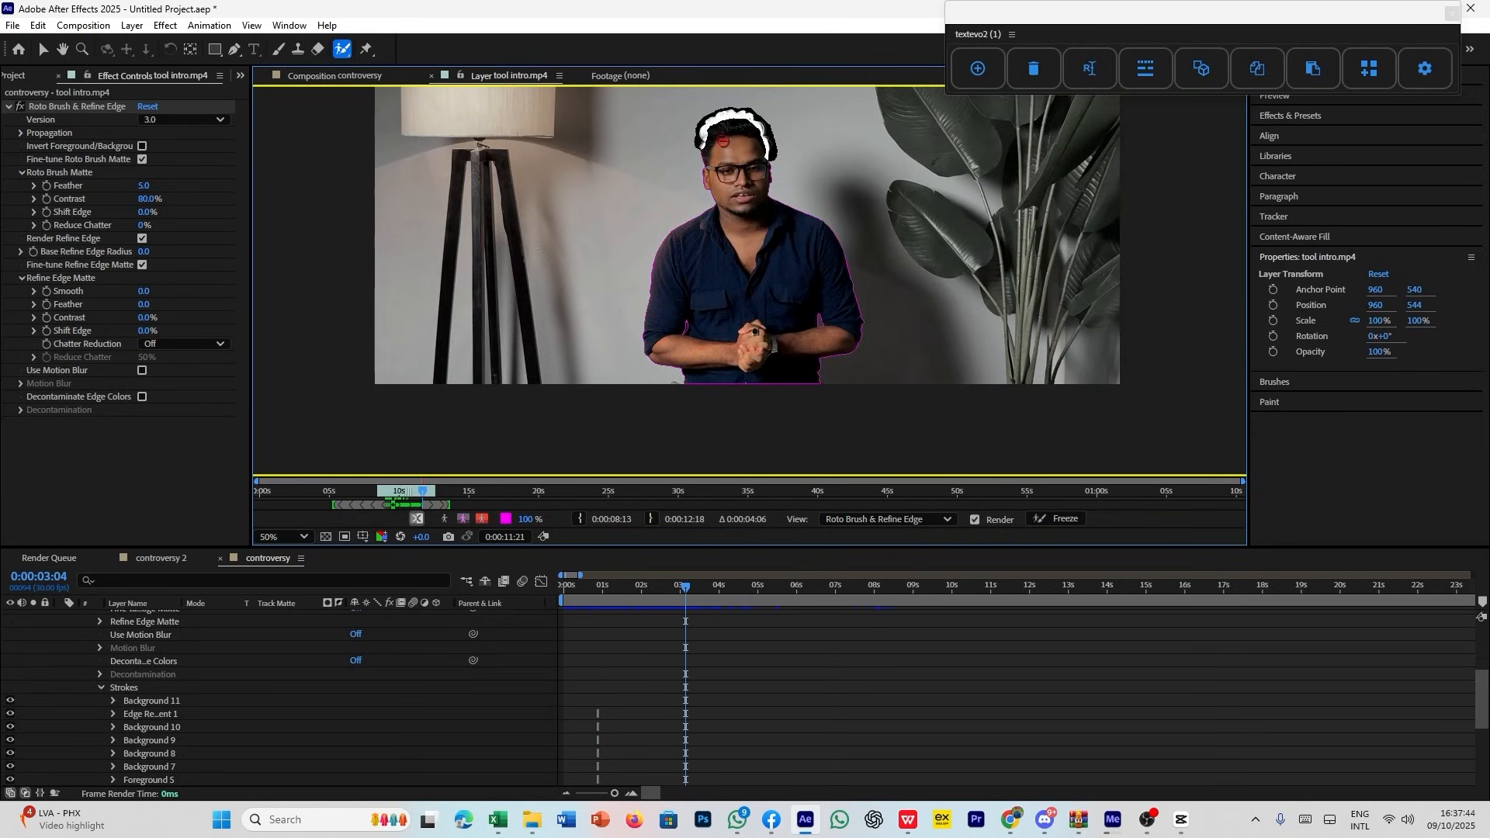
{"action": "scroll", "coordinate": [630, 267], "scroll_direction": "down", "scroll_amount": 2}
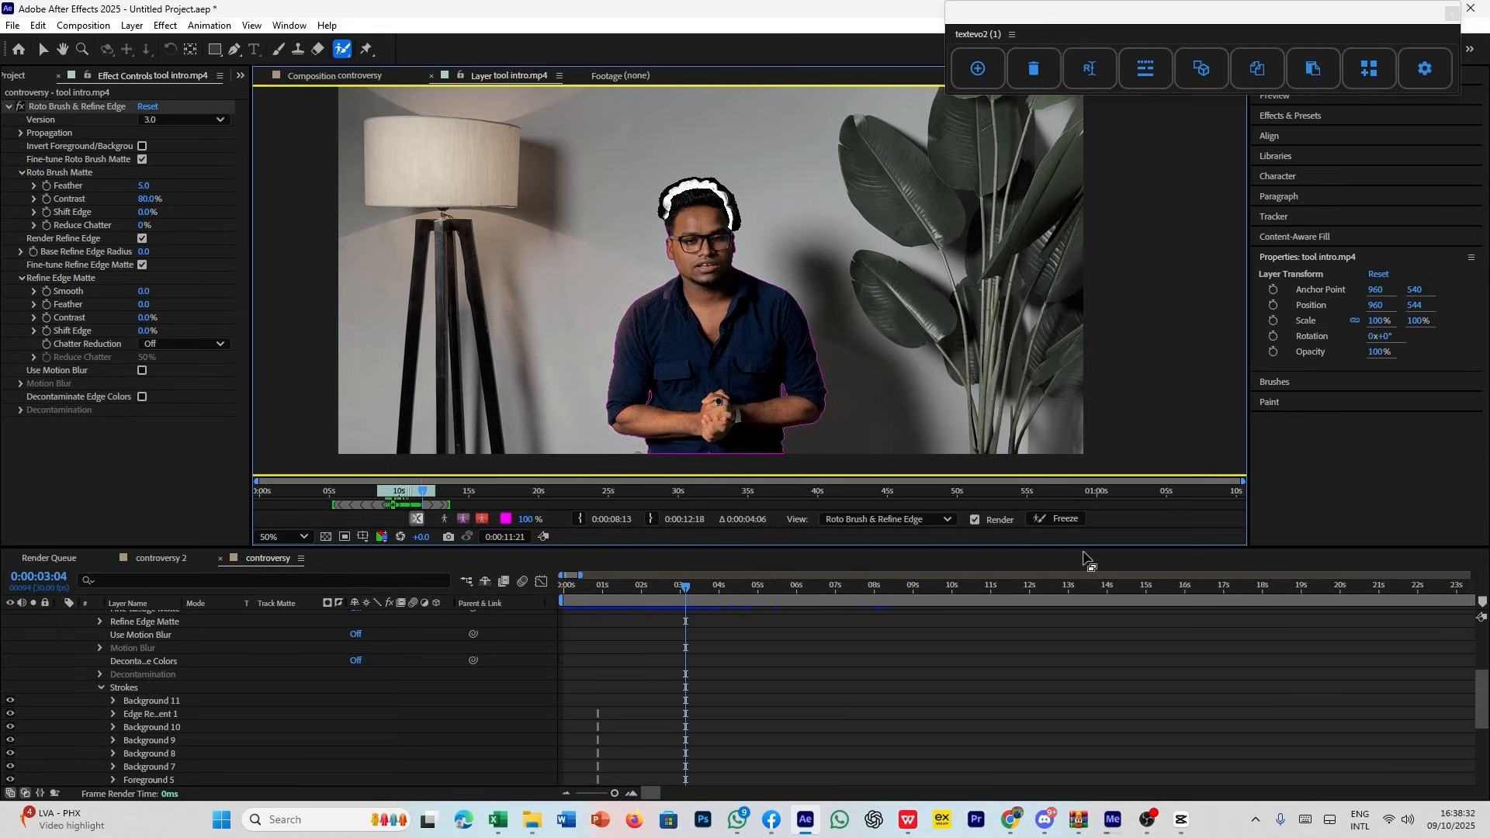
{"action": "left_click", "coordinate": [1060, 519]}
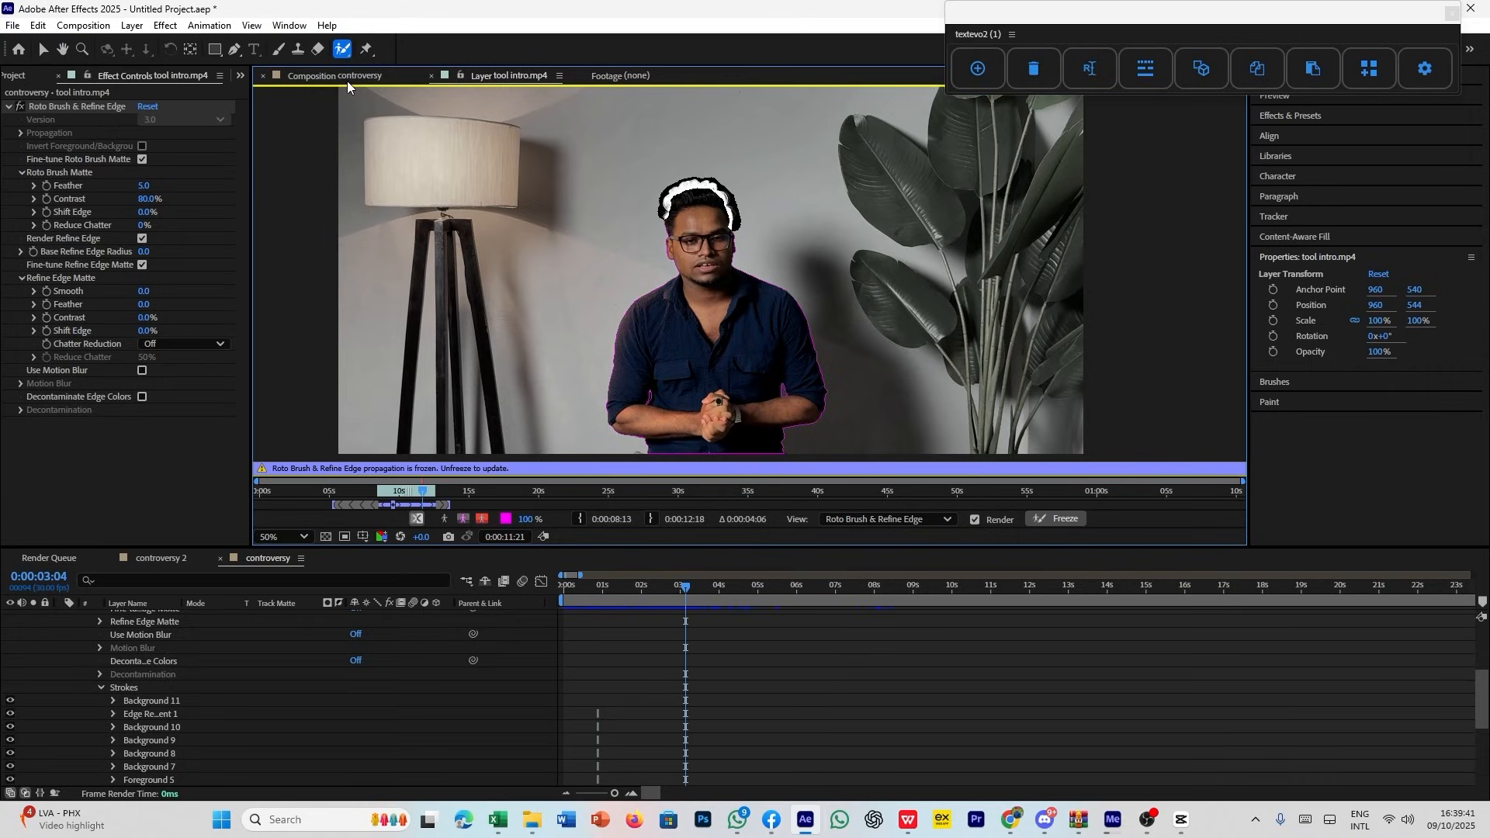
Return to the controversy composition and preview the isolated man from 0:00:00:00.
{"action": "scroll", "coordinate": [175, 652], "scroll_direction": "up", "scroll_amount": 4}
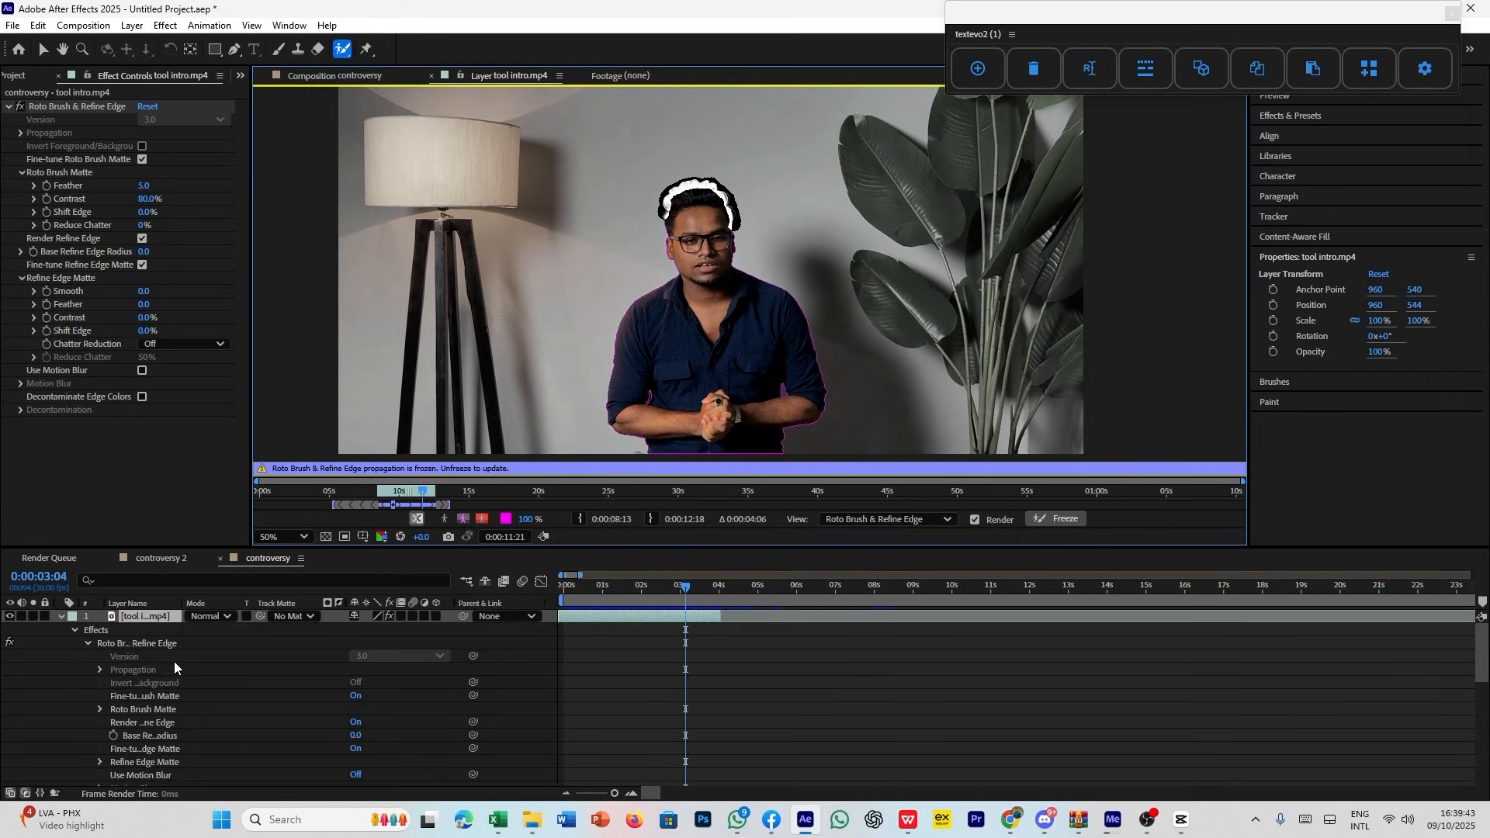
{"action": "left_click", "coordinate": [349, 76]}
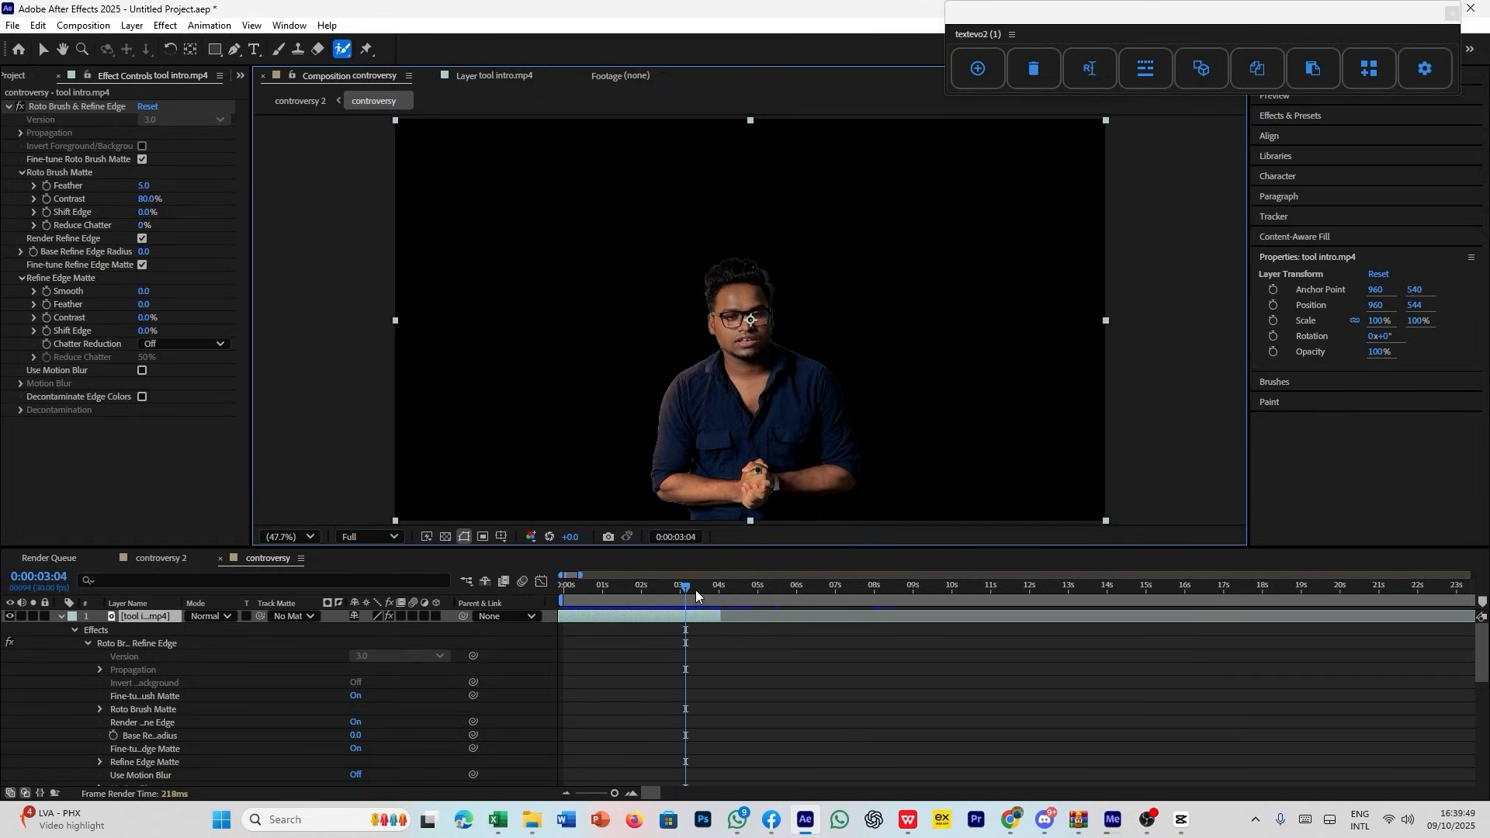
{"action": "left_click_drag", "start_coordinate": [690, 588], "coordinate": [548, 635]}
{"action": "key", "text": "space"}
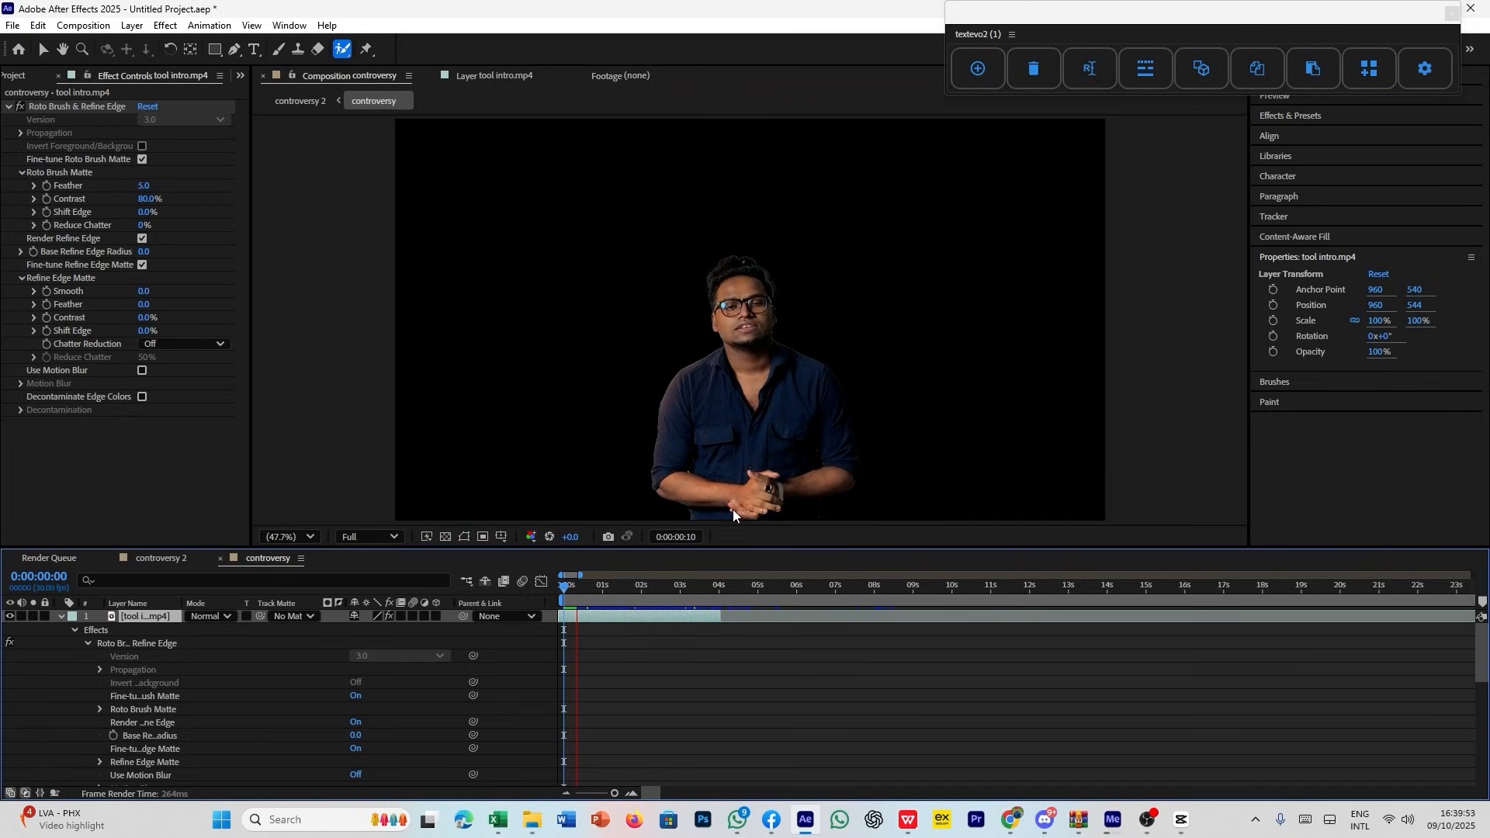
Check the isolated man at 0:00:01:29 and look through the clip's Roto Brush stroke list.
{"action": "left_click", "coordinate": [618, 593]}
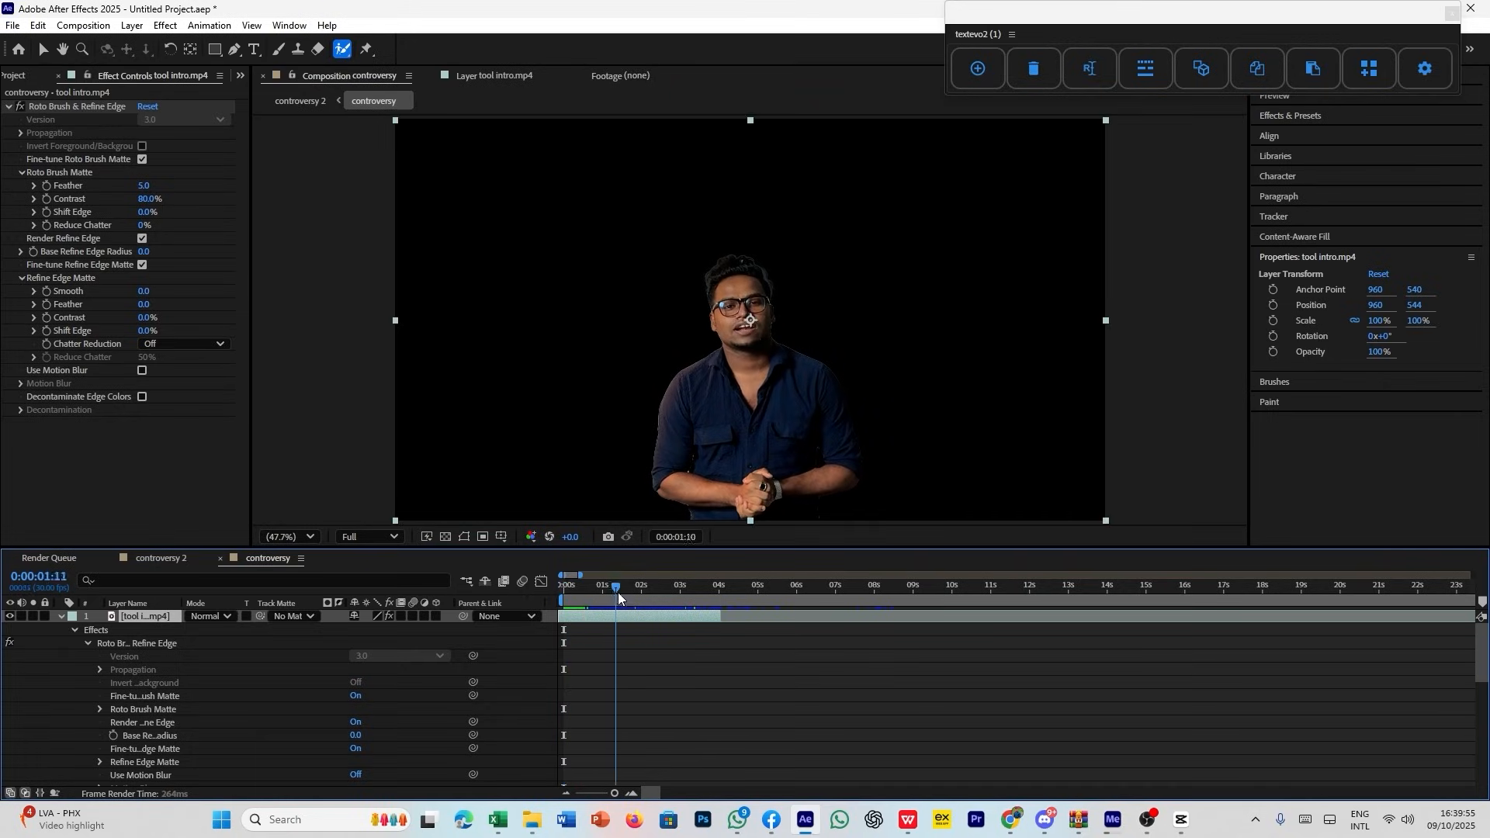
{"action": "left_click_drag", "start_coordinate": [617, 593], "coordinate": [641, 592]}
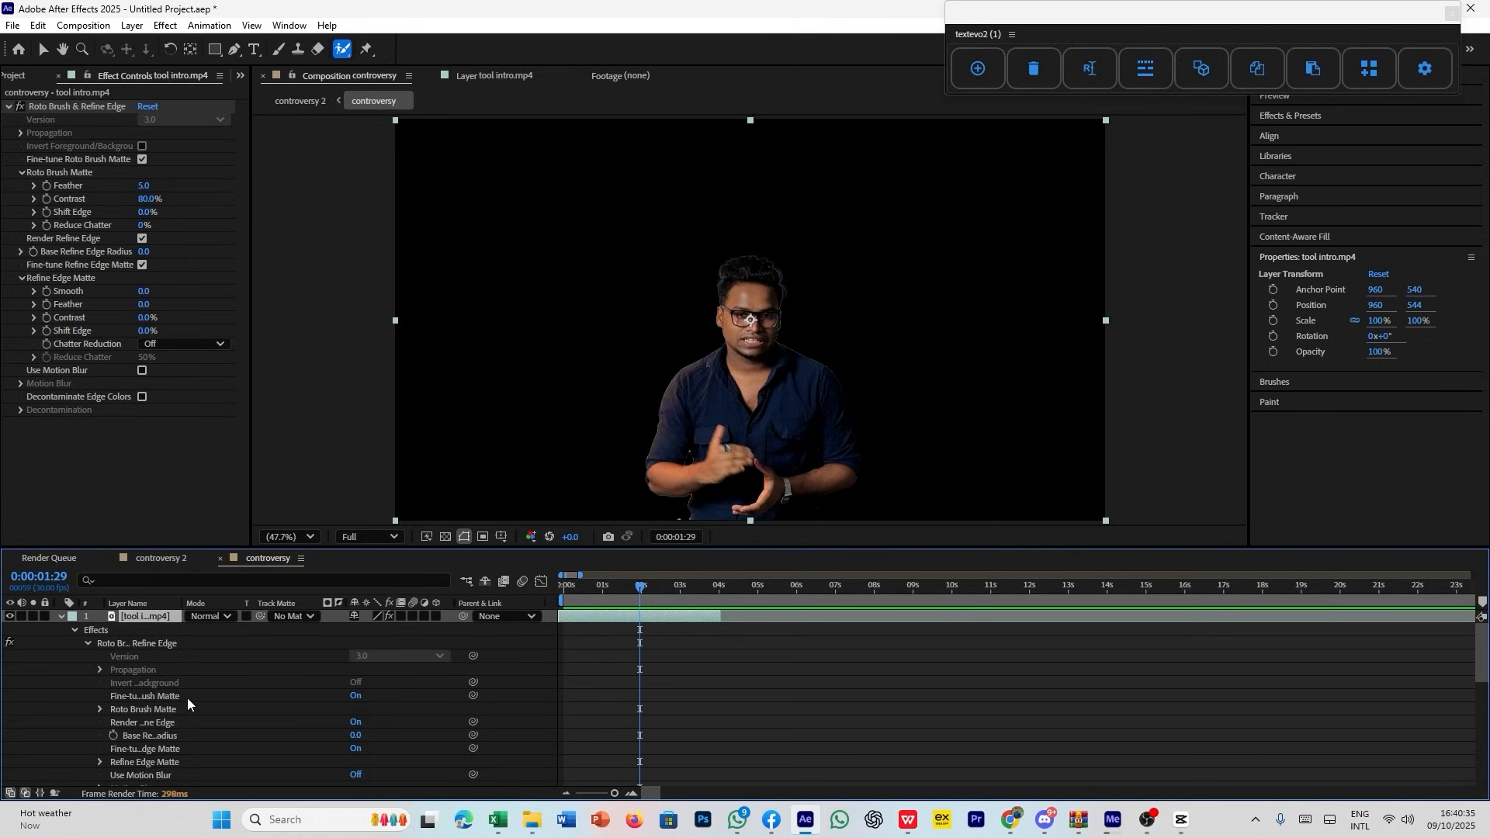
{"action": "scroll", "coordinate": [187, 697], "scroll_direction": "down", "scroll_amount": 5}
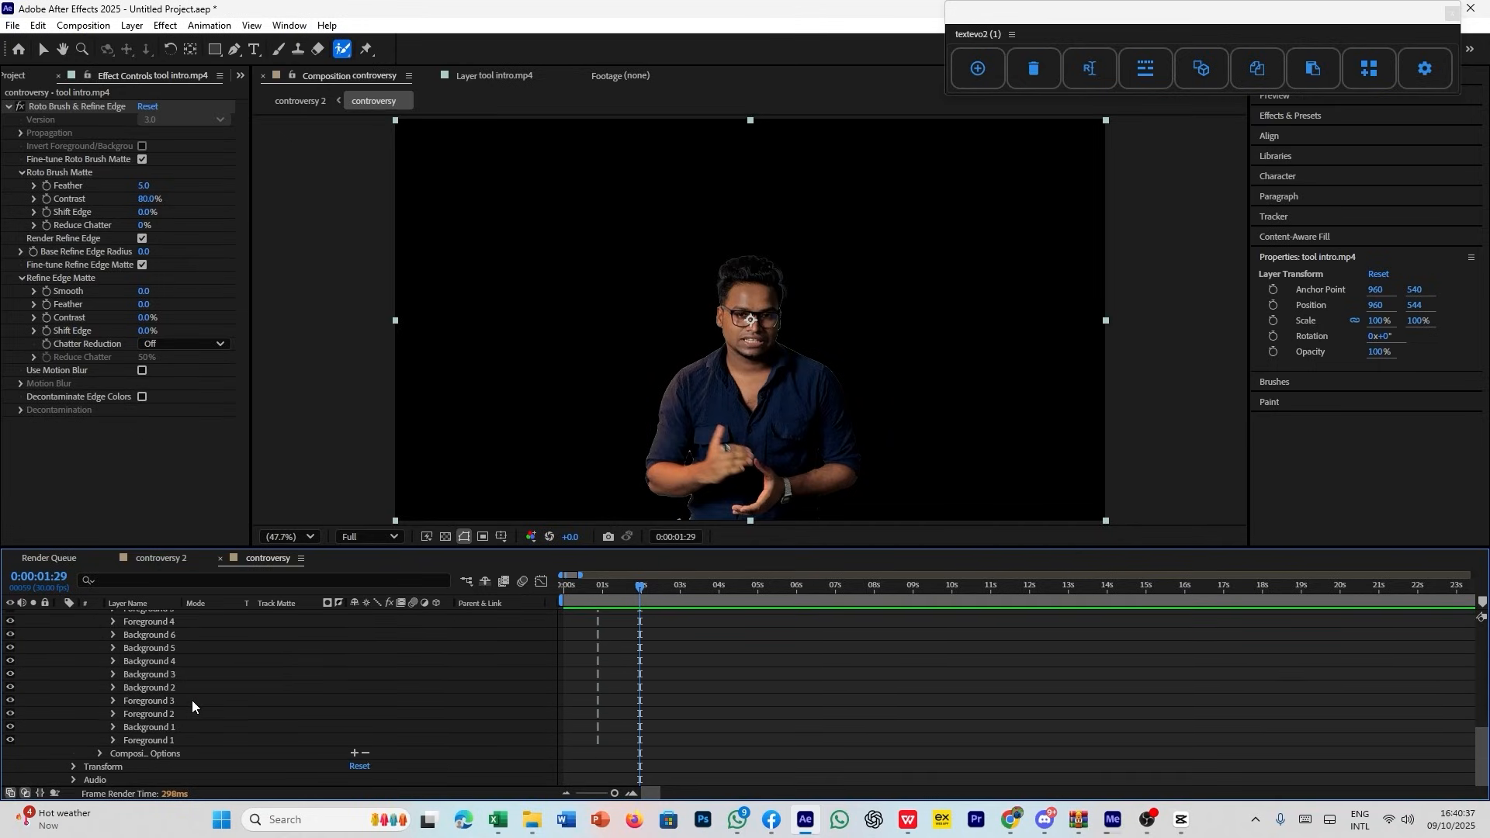
{"action": "scroll", "coordinate": [193, 700], "scroll_direction": "up", "scroll_amount": 5}
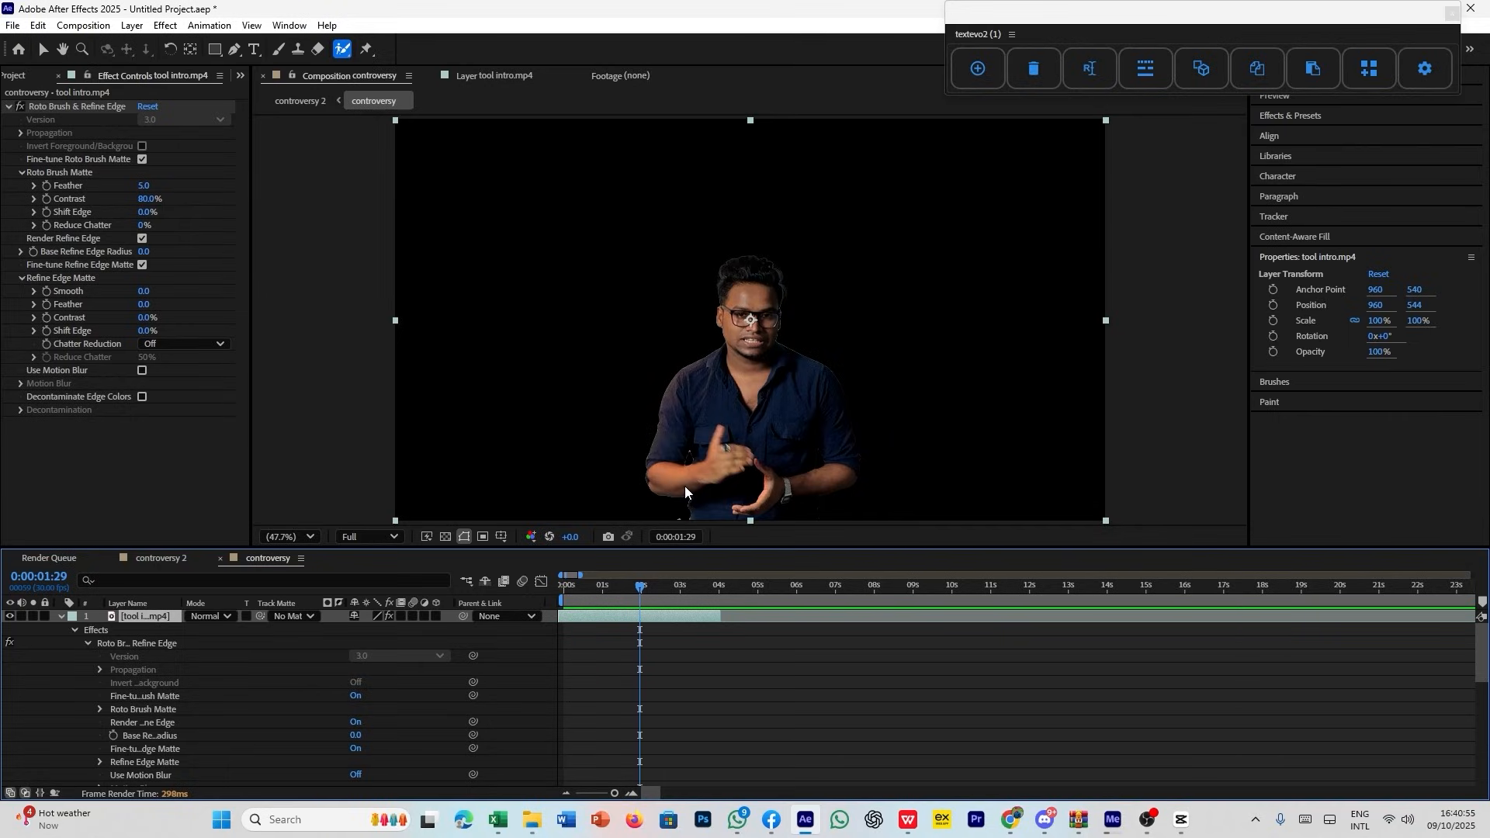
Collapse the tool intro layer's properties and duplicate the layer in the controversy composition.
{"action": "left_click", "coordinate": [60, 616]}
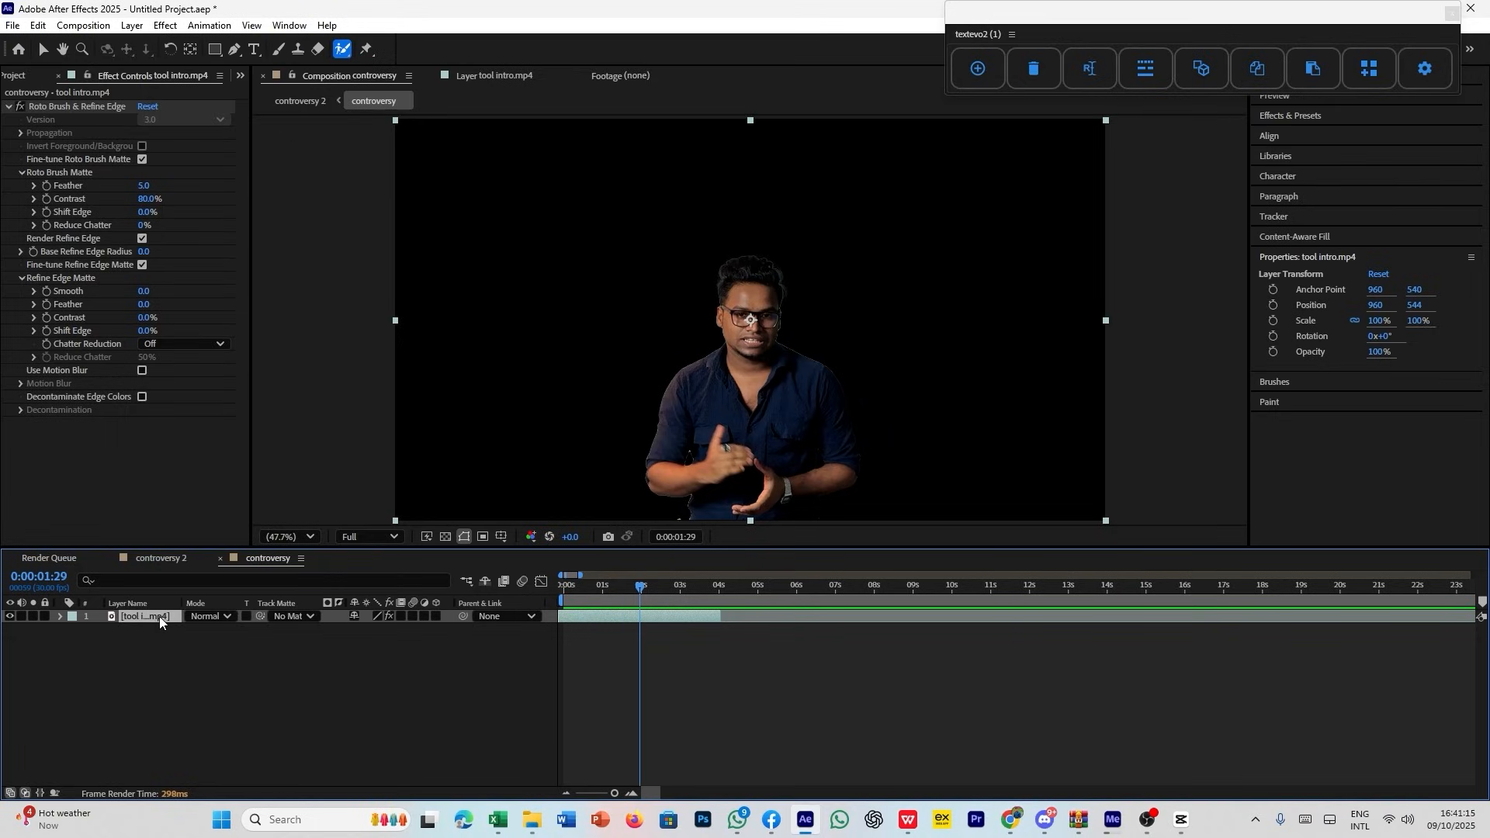
{"action": "key", "text": "ctrl+d"}
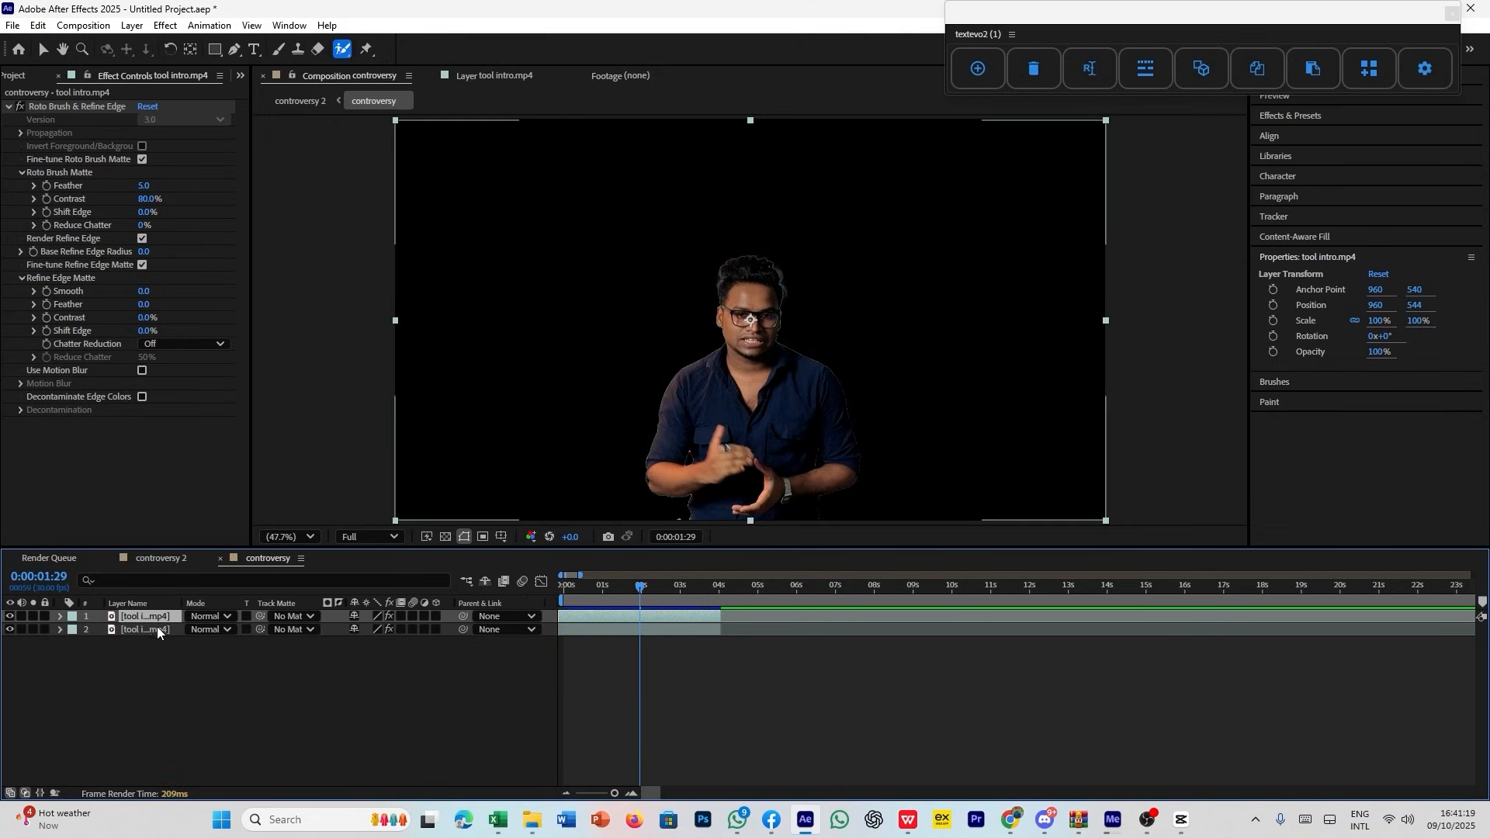
{"action": "left_click", "coordinate": [157, 627]}
{"action": "left_click", "coordinate": [195, 682]}
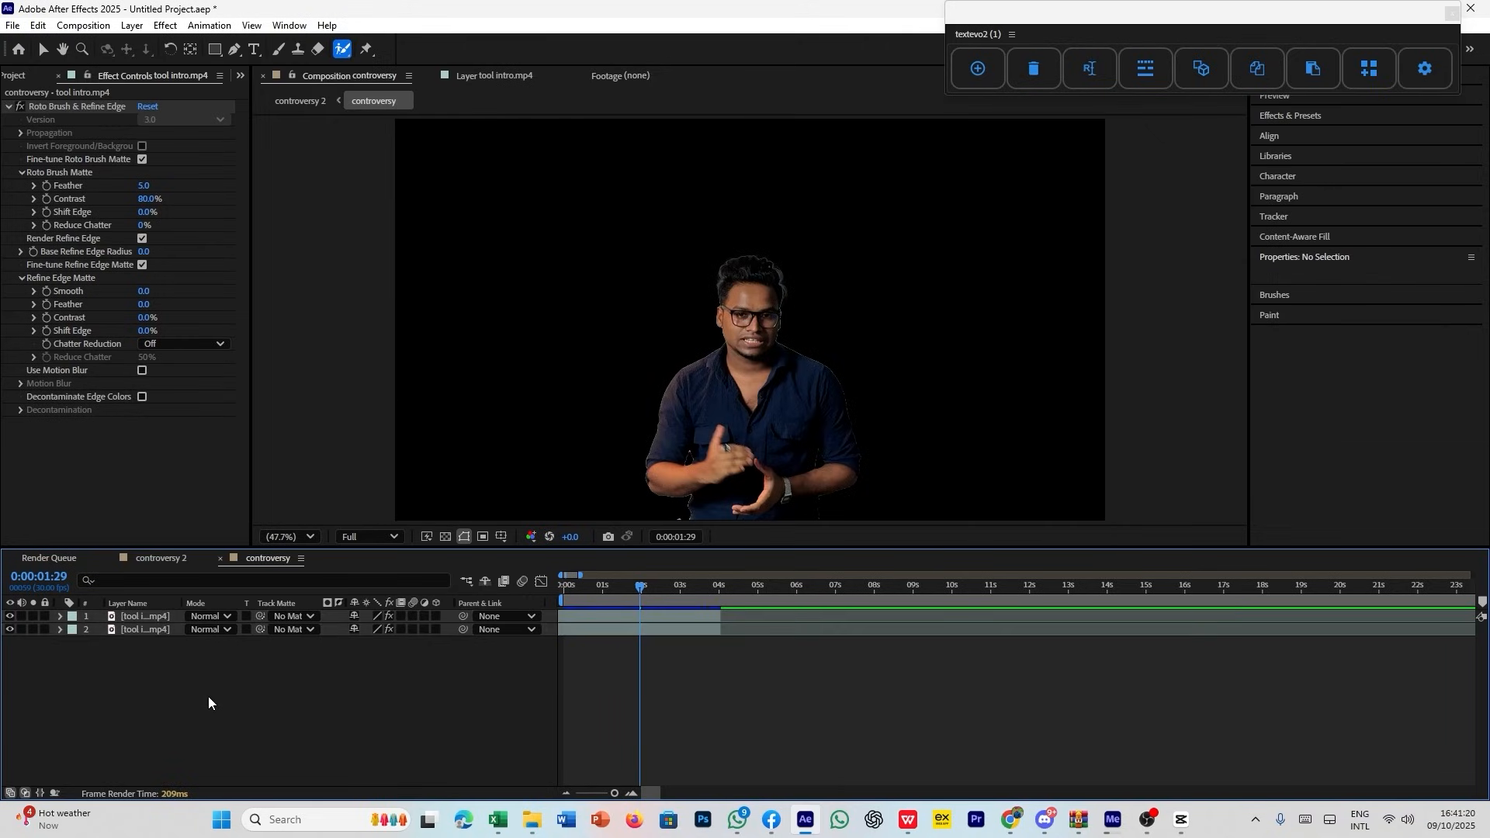
{"action": "left_click", "coordinate": [156, 617]}
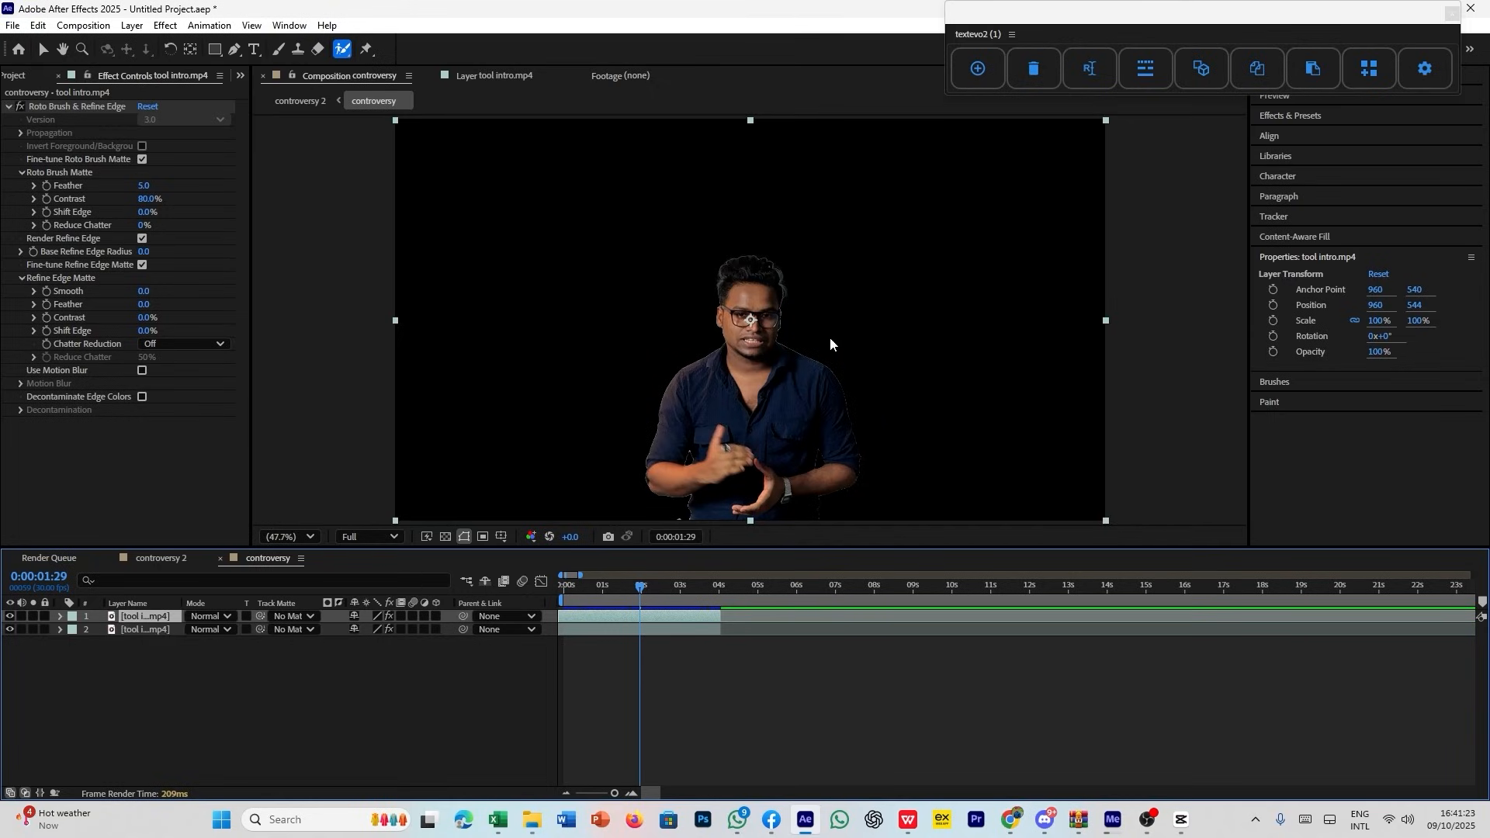
Delete the Roto Brush & Refine Edge effect from the lower tool intro layer to restore its full background.
{"action": "left_click", "coordinate": [147, 630]}
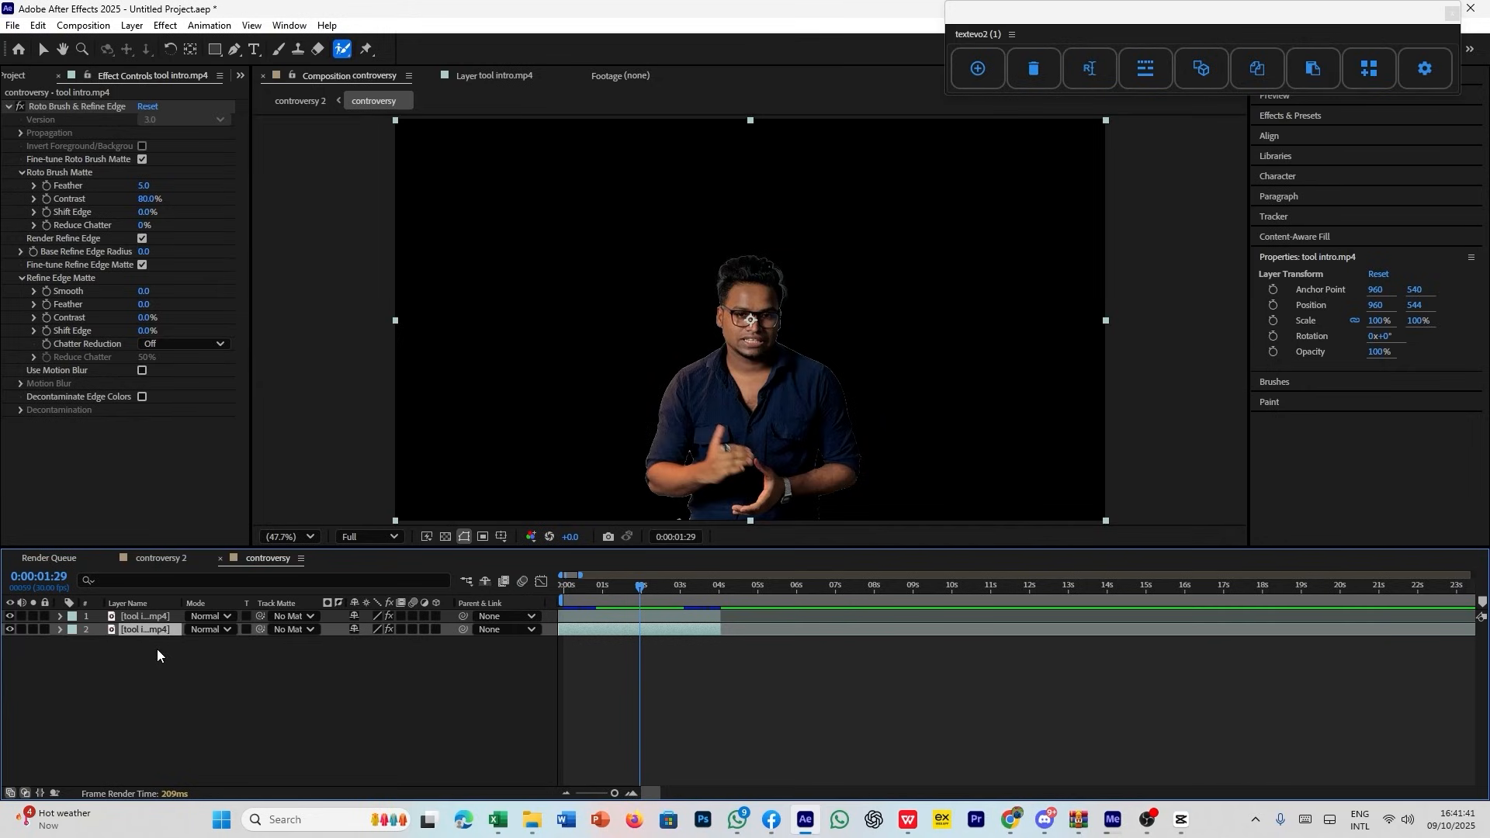
{"action": "left_click", "coordinate": [81, 109]}
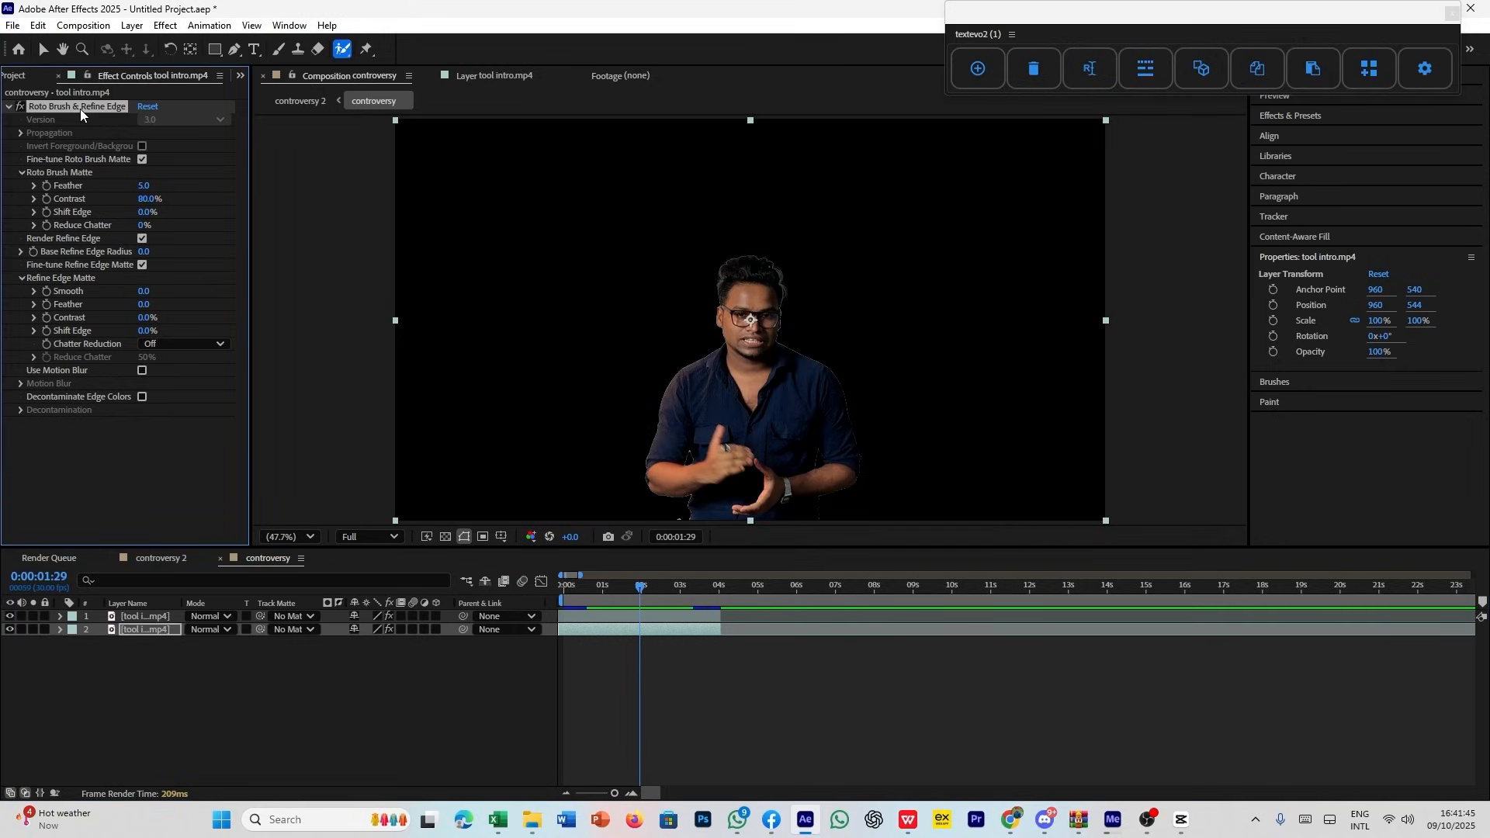
{"action": "key", "text": "Delete"}
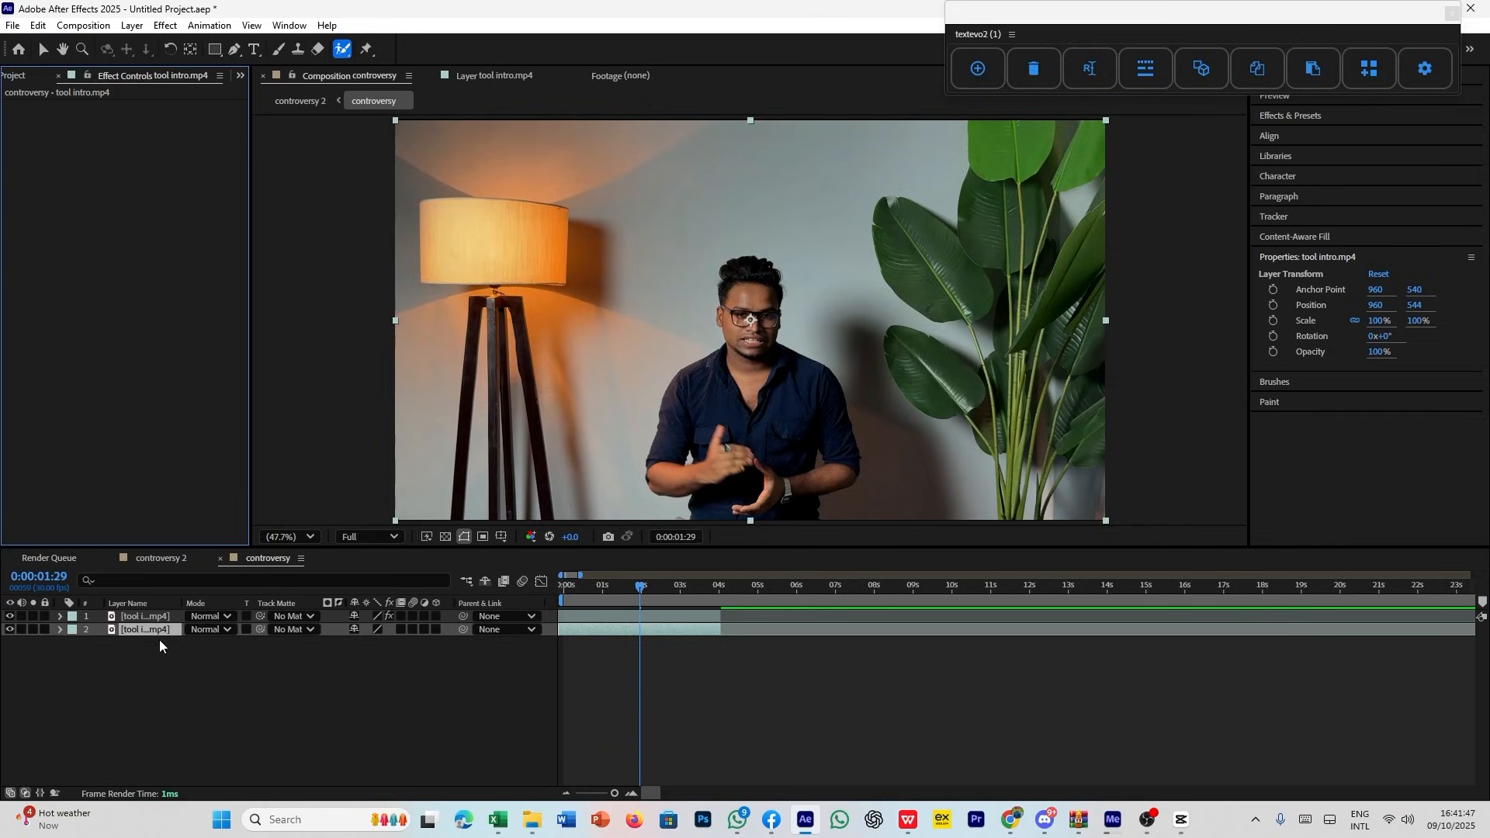
{"action": "left_click", "coordinate": [150, 664]}
{"action": "left_click", "coordinate": [153, 629]}
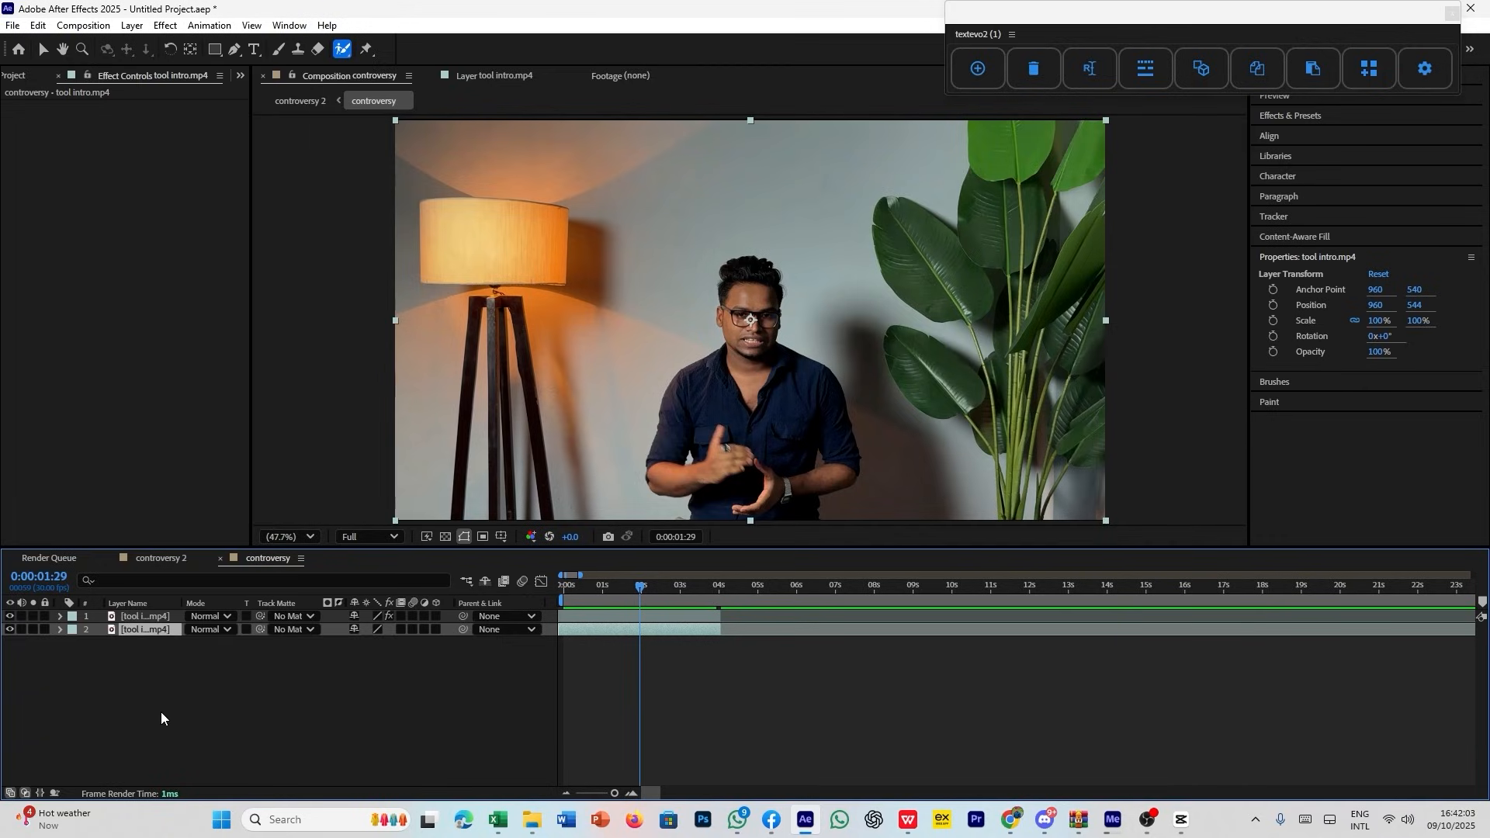
{"action": "left_click", "coordinate": [151, 679]}
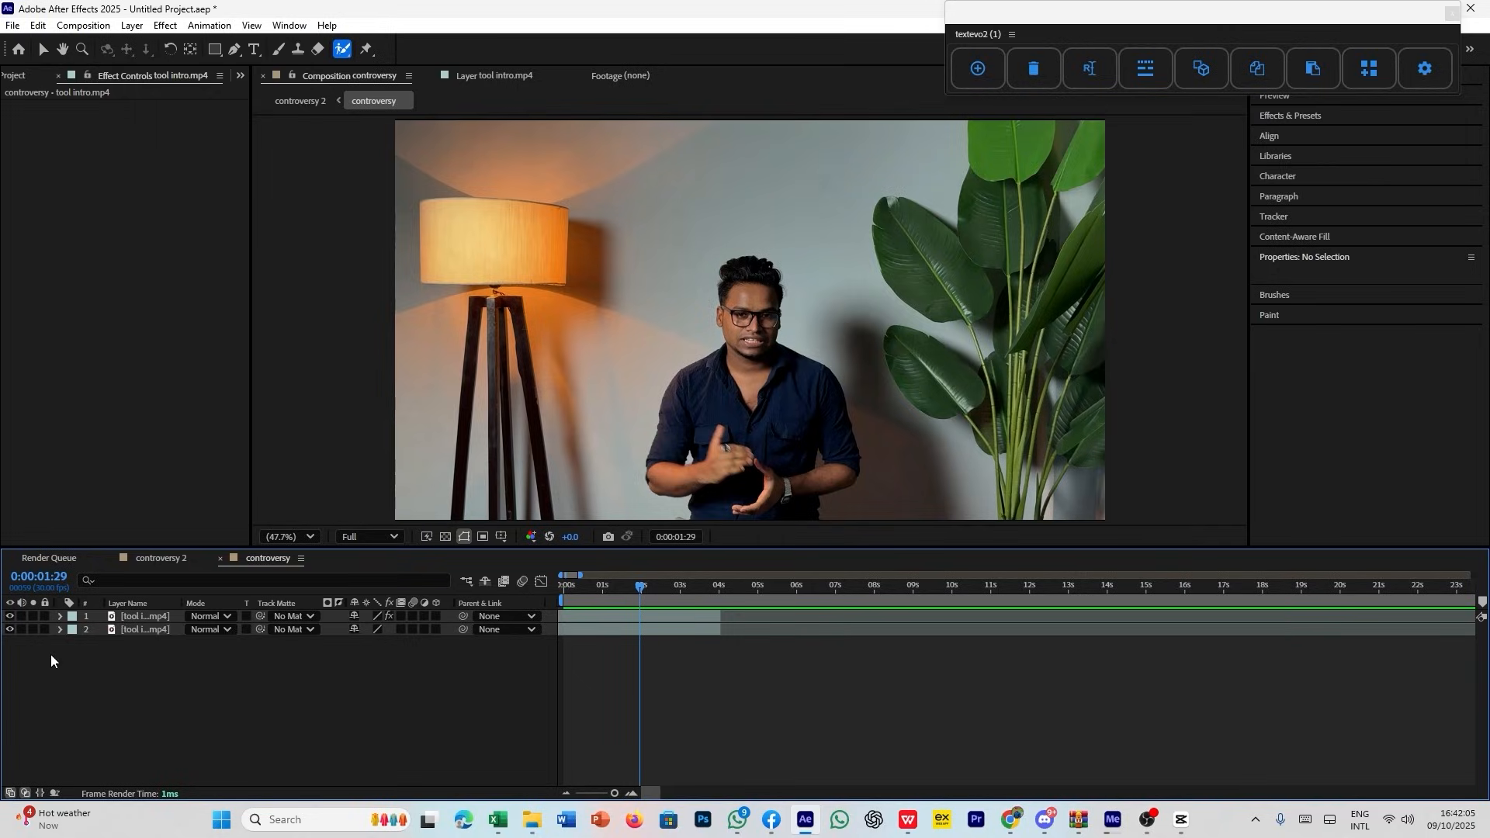
Toggle the visibility of the lower and upper tool intro layers to compare the background with the cutout.
{"action": "left_click", "coordinate": [10, 630]}
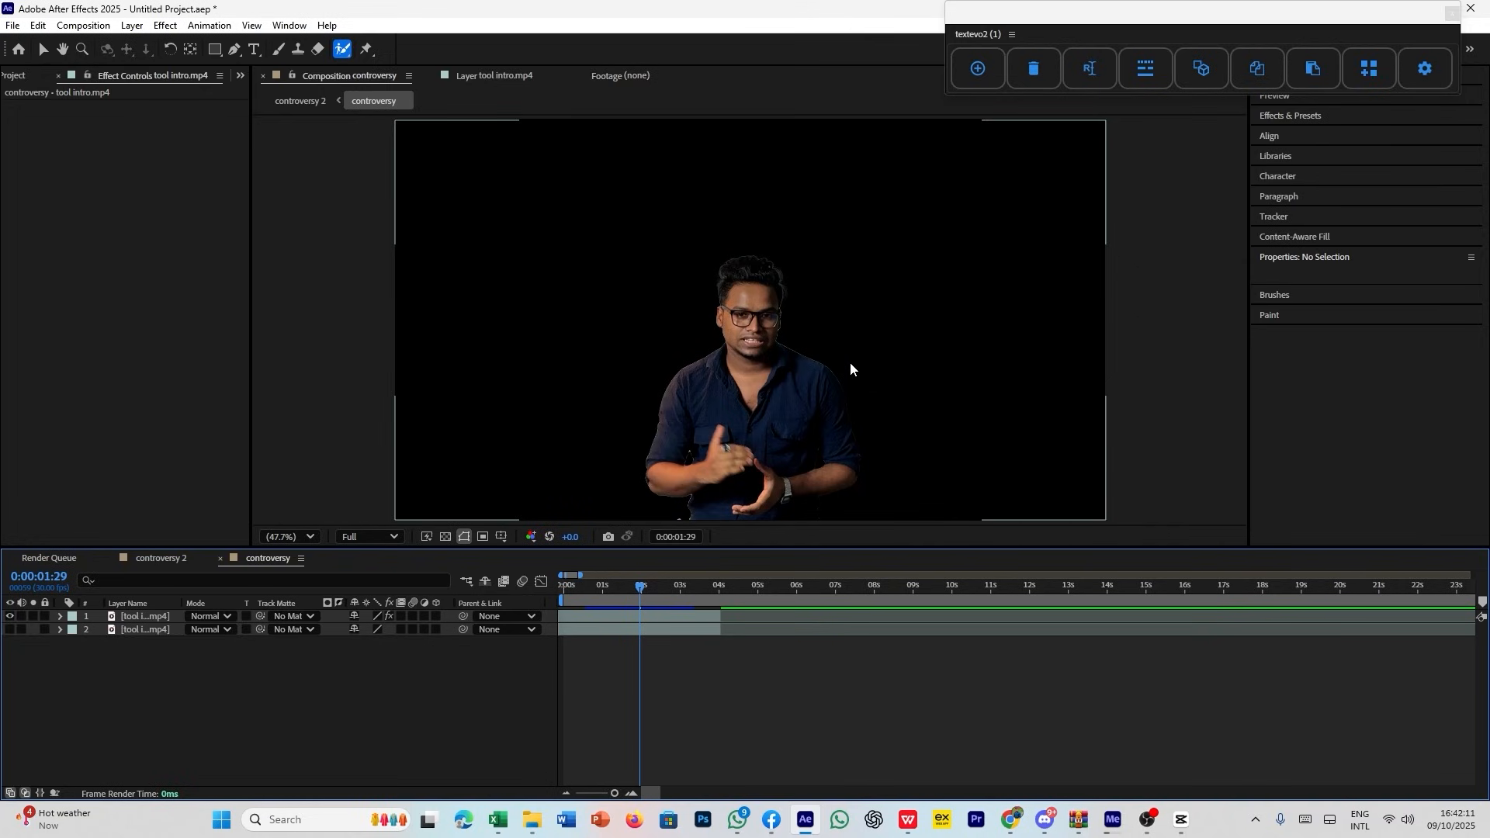
{"action": "left_click", "coordinate": [10, 629]}
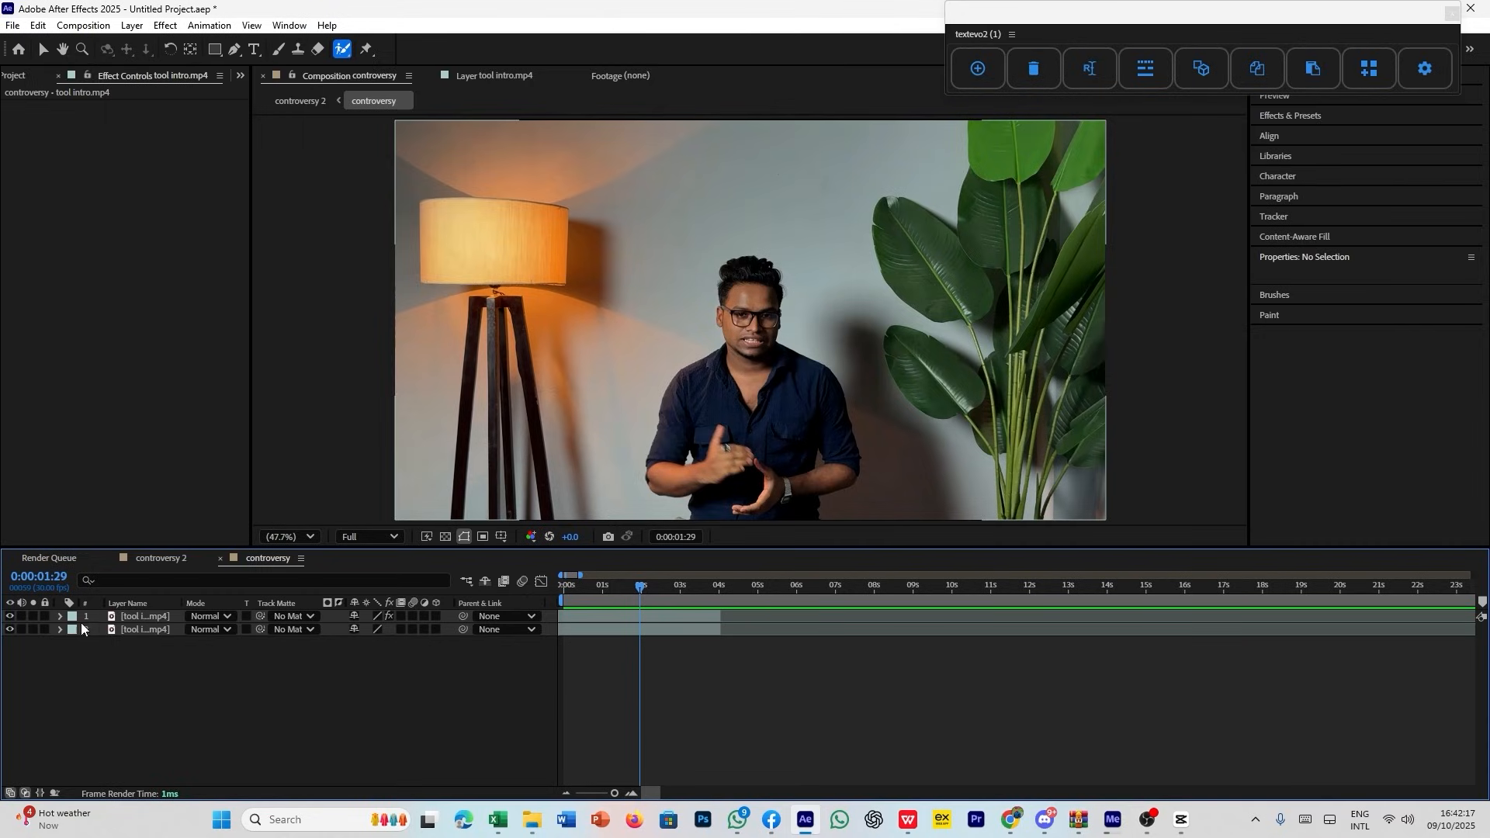
{"action": "left_click", "coordinate": [10, 616]}
{"action": "left_click", "coordinate": [10, 616]}
Try shifting the upper cutout layer sideways to an X position of about 1191, then undo the shift.
{"action": "left_click", "coordinate": [146, 616]}
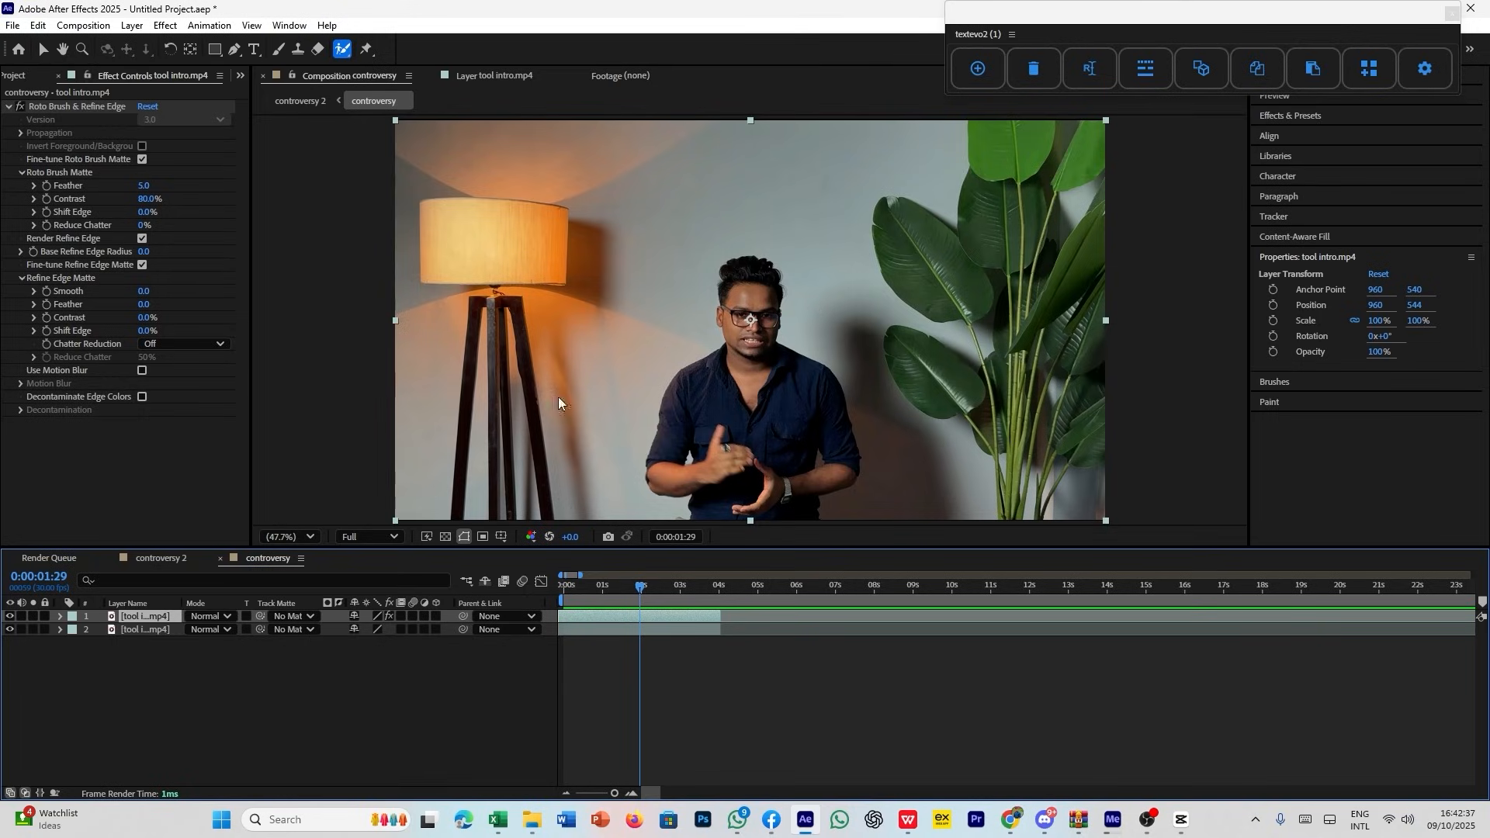
{"action": "left_click", "coordinate": [148, 654]}
{"action": "left_click", "coordinate": [140, 620]}
{"action": "left_click", "coordinate": [753, 444]}
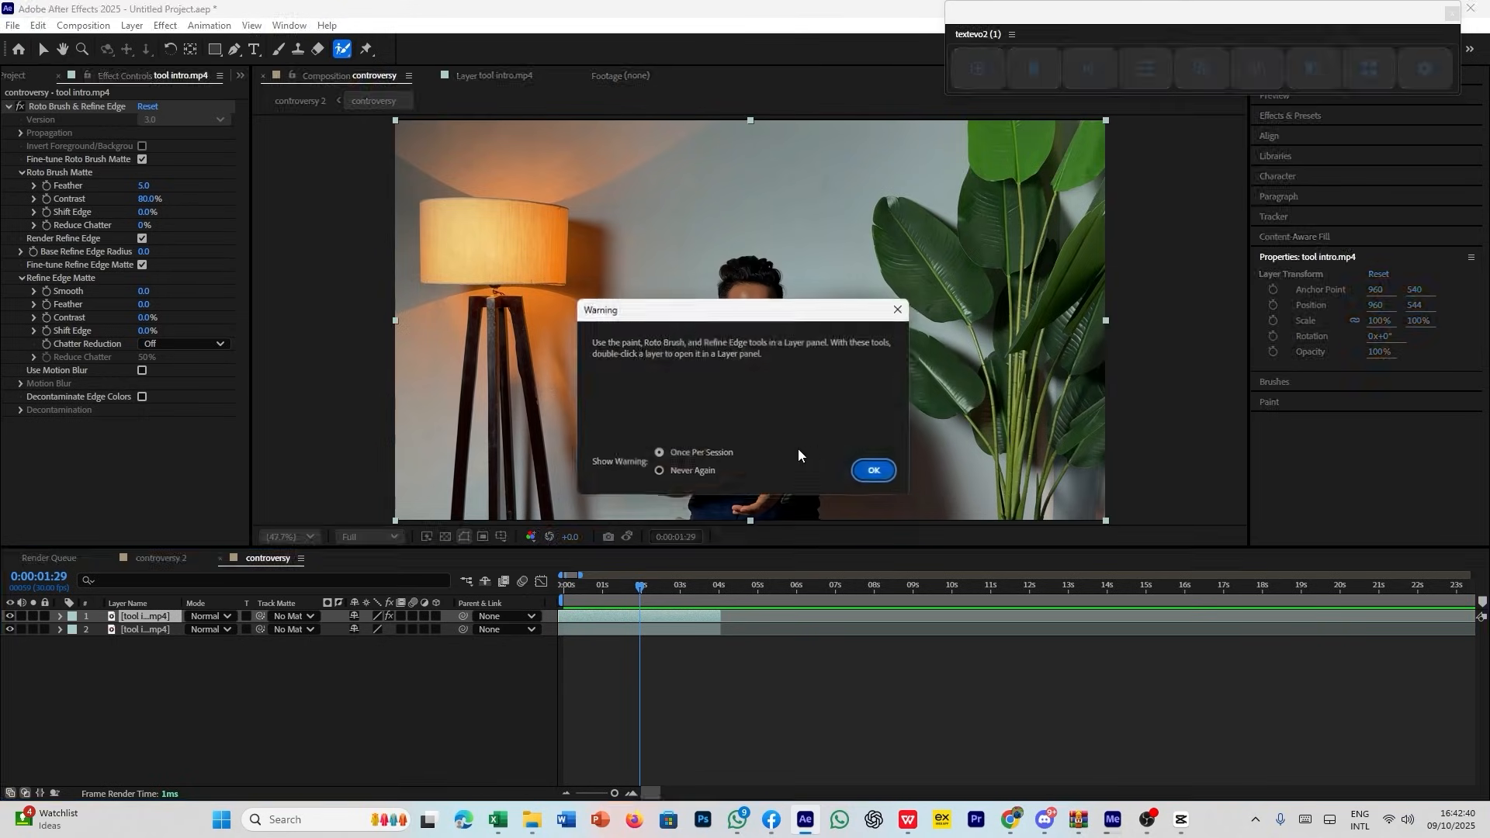
{"action": "left_click", "coordinate": [880, 474]}
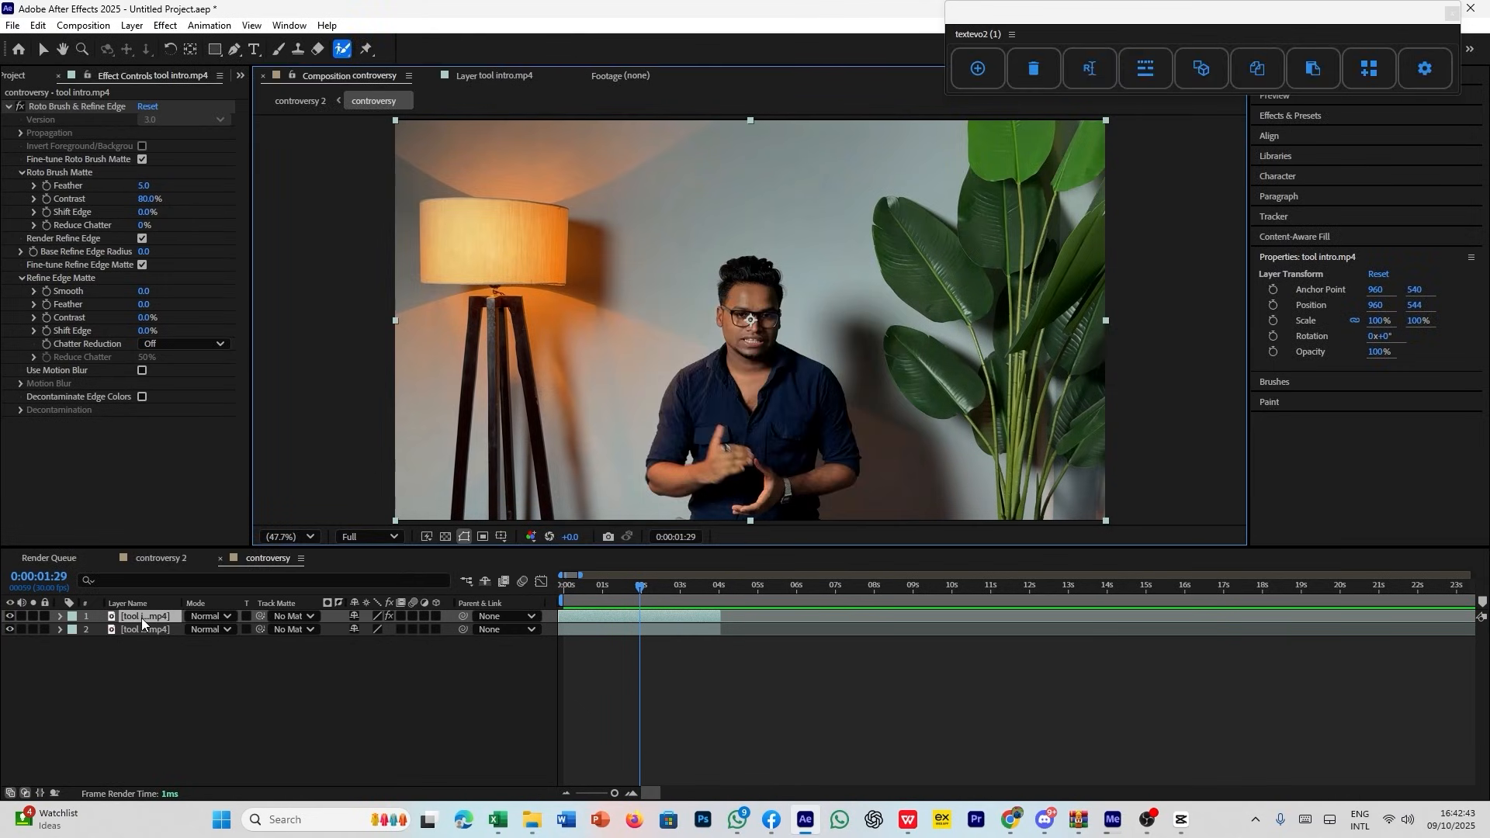
{"action": "key", "text": "p"}
{"action": "left_click_drag", "start_coordinate": [369, 629], "coordinate": [725, 436]}
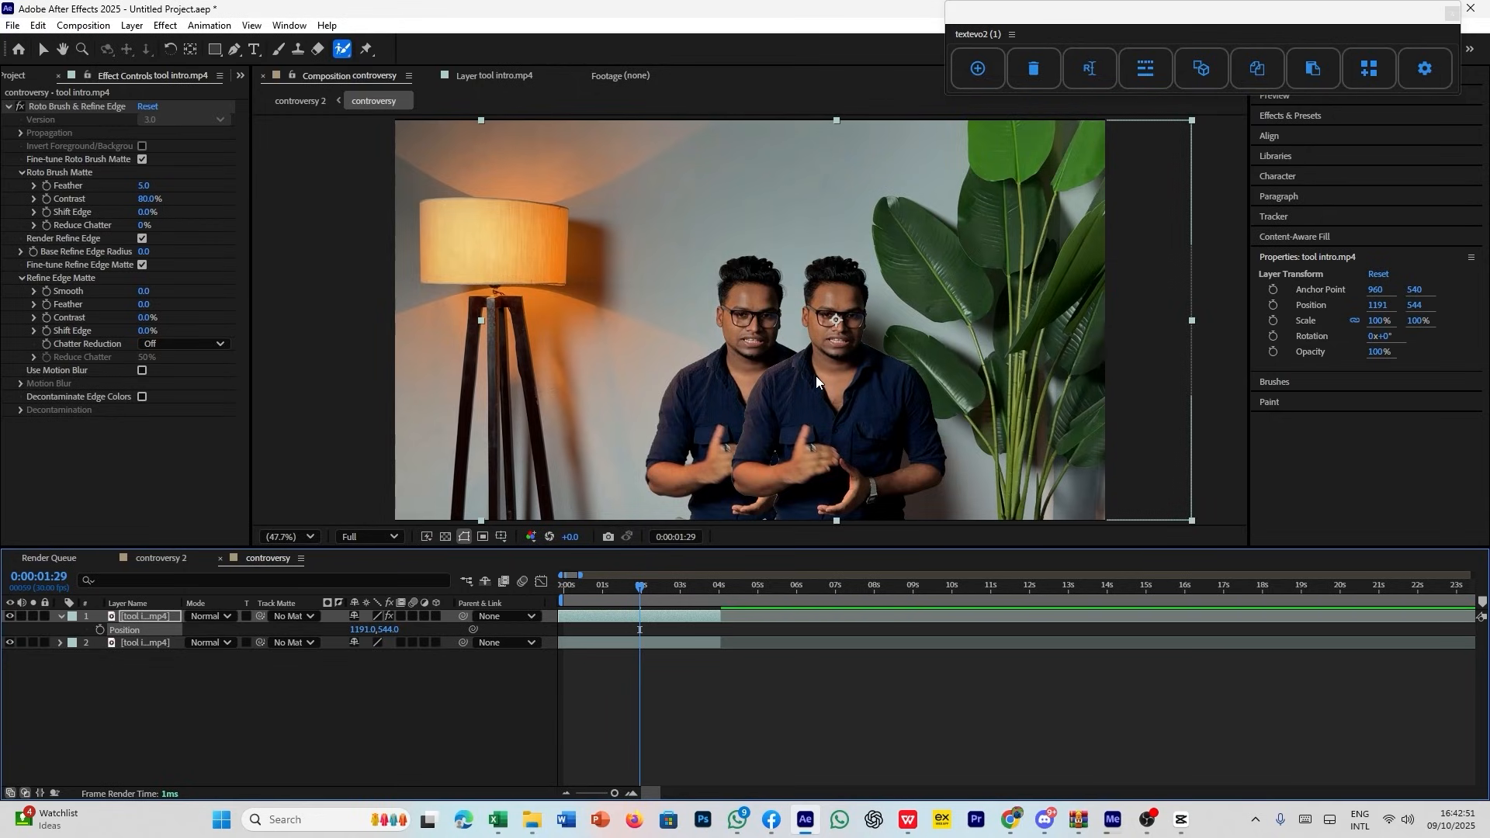
{"action": "key", "text": "ctrl+z"}
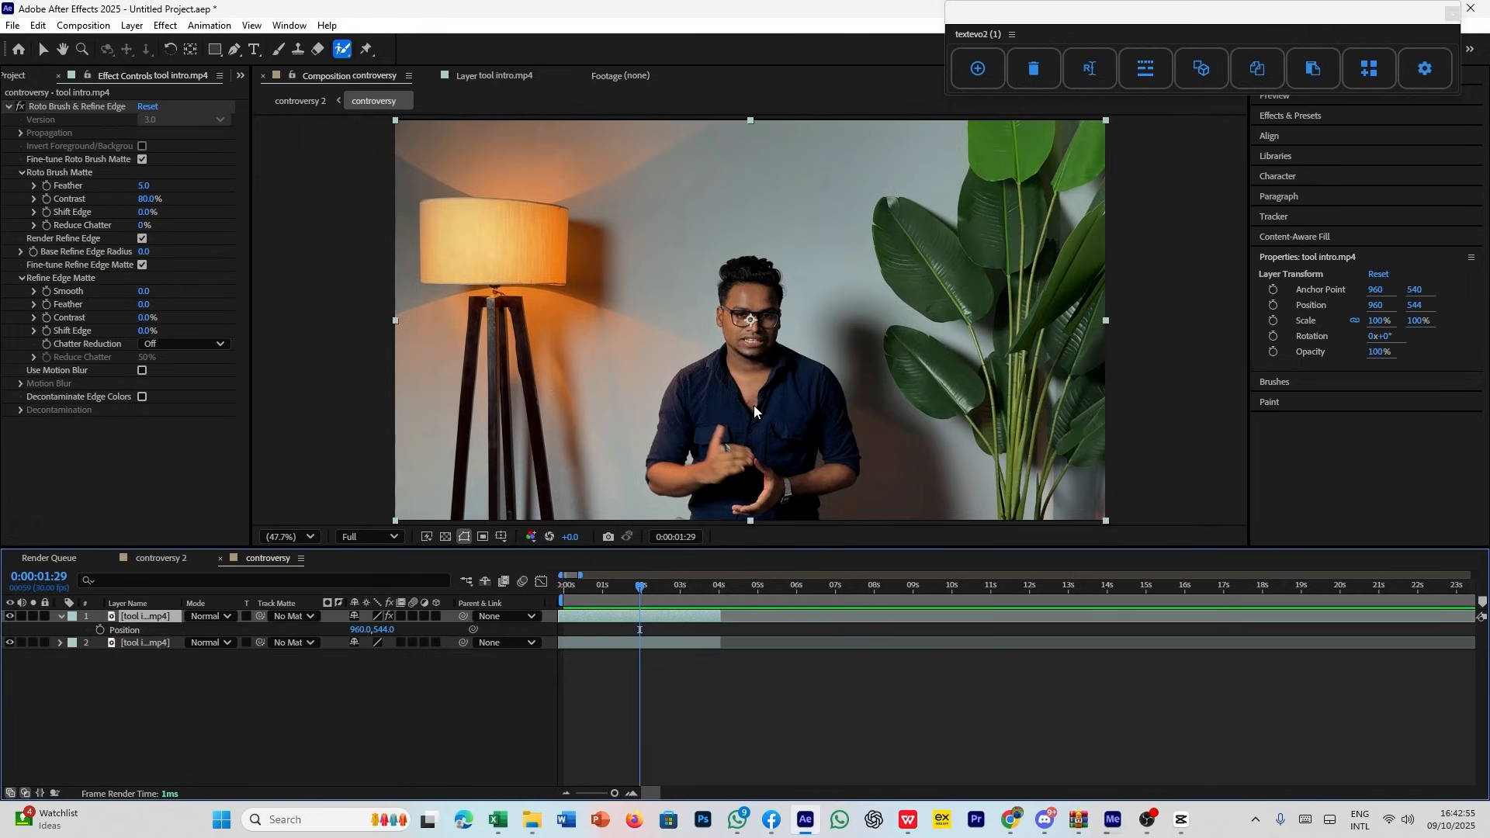
{"action": "left_click", "coordinate": [706, 692]}
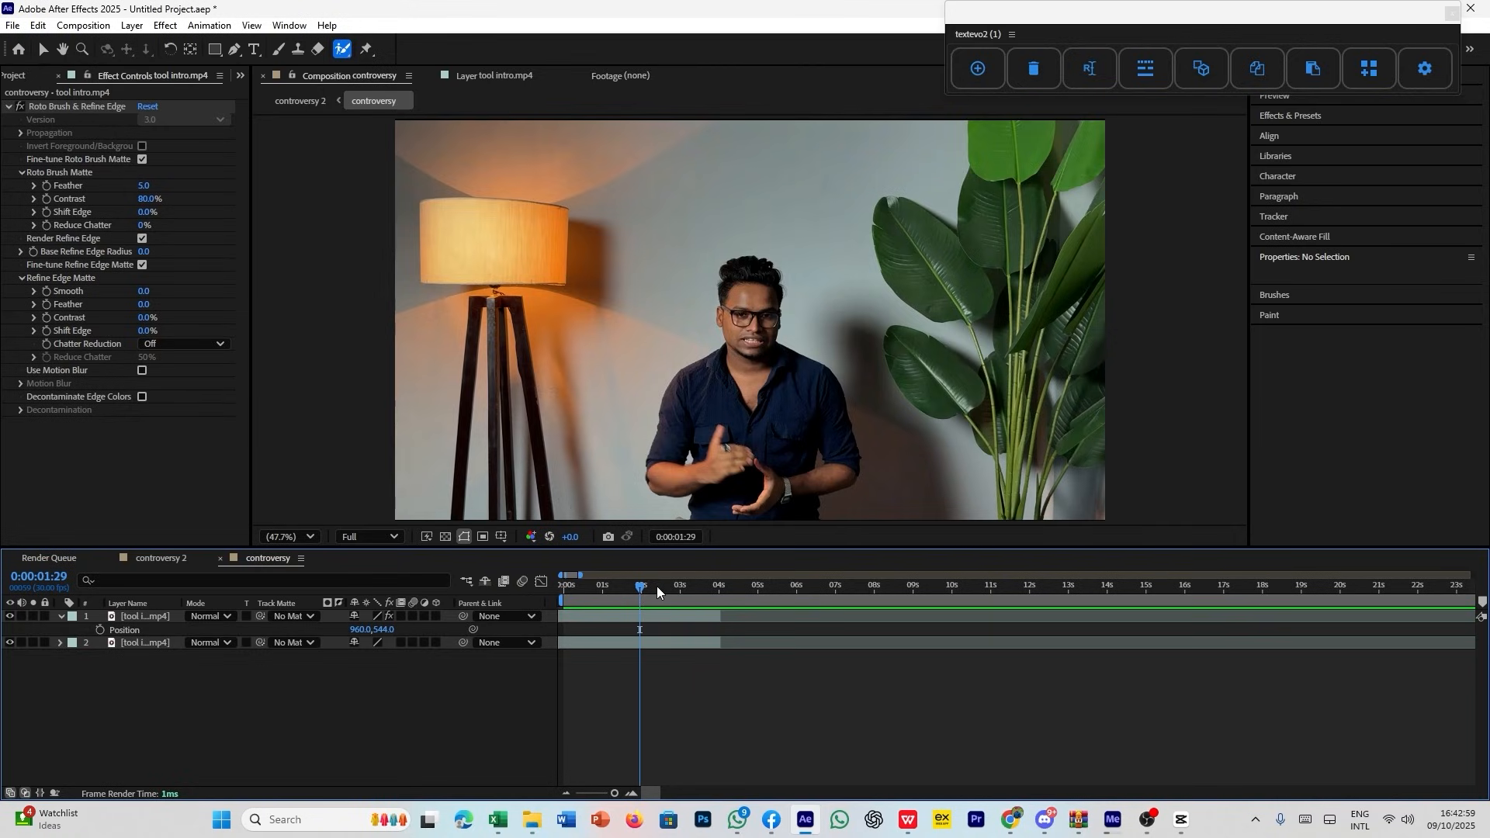
Preview the stacked cutout and background layers from 0:00:00:00 and stop at 0:00:03:13.
{"action": "left_click_drag", "start_coordinate": [654, 587], "coordinate": [556, 605]}
{"action": "key", "text": "space"}
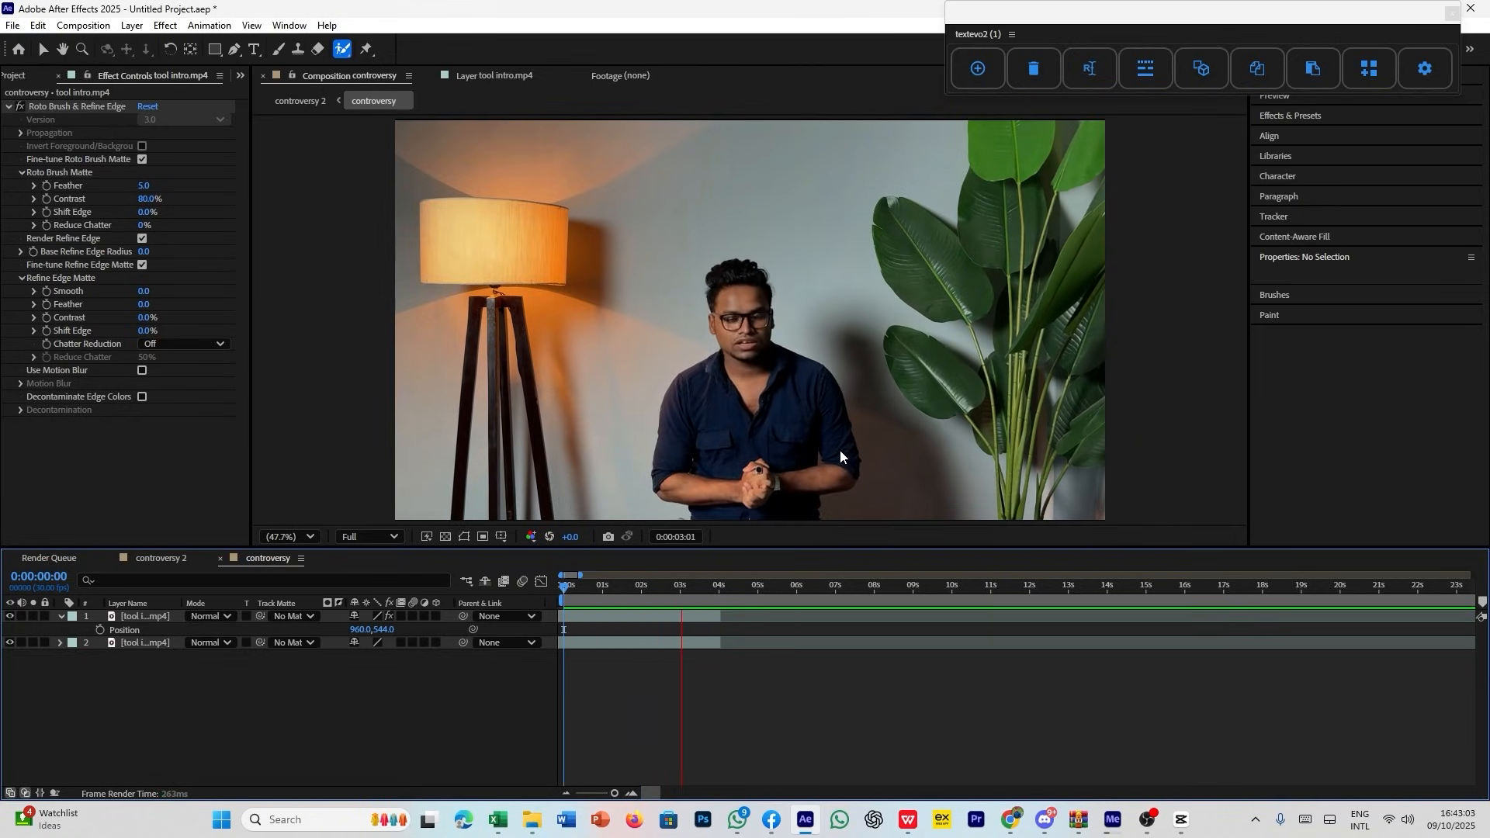
{"action": "key", "text": "space"}
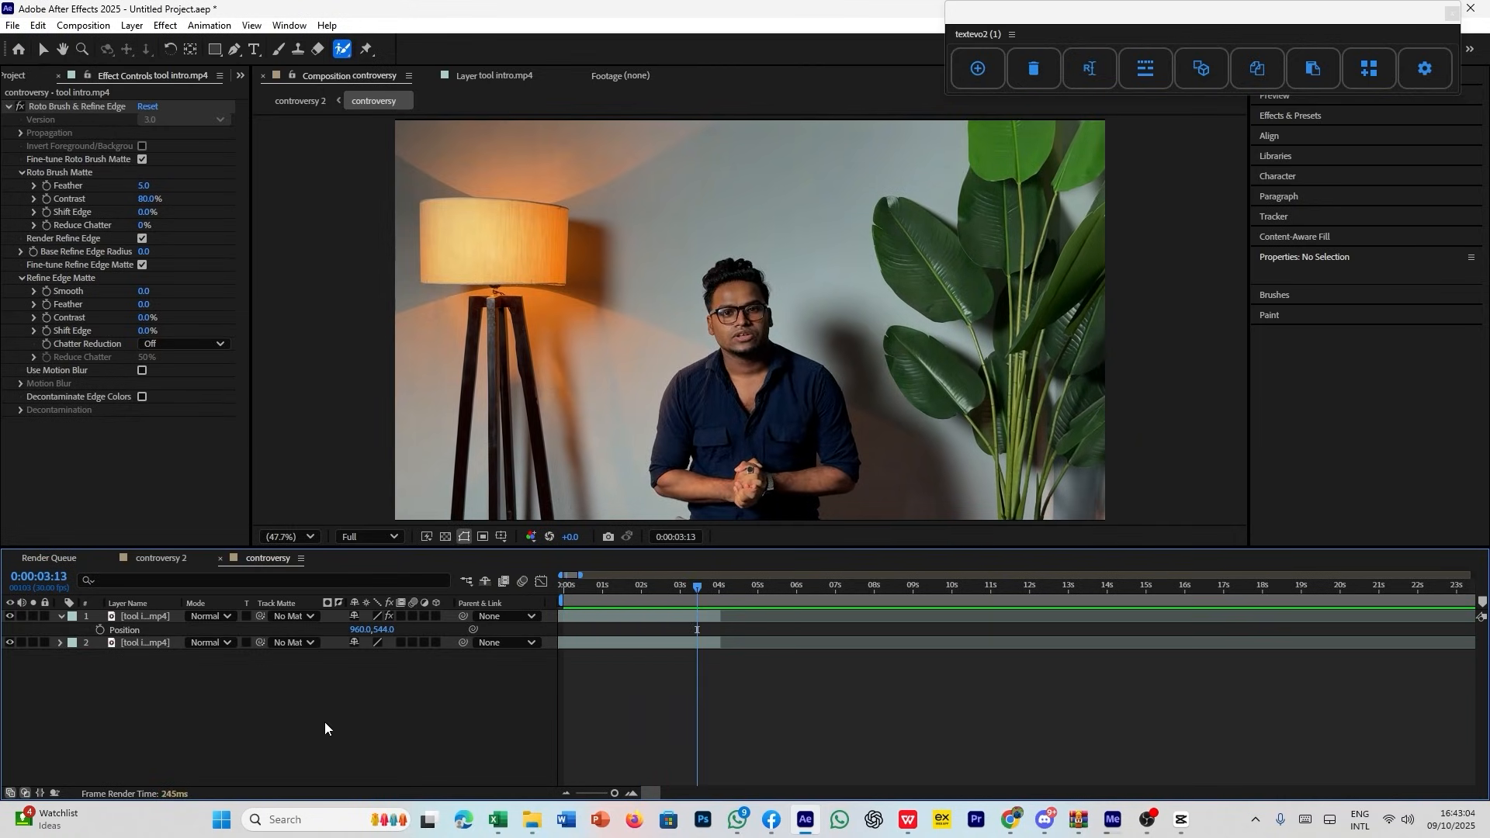
Add a text layer reading "after effct" on the wall above the man's head.
{"action": "left_click", "coordinate": [254, 48]}
{"action": "left_click", "coordinate": [633, 233]}
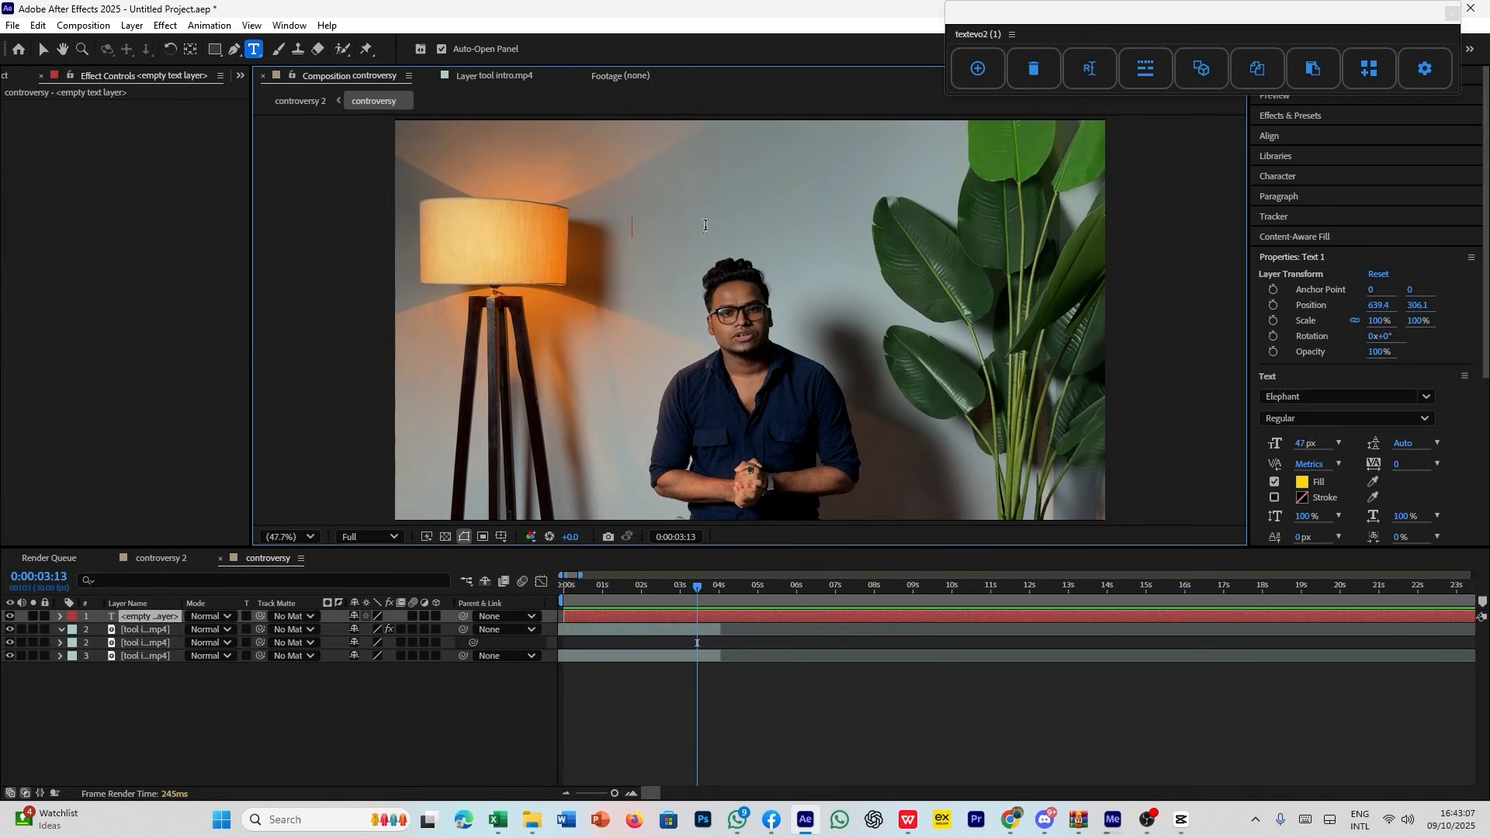
{"action": "type", "text": "after eff"}
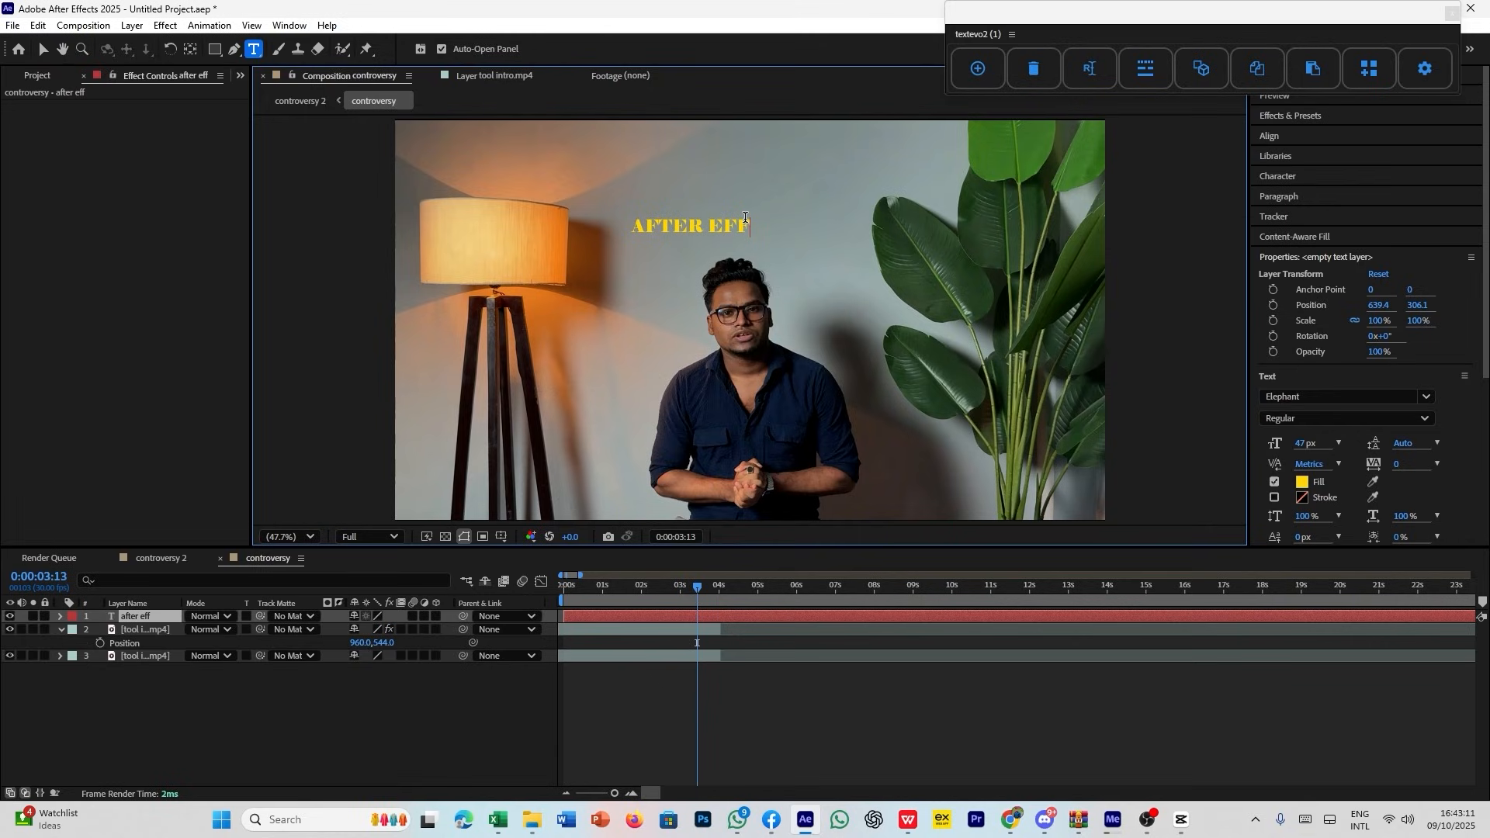
{"action": "type", "text": "ct"}
{"action": "left_click", "coordinate": [44, 53]}
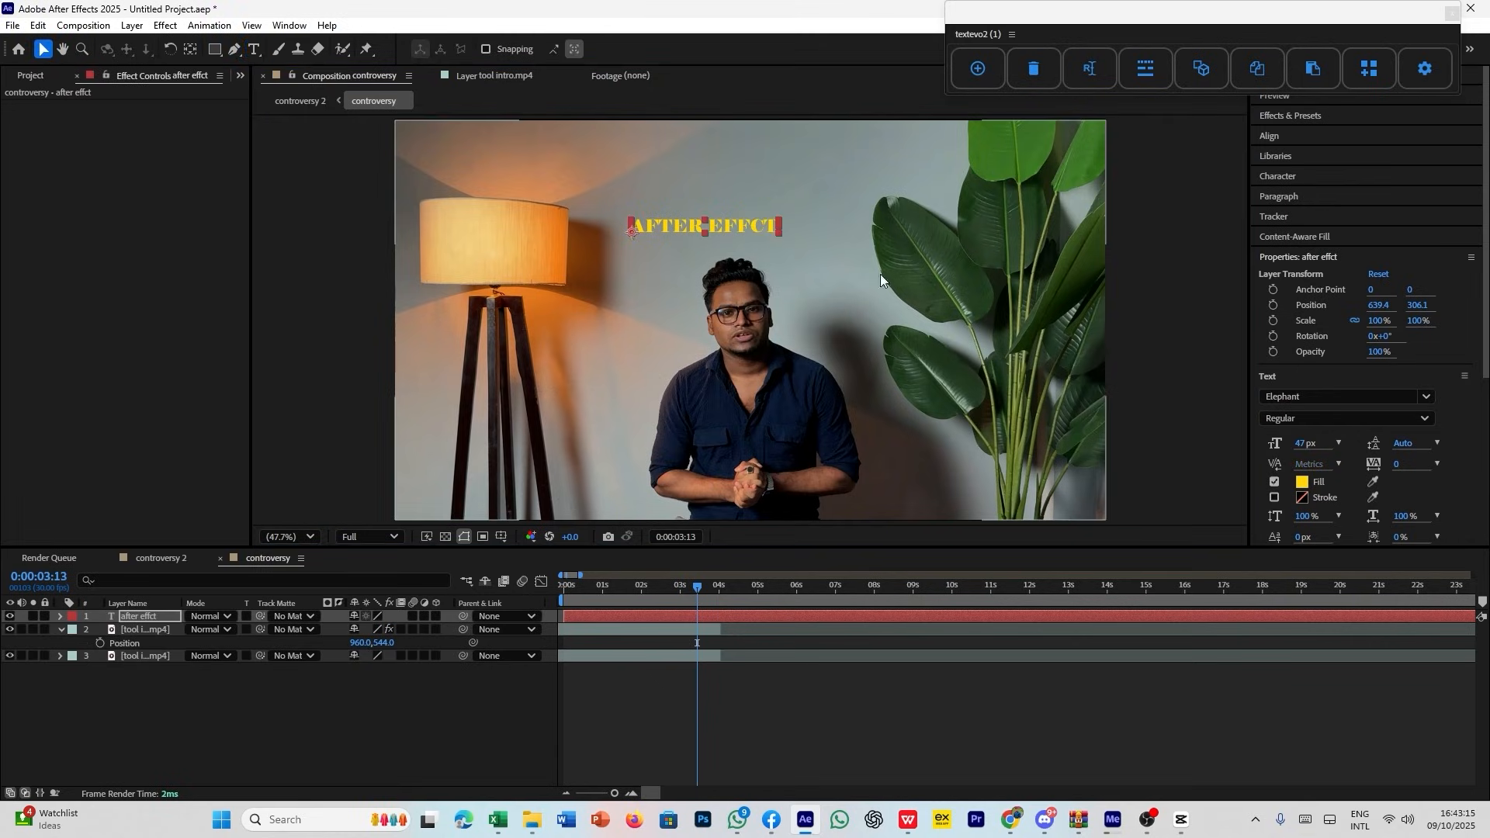
Centre the text layer's anchor point and scale the text to 302%.
{"action": "double_click", "coordinate": [190, 51]}
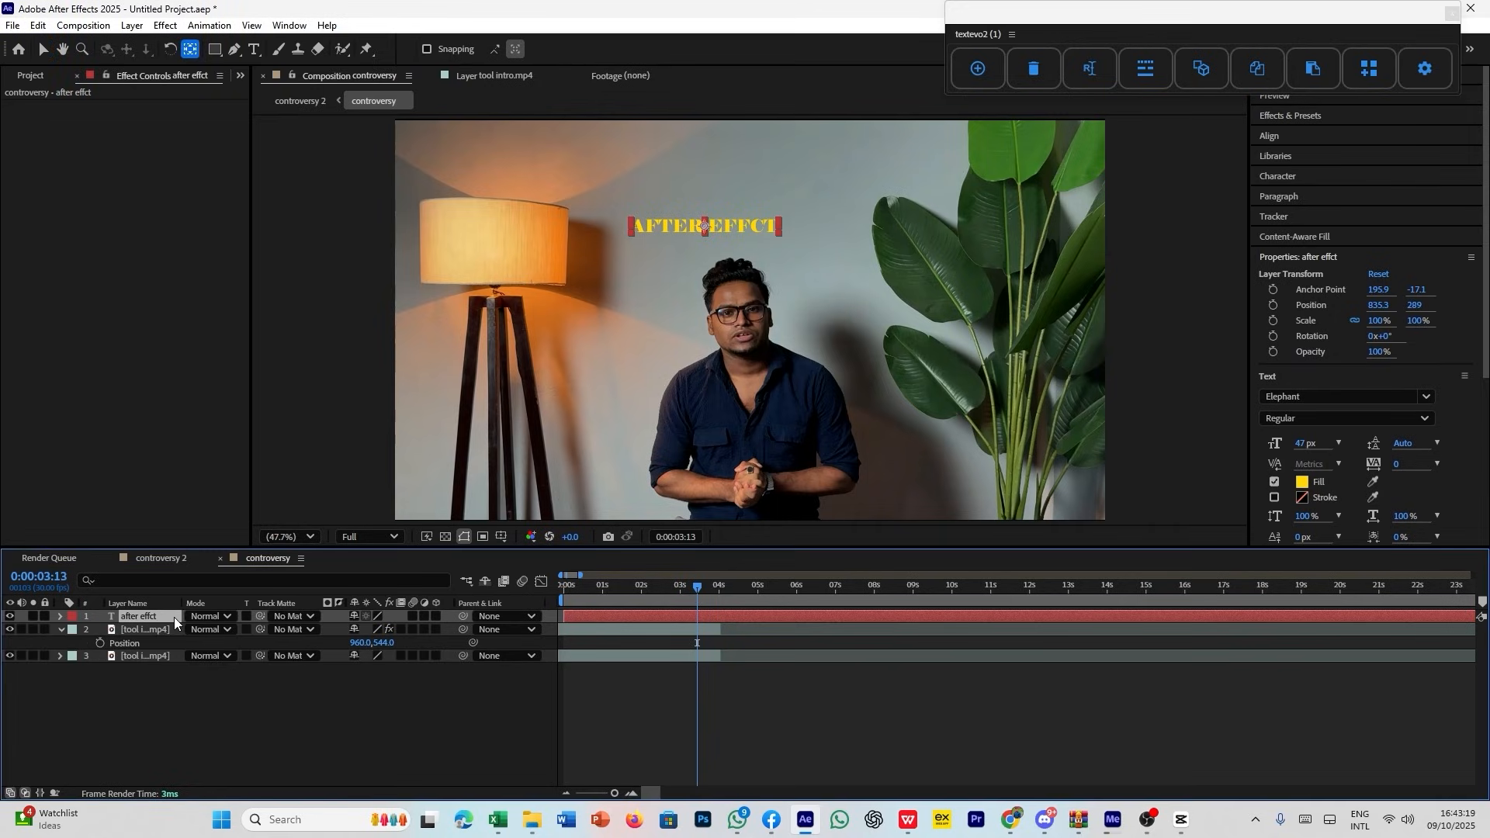
{"action": "key", "text": "s"}
{"action": "left_click_drag", "start_coordinate": [381, 630], "coordinate": [553, 650]}
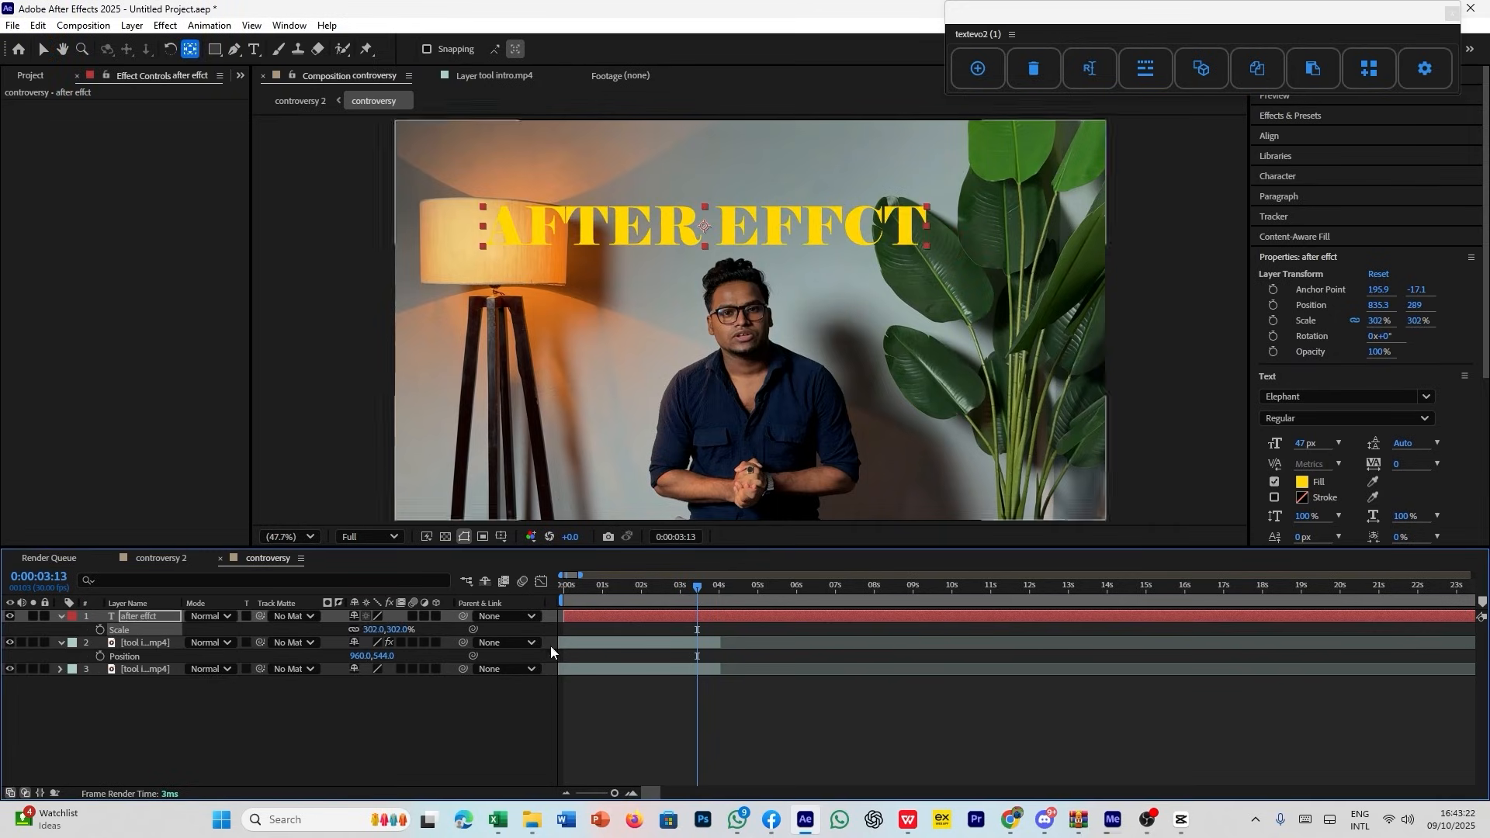
Change the text fill to cyan 00D8FF and move the text over the man's hair, at about 953, 371.
{"action": "left_click", "coordinate": [1302, 482]}
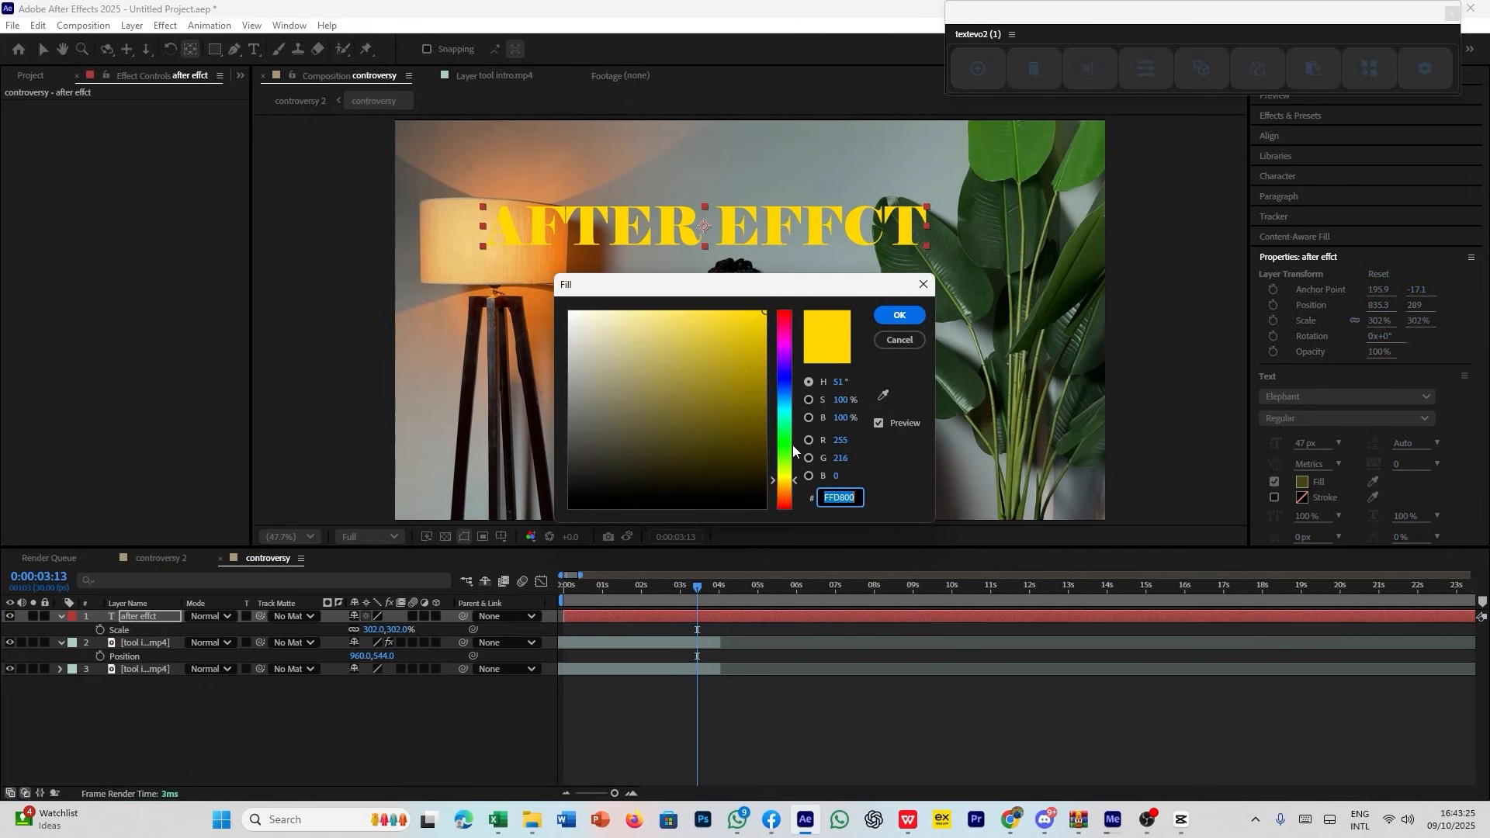
{"action": "left_click_drag", "start_coordinate": [793, 449], "coordinate": [801, 404]}
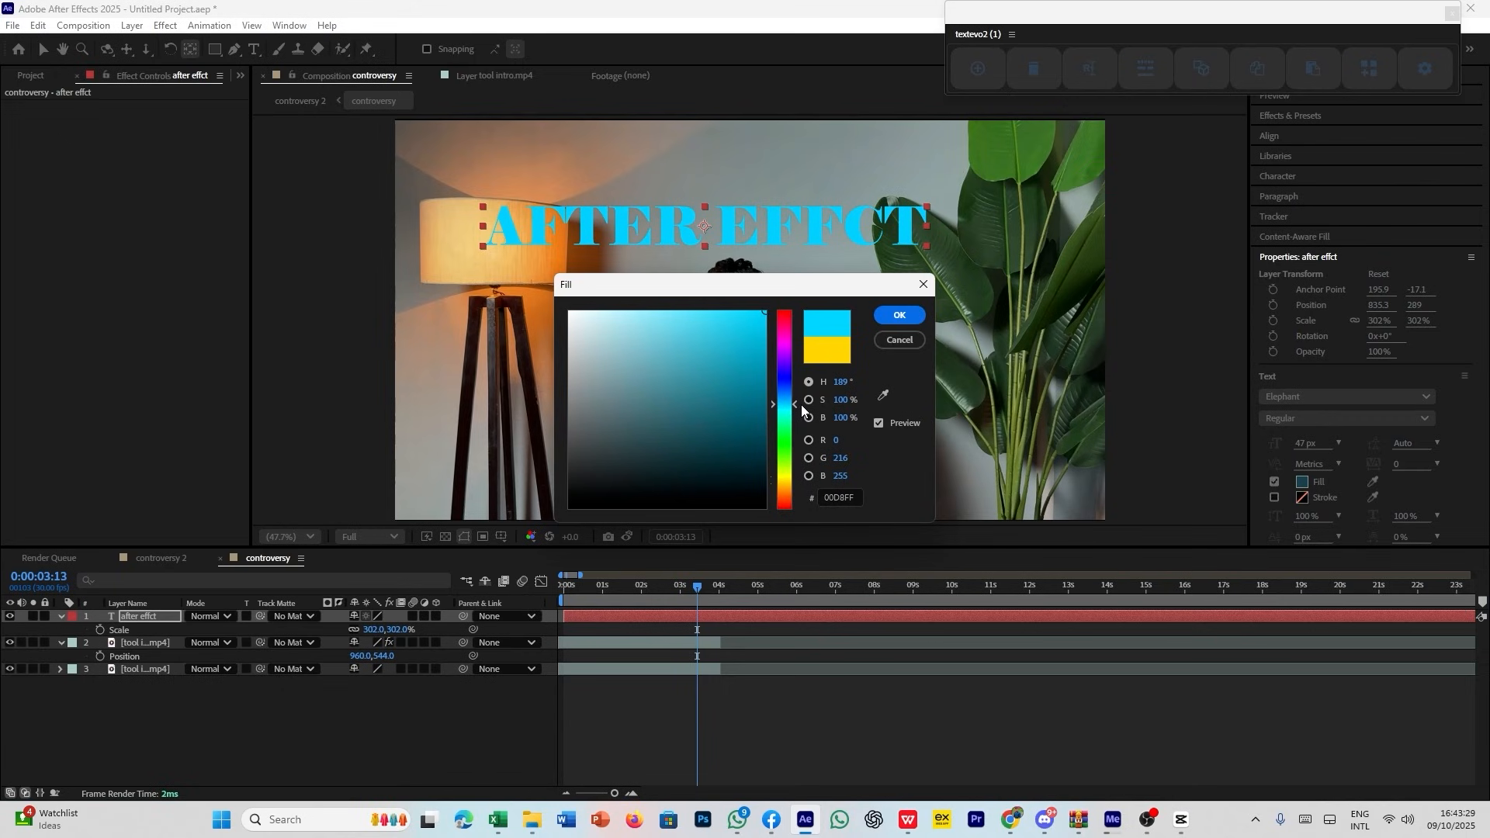
{"action": "left_click", "coordinate": [901, 316]}
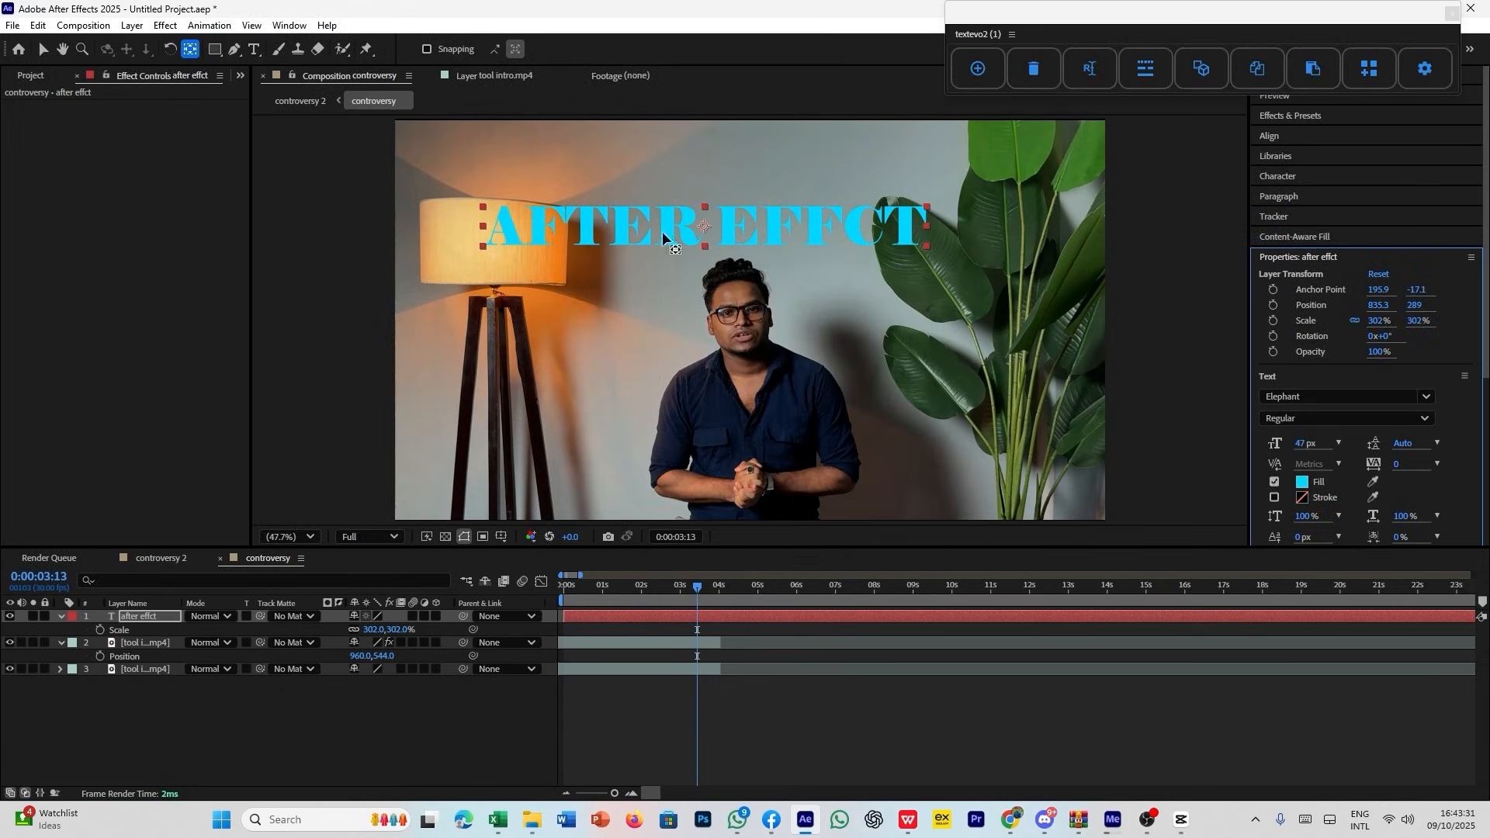
{"action": "left_click", "coordinate": [42, 48]}
{"action": "left_click_drag", "start_coordinate": [886, 223], "coordinate": [930, 244]}
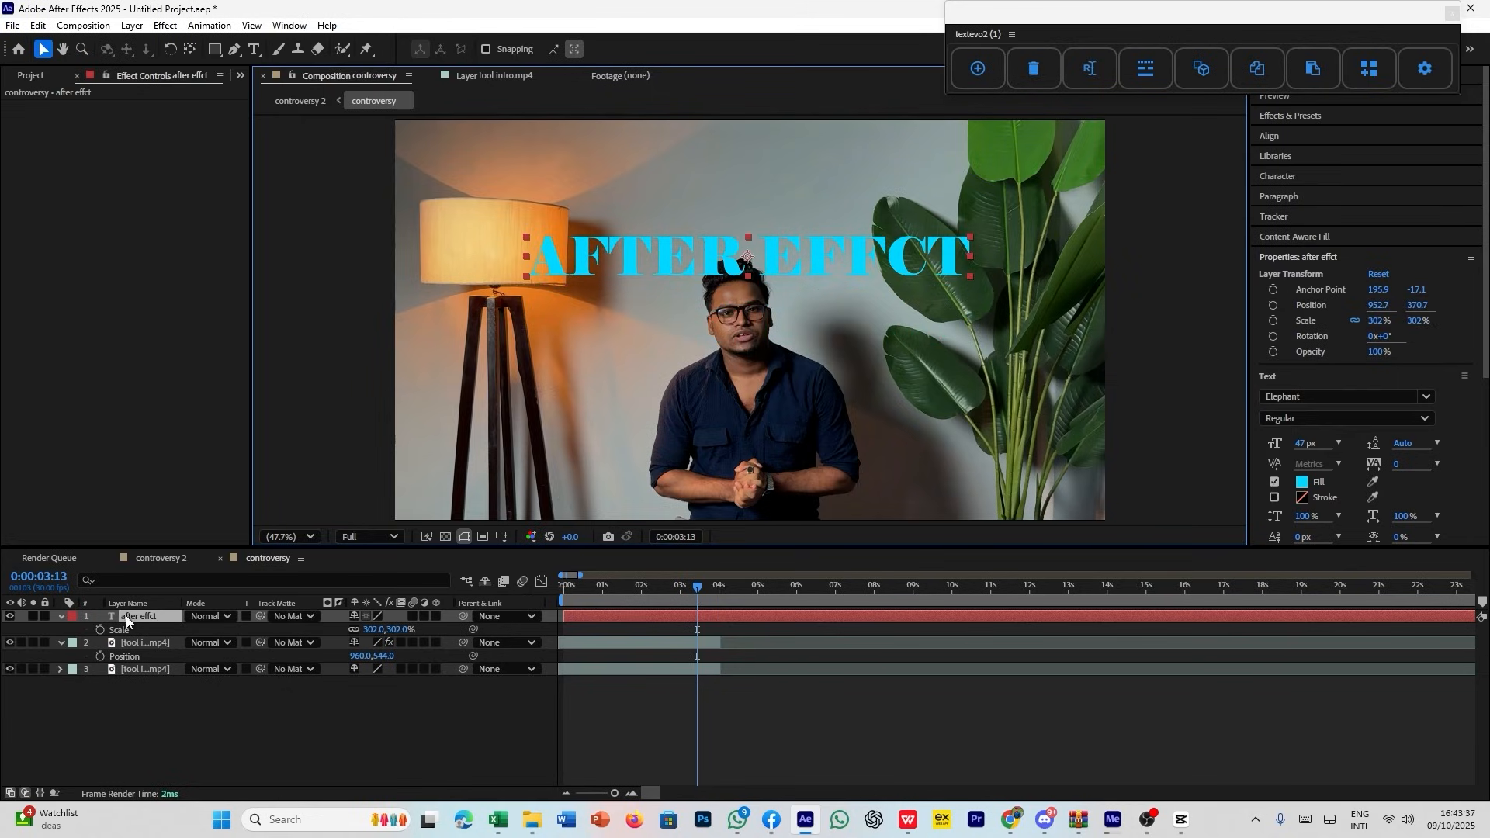
Place the text layer between the man's cutout layer and the full background clip so it sits behind him.
{"action": "left_click", "coordinate": [129, 643]}
{"action": "left_click", "coordinate": [150, 616]}
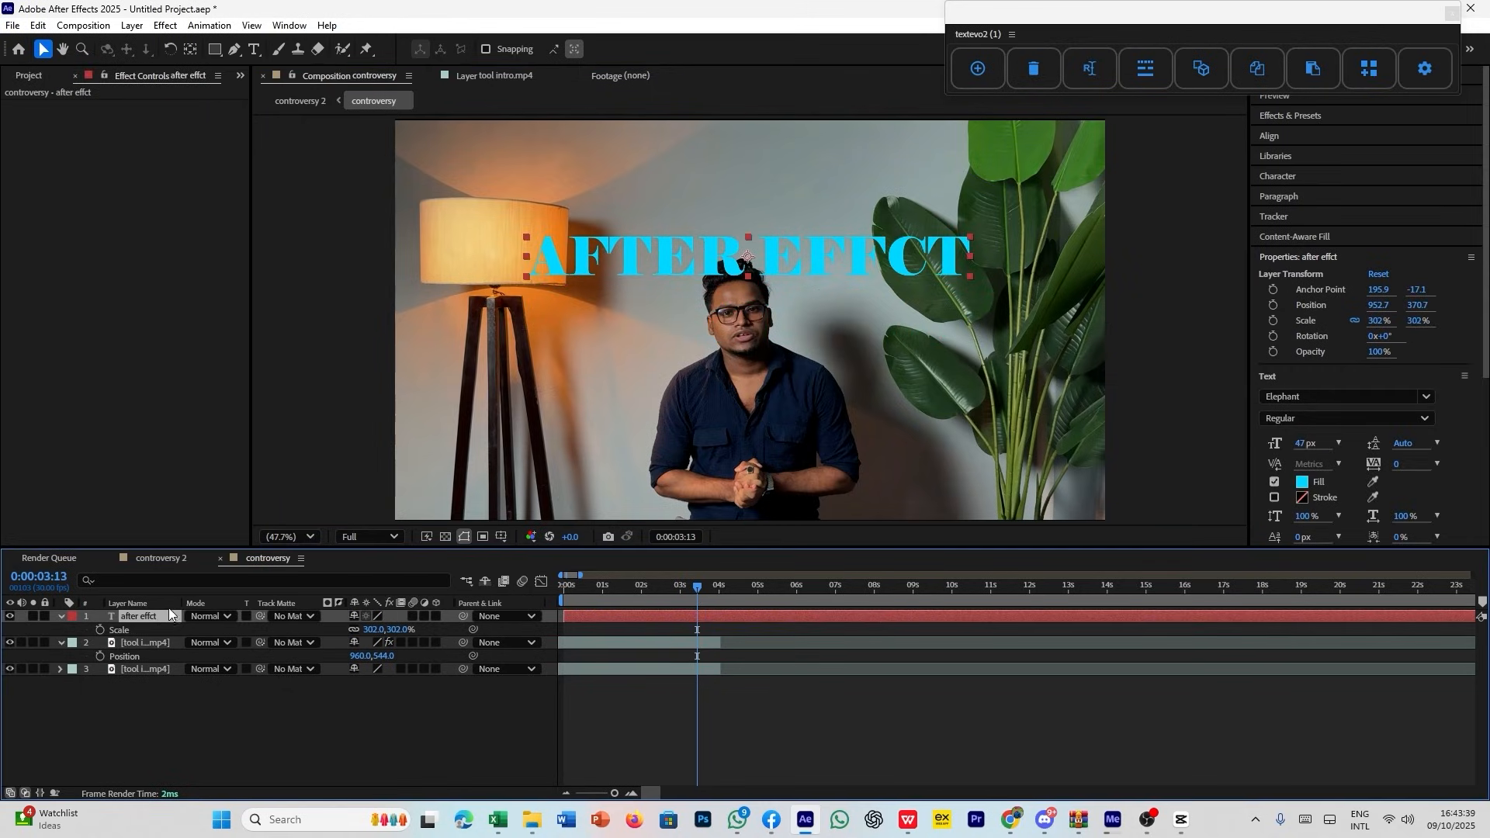
{"action": "left_click_drag", "start_coordinate": [157, 642], "coordinate": [159, 654]}
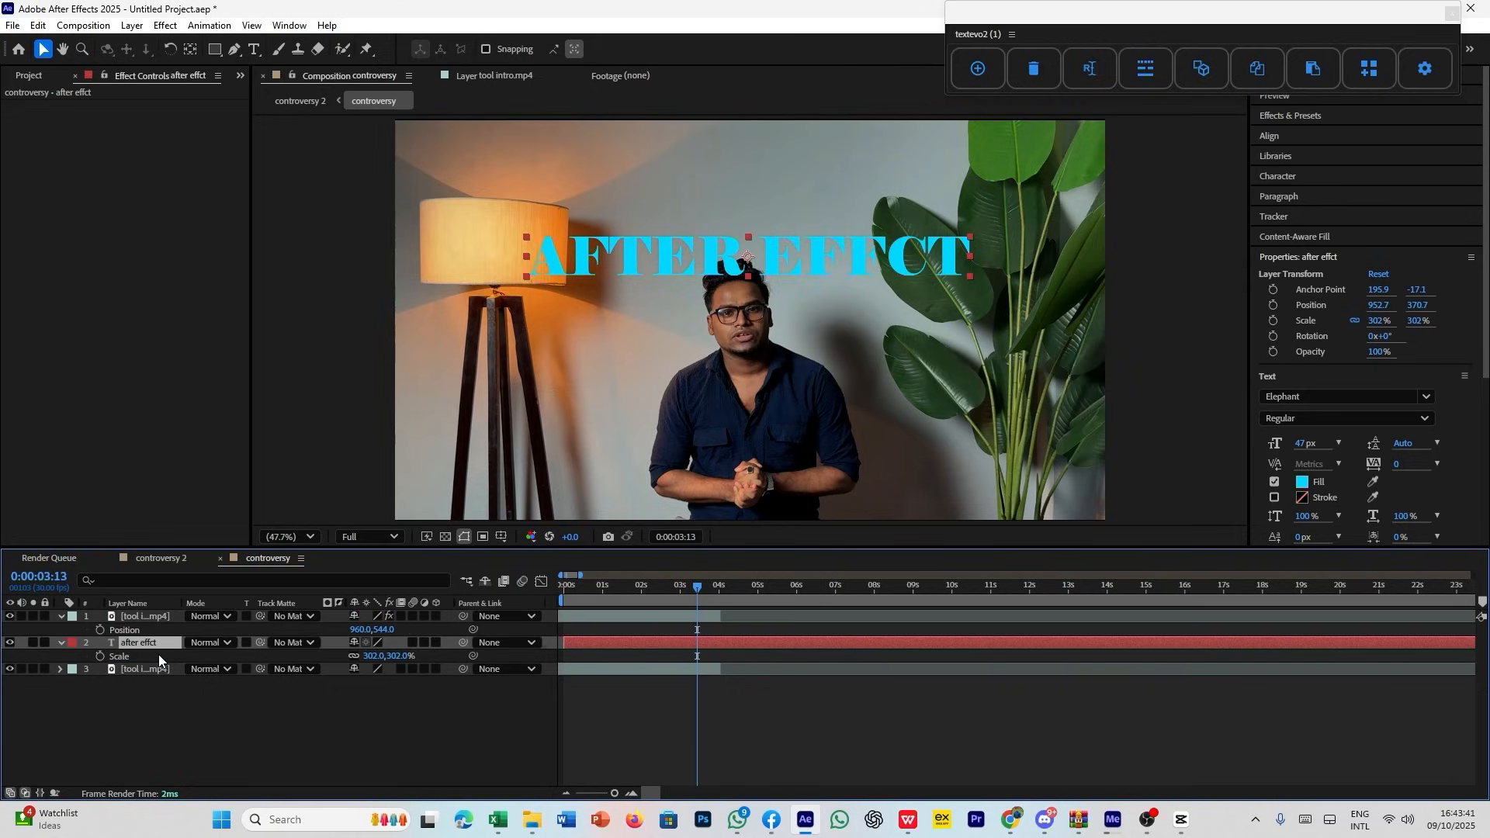
{"action": "left_click", "coordinate": [243, 760]}
{"action": "left_click", "coordinate": [841, 290]}
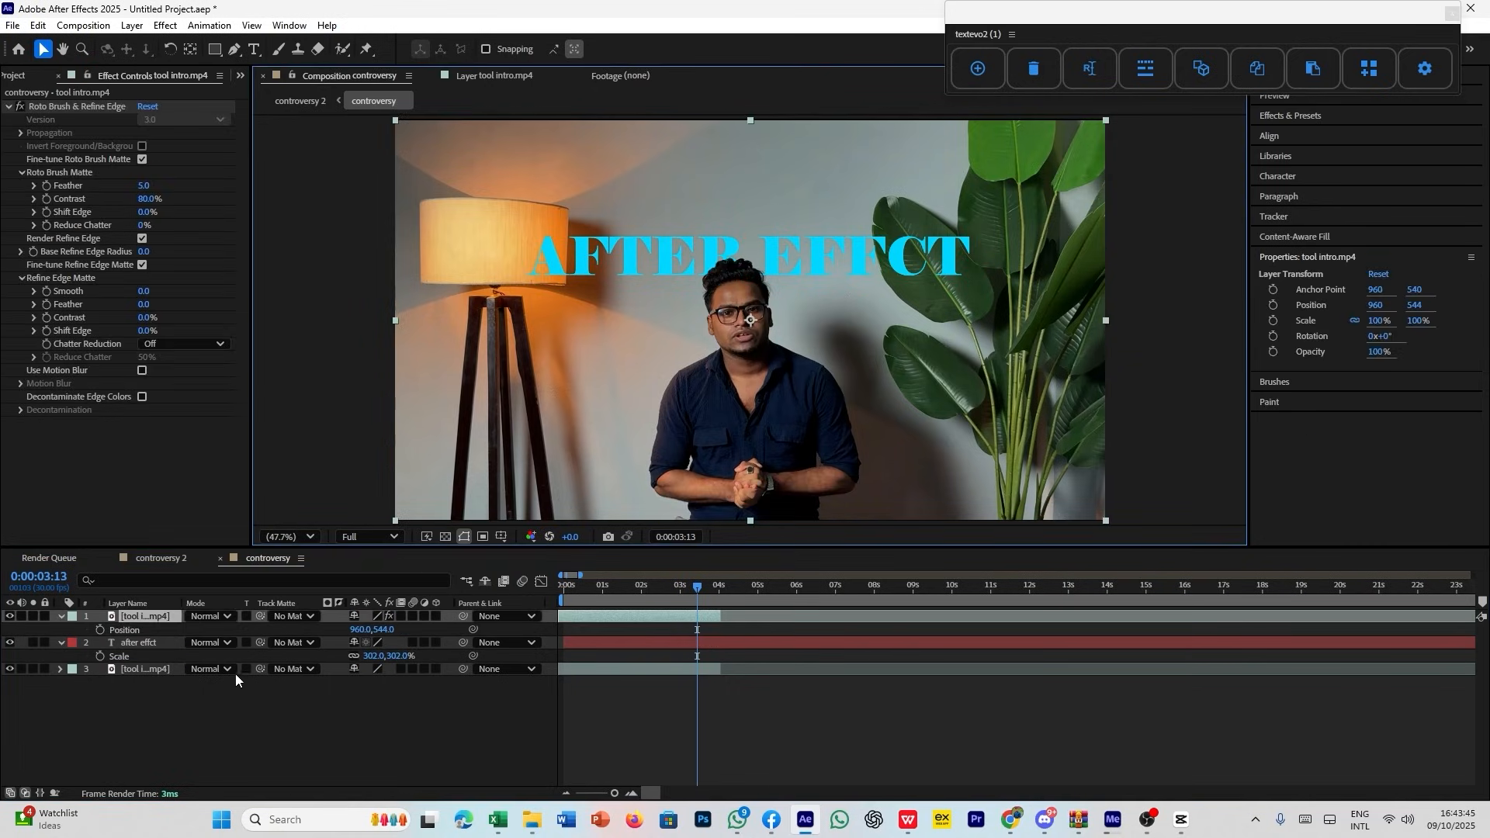
Scale the cyan text layer to 329% and move it down behind the man's head, at about 948, 438.
{"action": "left_click", "coordinate": [146, 642]}
{"action": "left_click_drag", "start_coordinate": [892, 256], "coordinate": [887, 286]}
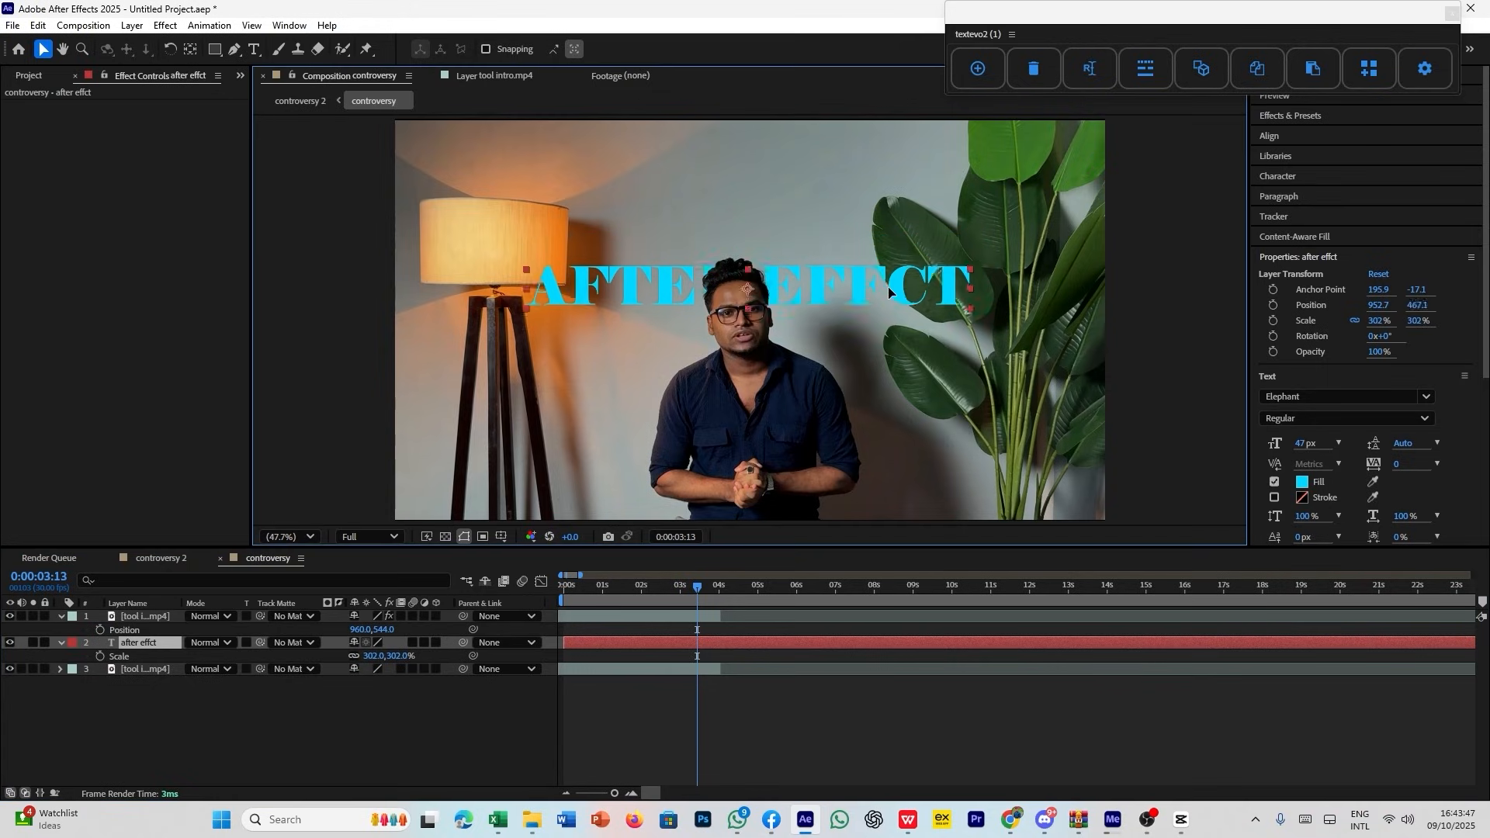
{"action": "left_click", "coordinate": [155, 643]}
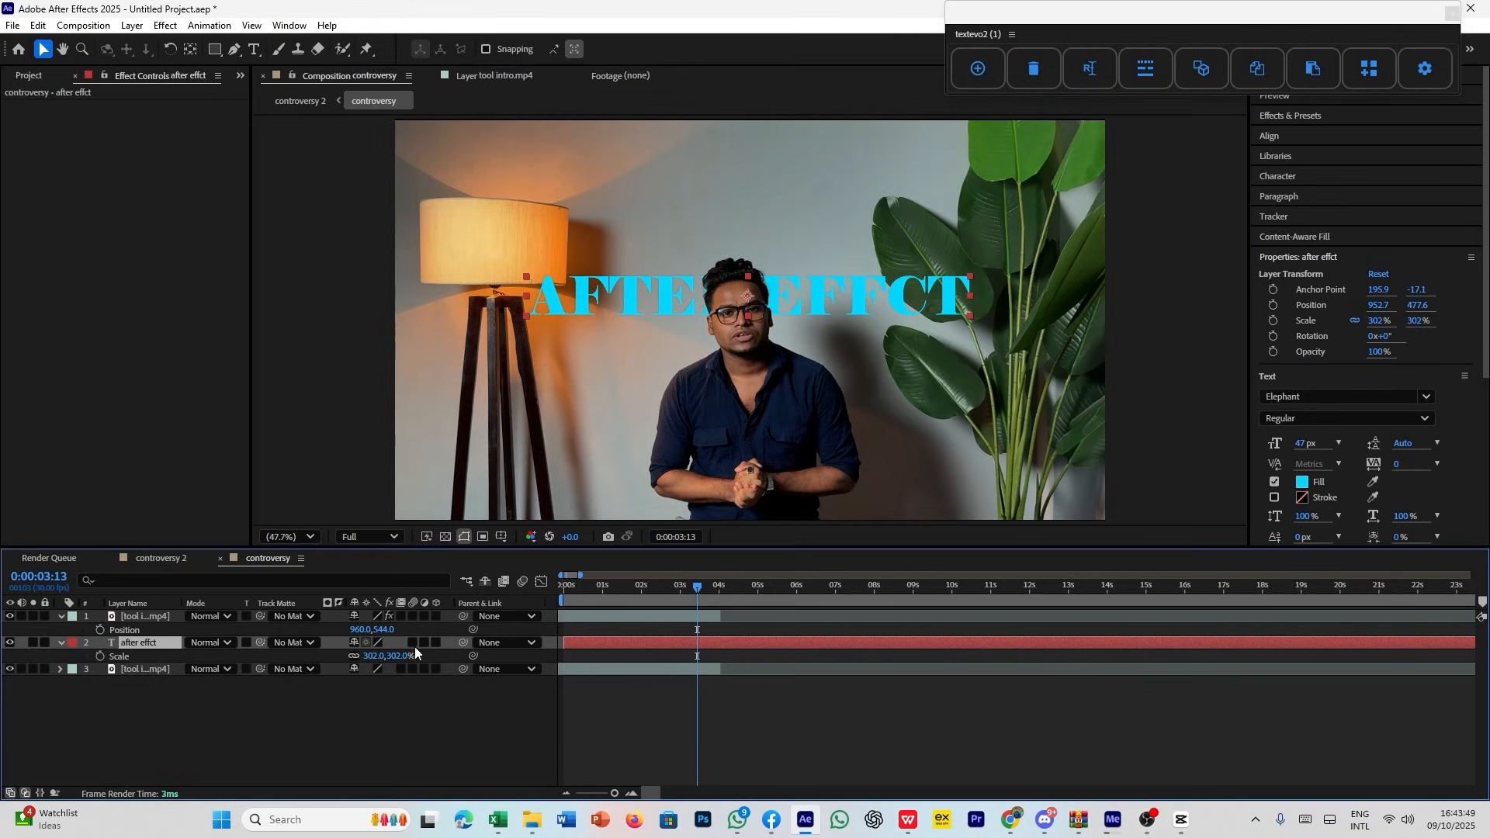
{"action": "left_click_drag", "start_coordinate": [374, 657], "coordinate": [395, 658]}
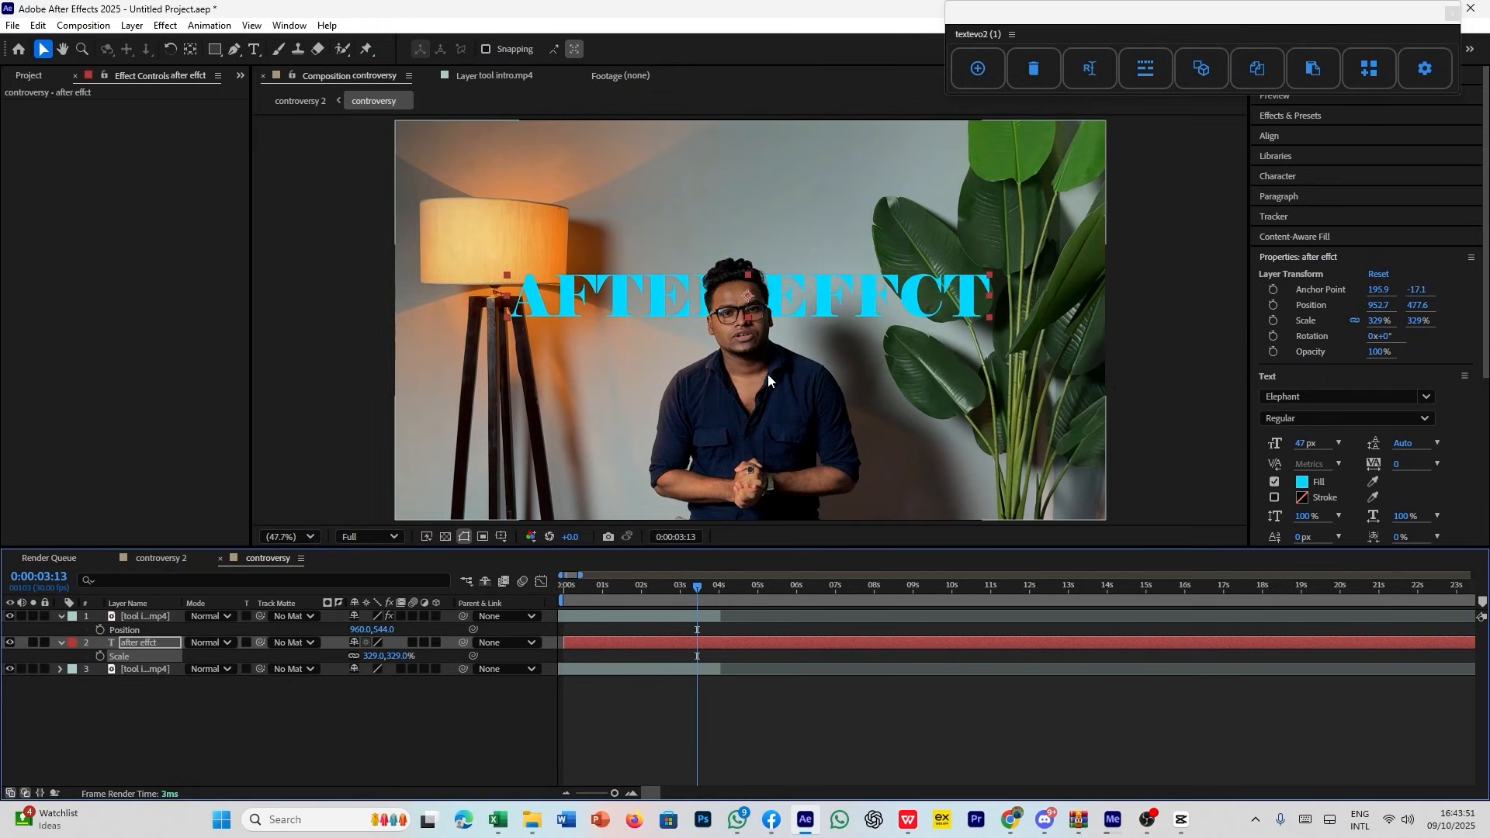
{"action": "left_click", "coordinate": [804, 299]}
{"action": "left_click_drag", "start_coordinate": [804, 300], "coordinate": [802, 284]}
{"action": "left_click", "coordinate": [403, 702]}
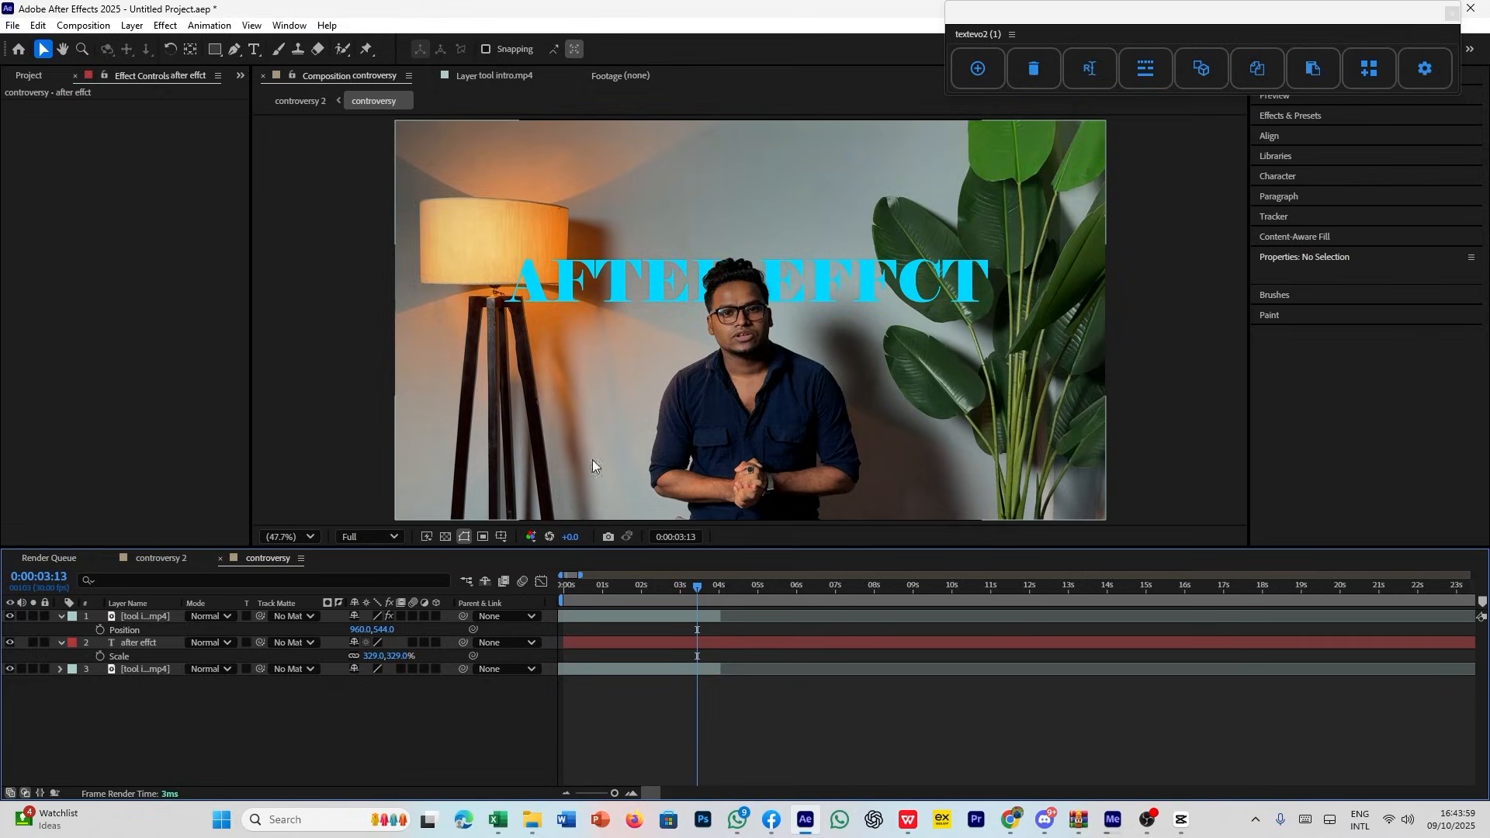
Switch to File Explorer and open the overlay and particle folder on drive D.
{"action": "left_click", "coordinate": [525, 828]}
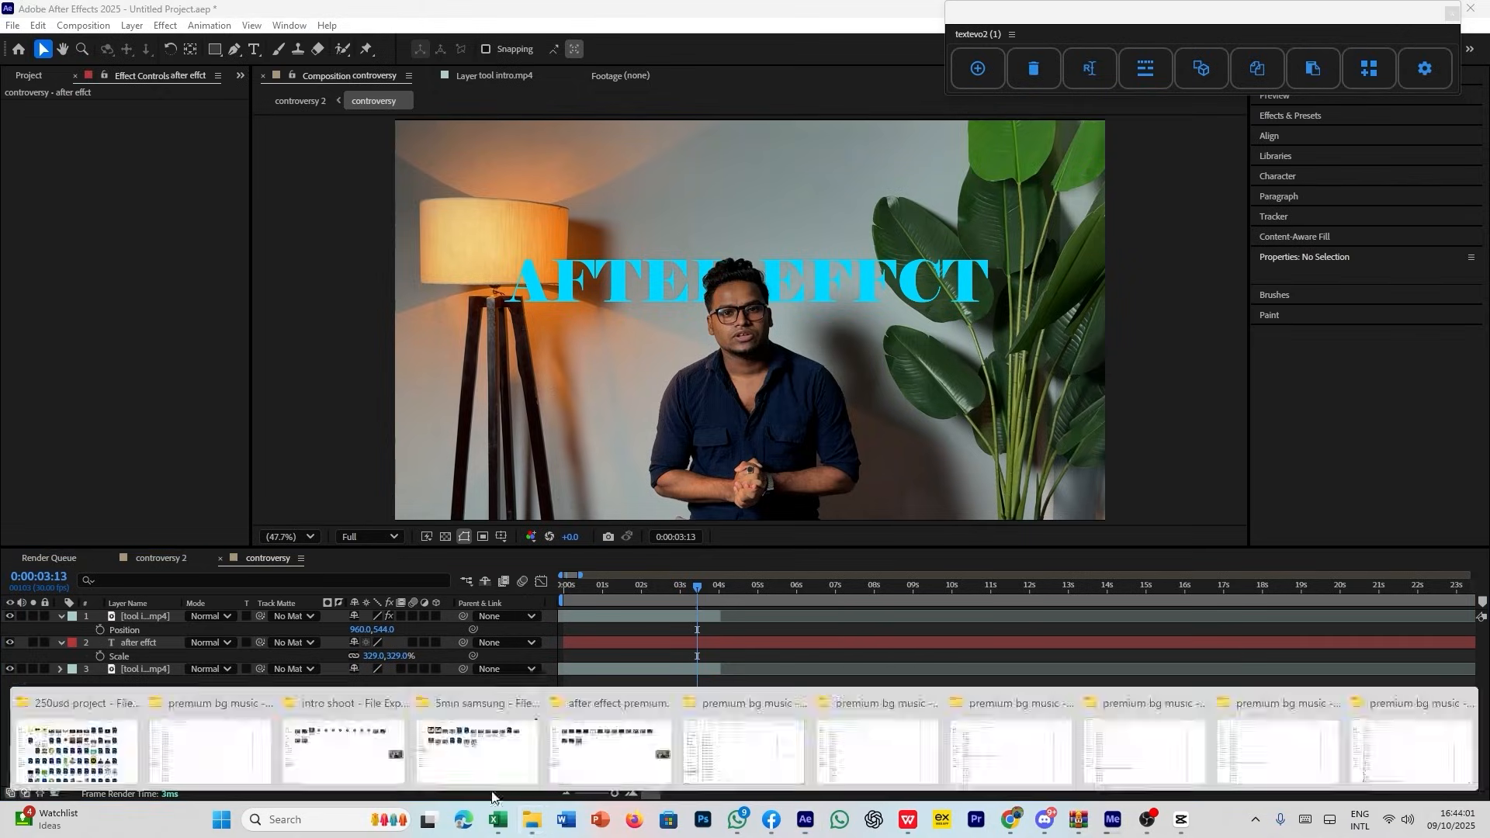
{"action": "left_click", "coordinate": [79, 747]}
{"action": "left_click", "coordinate": [35, 418]}
{"action": "left_click", "coordinate": [115, 538]}
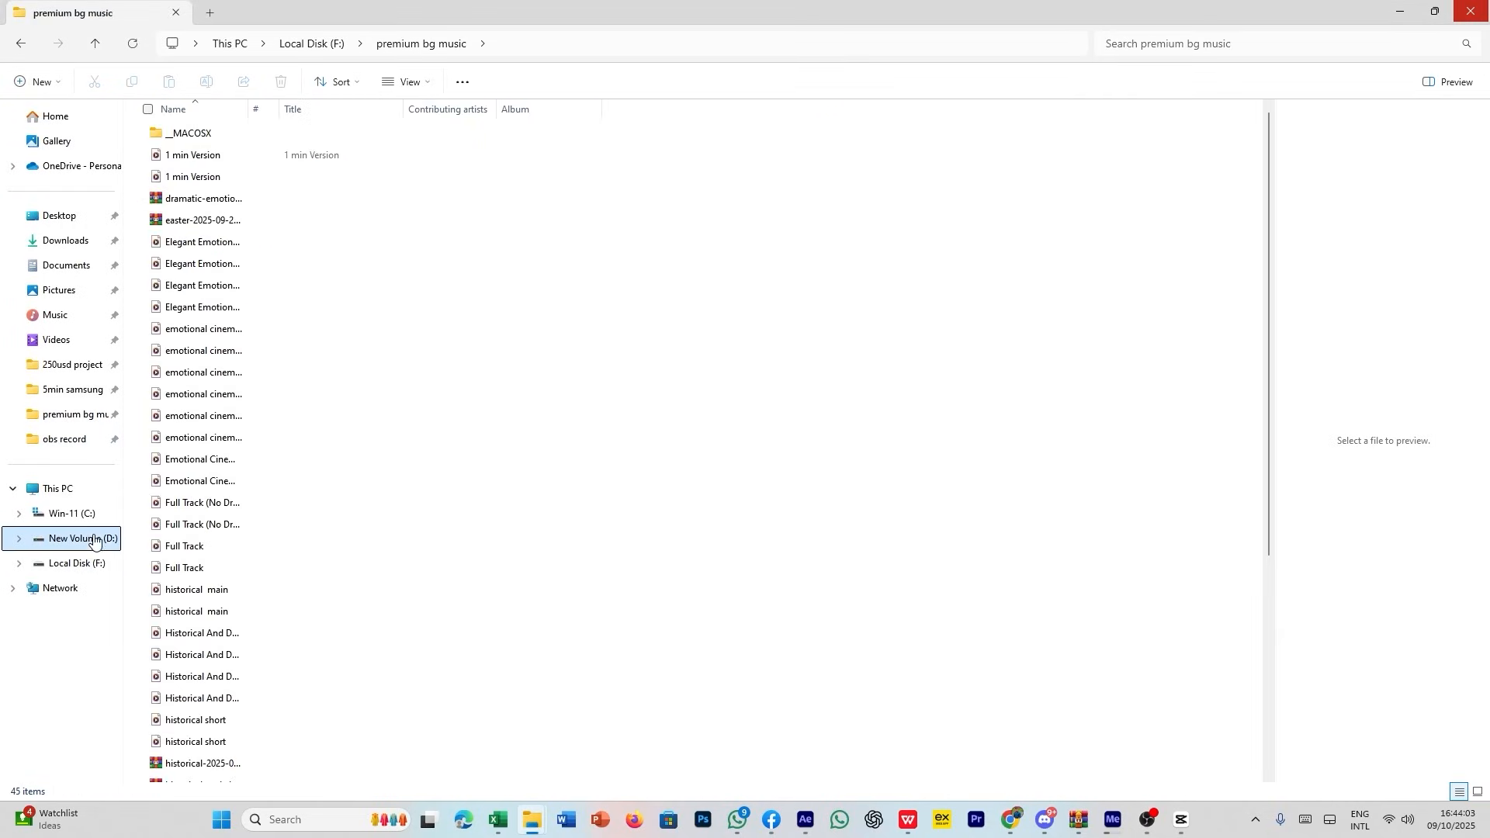
{"action": "left_click", "coordinate": [243, 502]}
{"action": "double_click", "coordinate": [243, 502]}
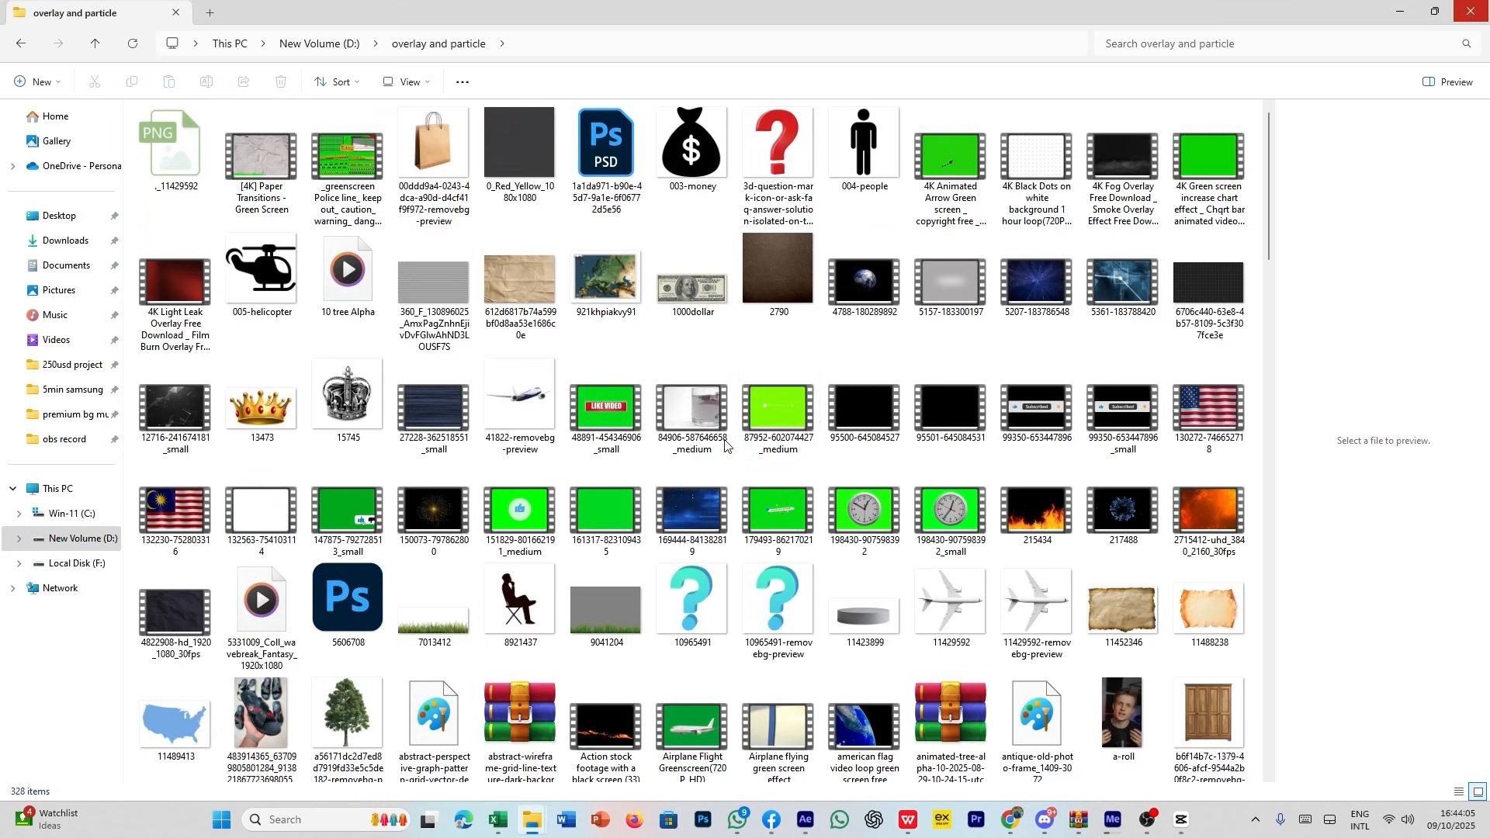
Look through the overlay and particle folder for a background texture, and preview the black speckled photo at full size.
{"action": "scroll", "coordinate": [871, 320], "scroll_direction": "down", "scroll_amount": 3}
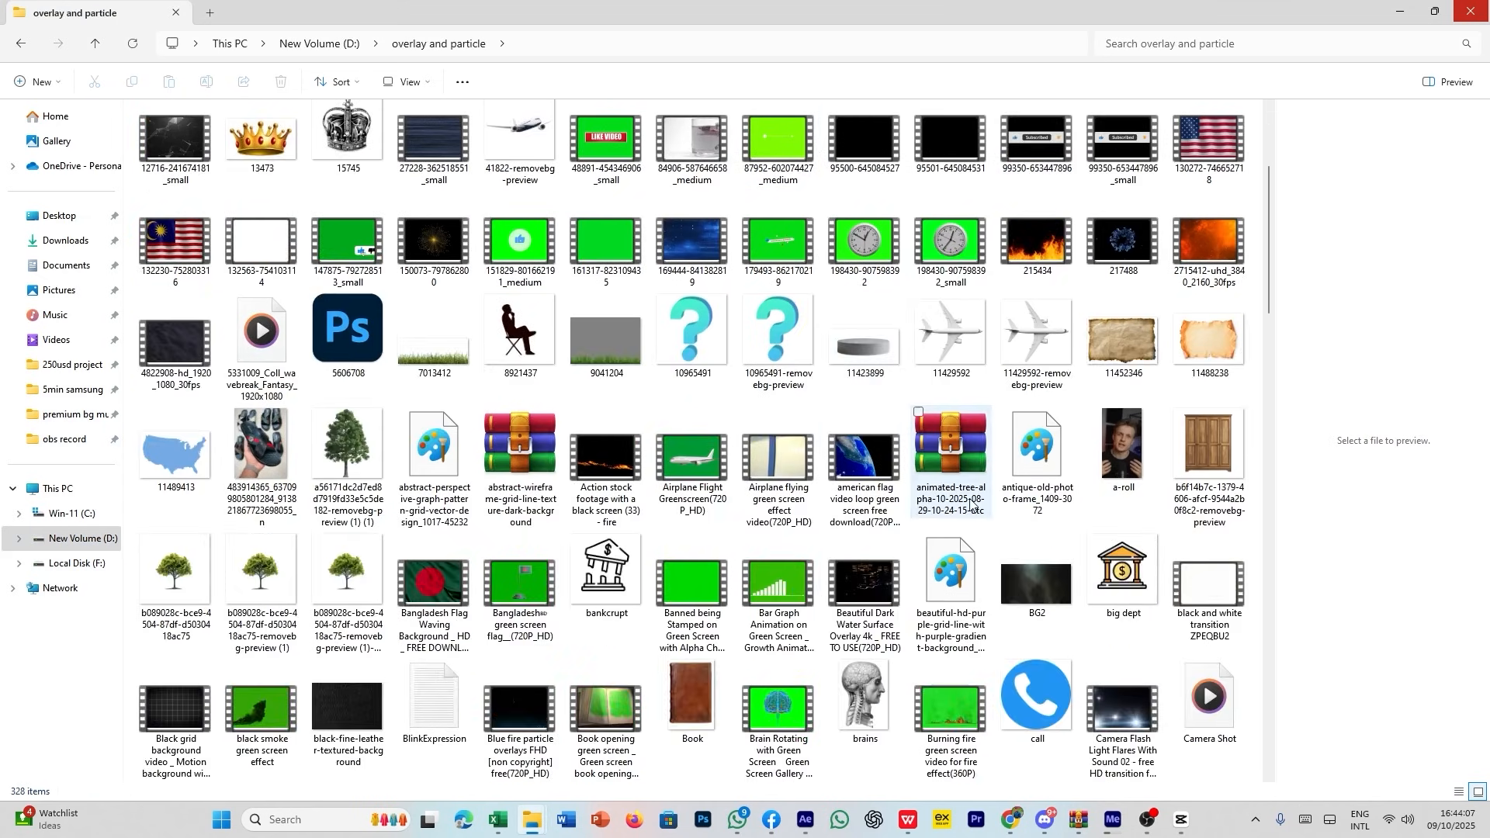
{"action": "scroll", "coordinate": [1102, 534], "scroll_direction": "up", "scroll_amount": 3}
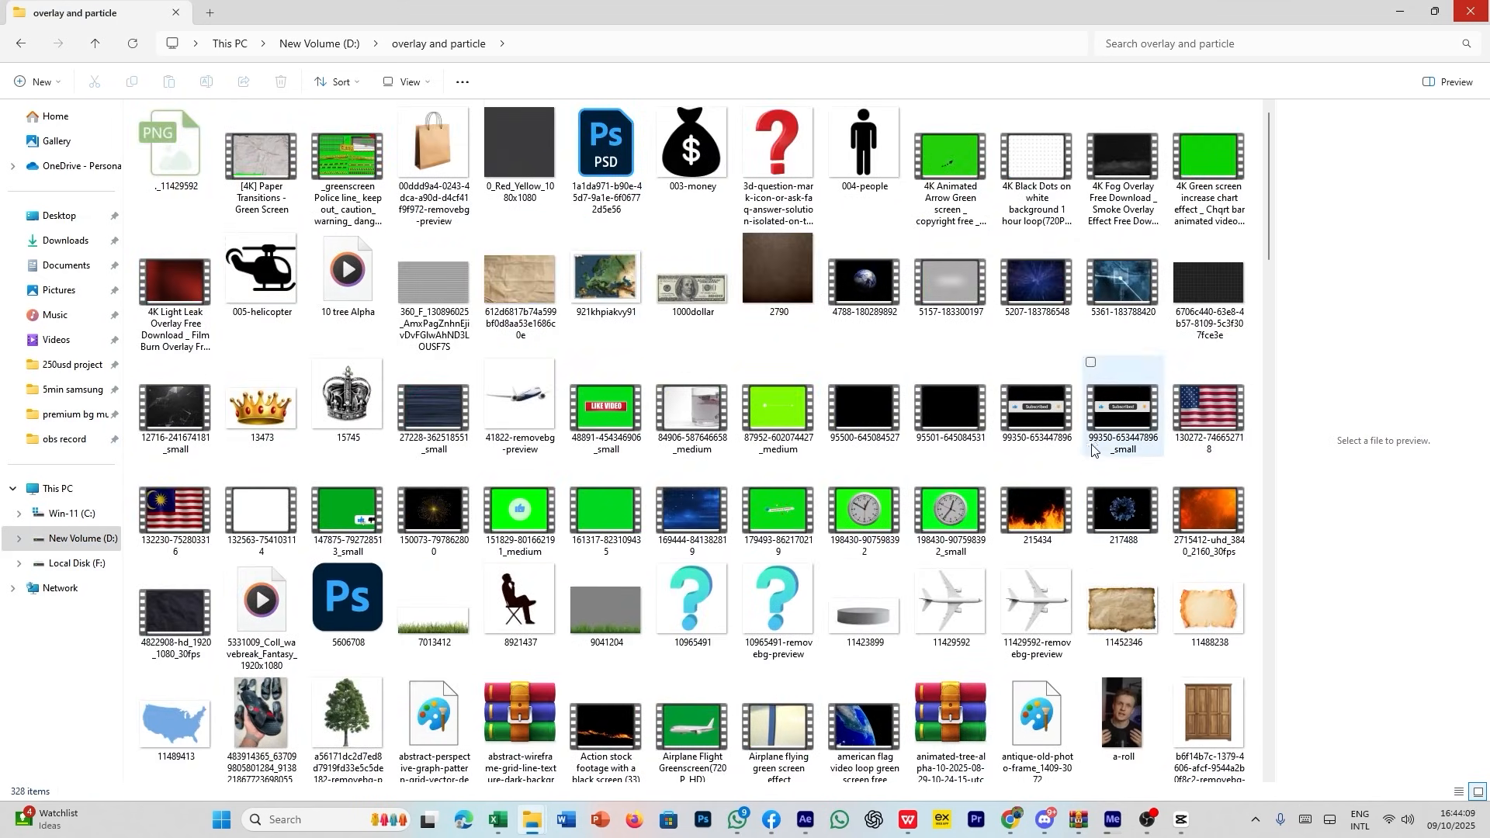
{"action": "scroll", "coordinate": [869, 516], "scroll_direction": "down", "scroll_amount": 3}
{"action": "scroll", "coordinate": [588, 490], "scroll_direction": "down", "scroll_amount": 10}
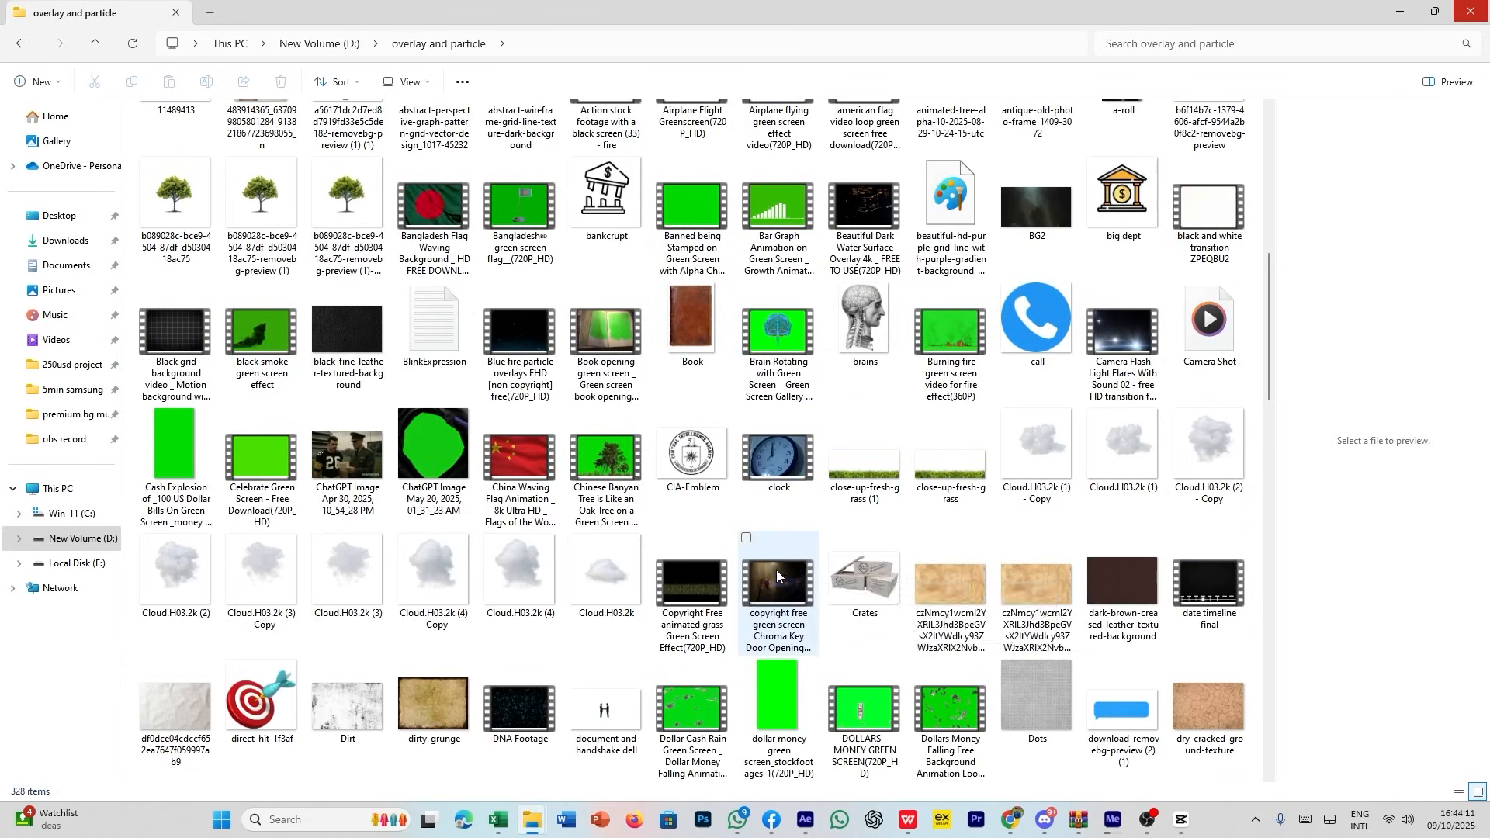
{"action": "scroll", "coordinate": [918, 506], "scroll_direction": "up", "scroll_amount": 3}
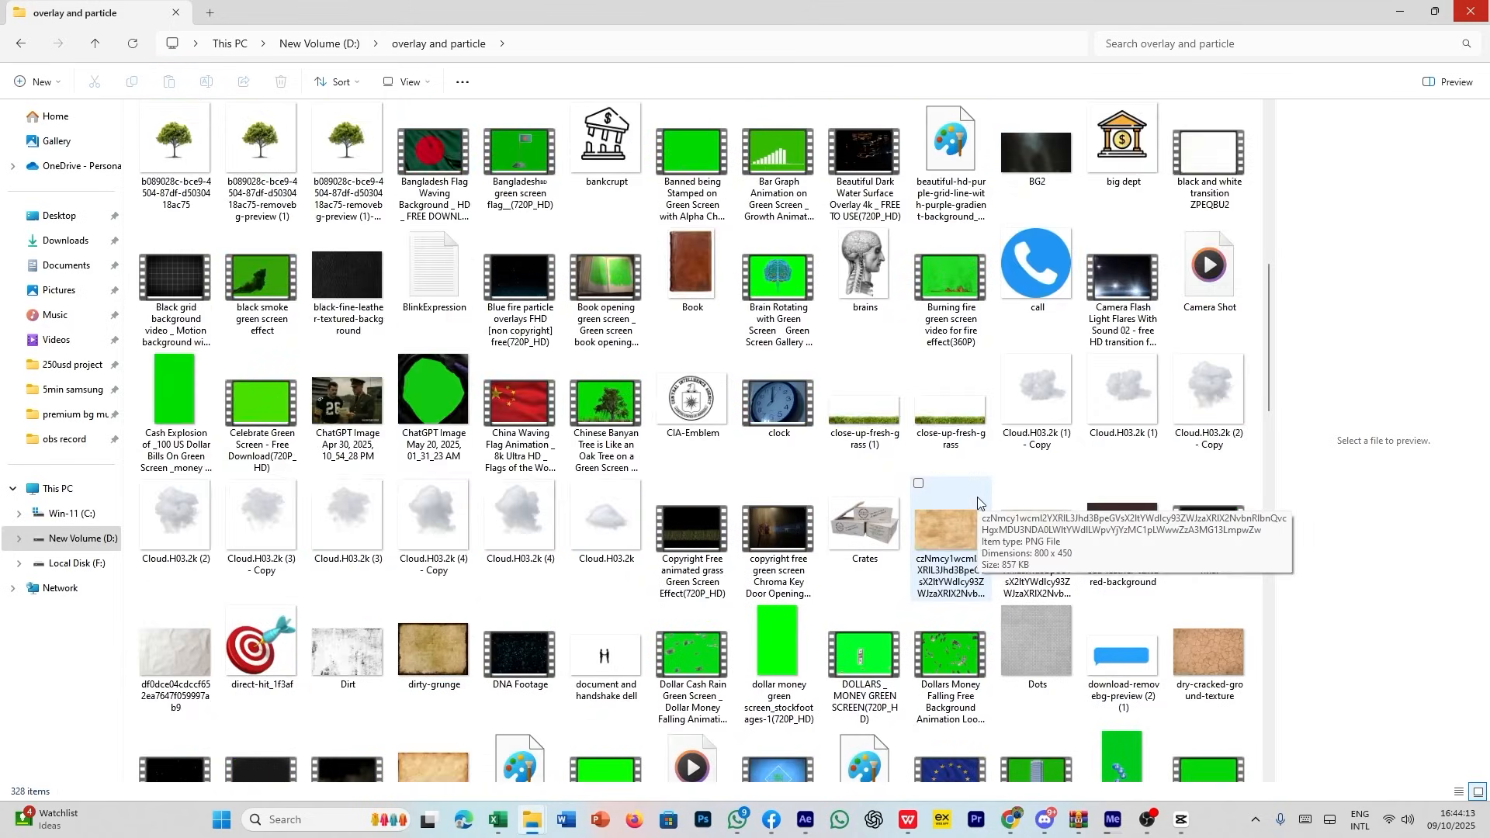
{"action": "scroll", "coordinate": [918, 506], "scroll_direction": "down", "scroll_amount": 12}
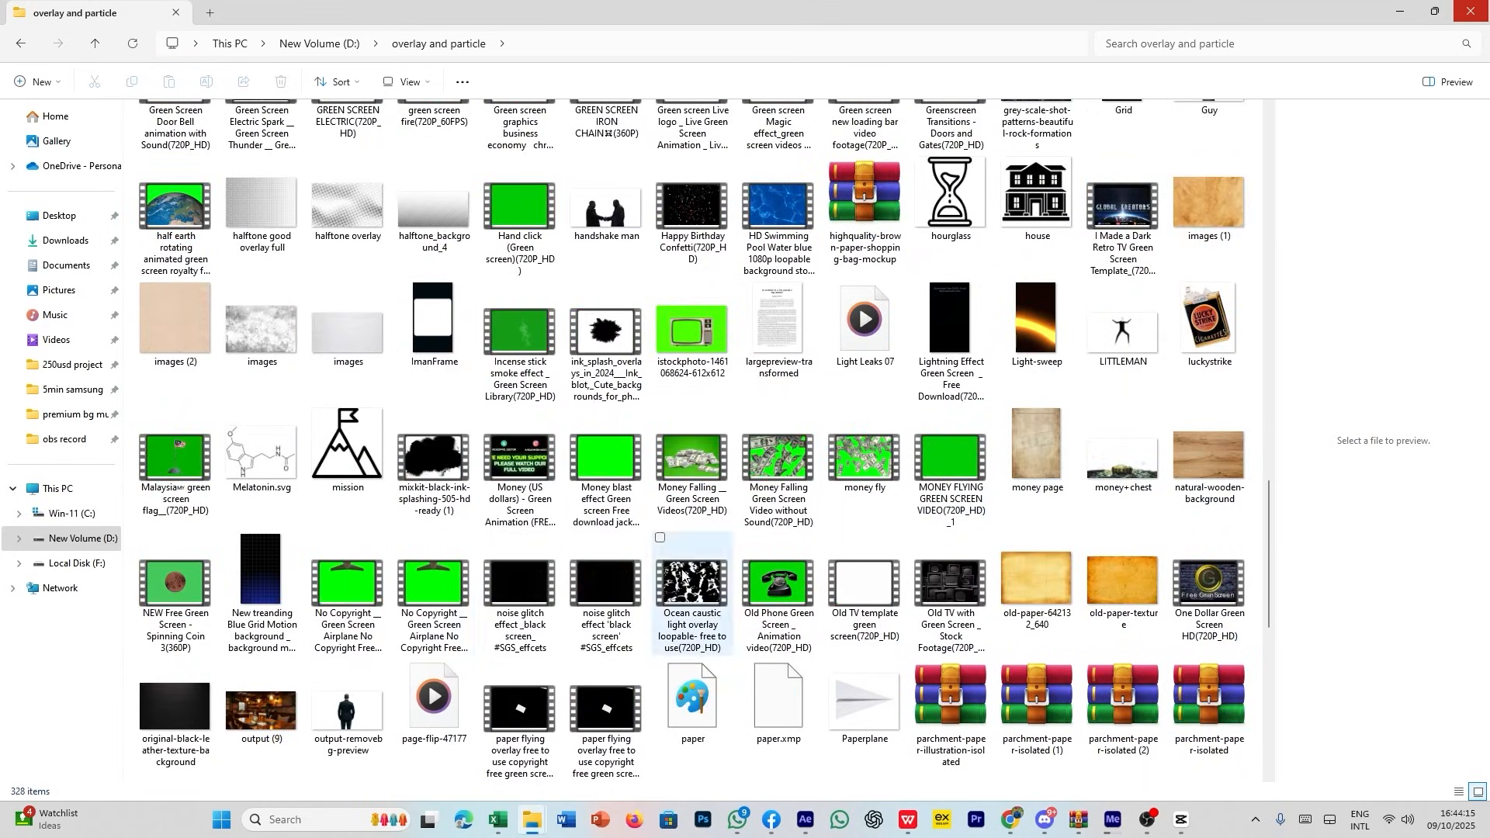
{"action": "scroll", "coordinate": [699, 582], "scroll_direction": "down", "scroll_amount": 3}
{"action": "left_click", "coordinate": [697, 460]}
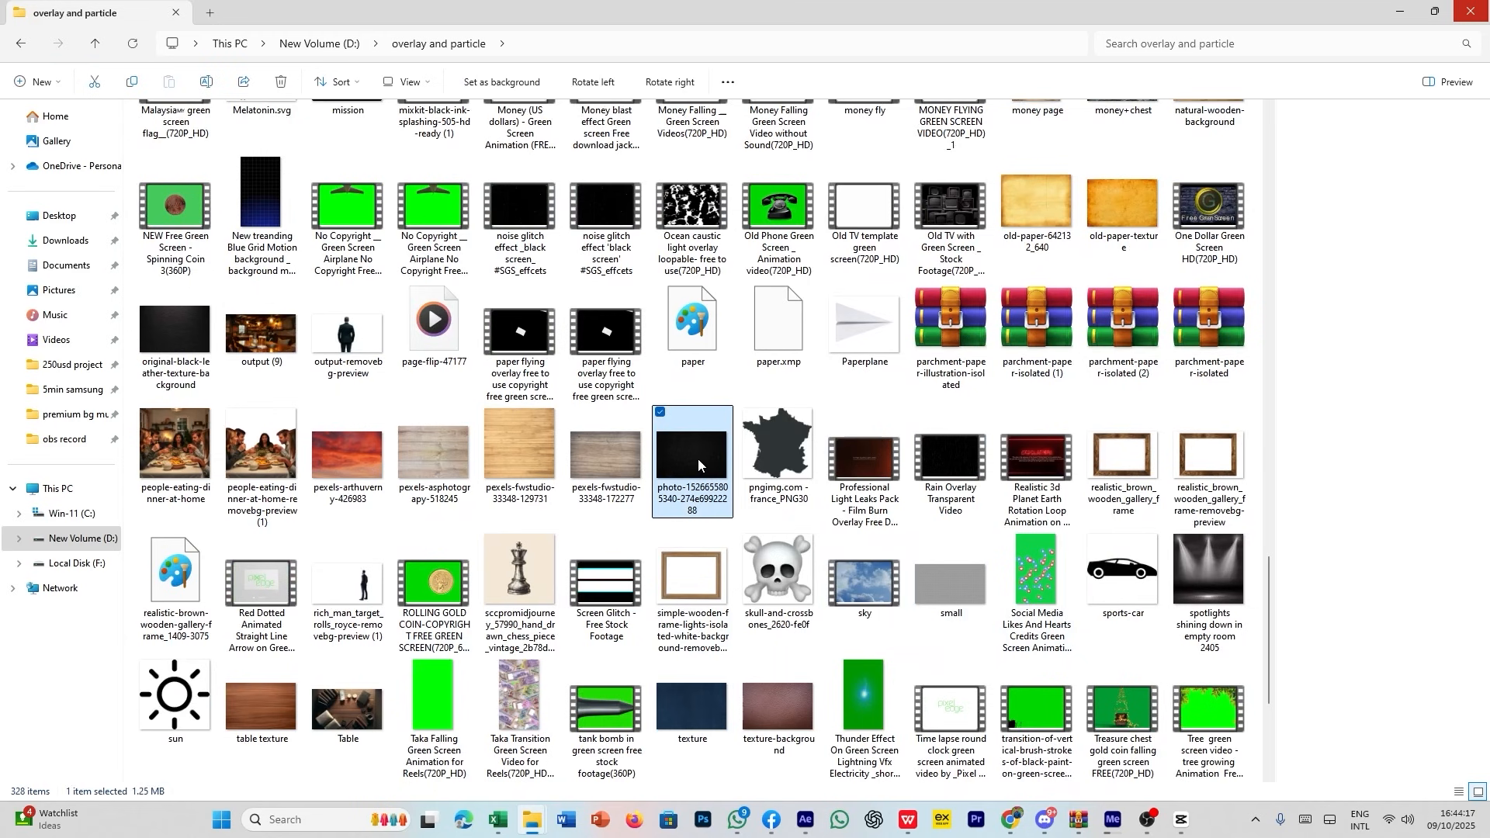
{"action": "double_click", "coordinate": [697, 458]}
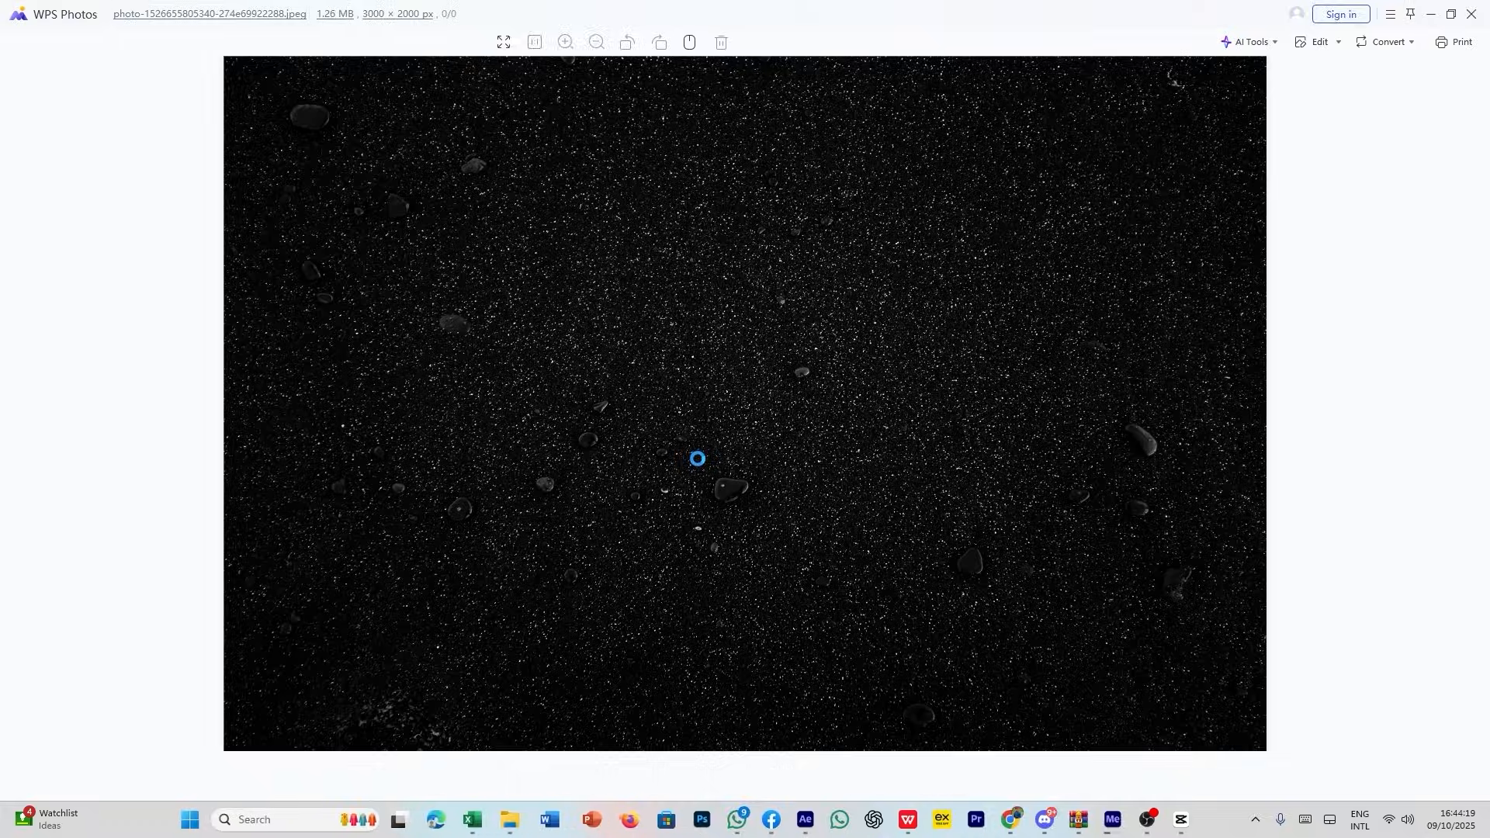
{"action": "left_click", "coordinate": [1471, 14]}
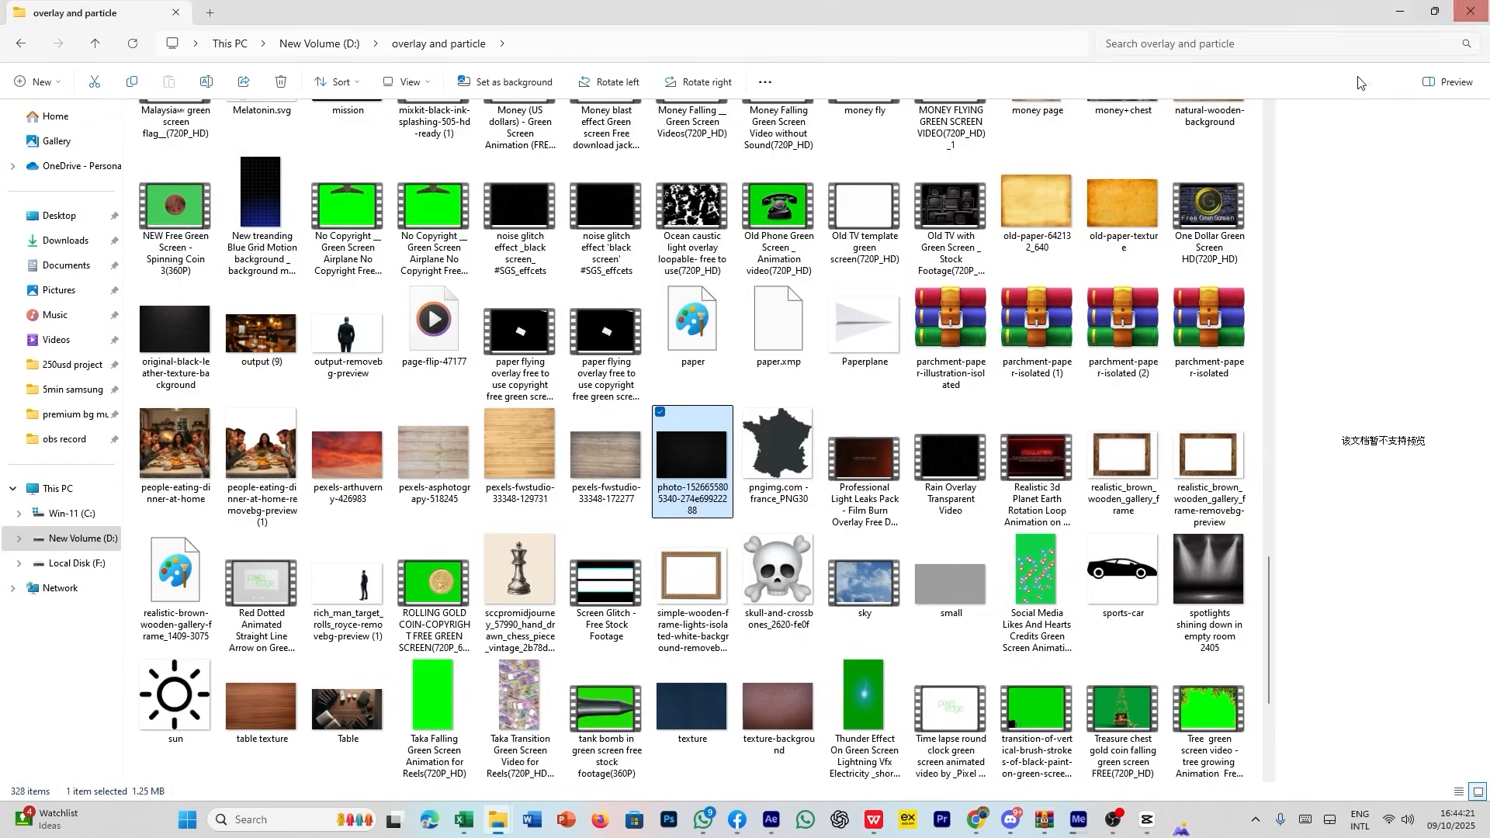
{"action": "scroll", "coordinate": [807, 466], "scroll_direction": "down", "scroll_amount": 5}
{"action": "scroll", "coordinate": [811, 466], "scroll_direction": "up", "scroll_amount": 2}
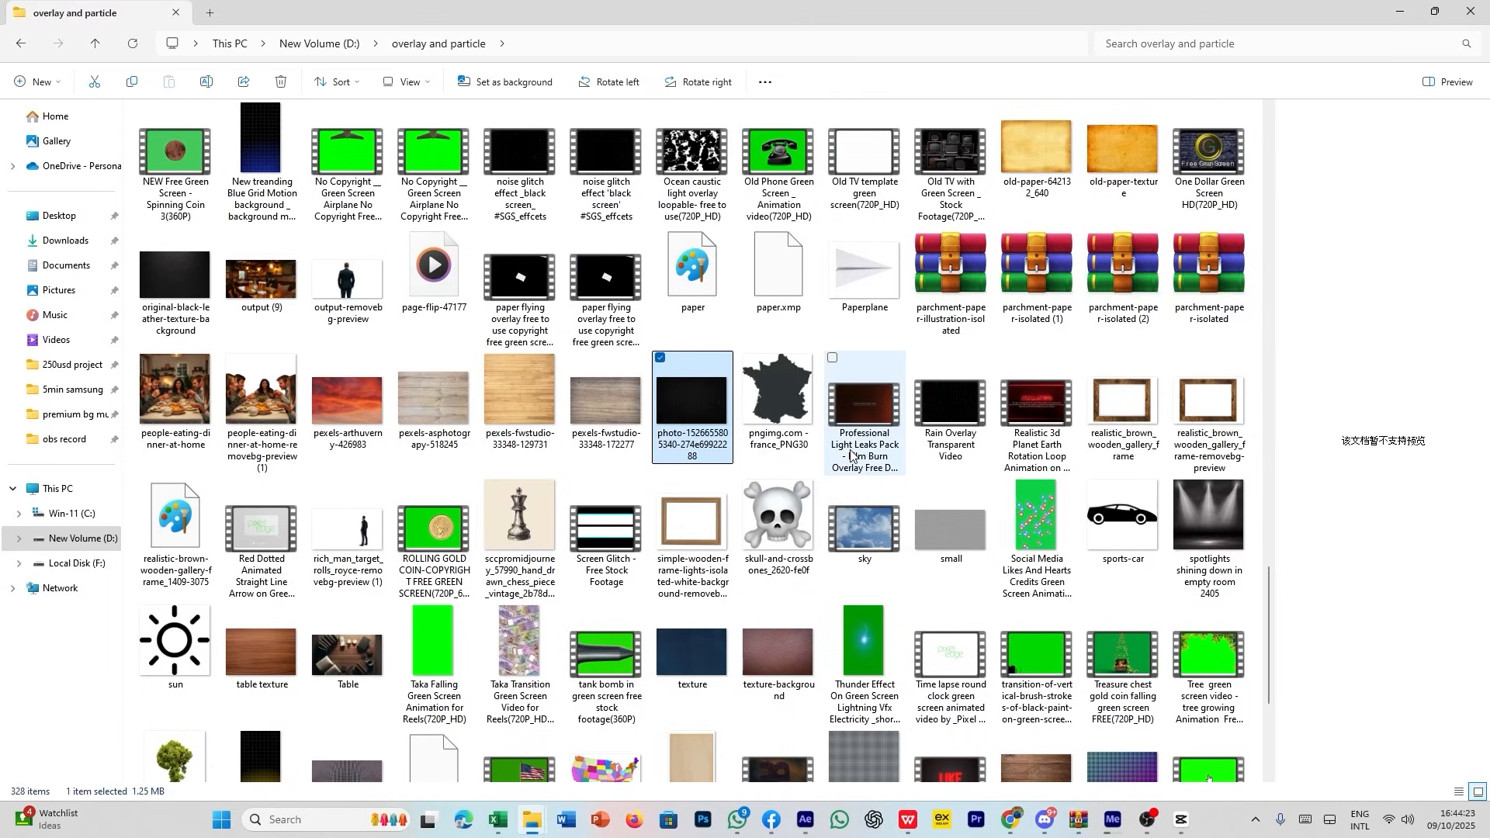
{"action": "scroll", "coordinate": [881, 503], "scroll_direction": "down", "scroll_amount": 2}
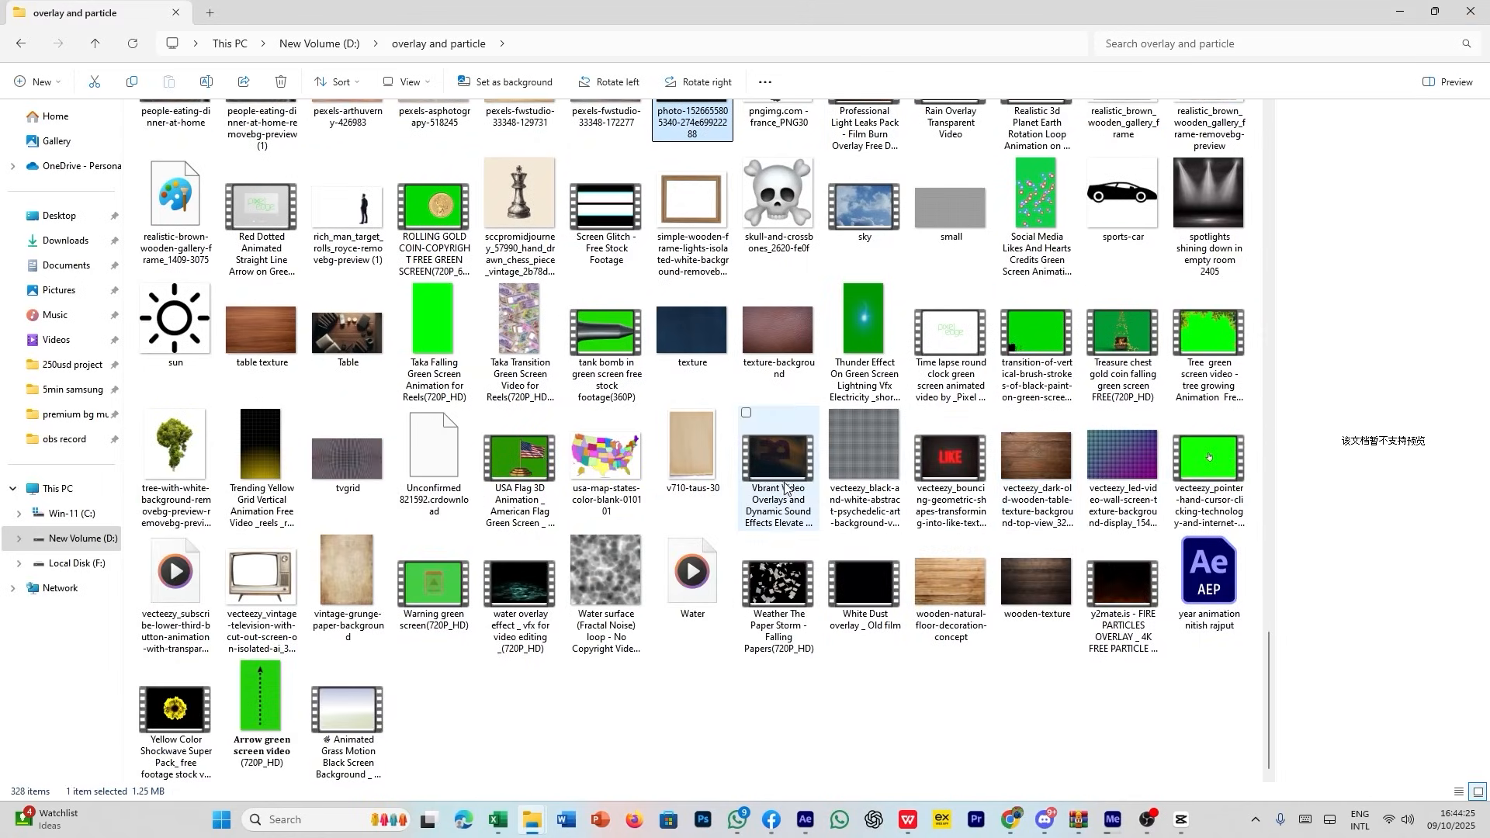
{"action": "scroll", "coordinate": [1214, 287], "scroll_direction": "up", "scroll_amount": 15}
Add the dark wireframe grid image 6706c440-63e8-4b57-8109-5c3f307fce3e.jpg to the controversy composition and scale it to 28%.
{"action": "left_click", "coordinate": [1214, 287]}
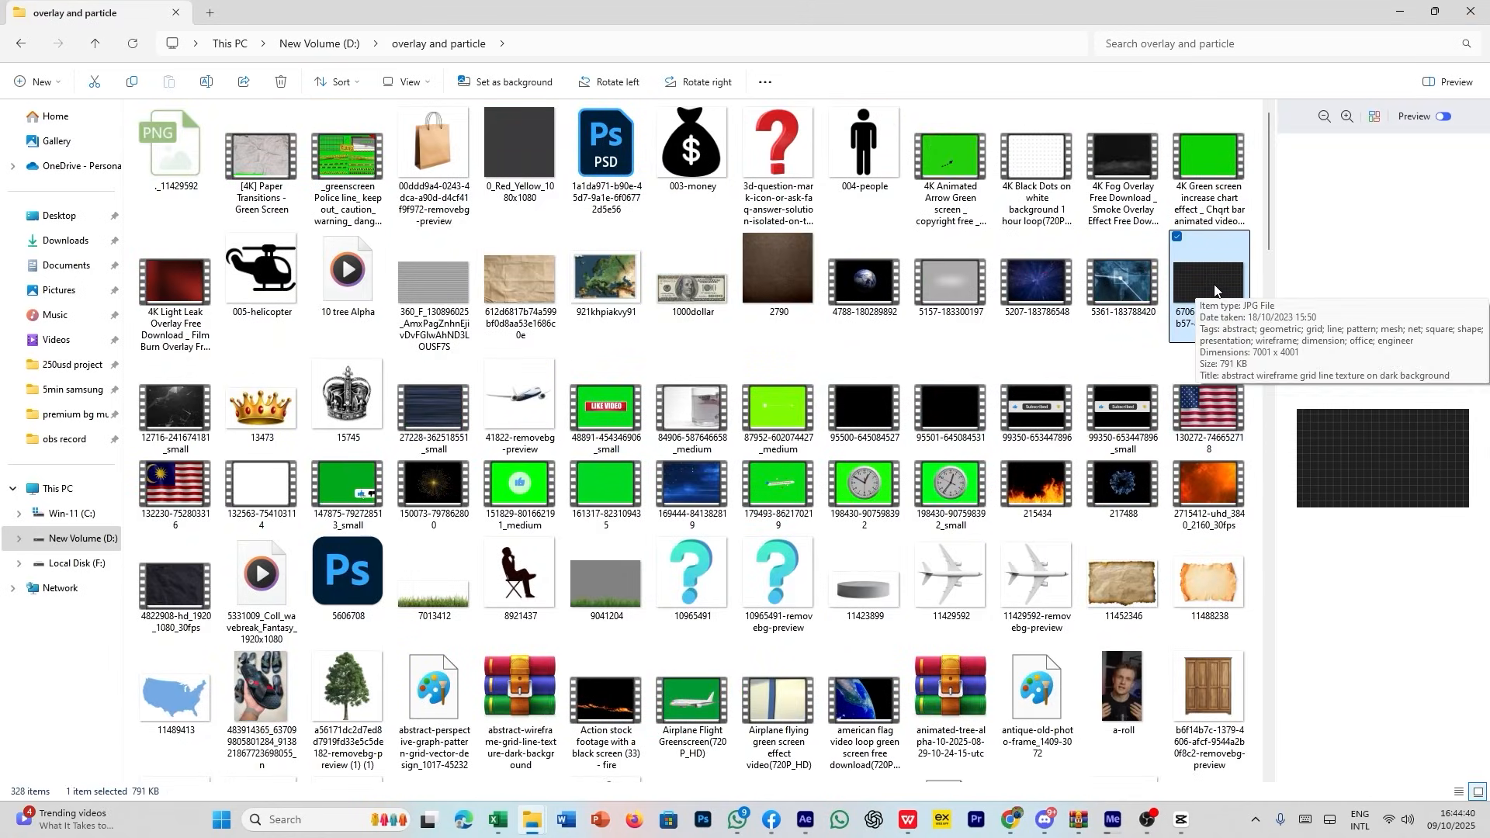
{"action": "left_click_drag", "start_coordinate": [1214, 284], "coordinate": [318, 742]}
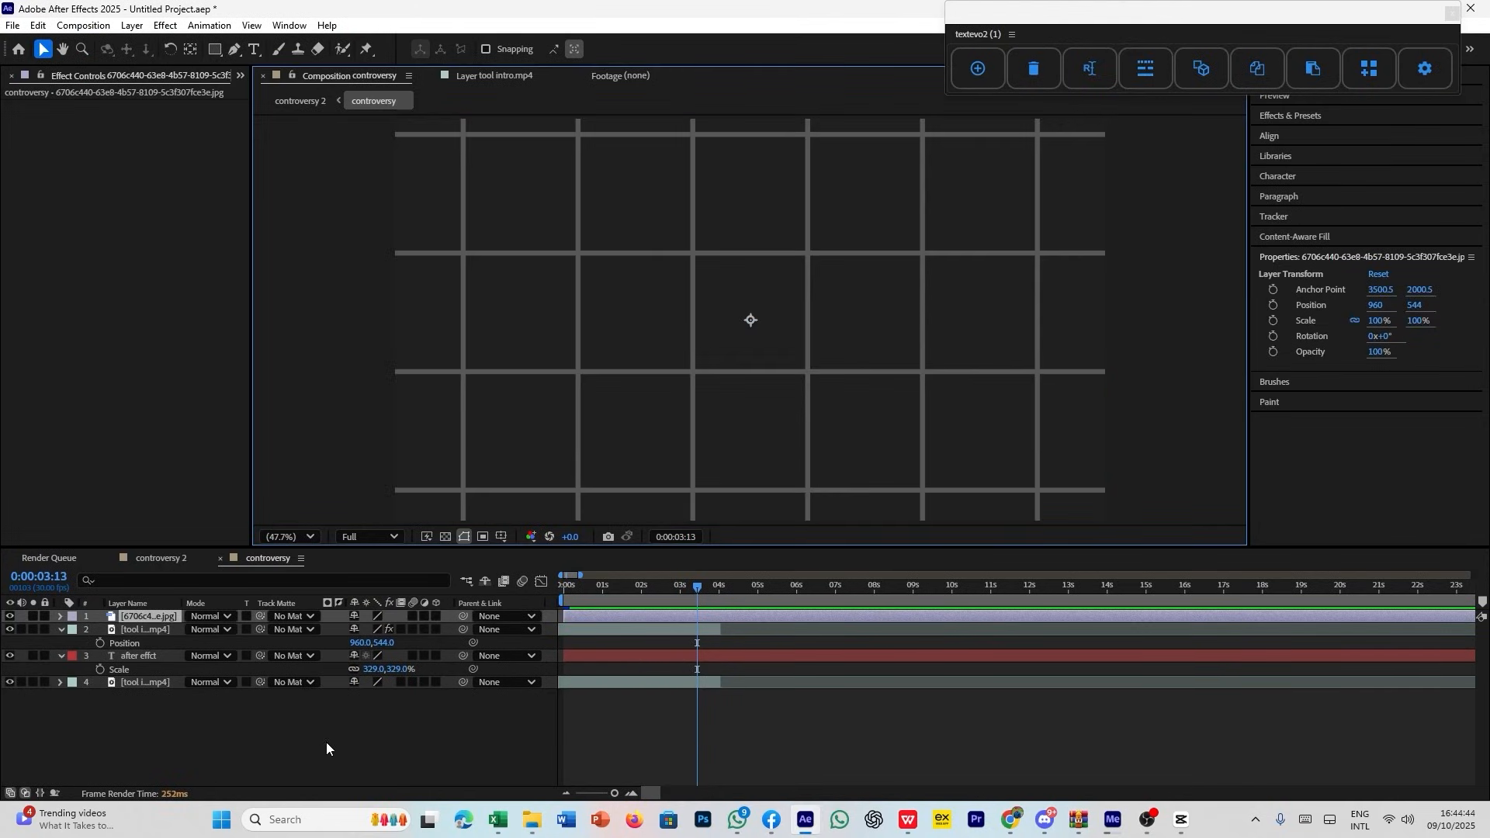
{"action": "key", "text": "s"}
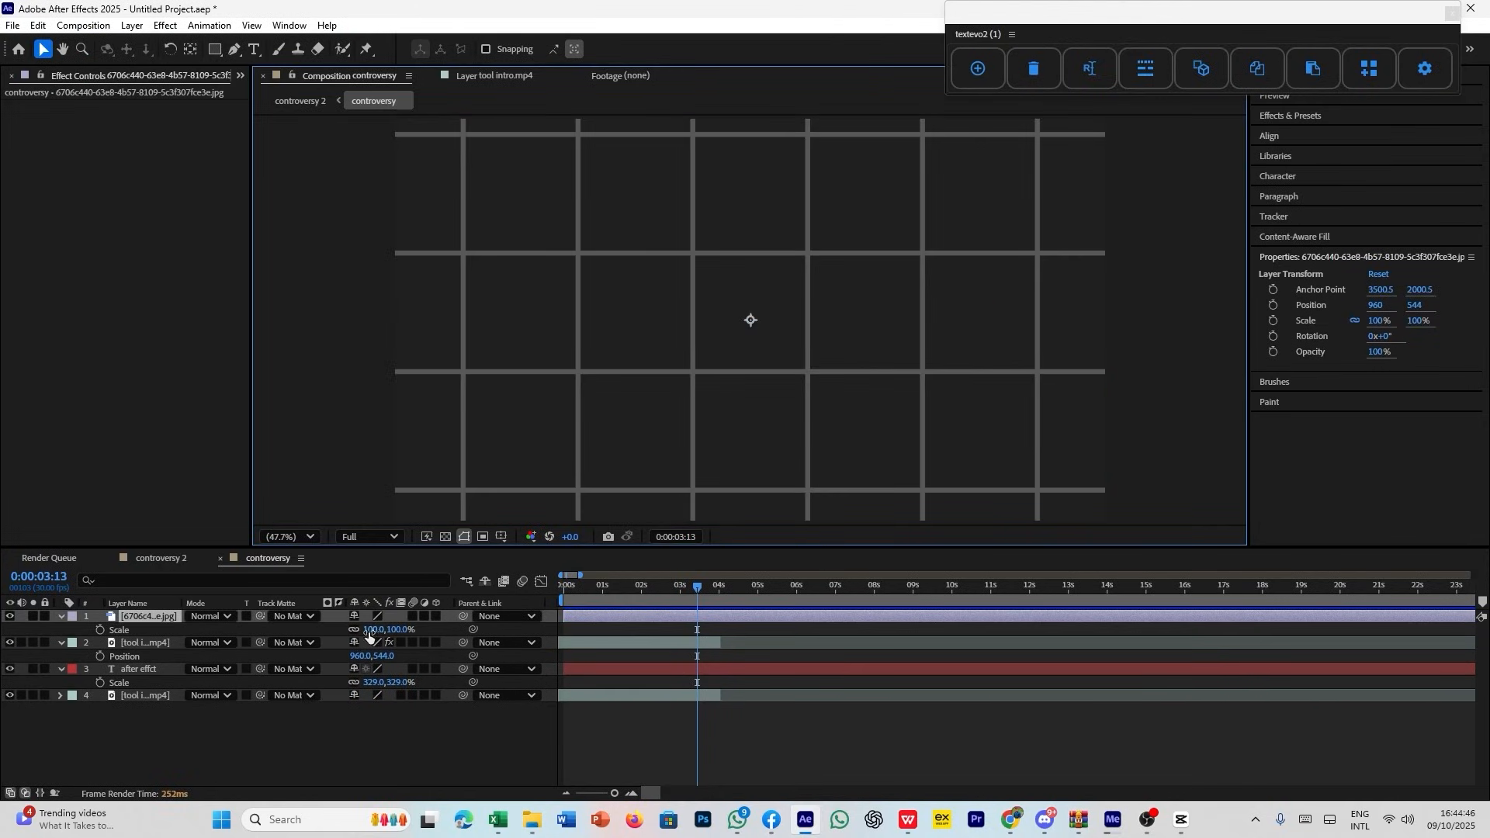
{"action": "left_click_drag", "start_coordinate": [370, 635], "coordinate": [313, 634]}
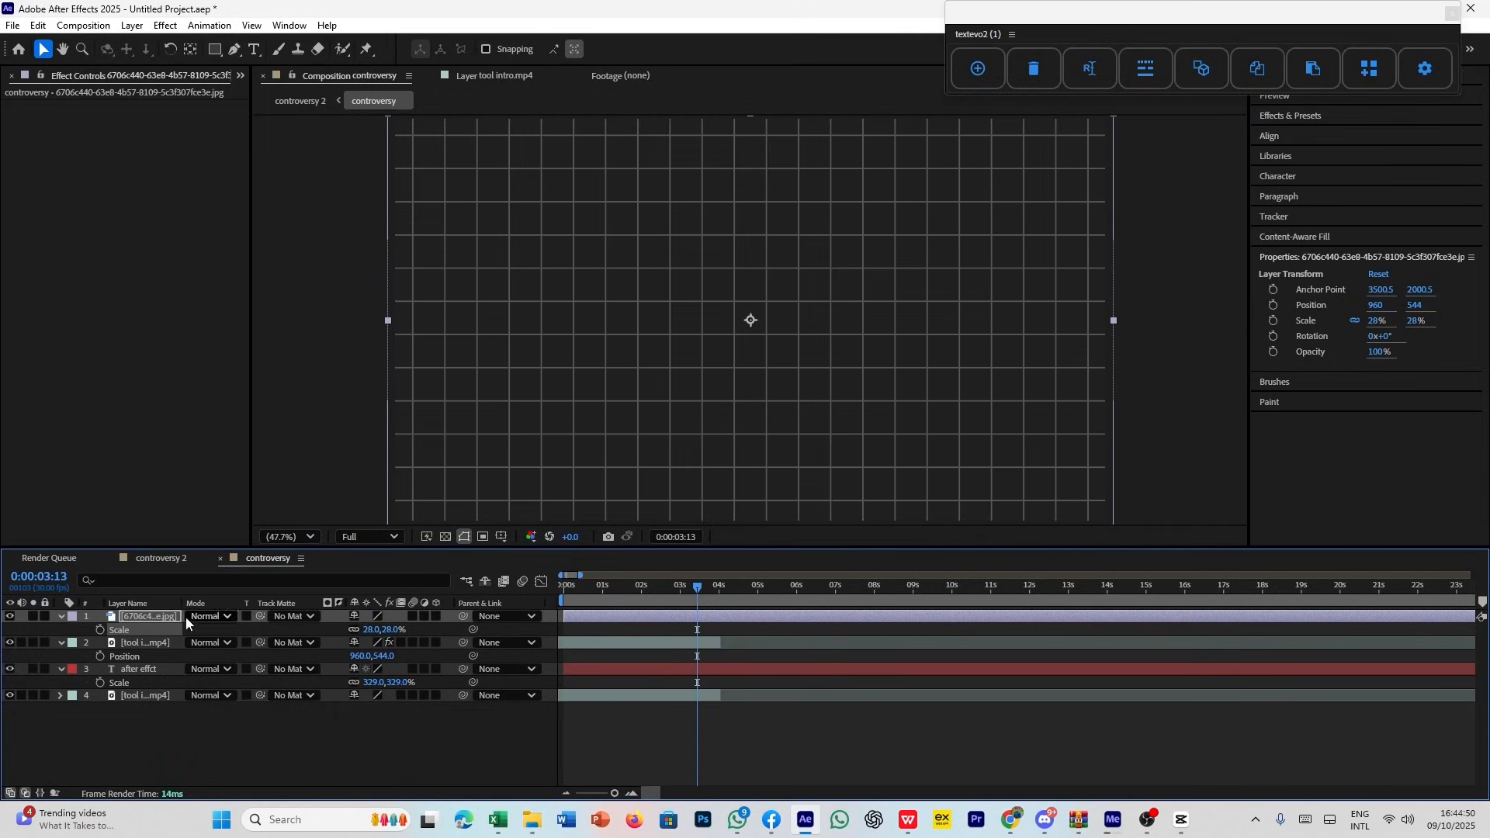
Place the grid layer directly beneath the man's cutout layer and move it up to about 975, 18.
{"action": "left_click_drag", "start_coordinate": [152, 613], "coordinate": [166, 662]}
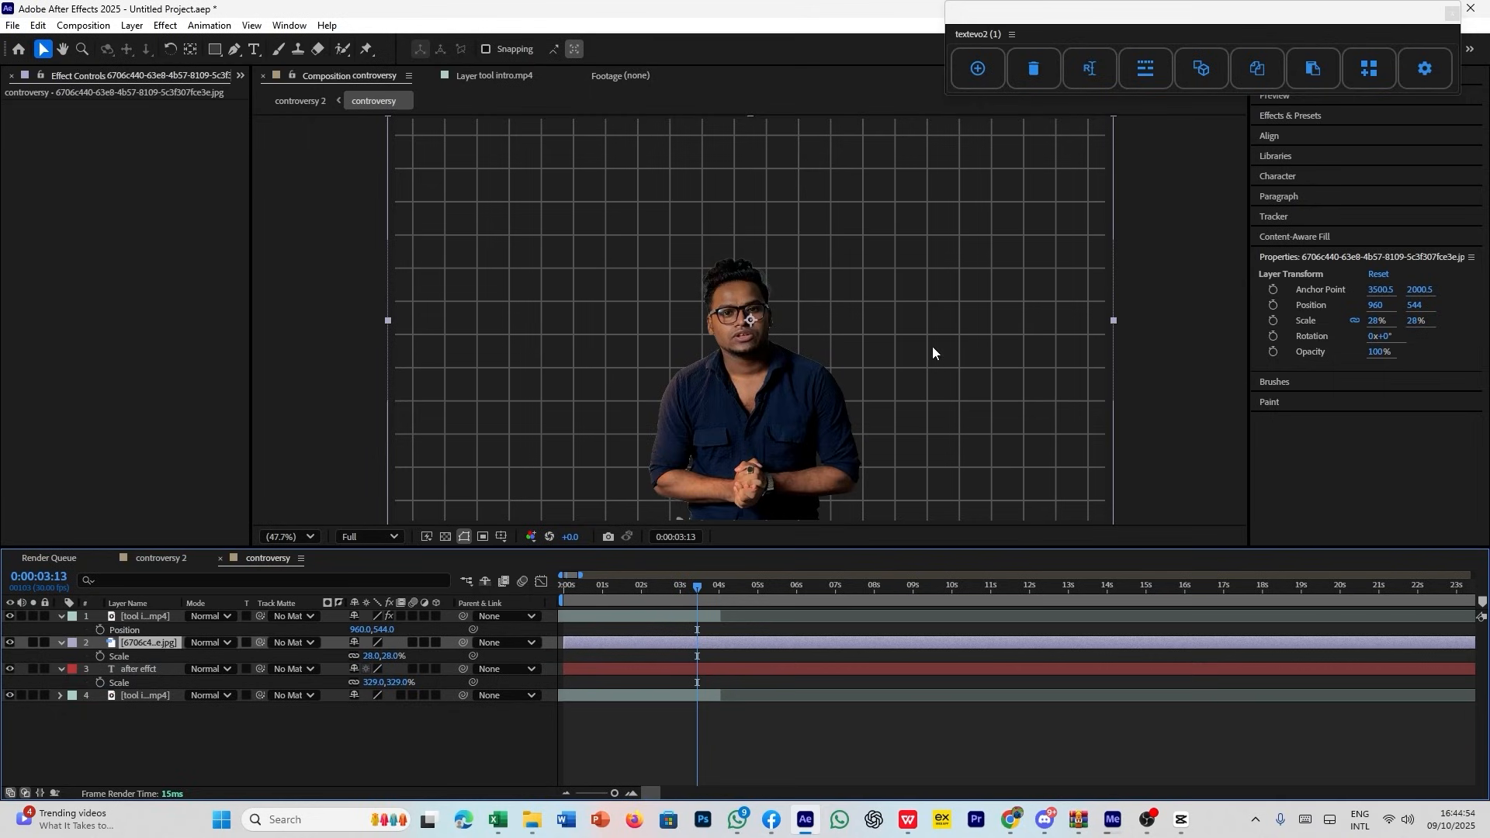
{"action": "left_click_drag", "start_coordinate": [933, 346], "coordinate": [938, 154]}
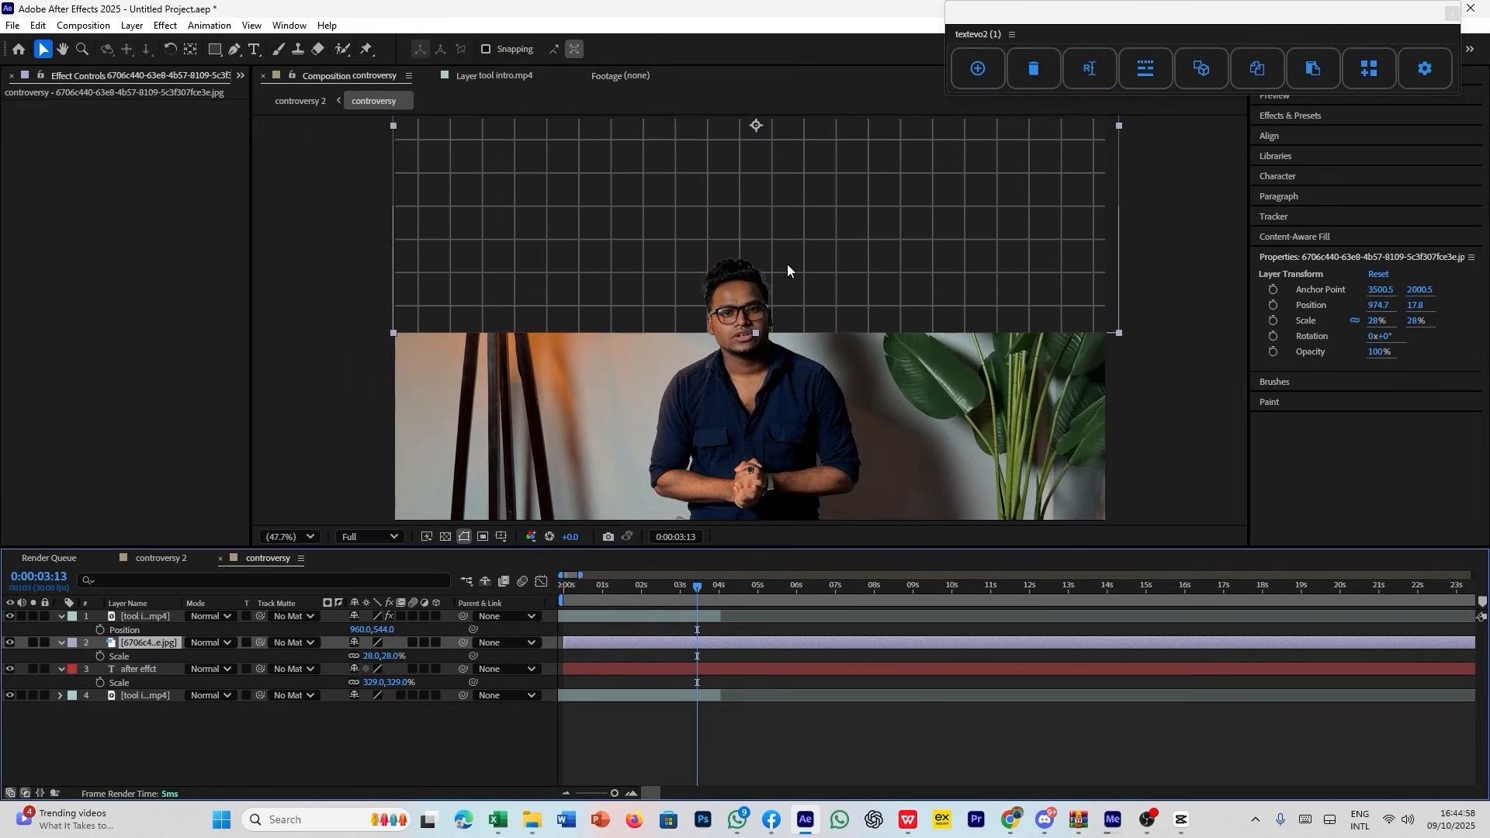
Draw a rectangular mask on the grid layer around its visible area, from above the frame to just below its lower edge.
{"action": "scroll", "coordinate": [788, 269], "scroll_direction": "down", "scroll_amount": 2}
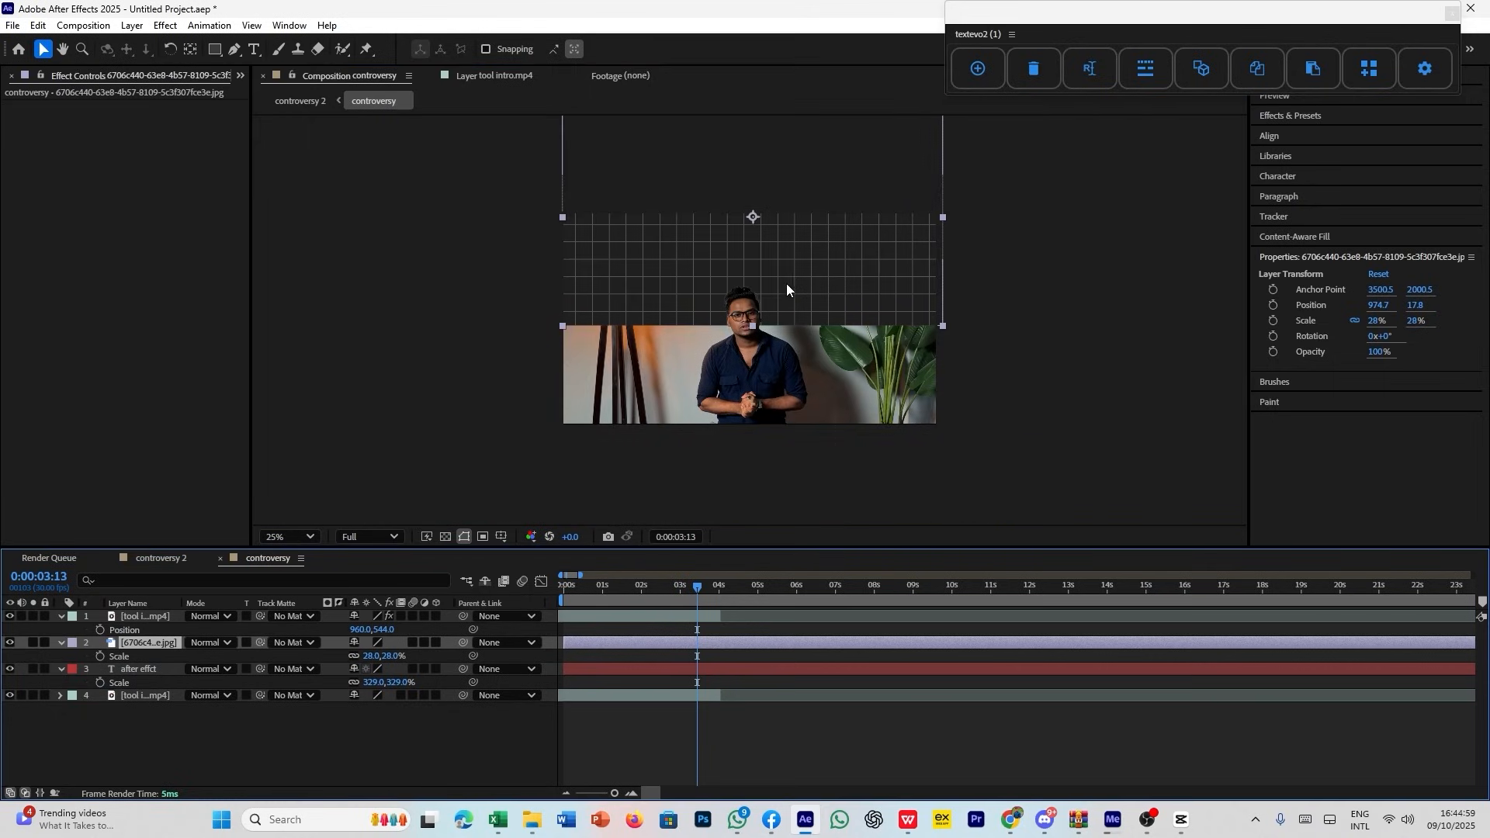
{"action": "left_click", "coordinate": [215, 49]}
{"action": "left_click_drag", "start_coordinate": [526, 196], "coordinate": [963, 335]}
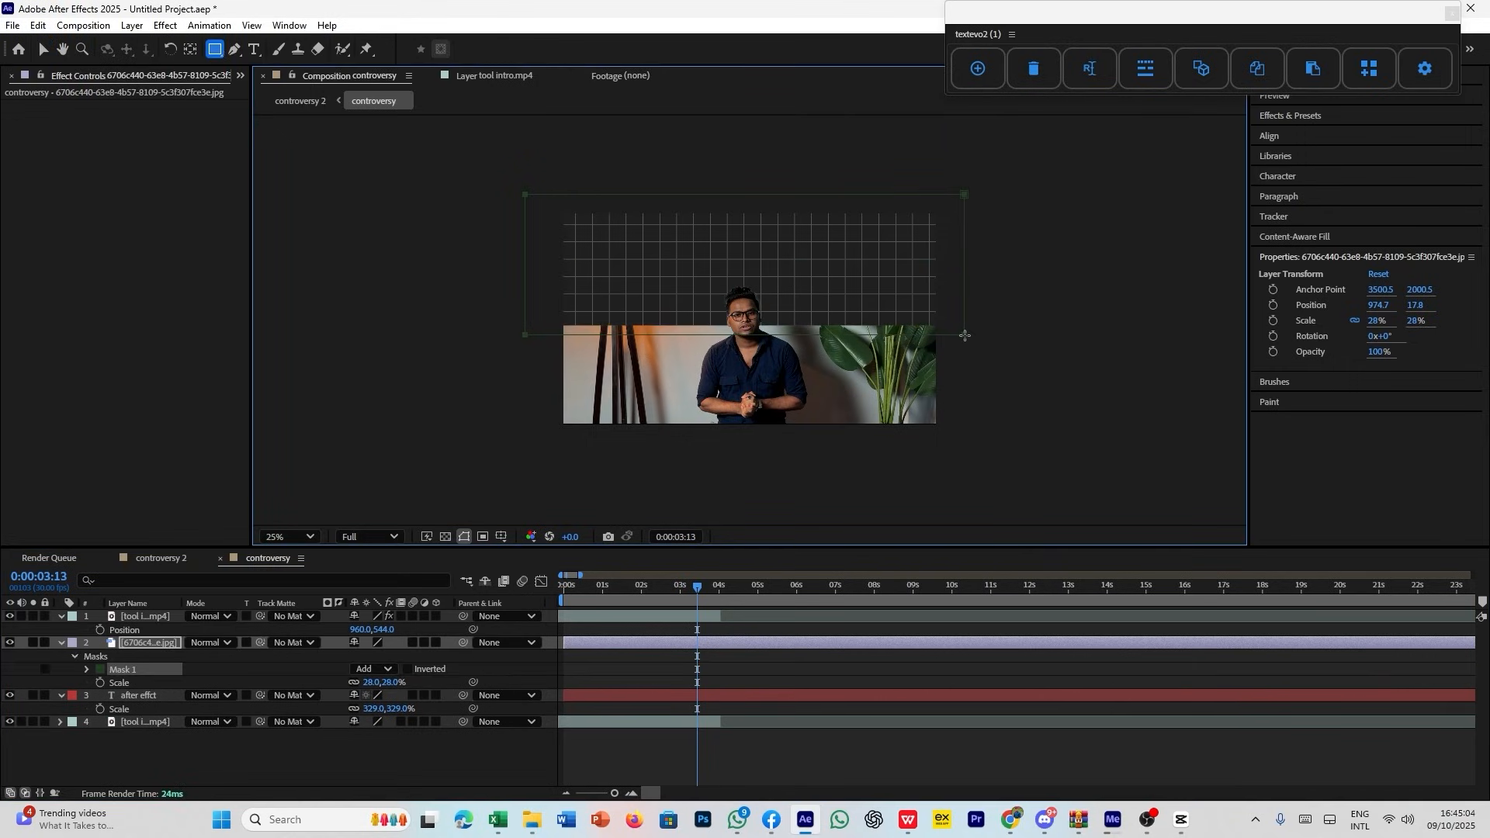
{"action": "key", "text": "period"}
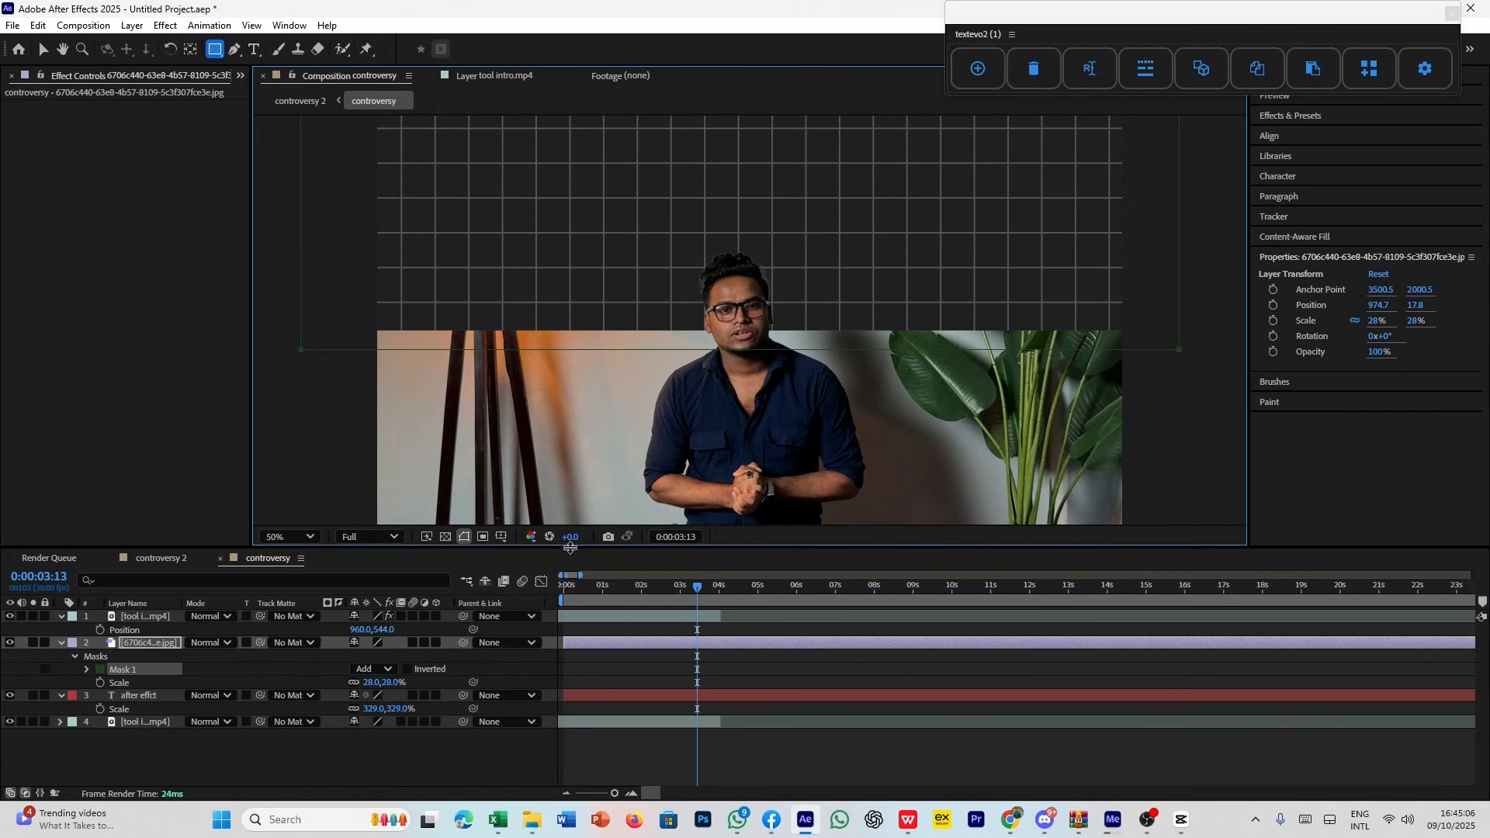
{"action": "left_click", "coordinate": [182, 769]}
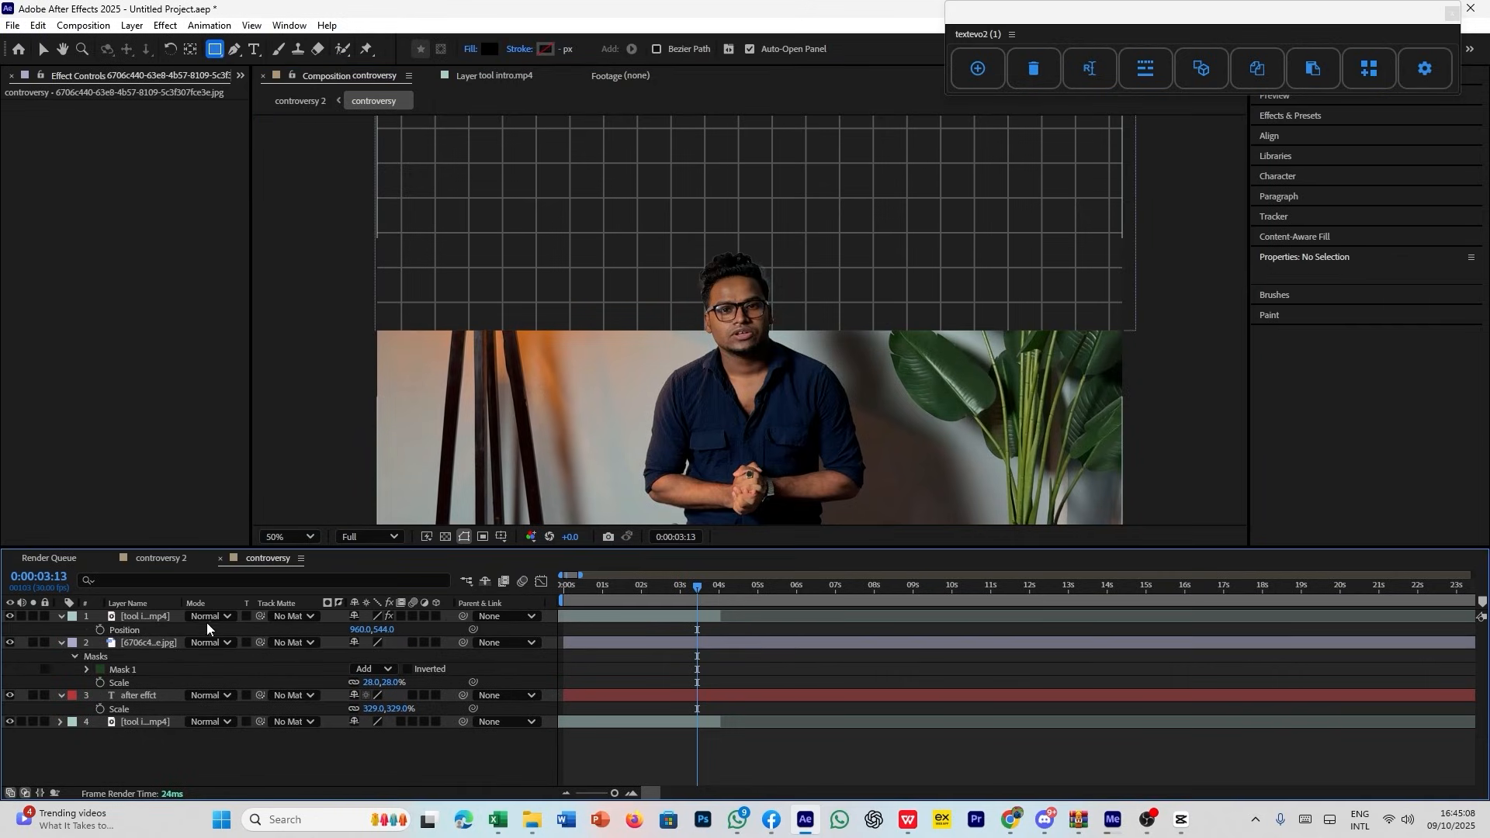
Set the mask feather of the grid layer's mask to 2101 pixels.
{"action": "left_click", "coordinate": [142, 639]}
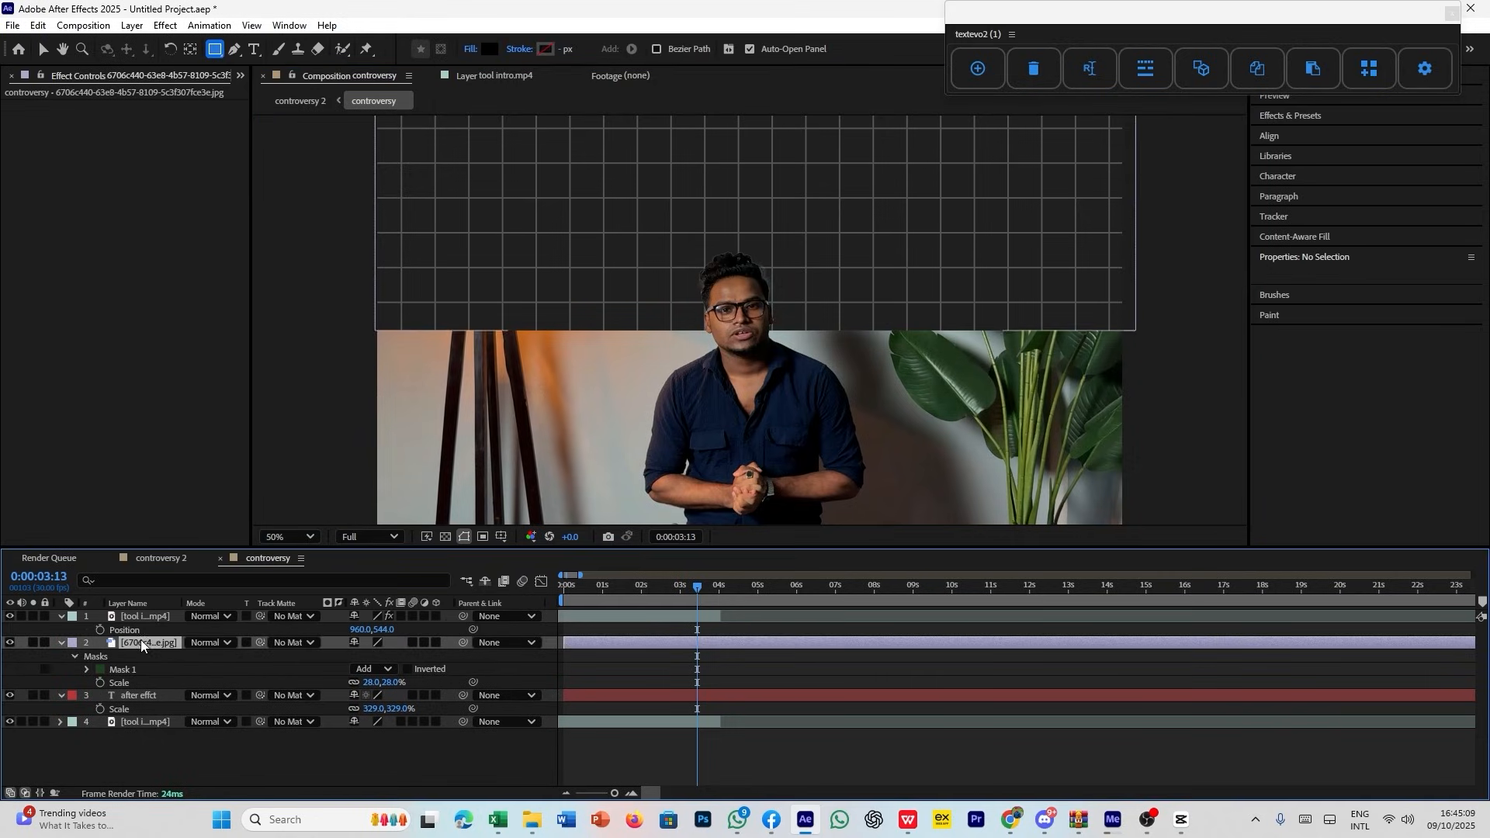
{"action": "left_click", "coordinate": [88, 669]}
{"action": "left_click_drag", "start_coordinate": [372, 696], "coordinate": [1032, 695]}
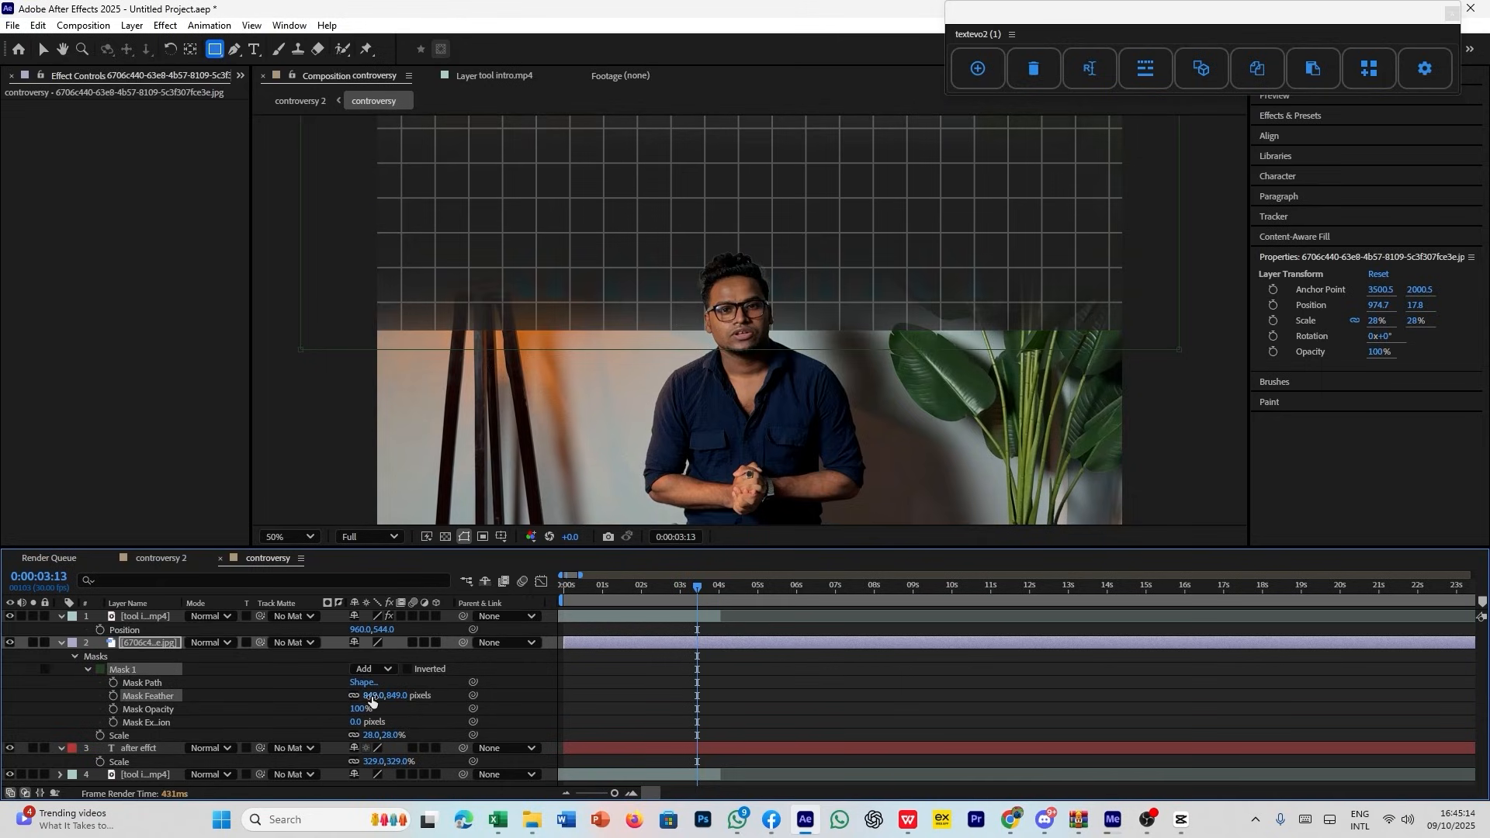
{"action": "left_click_drag", "start_coordinate": [373, 697], "coordinate": [1343, 692]}
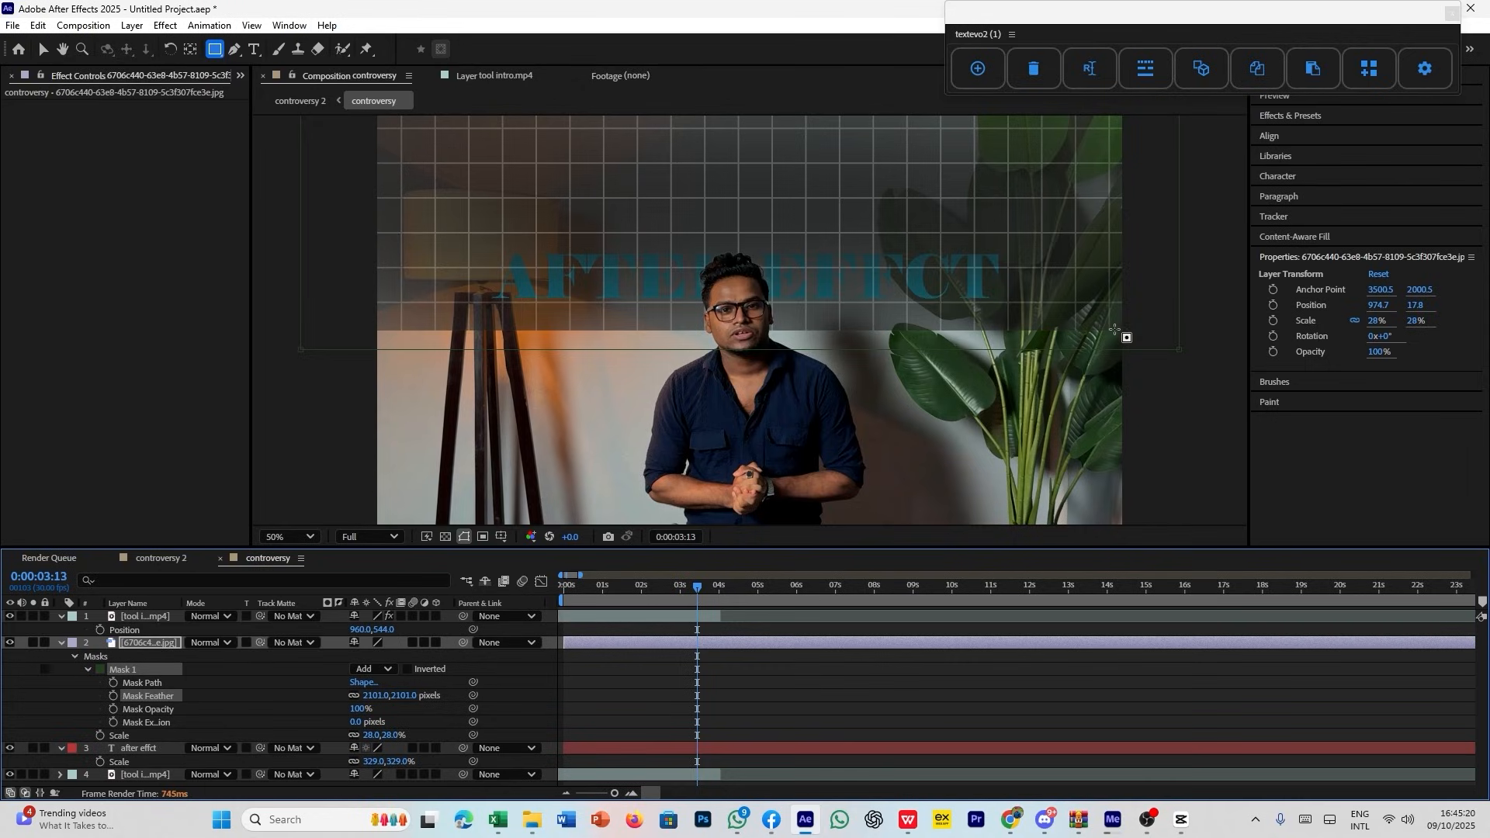
Raise the two lower points of the grid layer's mask to the top of the lampshade so the grid fades out above the text.
{"action": "key", "text": "v"}
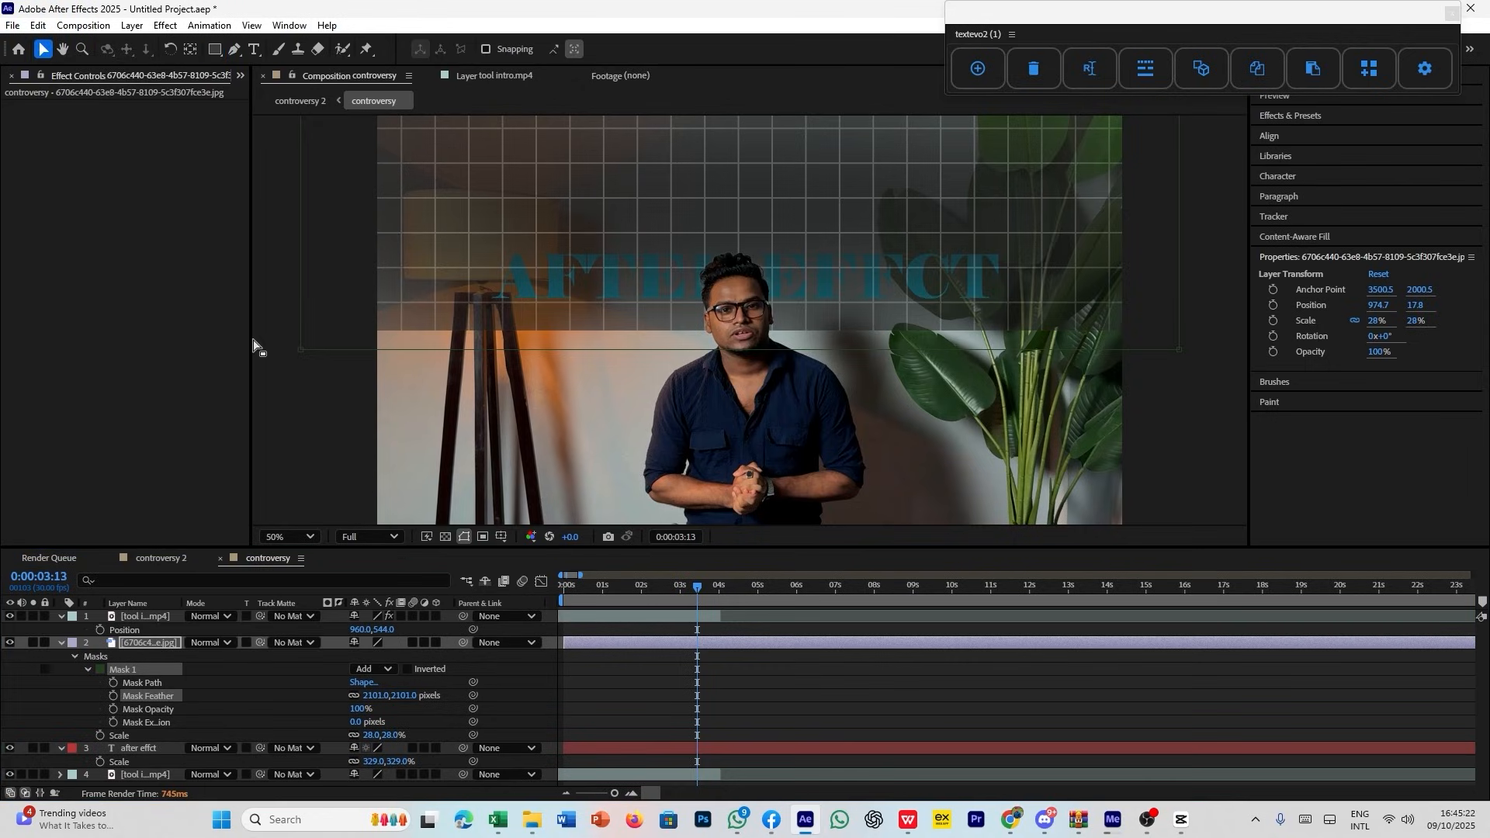
{"action": "left_click_drag", "start_coordinate": [253, 342], "coordinate": [1313, 371]}
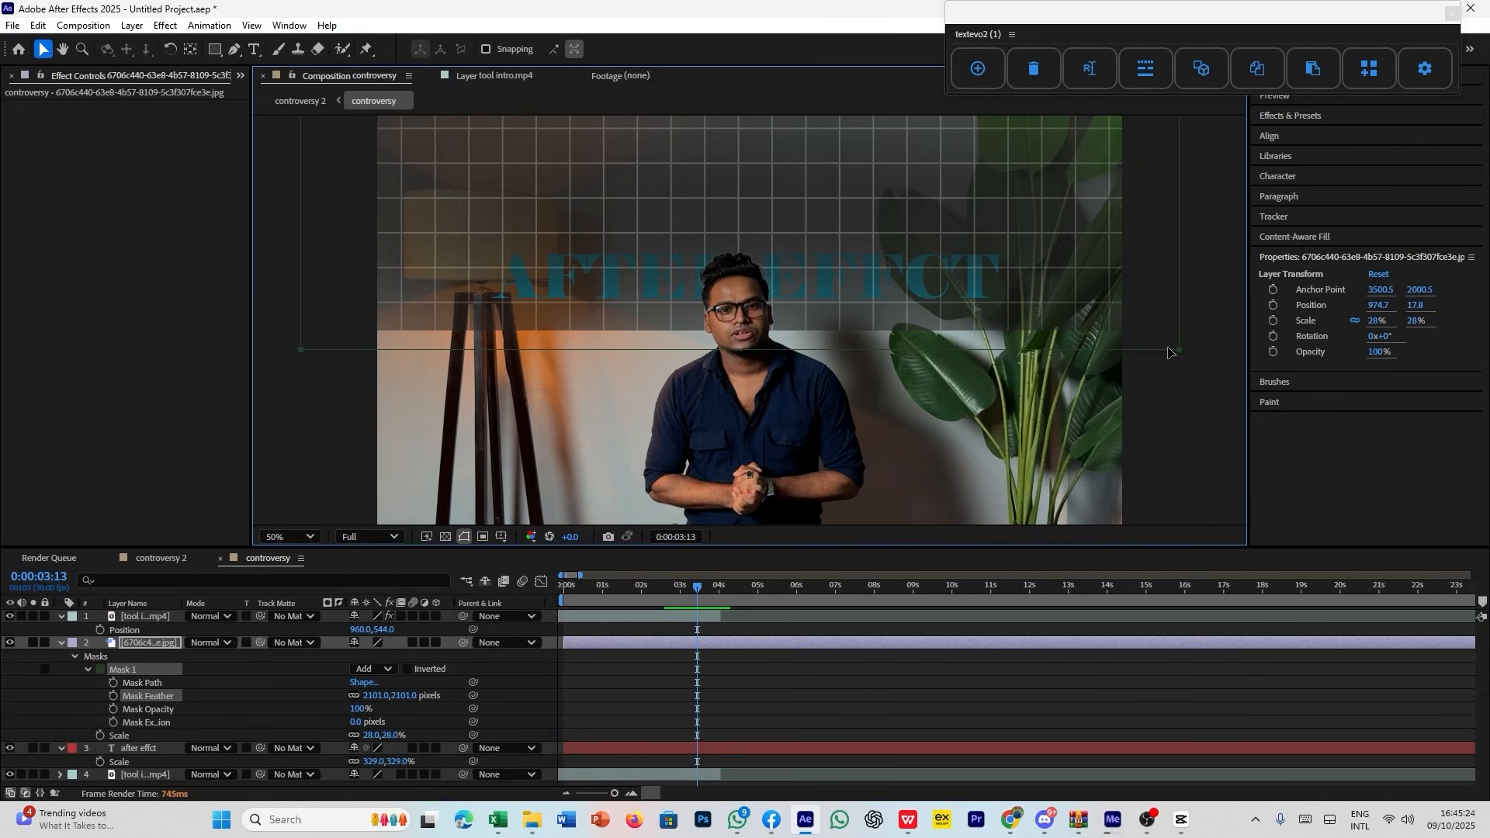
{"action": "left_click_drag", "start_coordinate": [1168, 353], "coordinate": [1175, 188]}
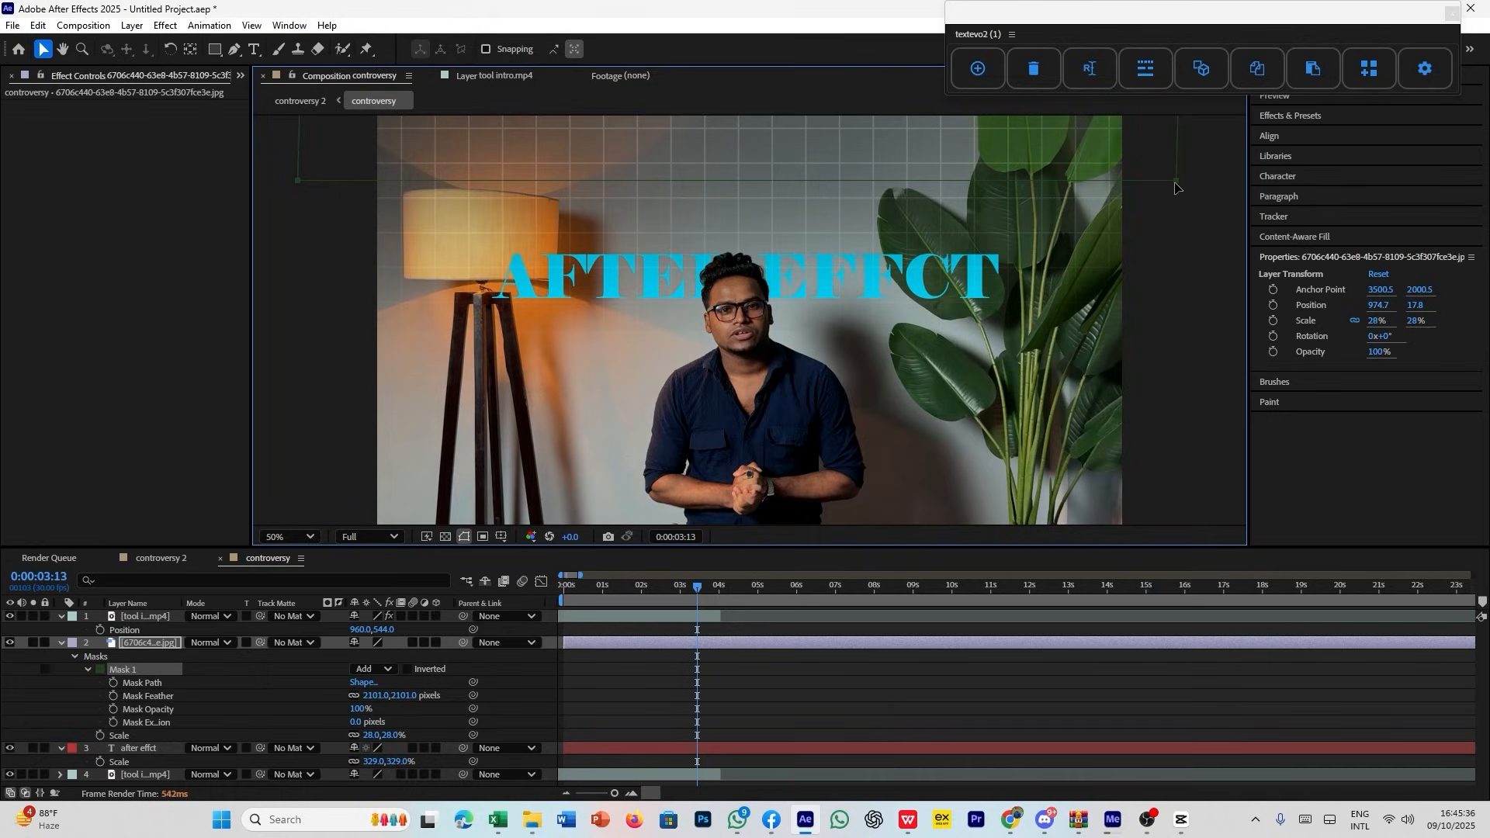
{"action": "left_click", "coordinate": [906, 692]}
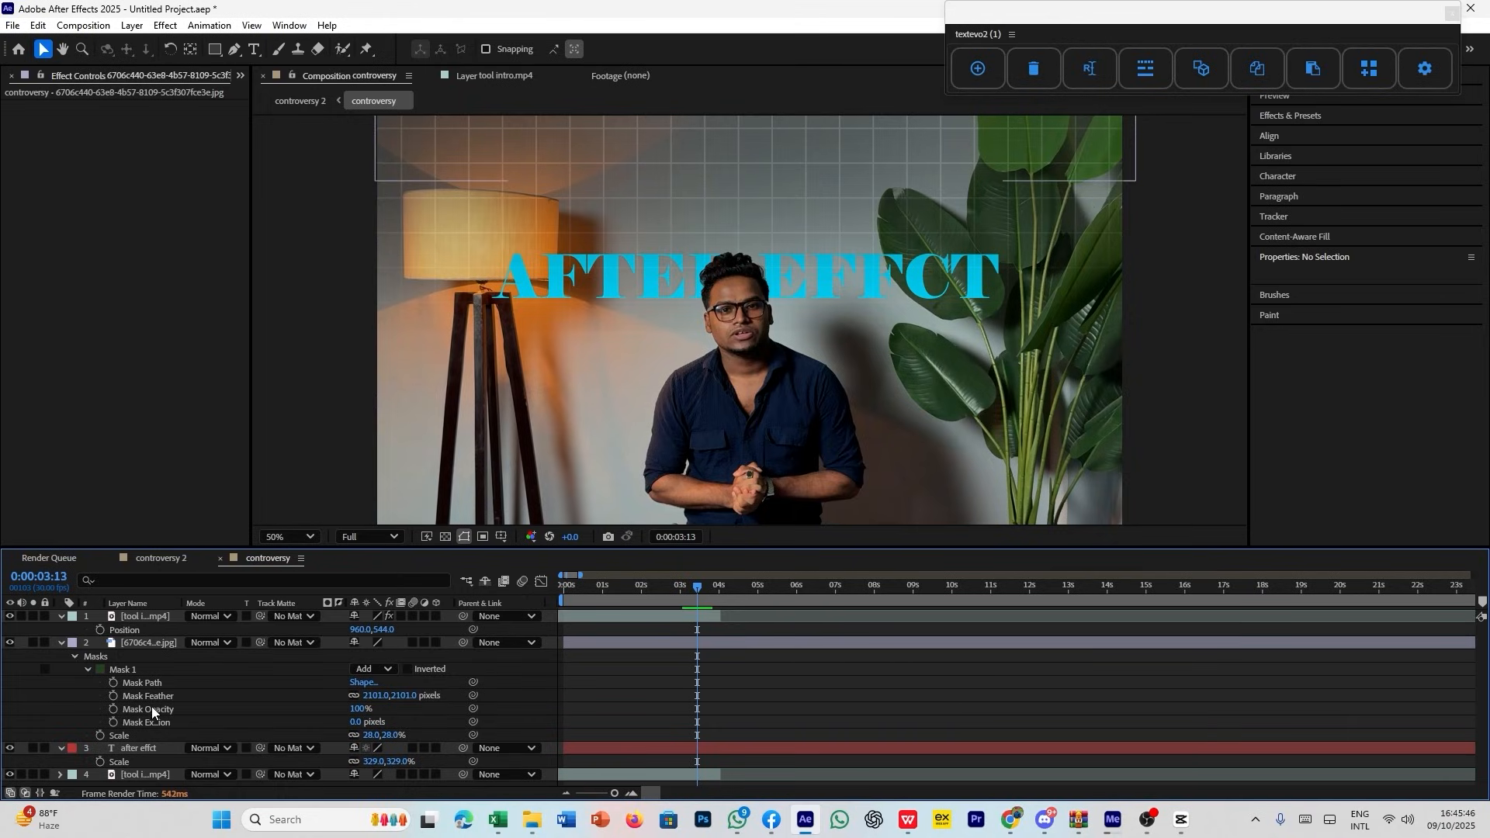
Move the "after effct" text layer above the grid layer, directly beneath the man's cutout layer.
{"action": "left_click", "coordinate": [155, 749]}
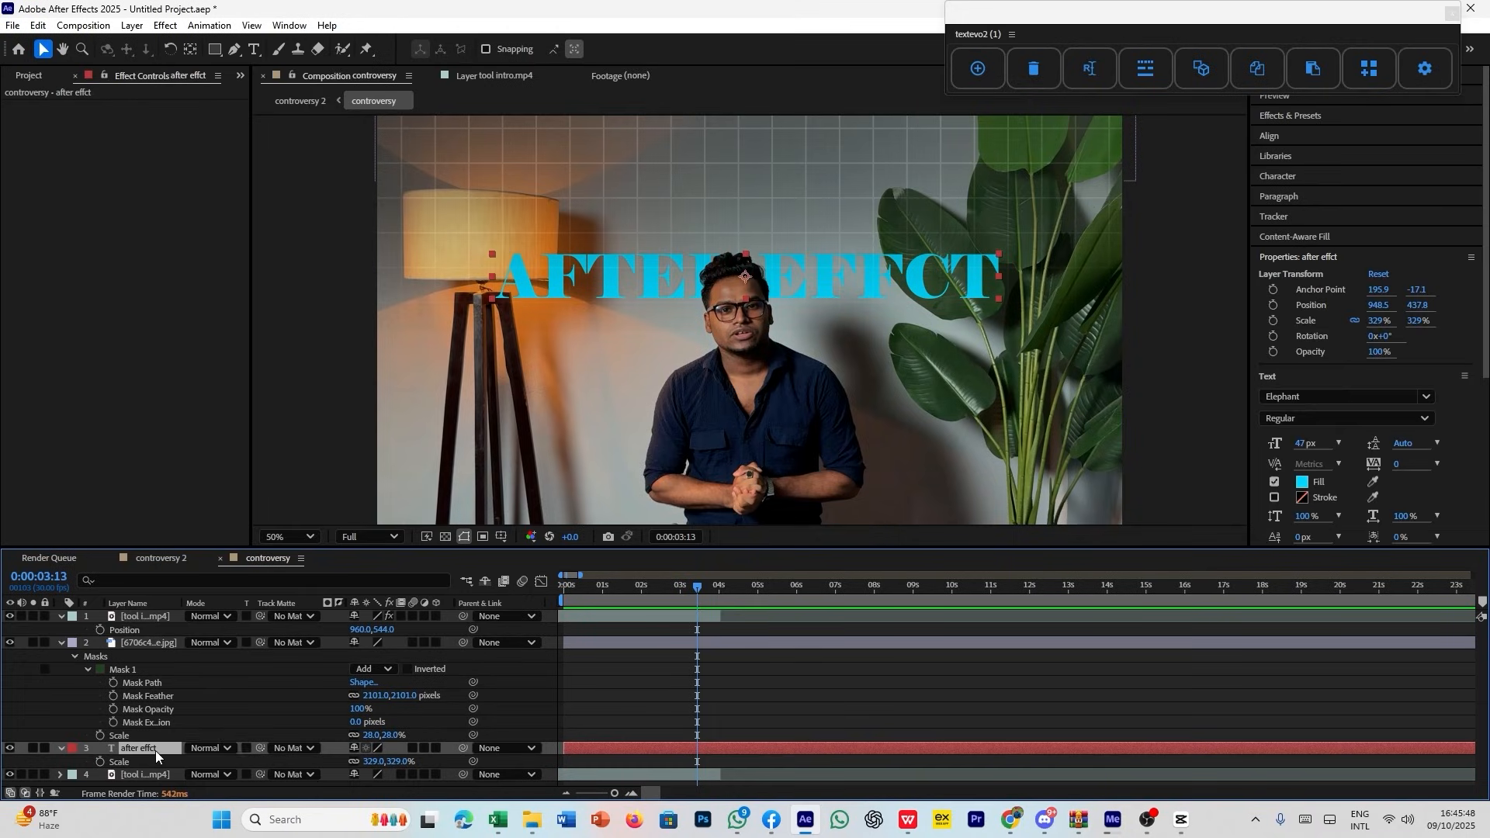
{"action": "mouse_move", "coordinate": [141, 738]}
{"action": "left_mouse_down"}
{"action": "mouse_move", "coordinate": [150, 636]}
{"action": "mouse_move", "coordinate": [146, 766]}
{"action": "left_mouse_up"}
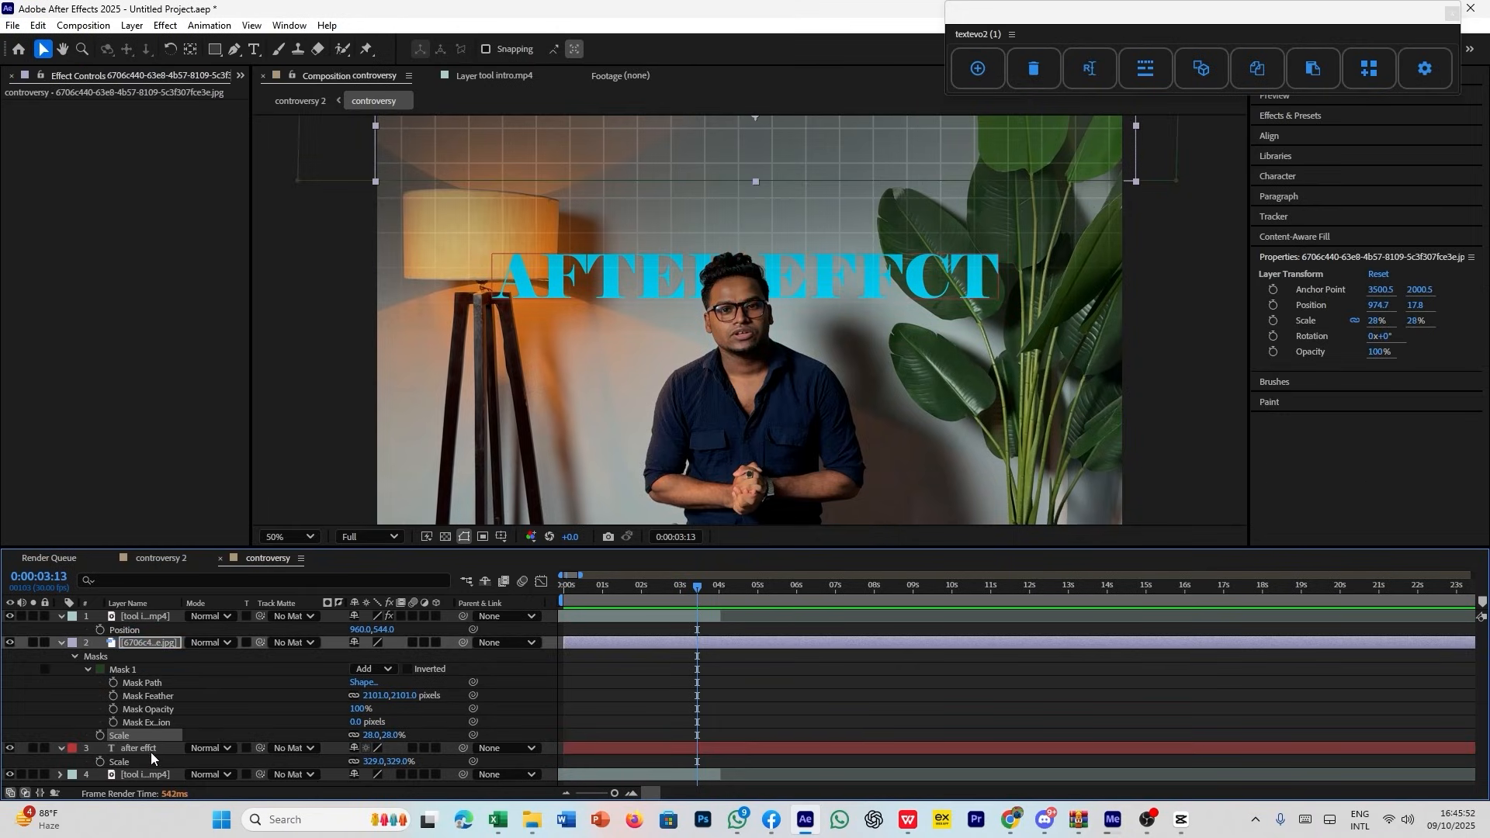
{"action": "left_click", "coordinate": [151, 749]}
{"action": "left_click_drag", "start_coordinate": [152, 641], "coordinate": [152, 634]}
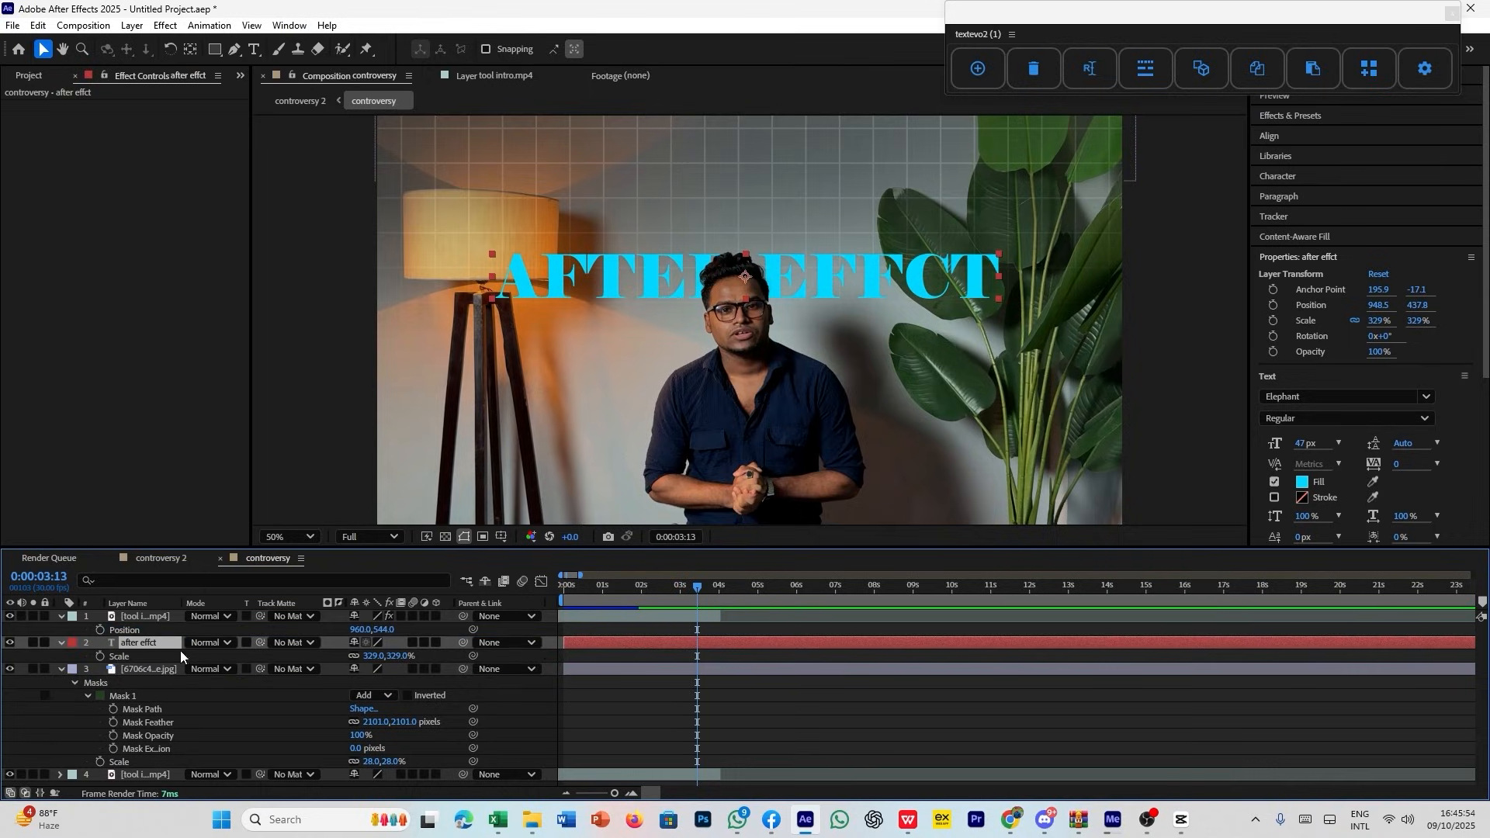
{"action": "left_click", "coordinate": [1139, 379]}
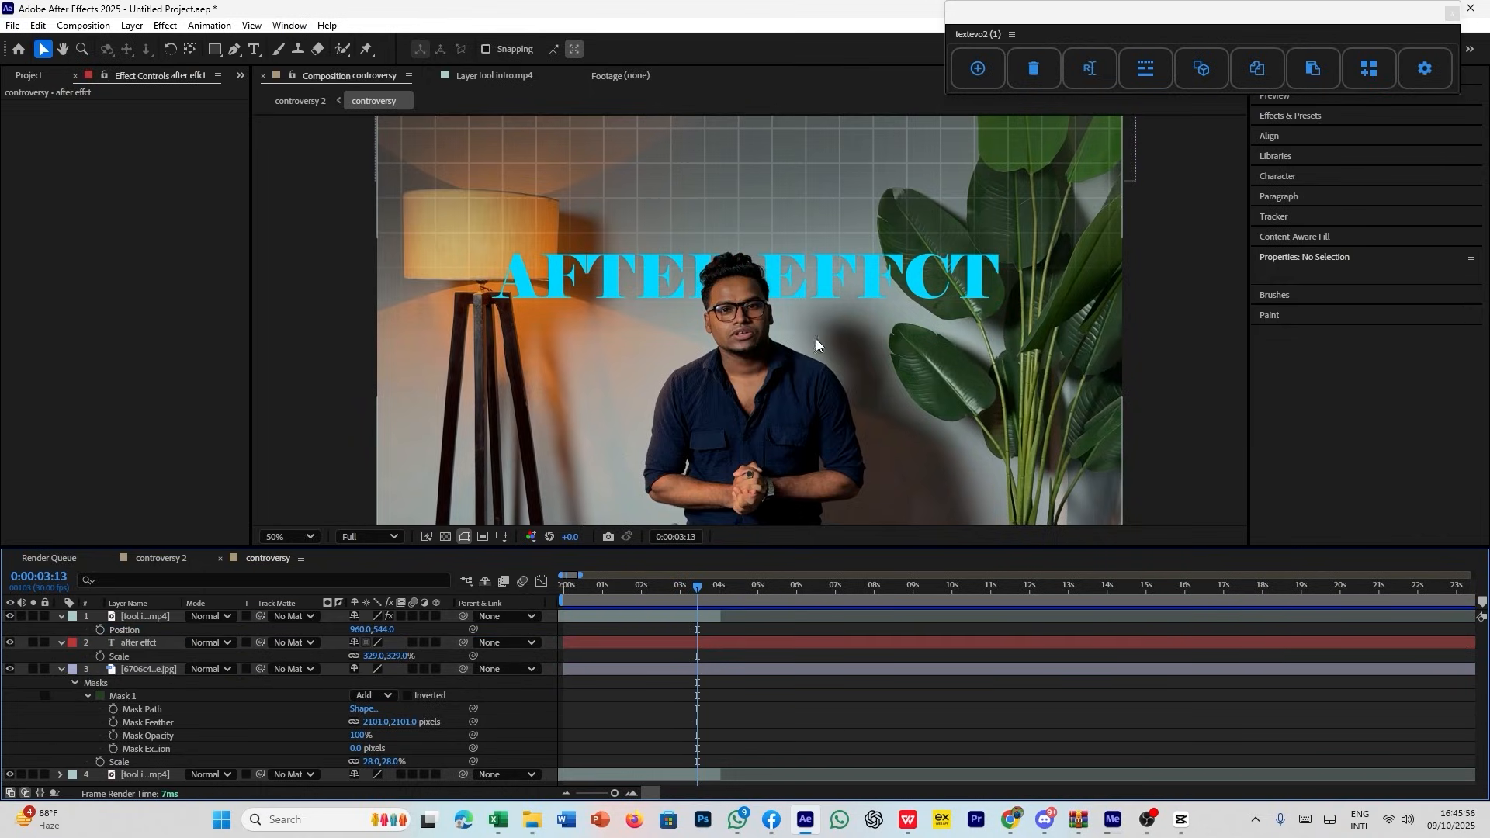
Play the controversy composition repeatedly from near its start to check the text behind the man and the grid on the wall.
{"action": "key", "text": "Home"}
{"action": "key", "text": "space"}
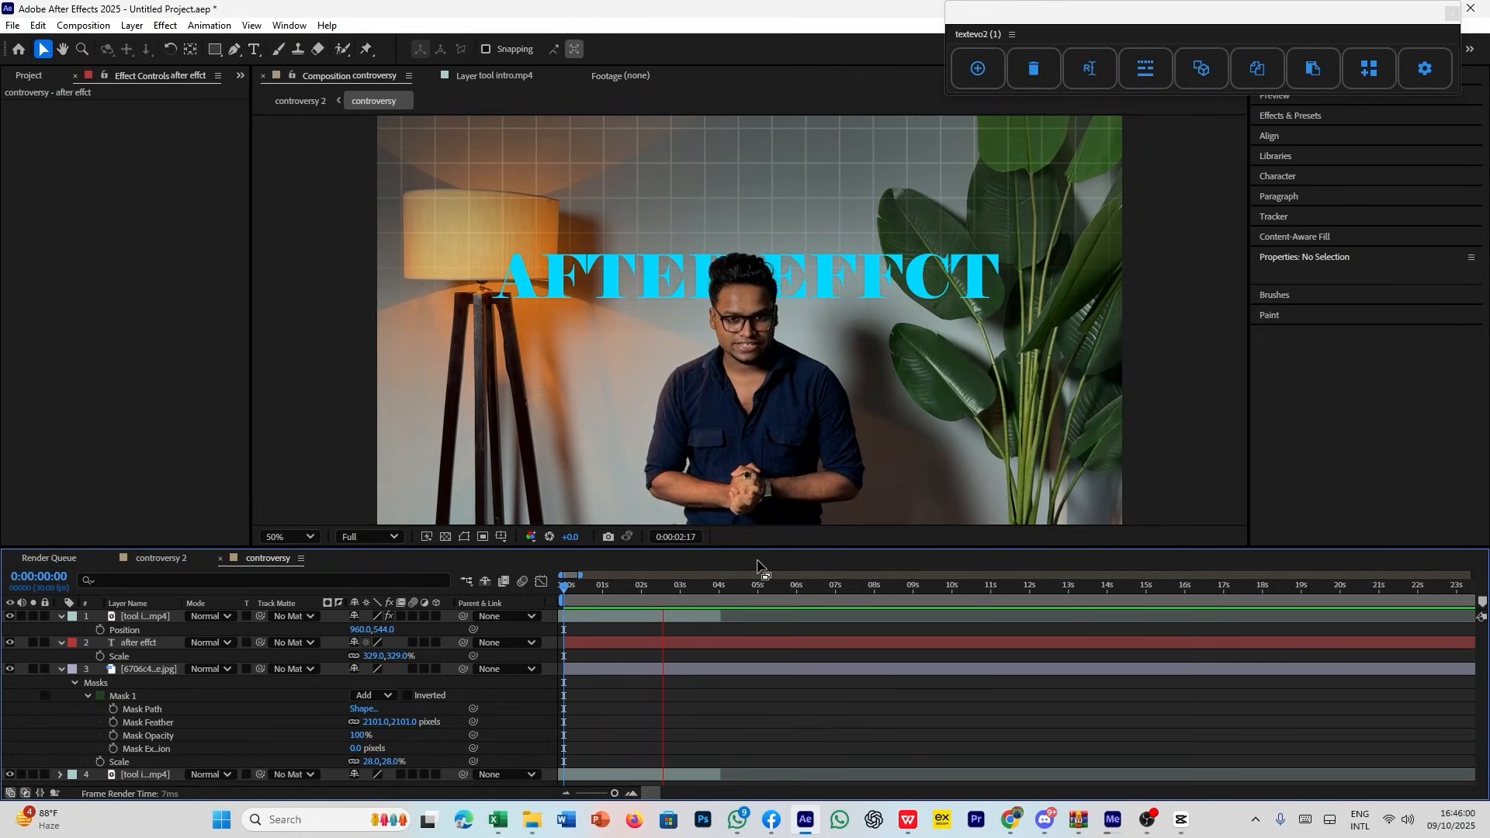
{"action": "key", "text": "space"}
{"action": "key", "text": "space"}
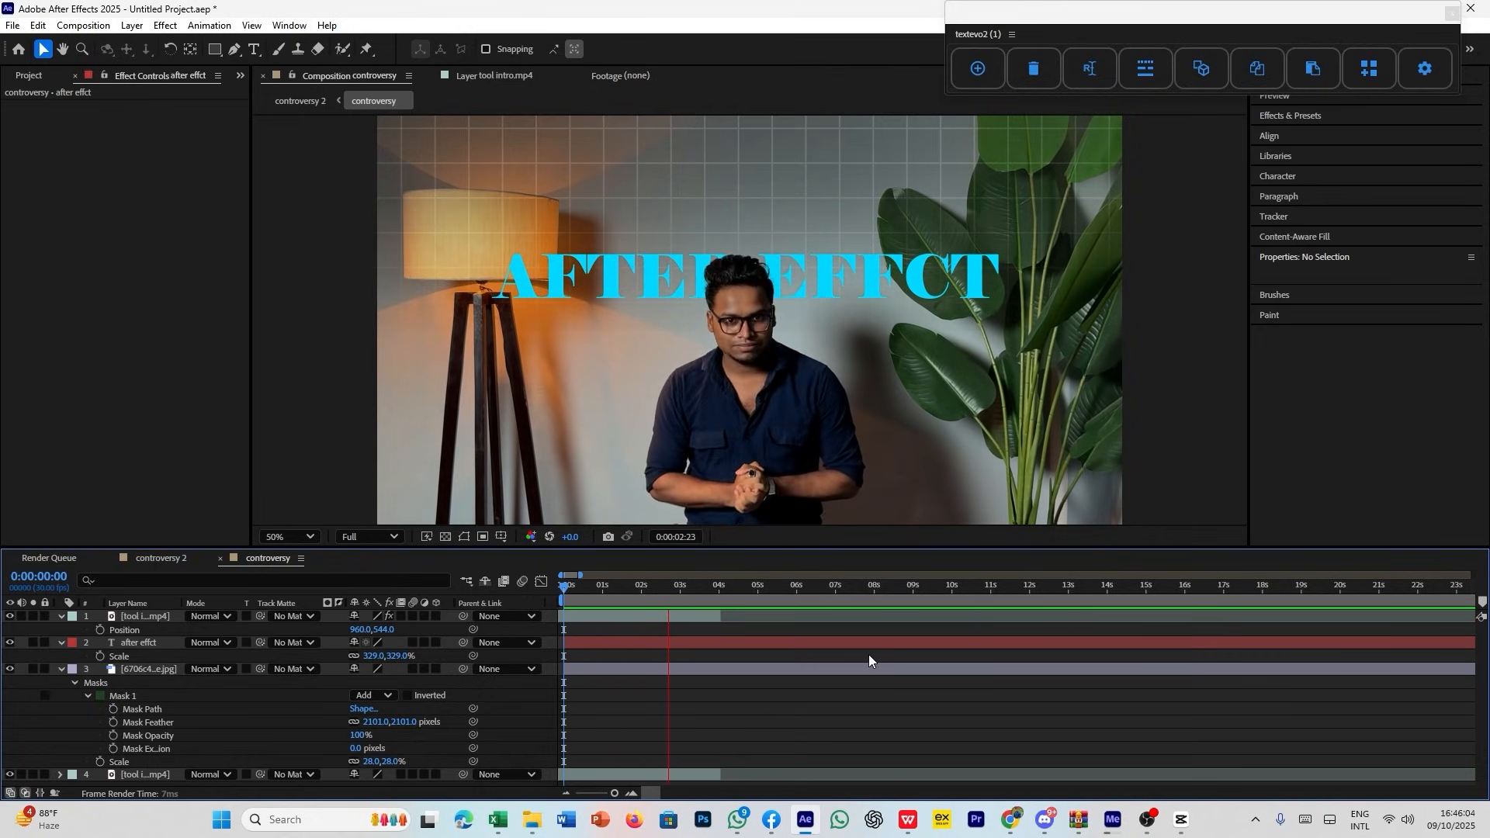
{"action": "key", "text": "space"}
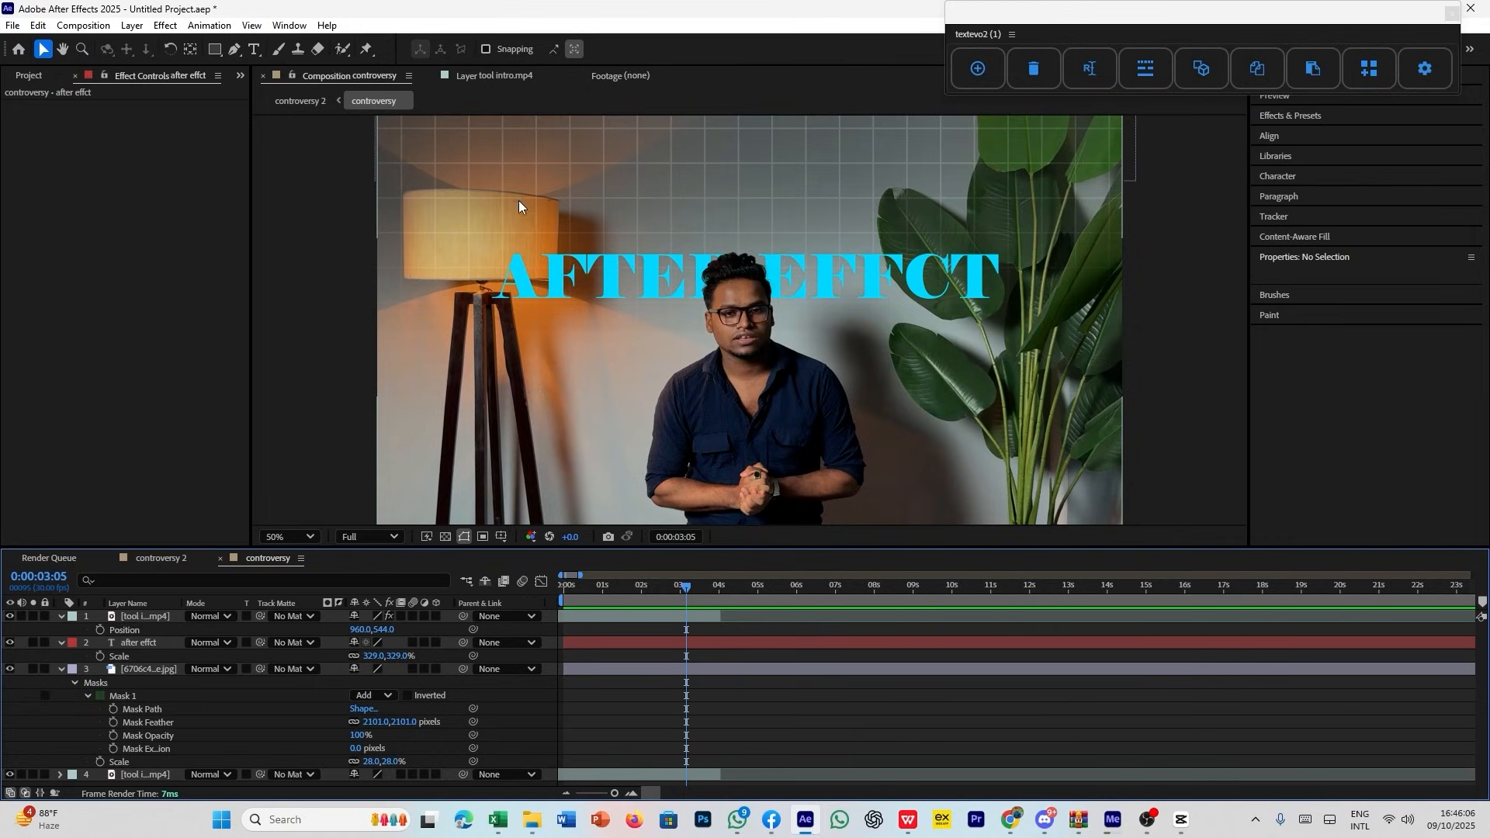
{"action": "left_click_drag", "start_coordinate": [689, 592], "coordinate": [553, 653]}
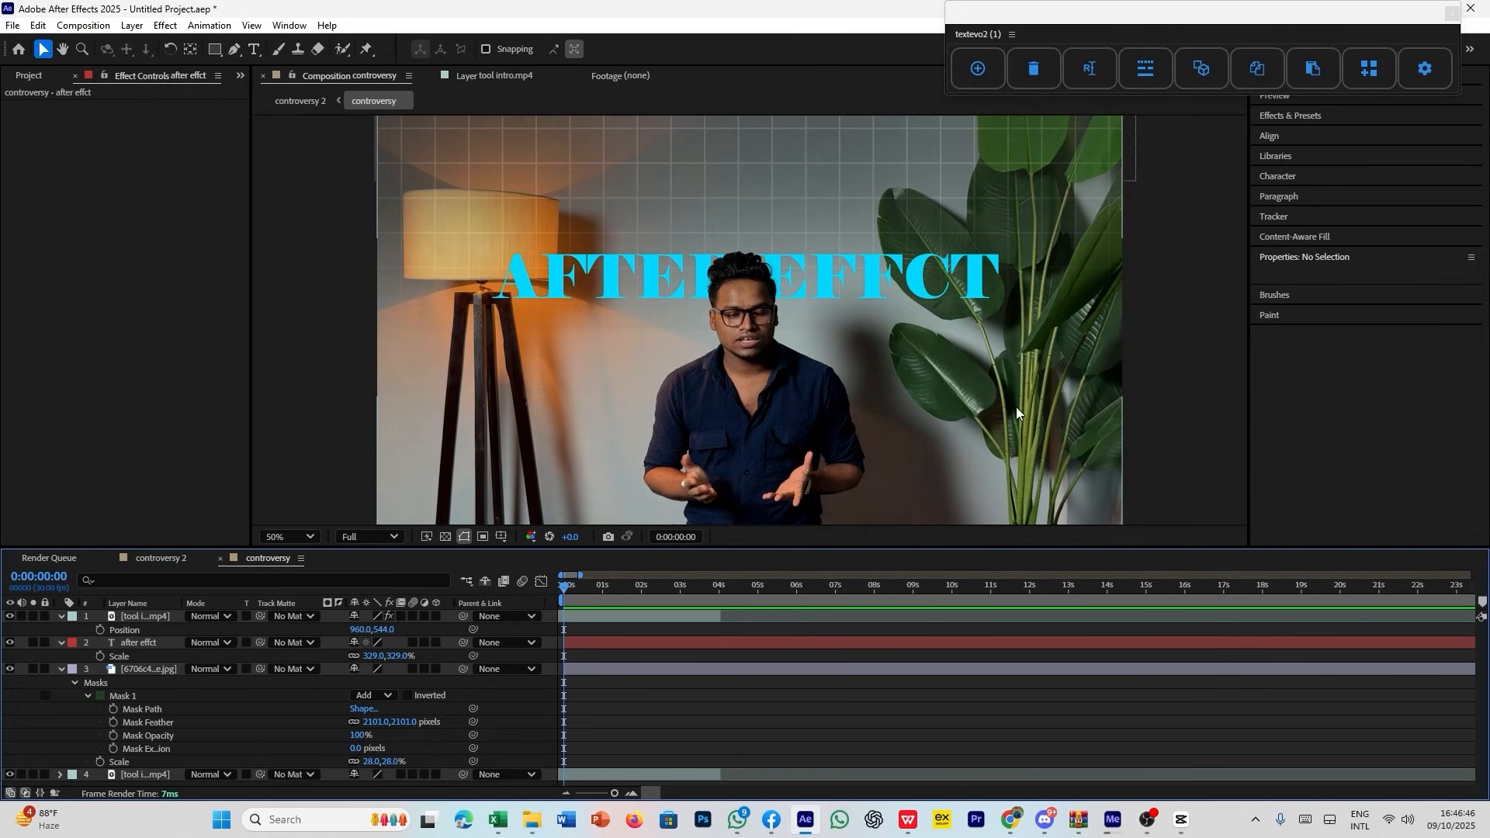
{"action": "key", "text": "space"}
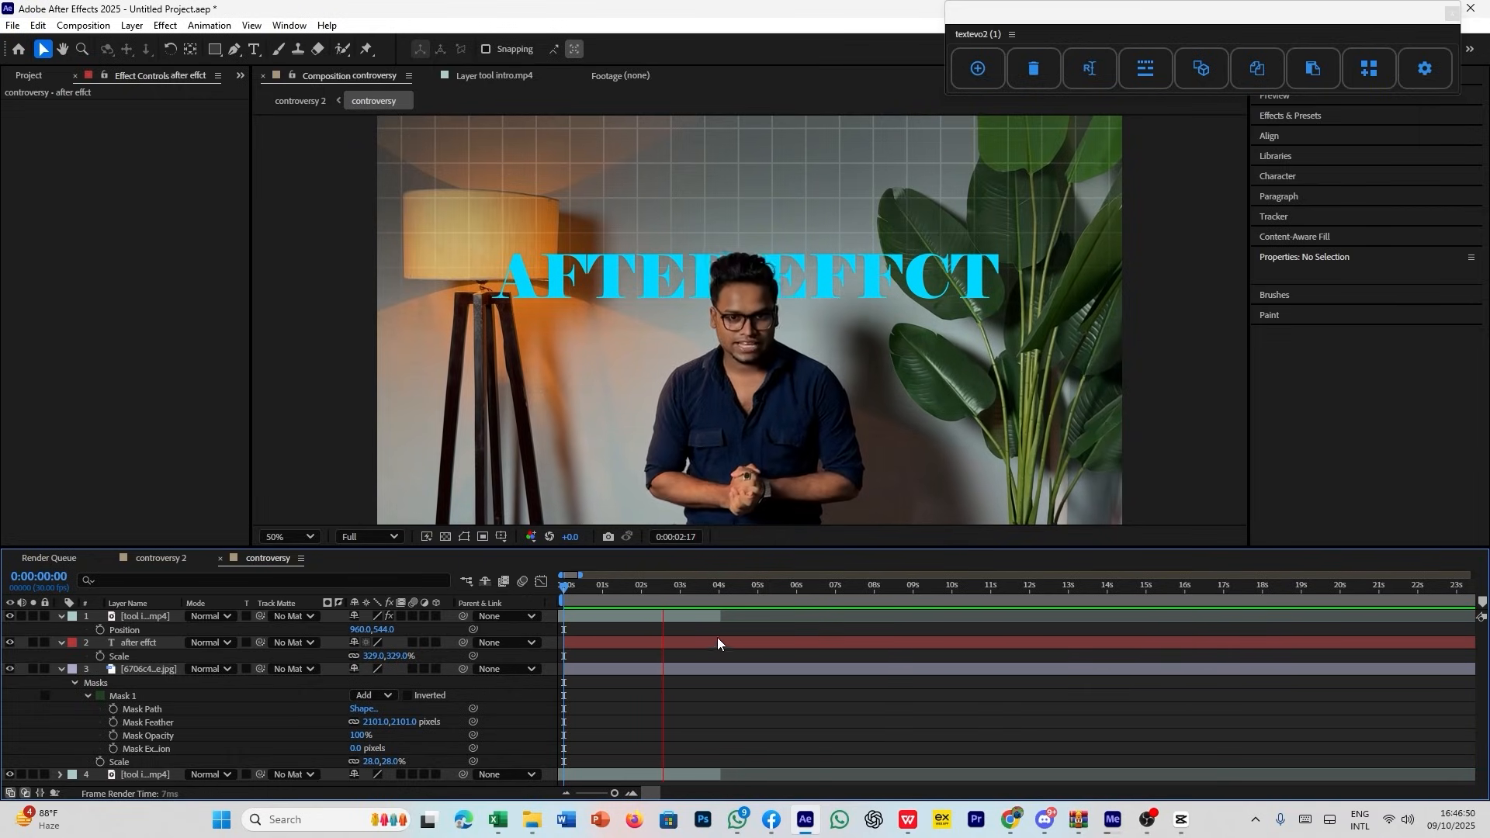
{"action": "left_click_drag", "start_coordinate": [691, 585], "coordinate": [531, 597]}
{"action": "key", "text": "space"}
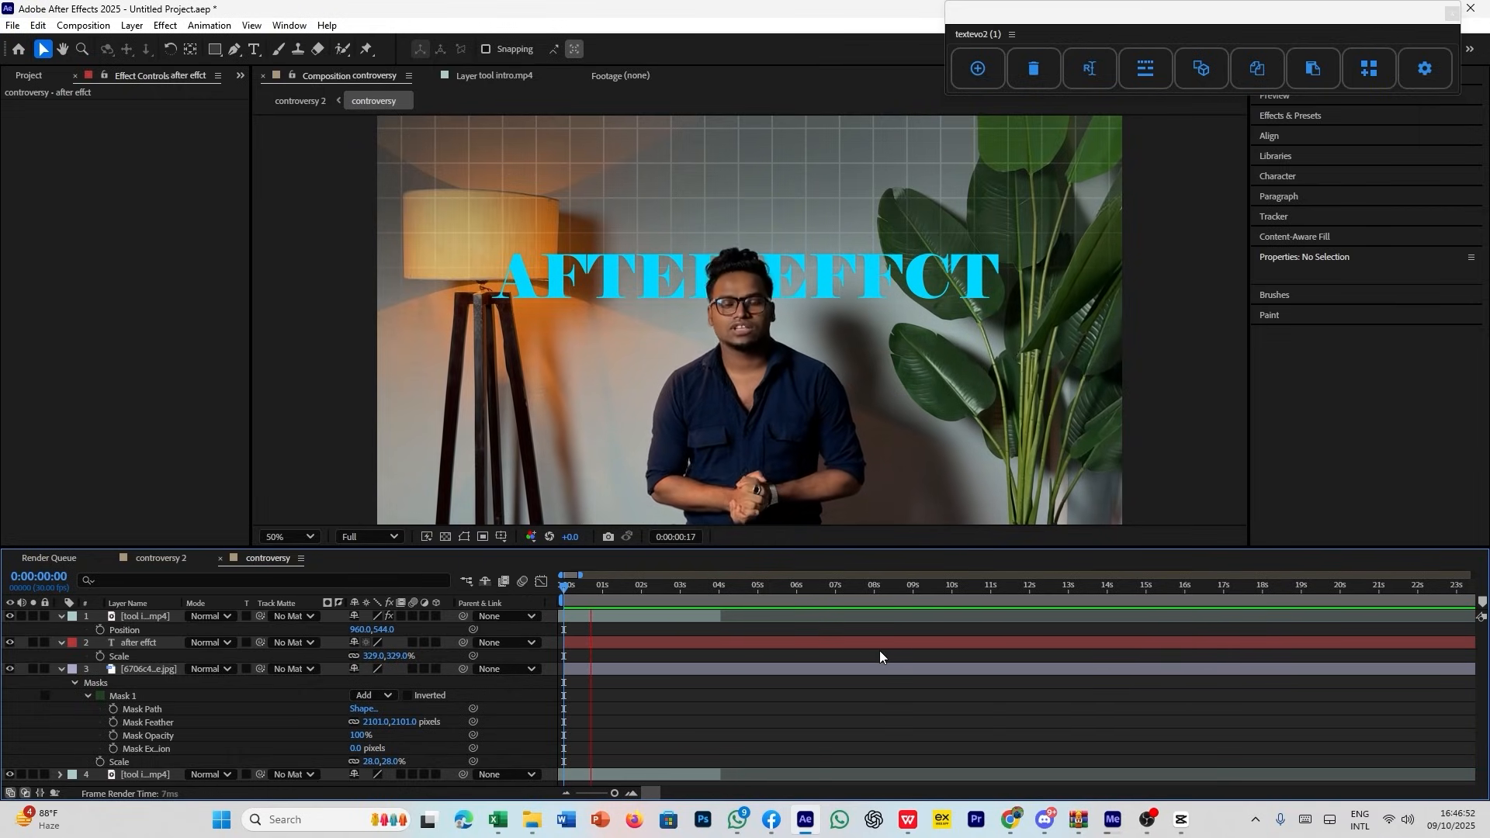
{"action": "key", "text": "space"}
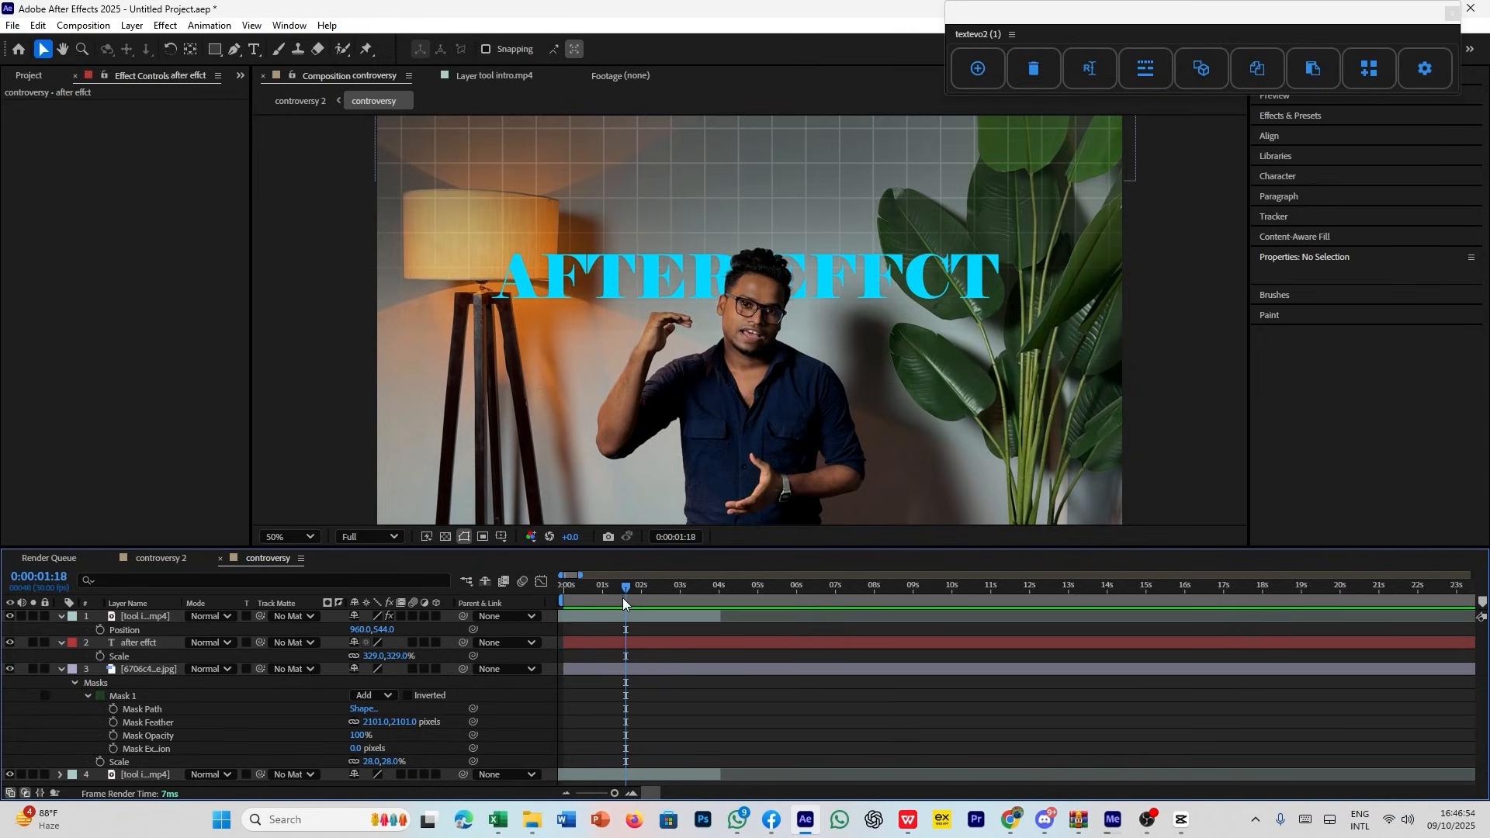
{"action": "left_click_drag", "start_coordinate": [623, 598], "coordinate": [573, 602]}
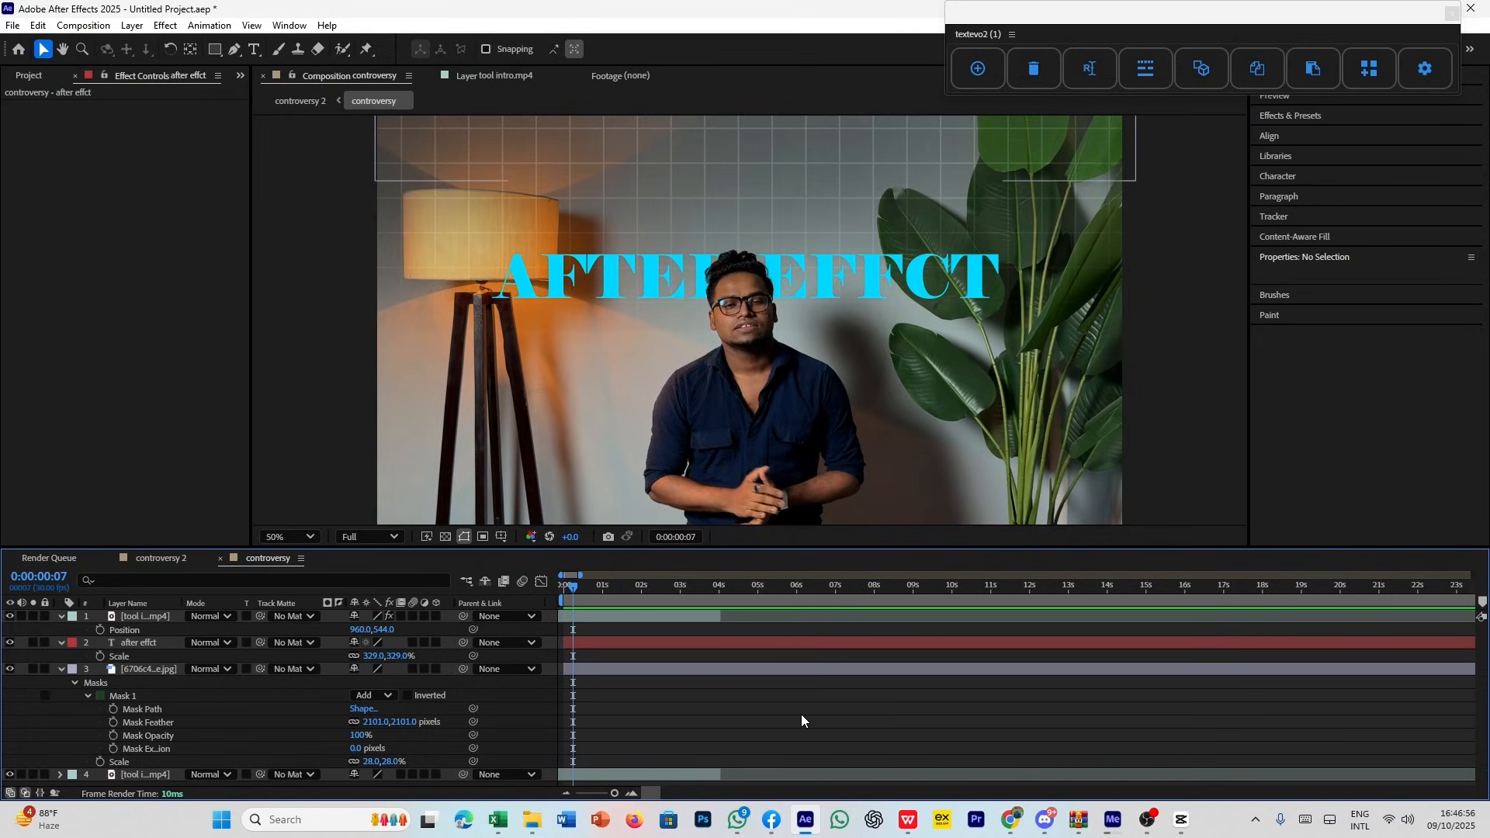
{"action": "key", "text": "space"}
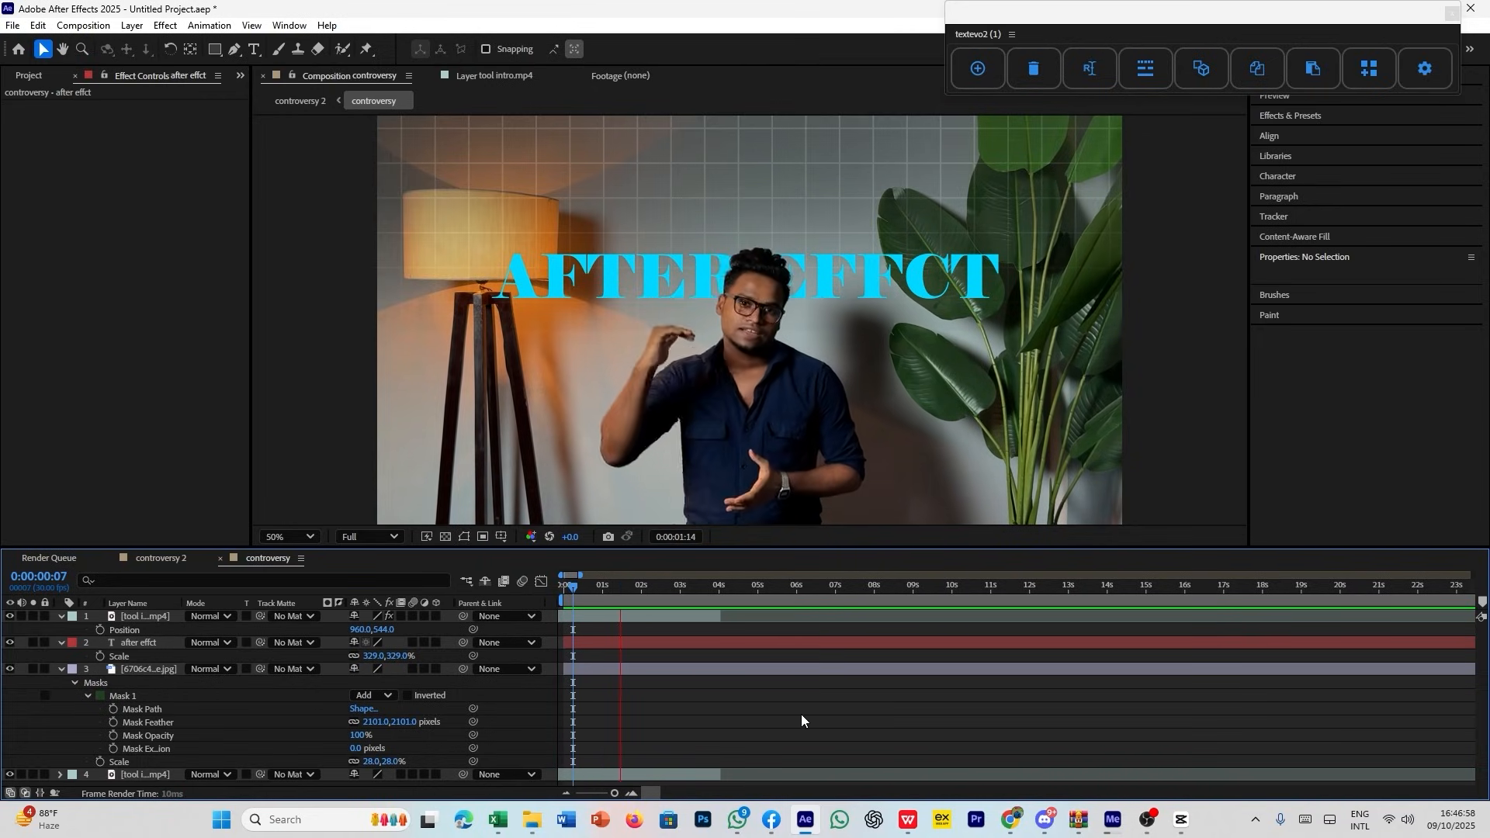
{"action": "key", "text": "space"}
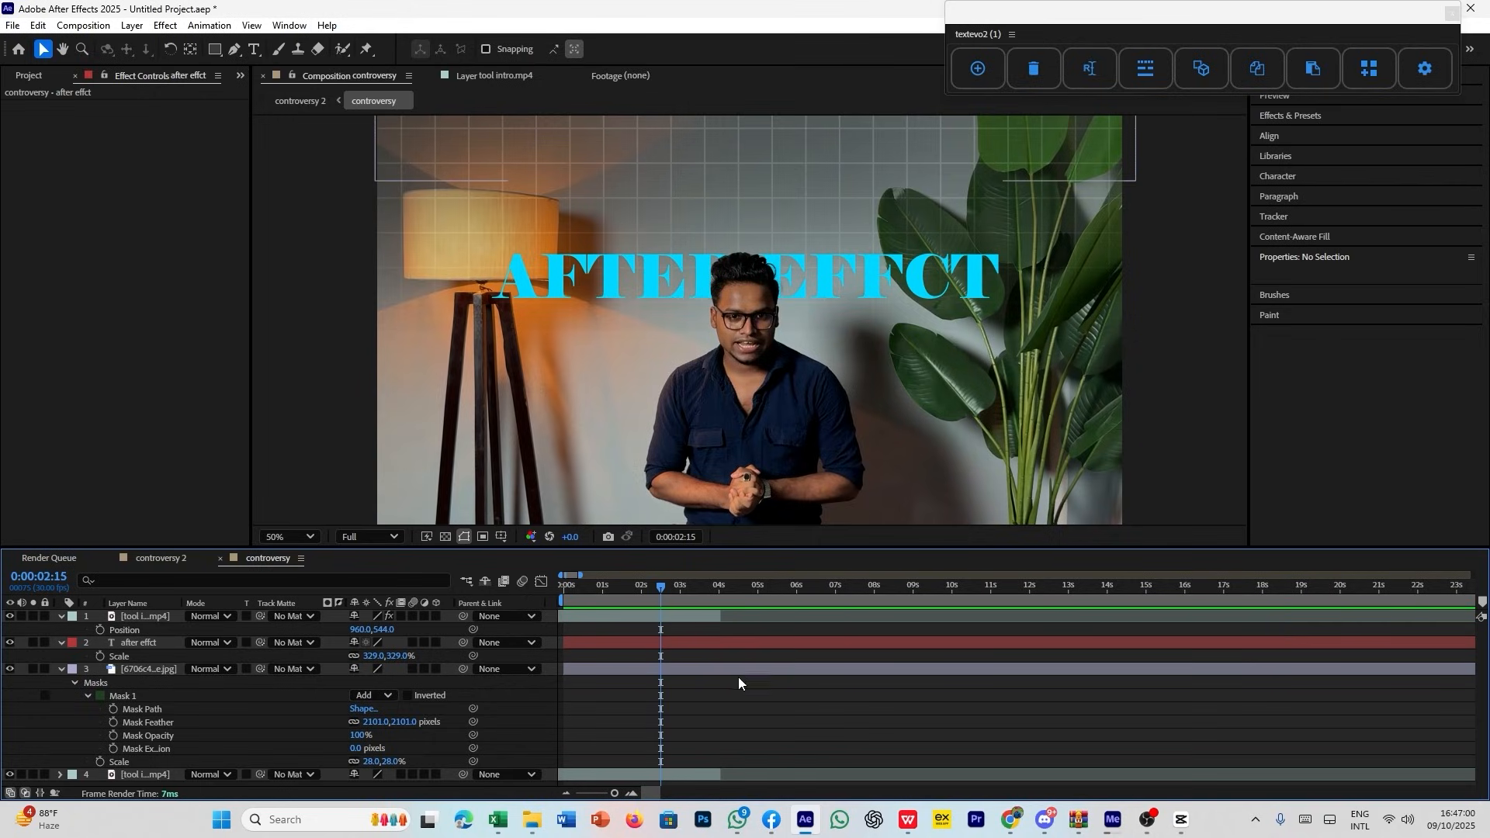